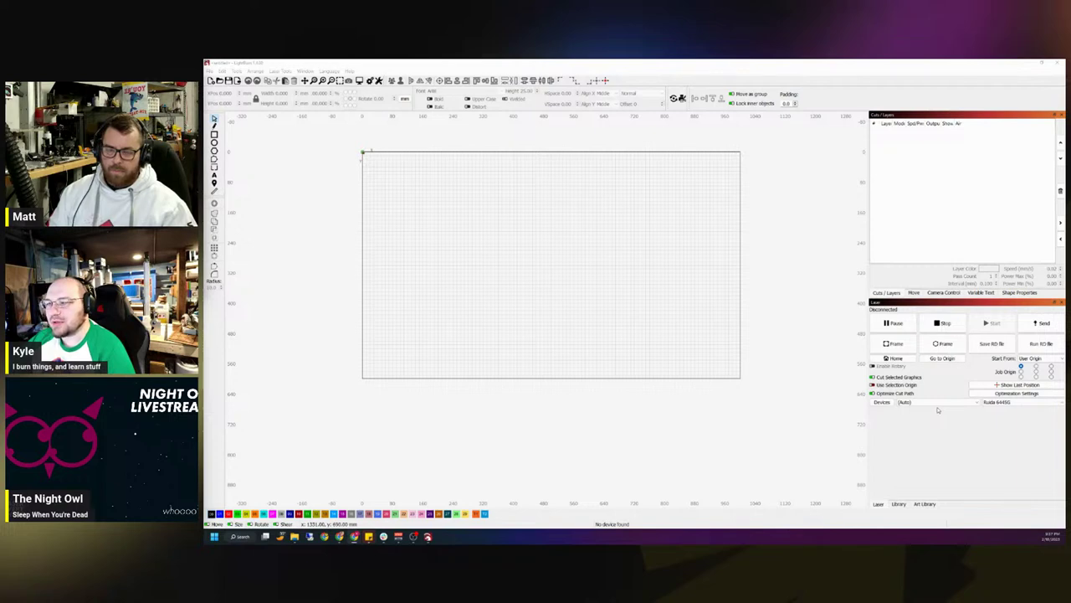
Switch the laser device profile to Wisely 60w 300x300.
{"action": "left_click", "coordinate": [1016, 403]}
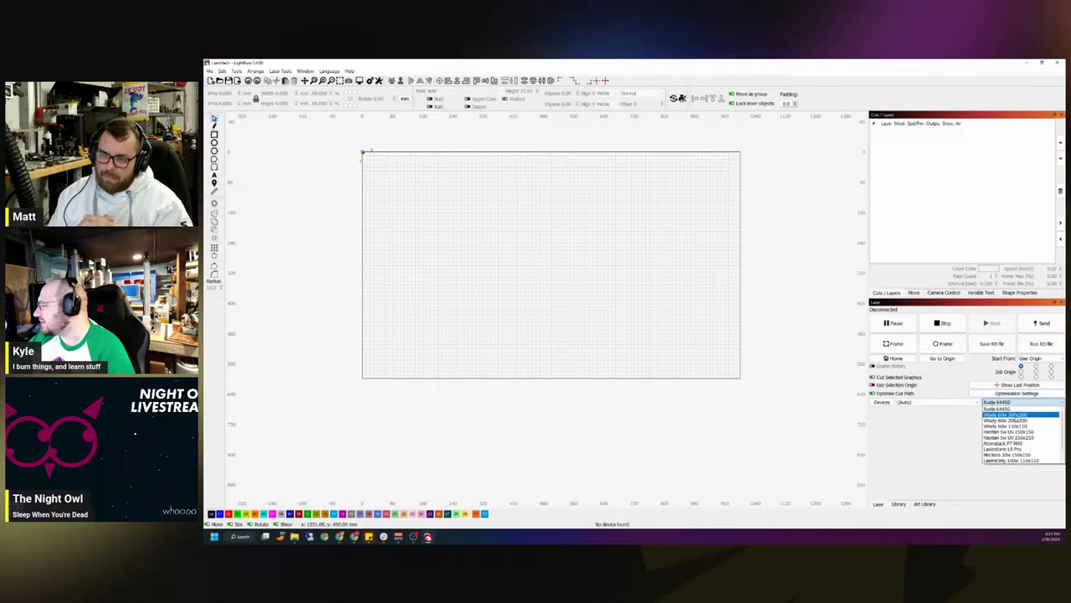
{"action": "key", "text": "Escape"}
{"action": "key", "text": "Down"}
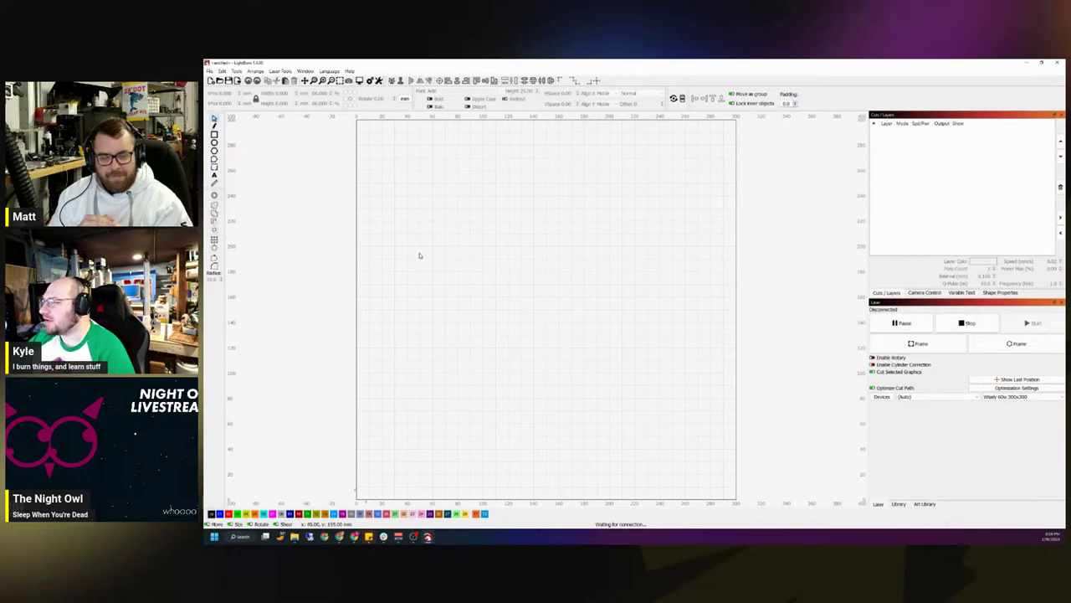
{"action": "scroll", "coordinate": [420, 255], "scroll_direction": "down", "scroll_amount": 3}
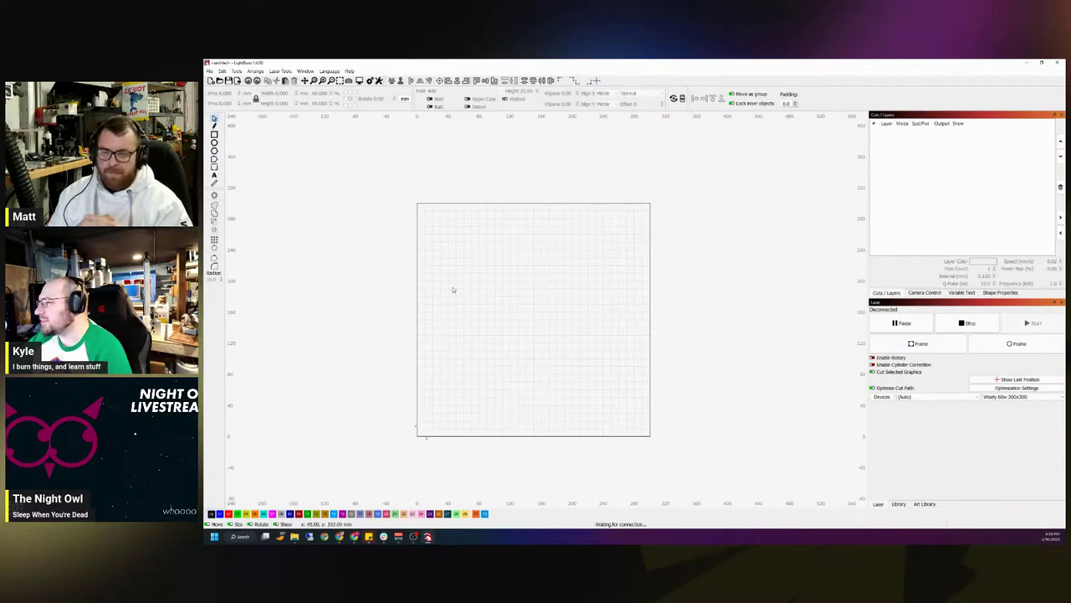
{"action": "scroll", "coordinate": [423, 284], "scroll_direction": "down", "scroll_amount": 1}
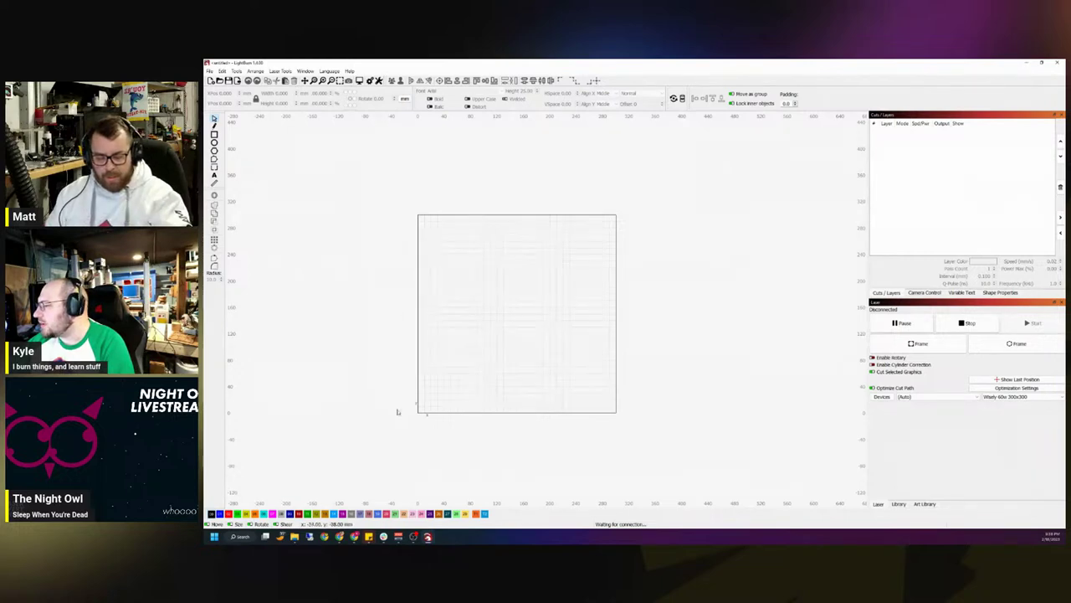
Draw an upright rectangle of about 20 x 46 mm near the middle of the work area.
{"action": "left_click", "coordinate": [215, 135]}
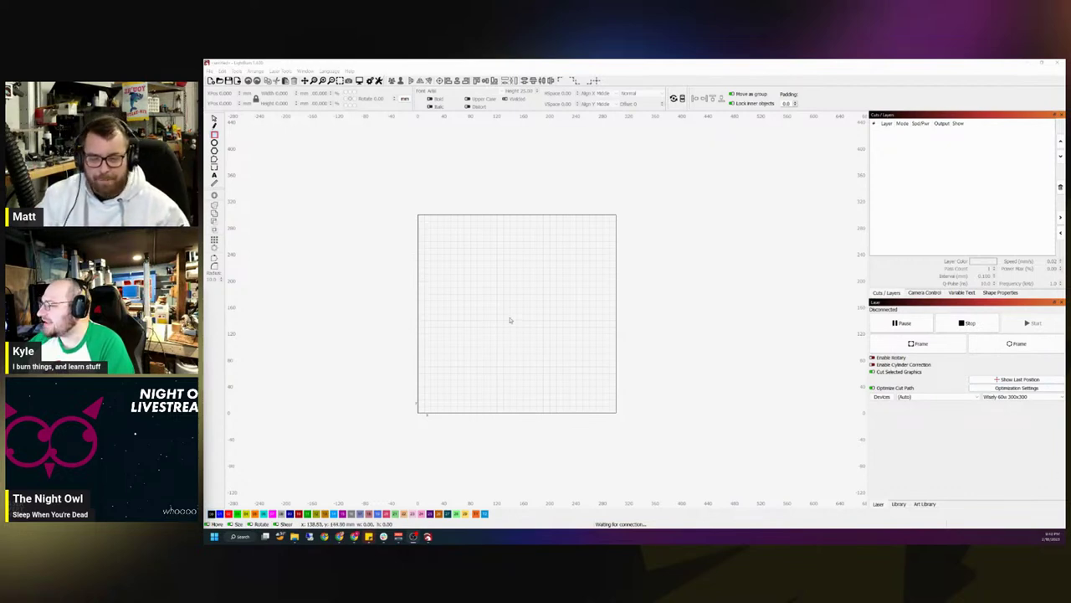
{"action": "left_click_drag", "start_coordinate": [509, 302], "coordinate": [517, 317]}
{"action": "key", "text": "Escape"}
Set the rectangle's width to 12 mm and its height to 30 mm, without keeping the proportions locked.
{"action": "double_click", "coordinate": [282, 92]}
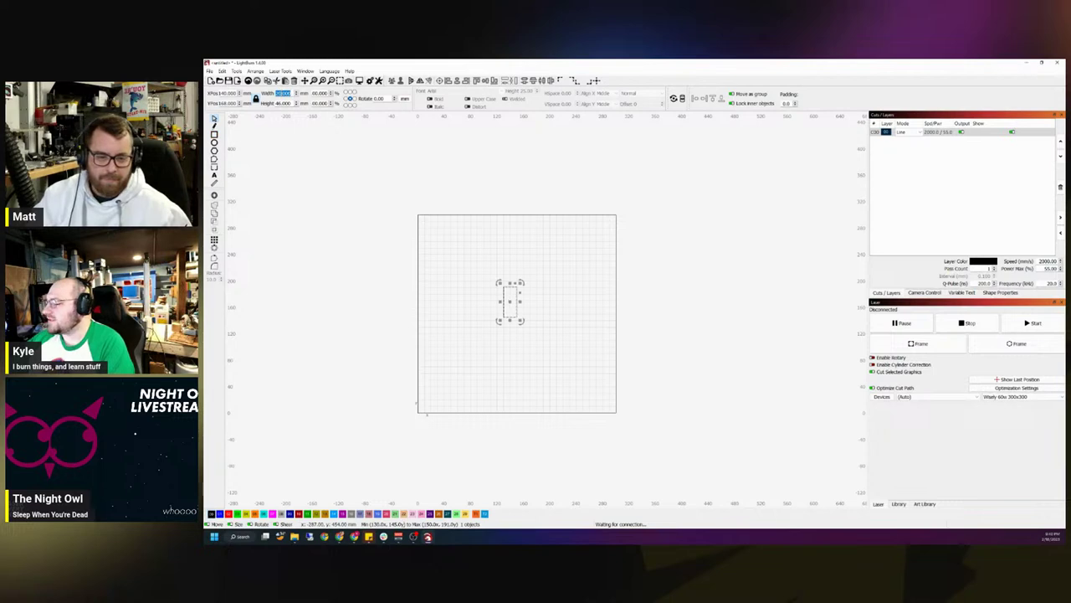
{"action": "type", "text": "15"}
{"action": "key", "text": "Tab"}
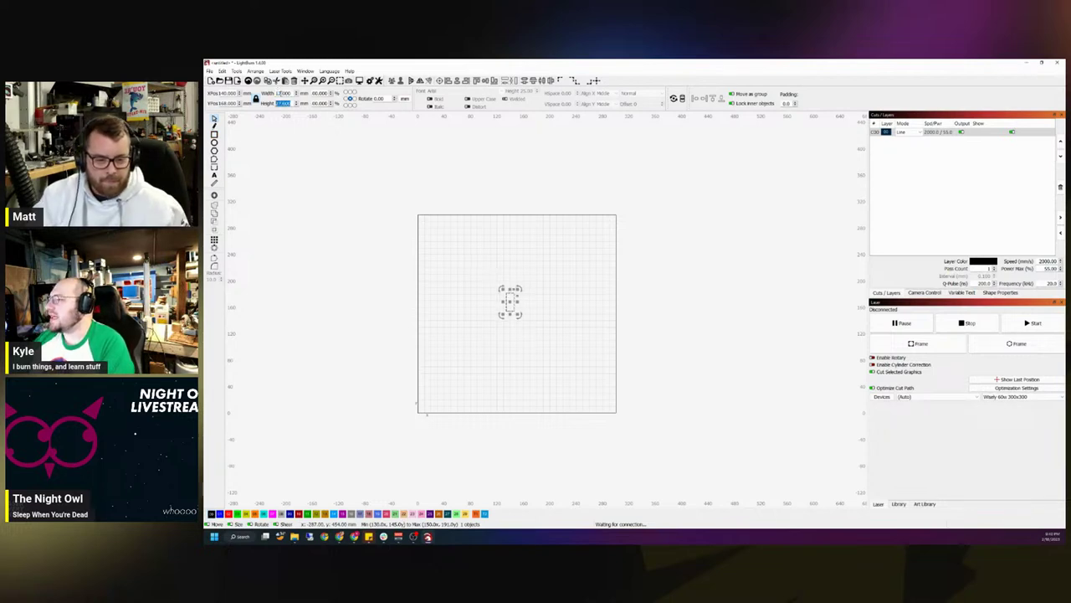
{"action": "left_click_drag", "start_coordinate": [290, 103], "coordinate": [281, 103]}
{"action": "double_click", "coordinate": [281, 103]}
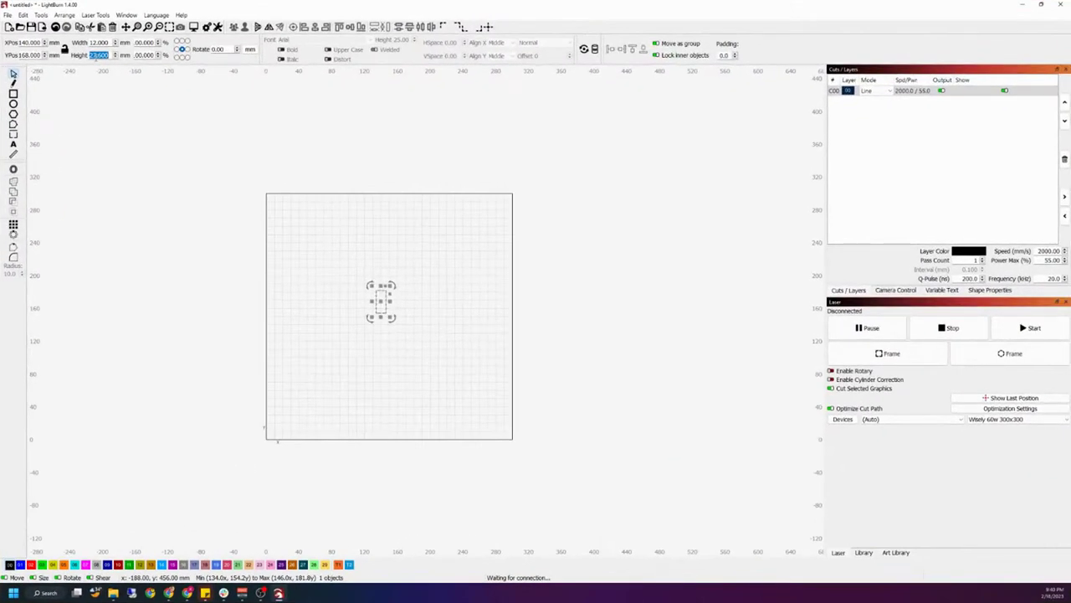
{"action": "type", "text": "30"}
{"action": "key", "text": "Return"}
Move the rectangle to about X 139, Y 150 mm and leave it selected.
{"action": "left_click", "coordinate": [204, 232]}
{"action": "left_click_drag", "start_coordinate": [425, 350], "coordinate": [380, 316]}
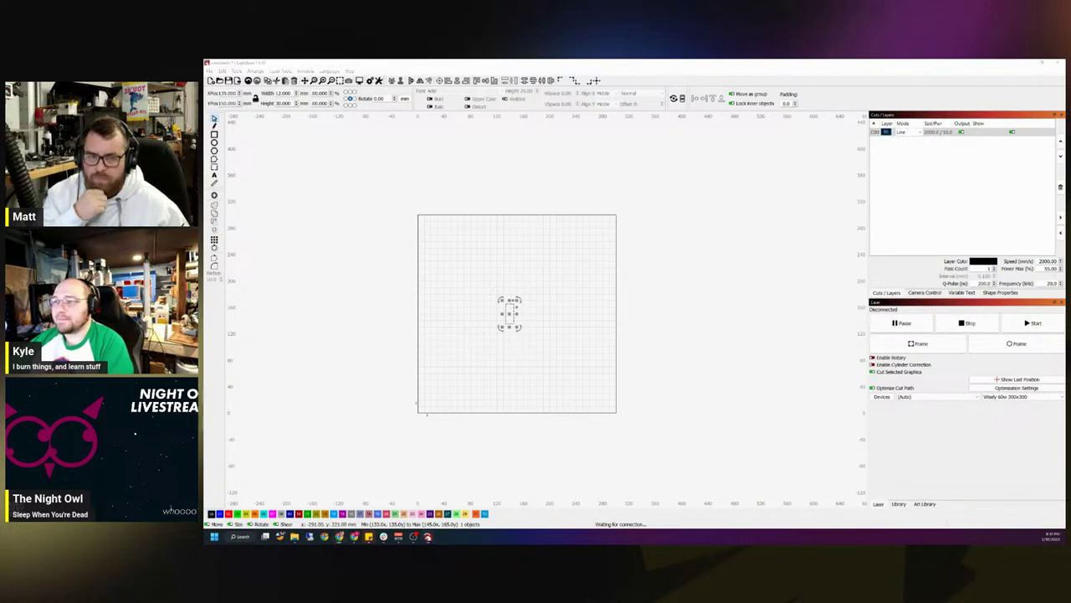
{"action": "left_click", "coordinate": [332, 317]}
{"action": "left_click_drag", "start_coordinate": [529, 349], "coordinate": [493, 291]}
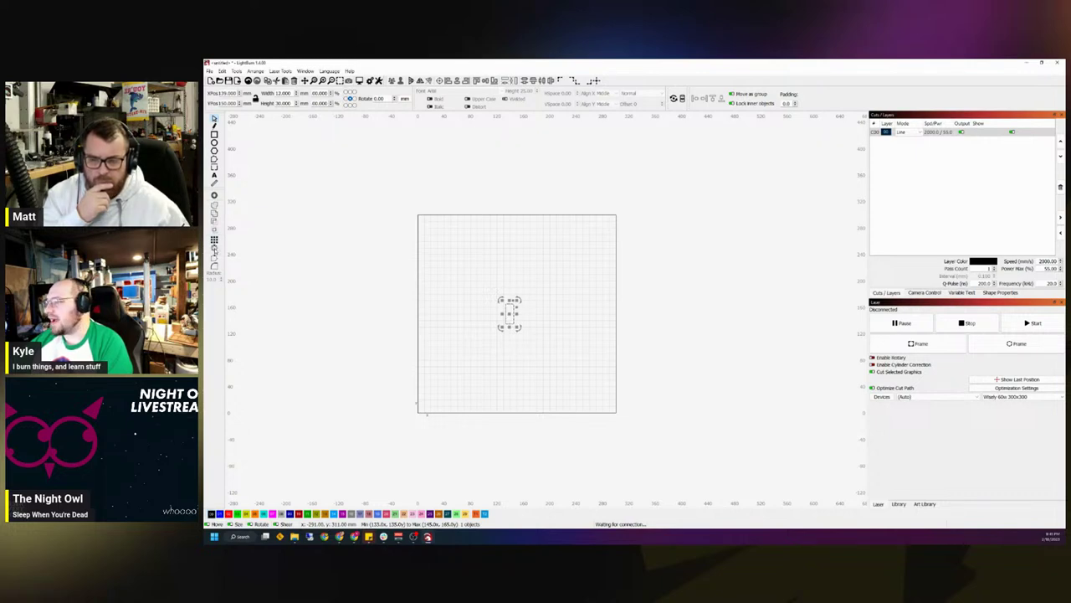
{"action": "left_click", "coordinate": [214, 250]}
{"action": "left_click_drag", "start_coordinate": [623, 248], "coordinate": [341, 223]}
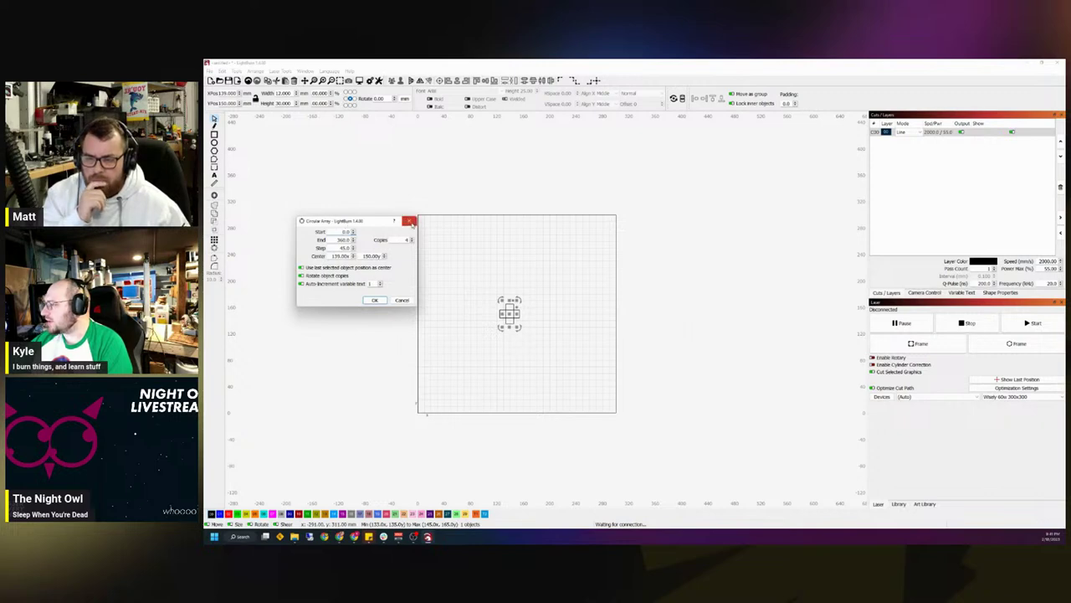
{"action": "left_click", "coordinate": [408, 220]}
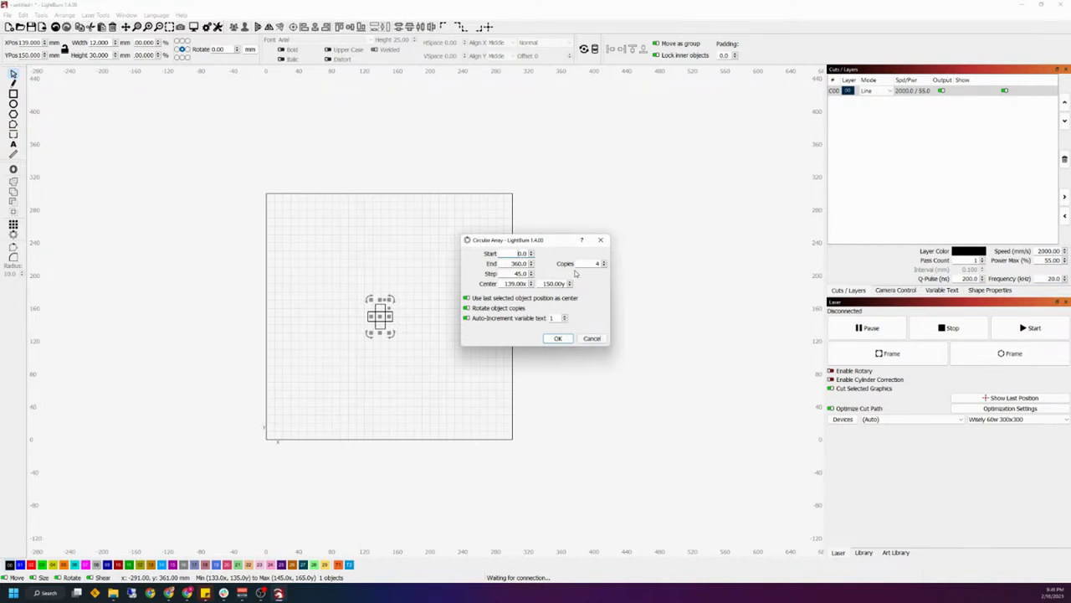
Try a Circular Array of the rectangle with 3 copies, shifting its X center between 160 and 122 mm, and cancel it.
{"action": "left_click", "coordinate": [603, 267]}
{"action": "key", "text": "Up"}
{"action": "key", "text": "Up"}
{"action": "key", "text": "Up"}
{"action": "key", "text": "Up"}
{"action": "key", "text": "Up"}
{"action": "key", "text": "Up"}
{"action": "key", "text": "Up"}
{"action": "key", "text": "Up"}
{"action": "key", "text": "Up"}
{"action": "key", "text": "Up"}
{"action": "key", "text": "Up"}
{"action": "key", "text": "Up"}
{"action": "key", "text": "Up"}
{"action": "key", "text": "Up"}
{"action": "key", "text": "Up"}
{"action": "key", "text": "Up"}
{"action": "key", "text": "Up"}
{"action": "key", "text": "Up"}
{"action": "key", "text": "Up"}
{"action": "key", "text": "Up"}
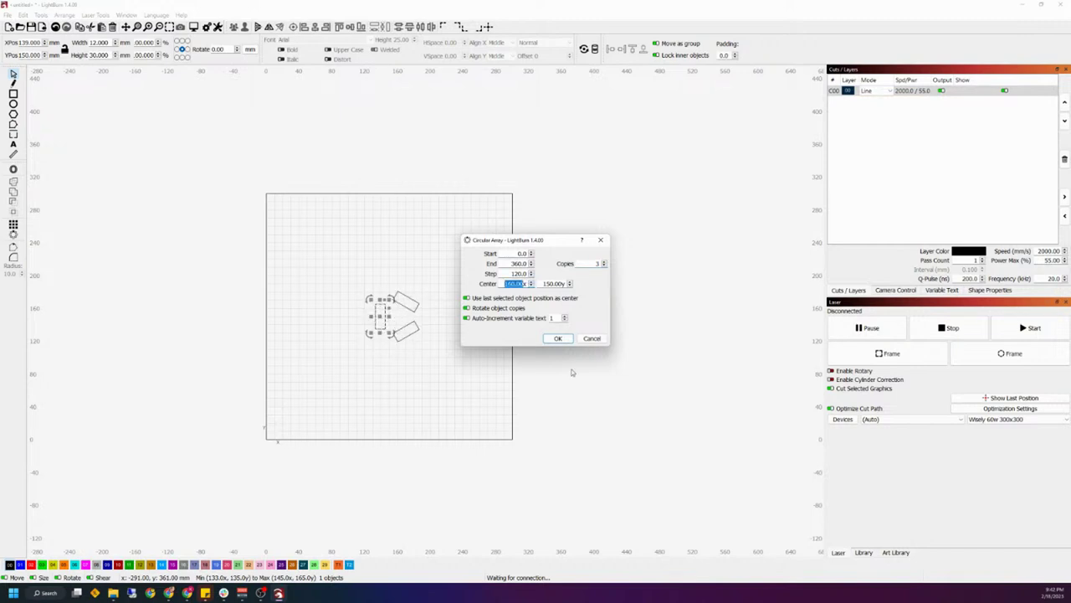
{"action": "key", "text": "Down"}
{"action": "key", "text": "Down"}
{"action": "key", "text": "Down"}
{"action": "key", "text": "Down"}
{"action": "key", "text": "Down"}
{"action": "key", "text": "Down"}
{"action": "key", "text": "Down"}
{"action": "key", "text": "Down"}
{"action": "key", "text": "Down"}
{"action": "key", "text": "Down"}
{"action": "key", "text": "Down"}
{"action": "key", "text": "Down"}
{"action": "key", "text": "Down"}
{"action": "key", "text": "Down"}
{"action": "key", "text": "Down"}
{"action": "key", "text": "Down"}
{"action": "key", "text": "Down"}
{"action": "key", "text": "Down"}
{"action": "key", "text": "Down"}
{"action": "key", "text": "Down"}
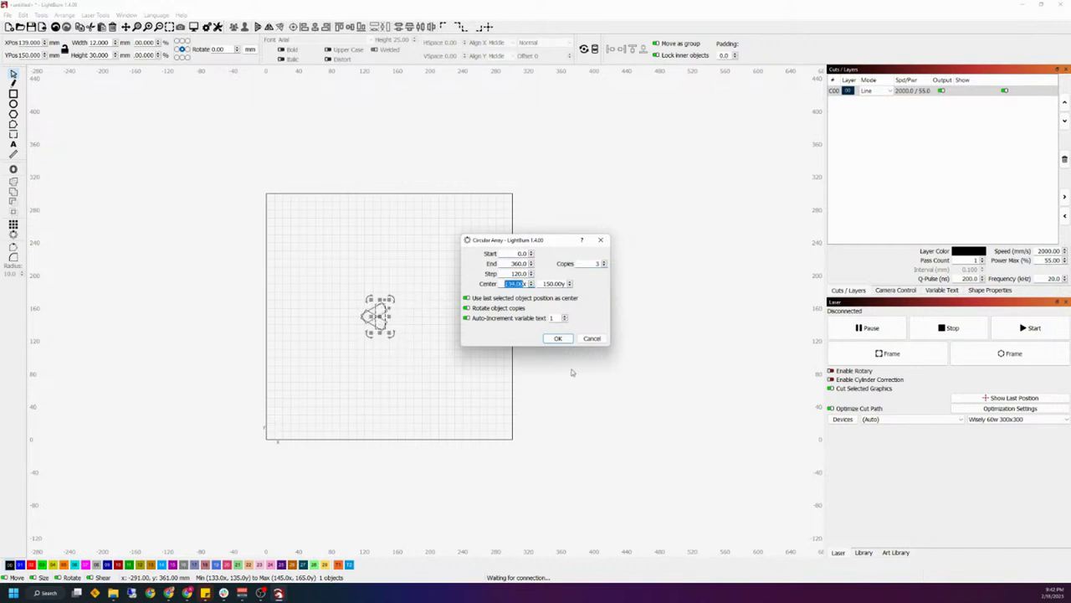
{"action": "key", "text": "Down"}
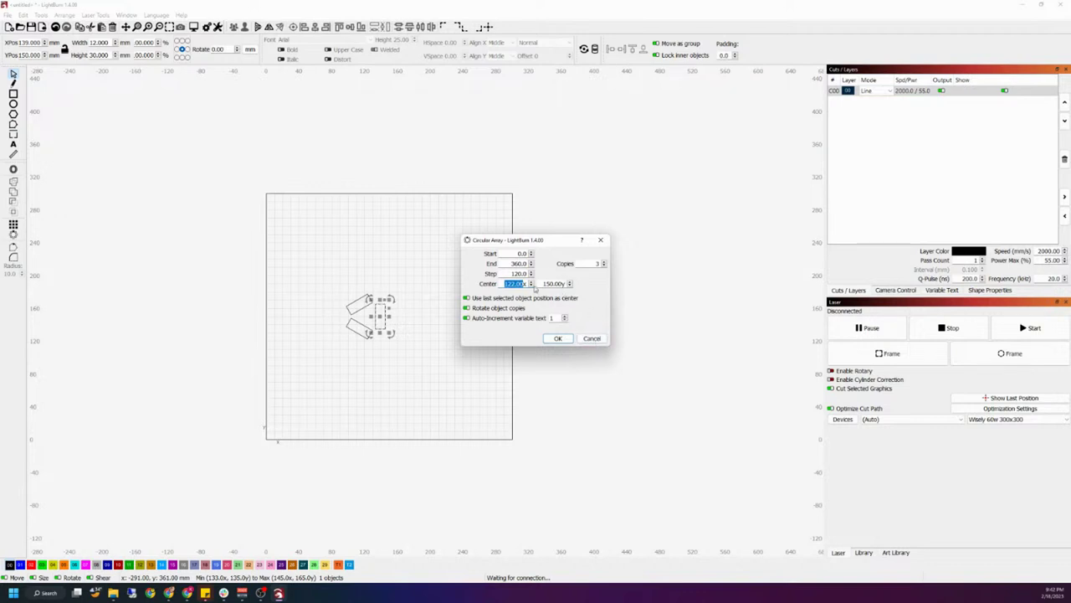
{"action": "left_click", "coordinate": [592, 338]}
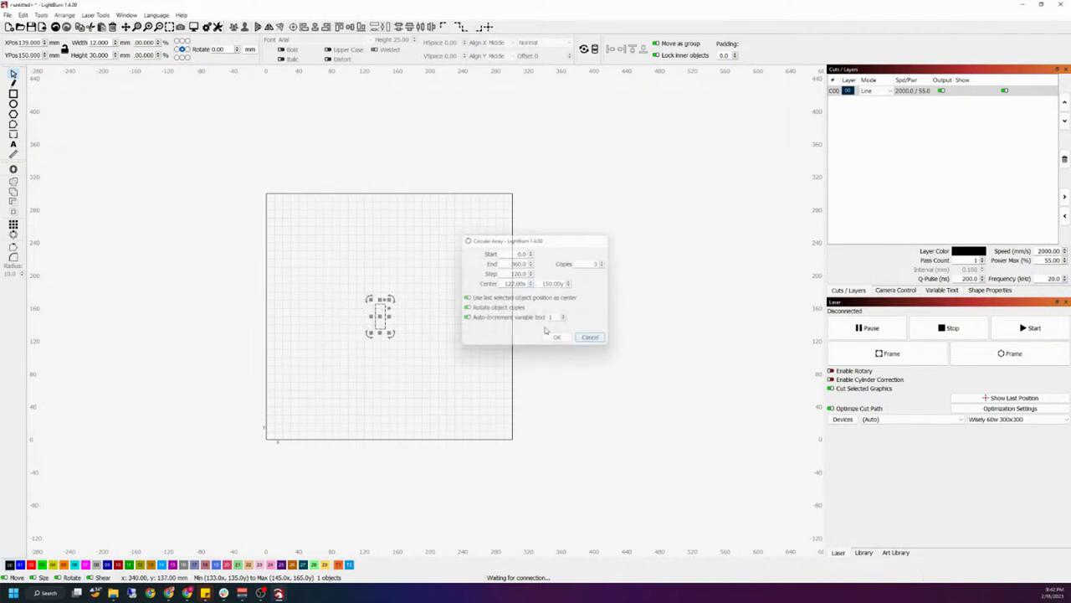
Try a 3-copy Circular Array with the Y center at 132 mm, vary that center between 127 and 134 mm, and cancel it.
{"action": "left_click", "coordinate": [13, 235]}
{"action": "double_click", "coordinate": [552, 284]}
{"action": "type", "text": "132"}
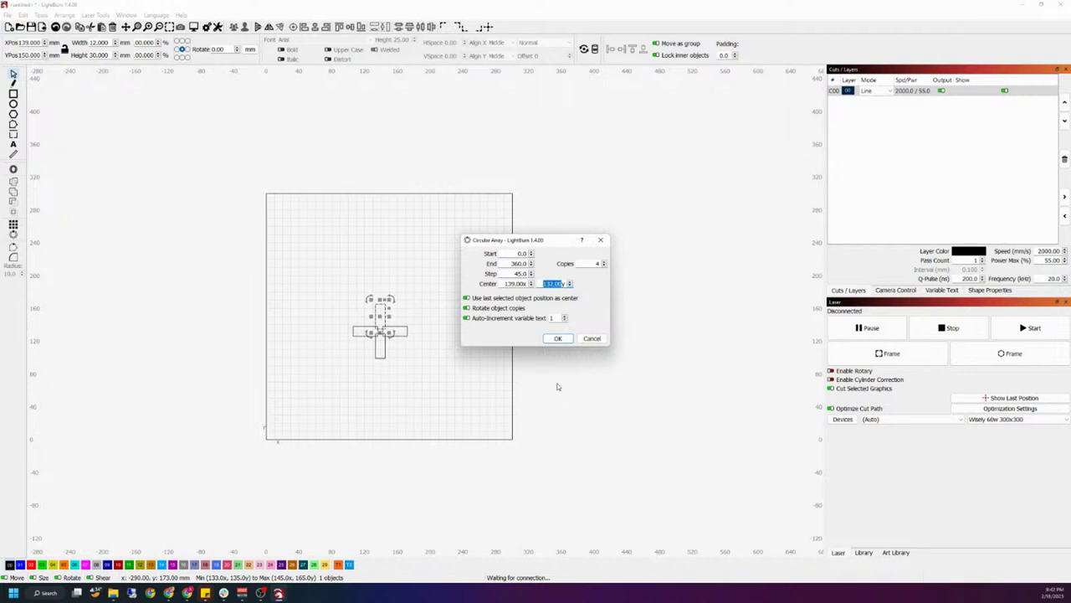
{"action": "left_click", "coordinate": [603, 266]}
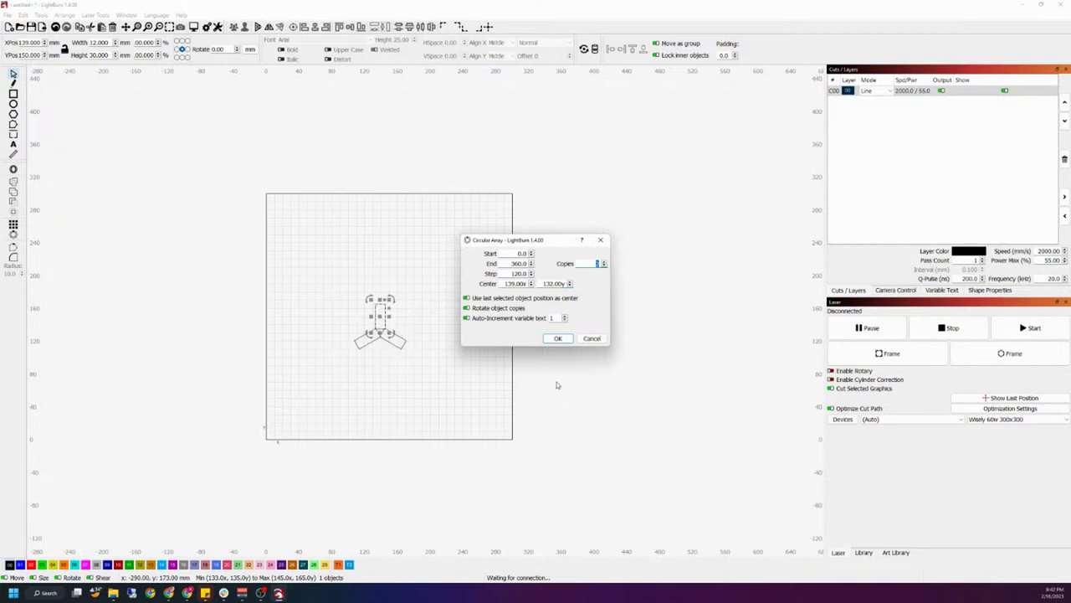
{"action": "key", "text": "Tab"}
{"action": "key", "text": "Down"}
{"action": "key", "text": "Down"}
{"action": "key", "text": "Down"}
{"action": "key", "text": "Down"}
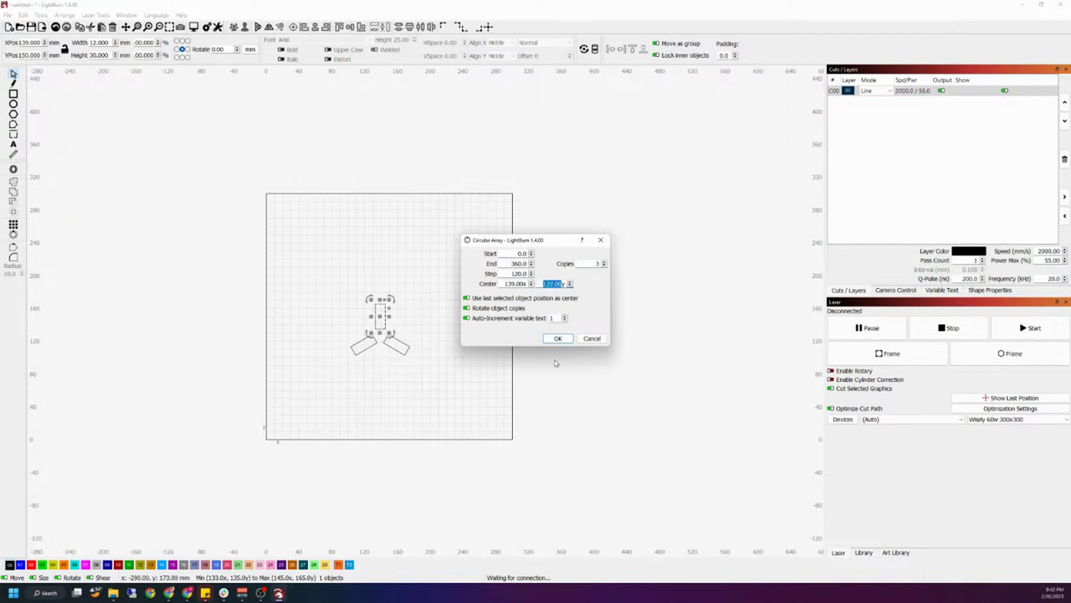
{"action": "key", "text": "Down"}
{"action": "key", "text": "Up"}
{"action": "key", "text": "Up"}
{"action": "key", "text": "Up"}
{"action": "key", "text": "Up"}
{"action": "key", "text": "Up"}
{"action": "key", "text": "Down"}
{"action": "key", "text": "Down"}
{"action": "key", "text": "Down"}
{"action": "key", "text": "Down"}
{"action": "key", "text": "Down"}
{"action": "key", "text": "Up"}
{"action": "key", "text": "Up"}
{"action": "key", "text": "Up"}
{"action": "key", "text": "Up"}
{"action": "key", "text": "Up"}
{"action": "key", "text": "Up"}
{"action": "key", "text": "Up"}
{"action": "key", "text": "Up"}
{"action": "key", "text": "Up"}
{"action": "key", "text": "Up"}
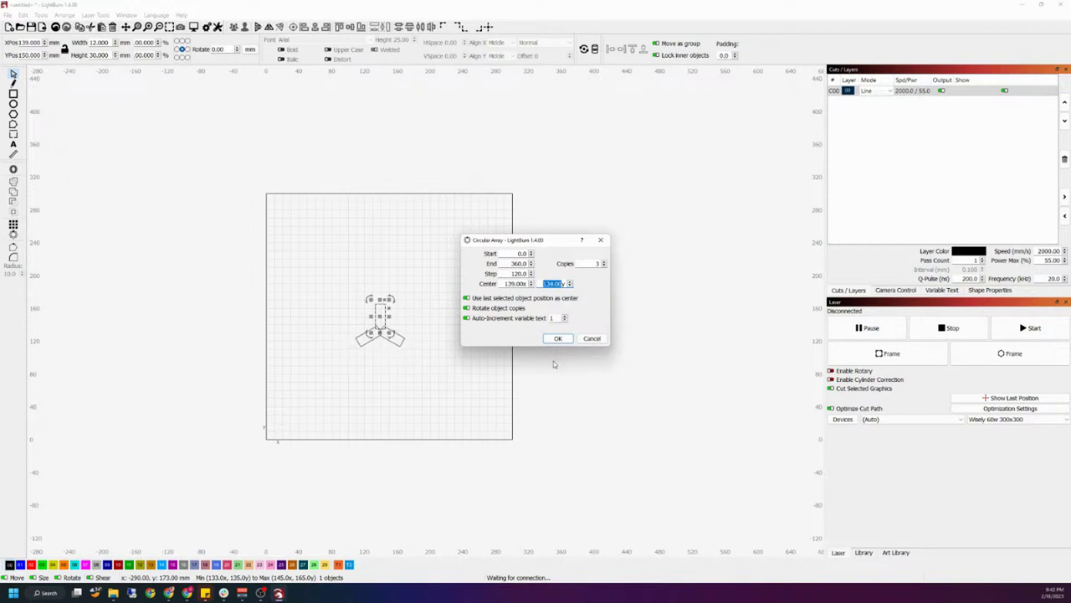
{"action": "key", "text": "Down"}
{"action": "key", "text": "Down"}
{"action": "key", "text": "Down"}
{"action": "key", "text": "Down"}
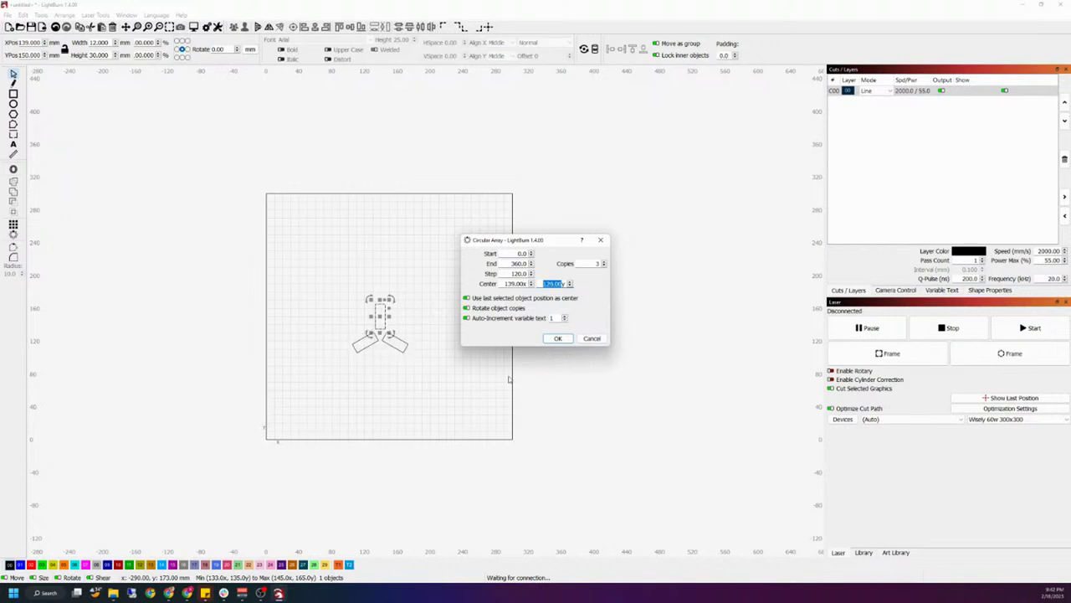
{"action": "left_click", "coordinate": [591, 338]}
Create a Circular Array of the rectangle with 3 copies around a center at X 139, Y 128 mm.
{"action": "scroll", "coordinate": [394, 332], "scroll_direction": "up", "scroll_amount": 5}
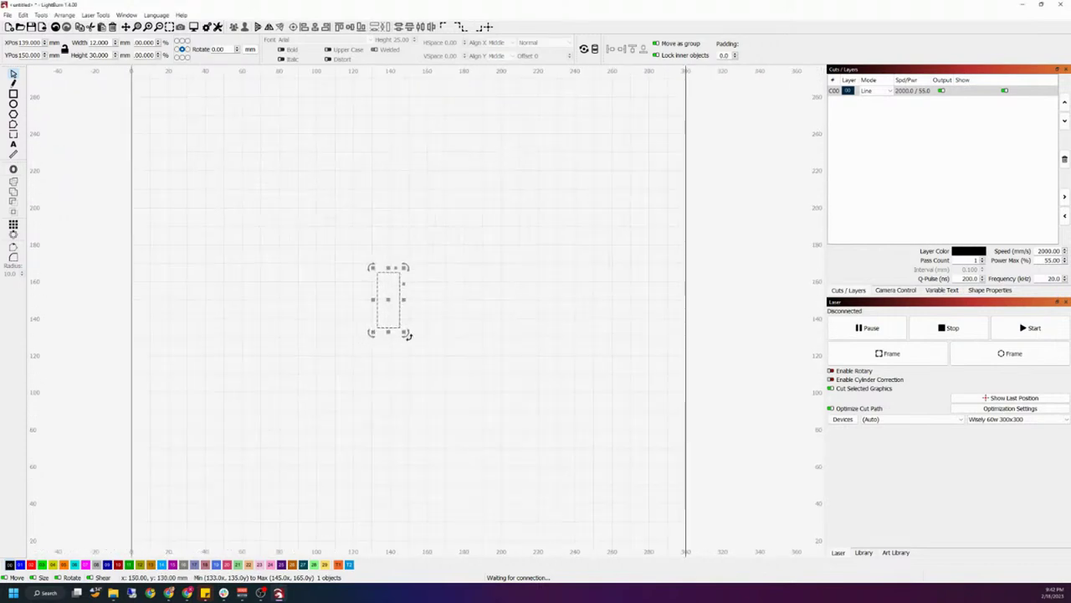
{"action": "left_click", "coordinate": [463, 376]}
{"action": "key", "text": "ctrl+a"}
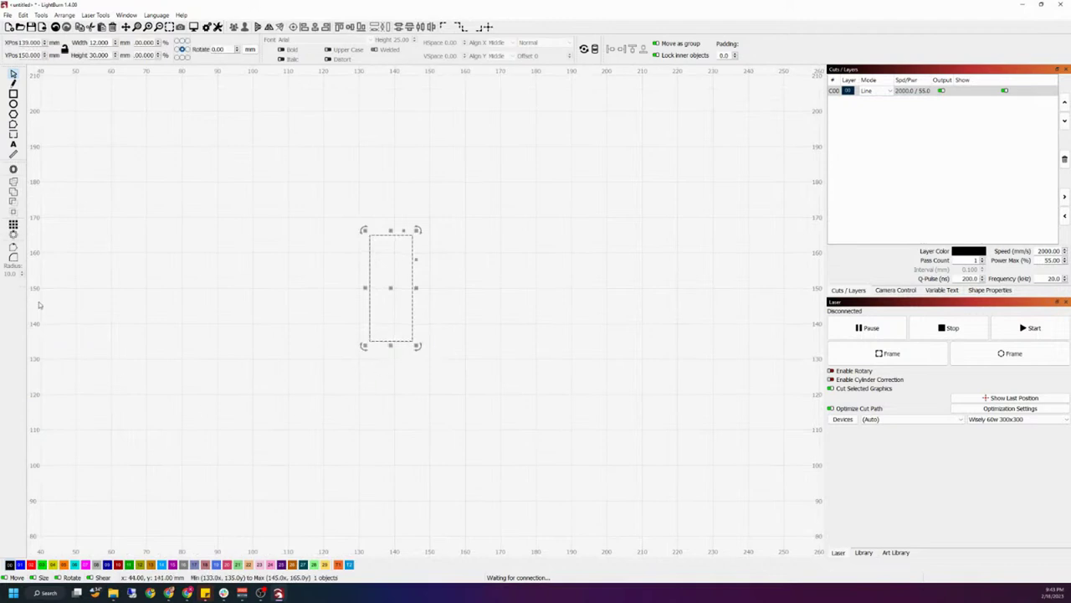
{"action": "left_click", "coordinate": [13, 235]}
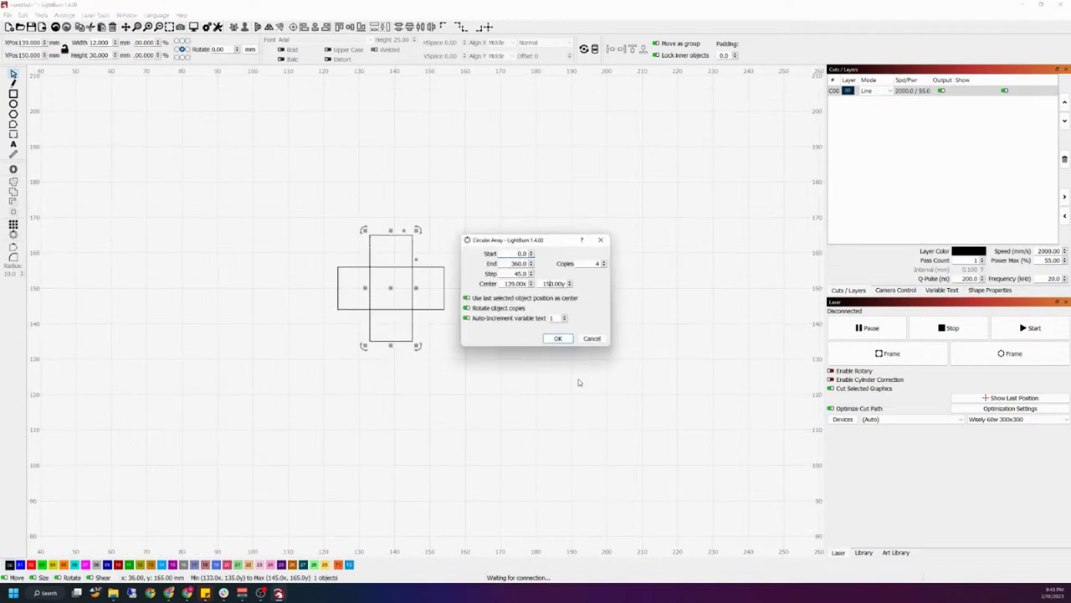
{"action": "left_click", "coordinate": [604, 266]}
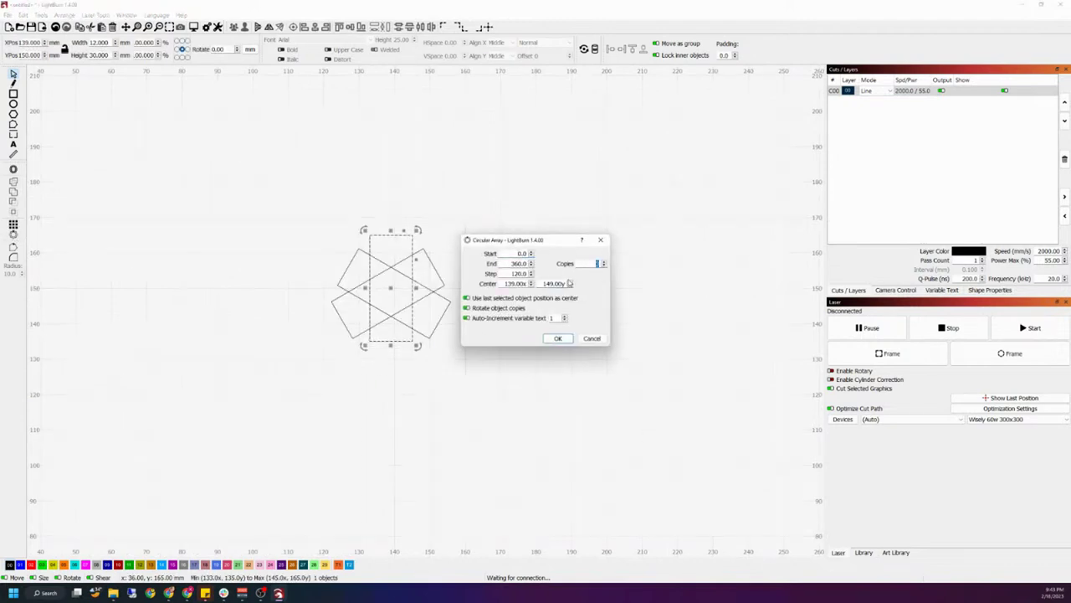
{"action": "key", "text": "Down"}
{"action": "key", "text": "Down"}
{"action": "key", "text": "Down"}
{"action": "key", "text": "Down"}
{"action": "key", "text": "Down"}
{"action": "key", "text": "Down"}
{"action": "key", "text": "Down"}
{"action": "key", "text": "Down"}
{"action": "key", "text": "Down"}
{"action": "key", "text": "Down"}
{"action": "key", "text": "Down"}
{"action": "key", "text": "Down"}
{"action": "key", "text": "Down"}
{"action": "key", "text": "Down"}
{"action": "key", "text": "Down"}
{"action": "key", "text": "Down"}
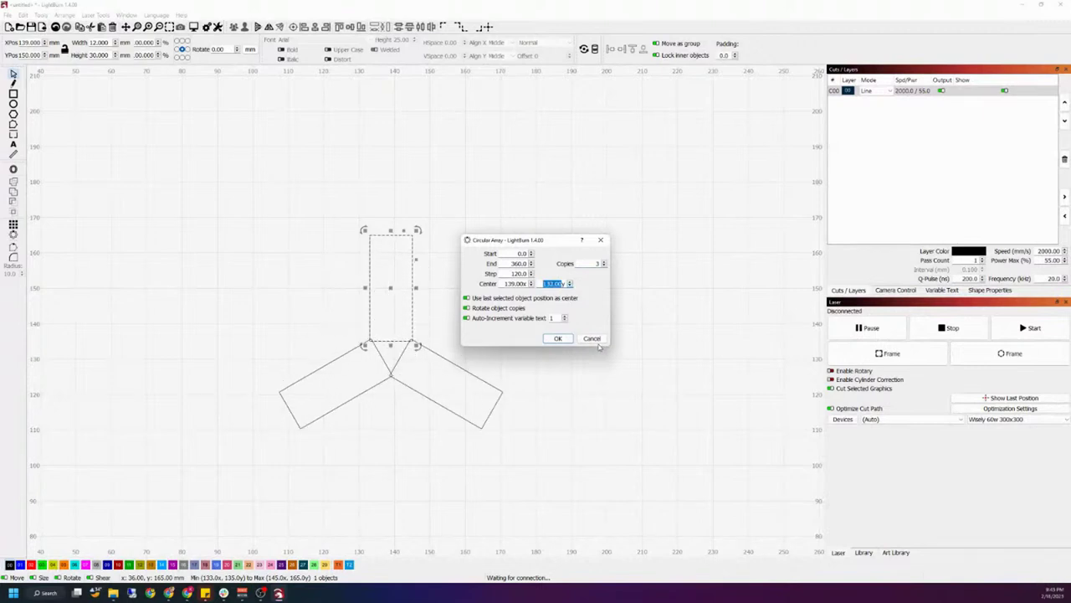
{"action": "key", "text": "Down"}
{"action": "key", "text": "Down"}
{"action": "key", "text": "Down"}
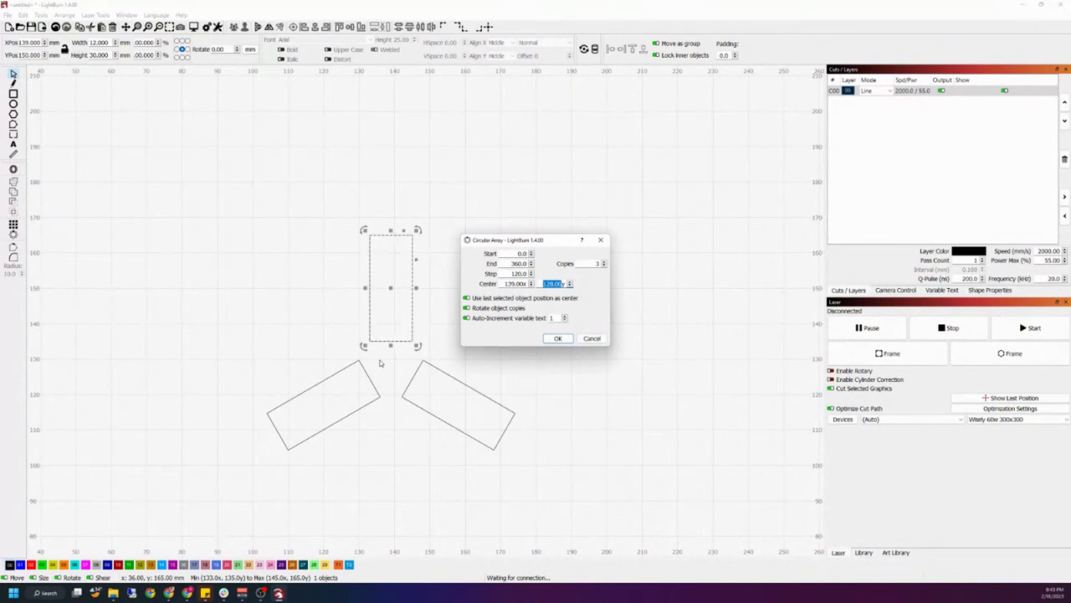
{"action": "key", "text": "Up"}
{"action": "key", "text": "Up"}
{"action": "key", "text": "Up"}
{"action": "key", "text": "Up"}
{"action": "key", "text": "Up"}
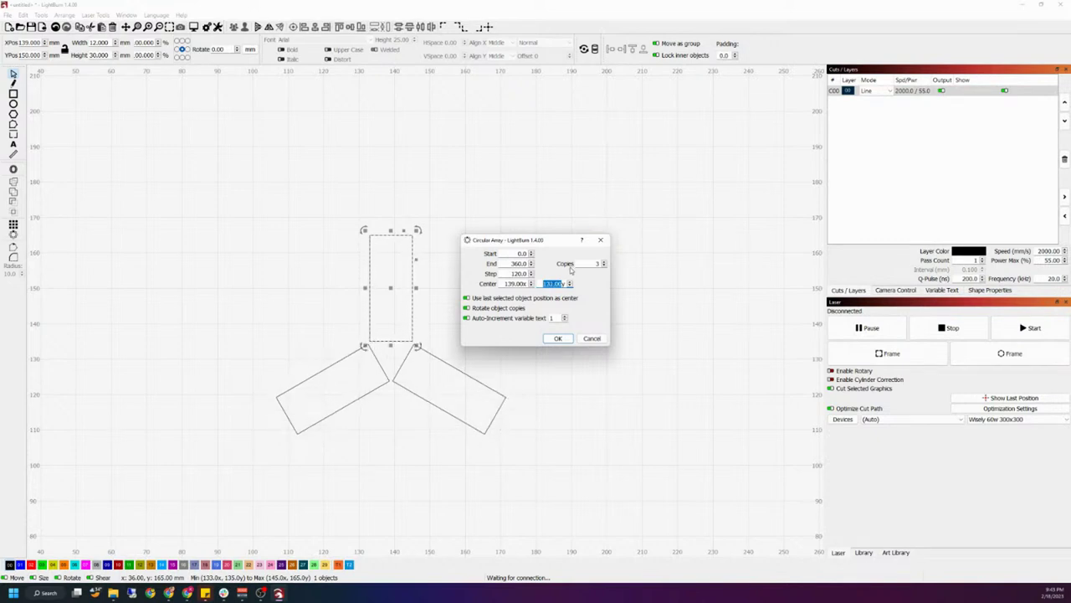
{"action": "key", "text": "Down"}
{"action": "key", "text": "Down"}
{"action": "key", "text": "Down"}
{"action": "key", "text": "Down"}
{"action": "key", "text": "Down"}
{"action": "key", "text": "Up"}
{"action": "key", "text": "Up"}
{"action": "key", "text": "Up"}
{"action": "key", "text": "Down"}
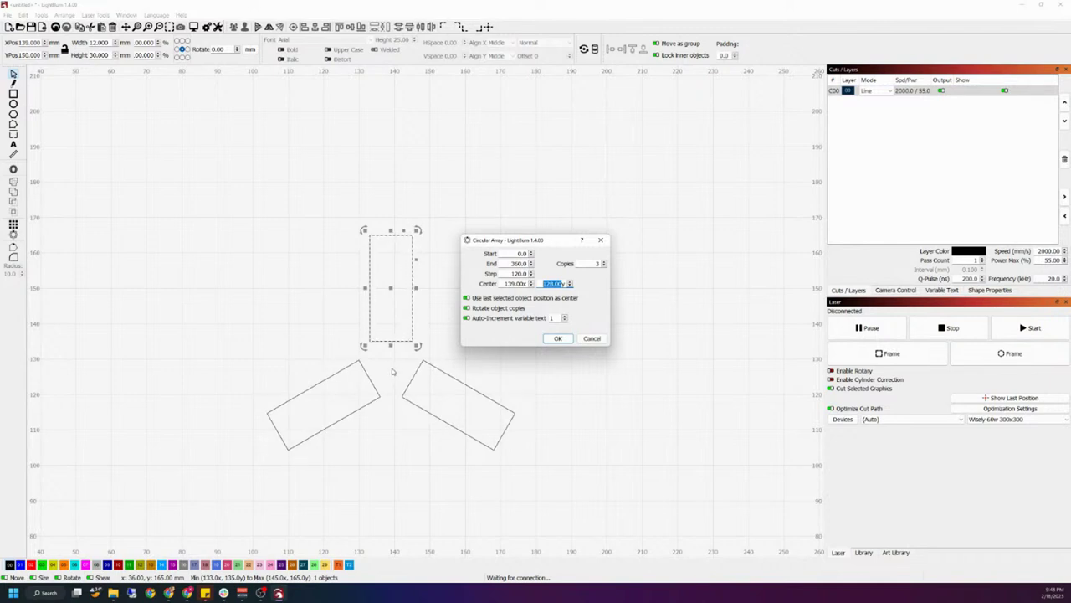
{"action": "key", "text": "Down"}
{"action": "key", "text": "Up"}
{"action": "key", "text": "Up"}
{"action": "left_click", "coordinate": [569, 339]}
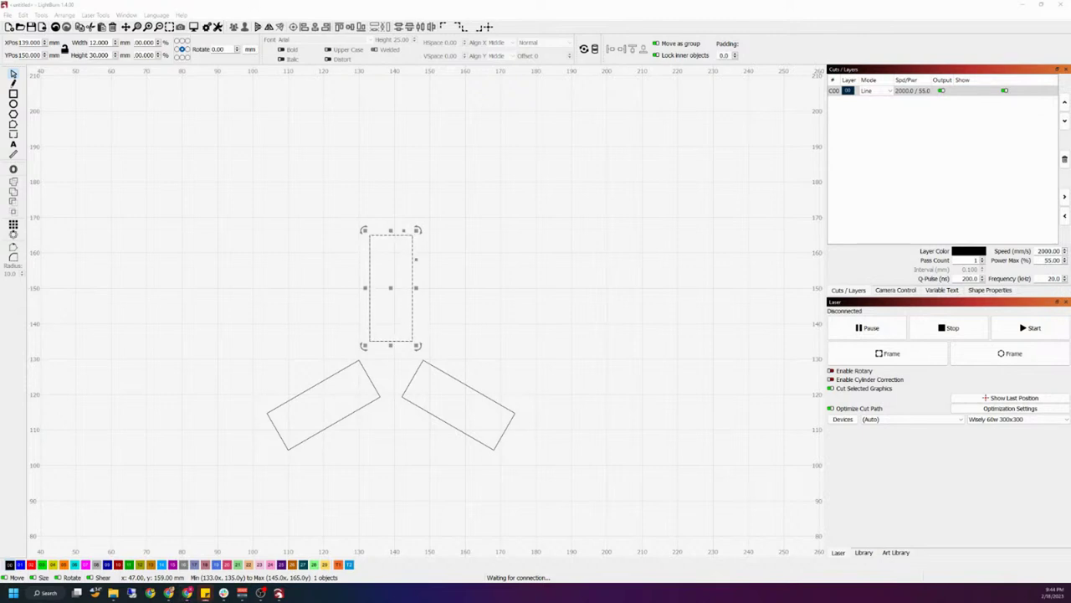
Select all three arrayed rectangles and move them together to about X 128, Y 146 mm.
{"action": "left_click", "coordinate": [315, 242]}
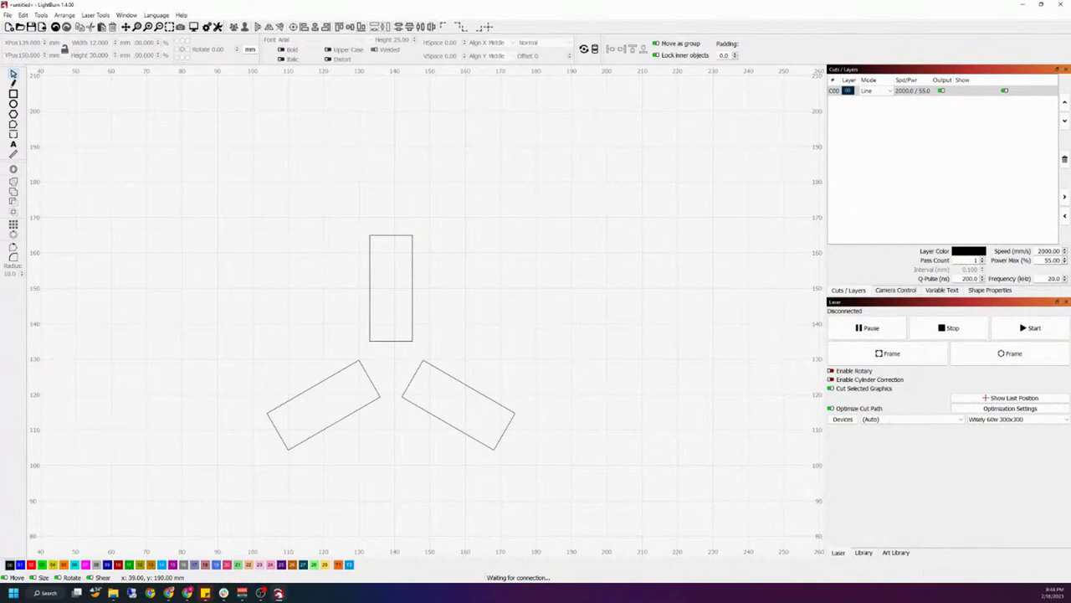
{"action": "left_click_drag", "start_coordinate": [529, 479], "coordinate": [271, 294]}
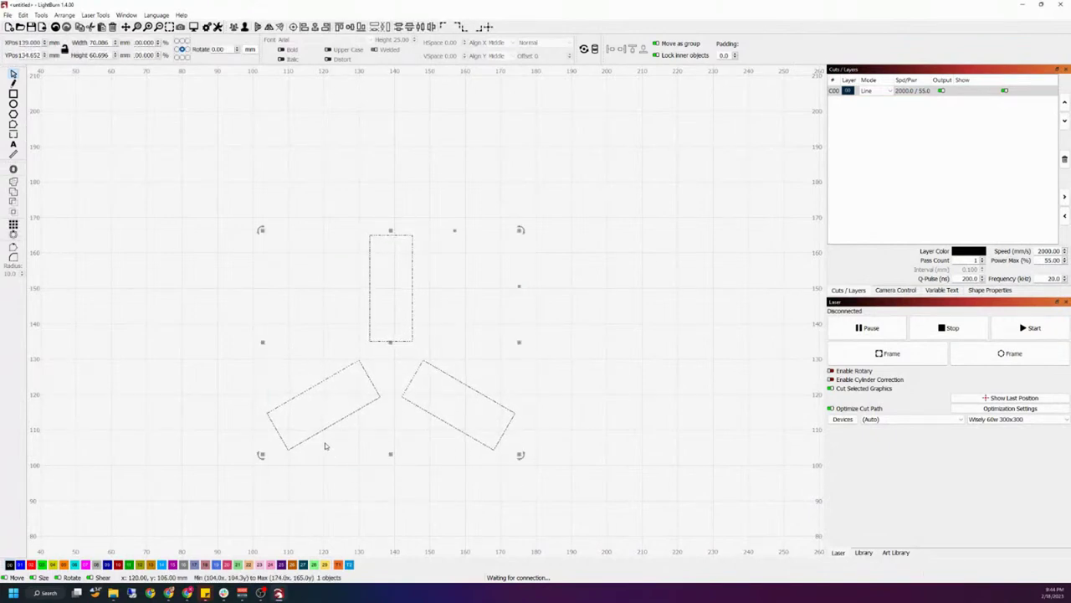
{"action": "left_click", "coordinate": [223, 332]}
{"action": "left_click", "coordinate": [413, 303]}
{"action": "left_click_drag", "start_coordinate": [392, 326], "coordinate": [321, 356]}
{"action": "key", "text": "ctrl+z"}
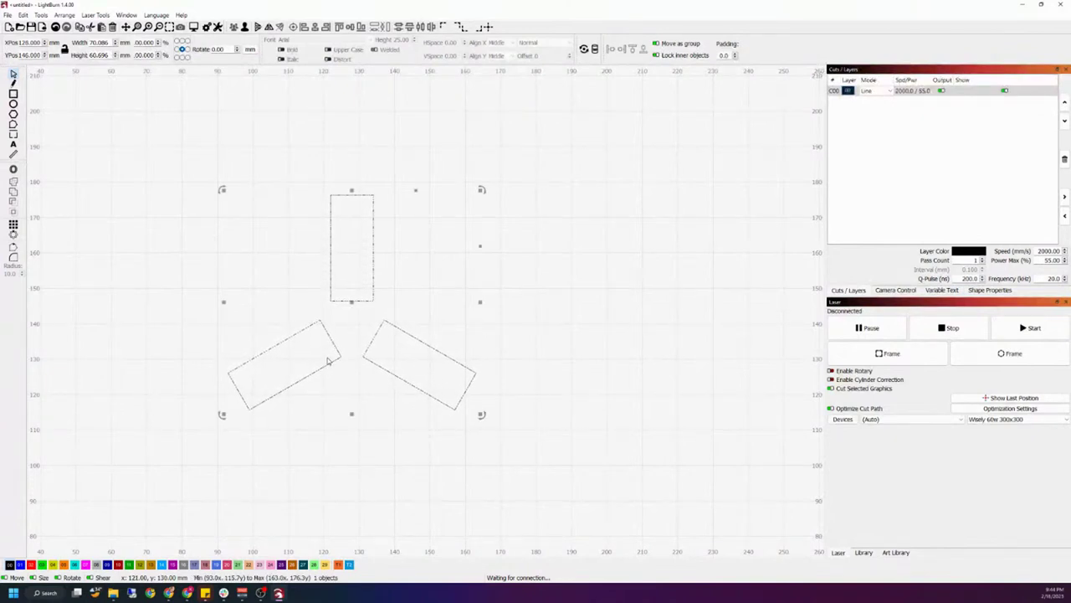
Draw a circle of about 40 mm radius from the middle of the array, enclosing all three rectangles.
{"action": "scroll", "coordinate": [329, 362], "scroll_direction": "down", "scroll_amount": 2}
{"action": "left_click", "coordinate": [480, 343]}
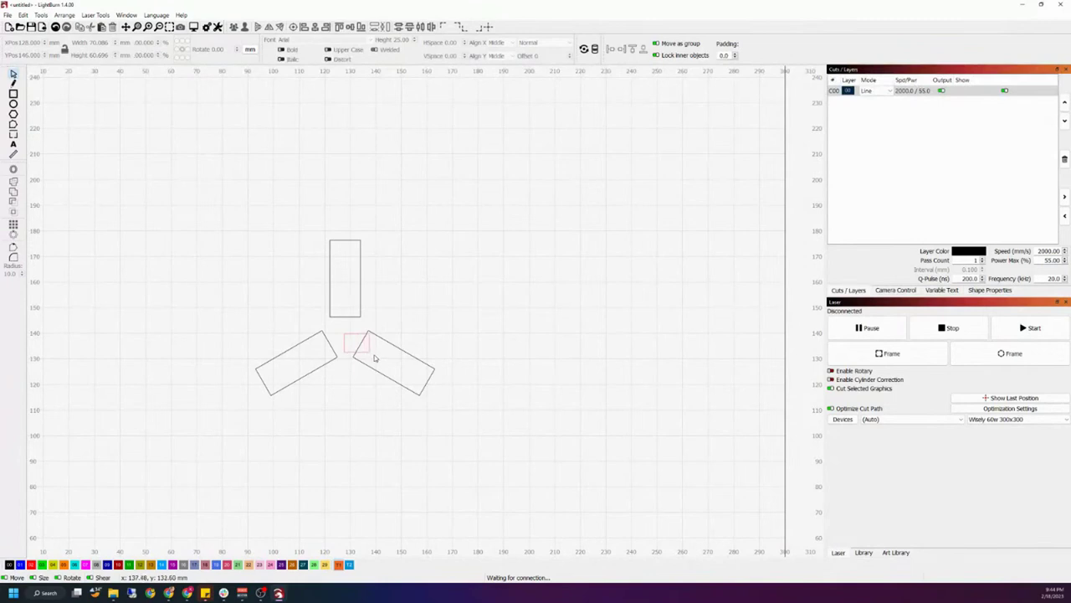
{"action": "left_click", "coordinate": [13, 102]}
{"action": "left_click_drag", "start_coordinate": [343, 338], "coordinate": [447, 421]}
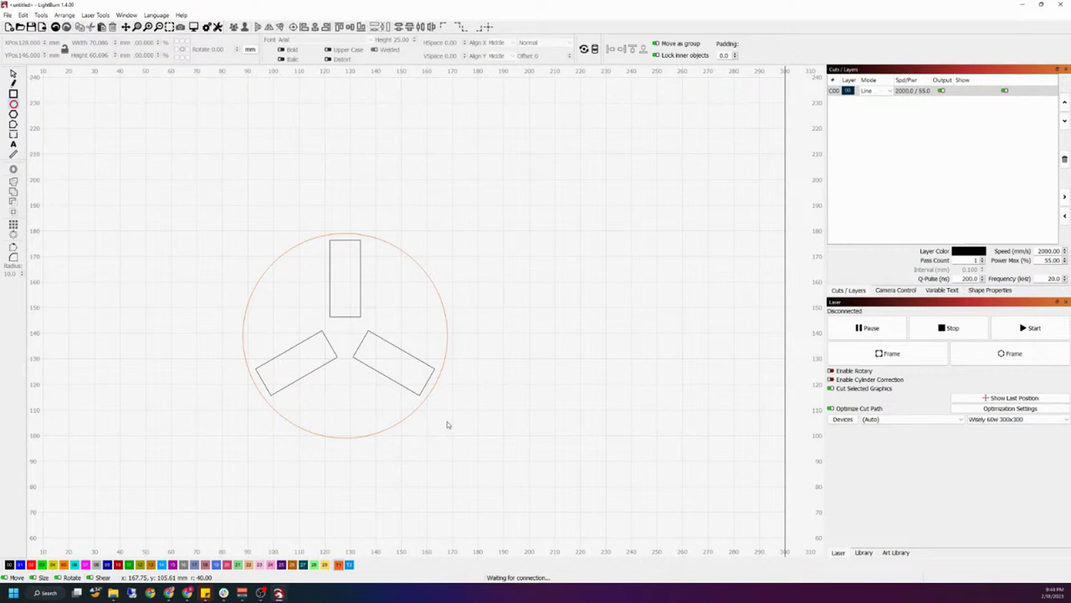
Replace the circle with one about 82 mm in diameter and align the centers of the circle and the three rectangles.
{"action": "left_click_drag", "start_coordinate": [447, 421], "coordinate": [447, 421]}
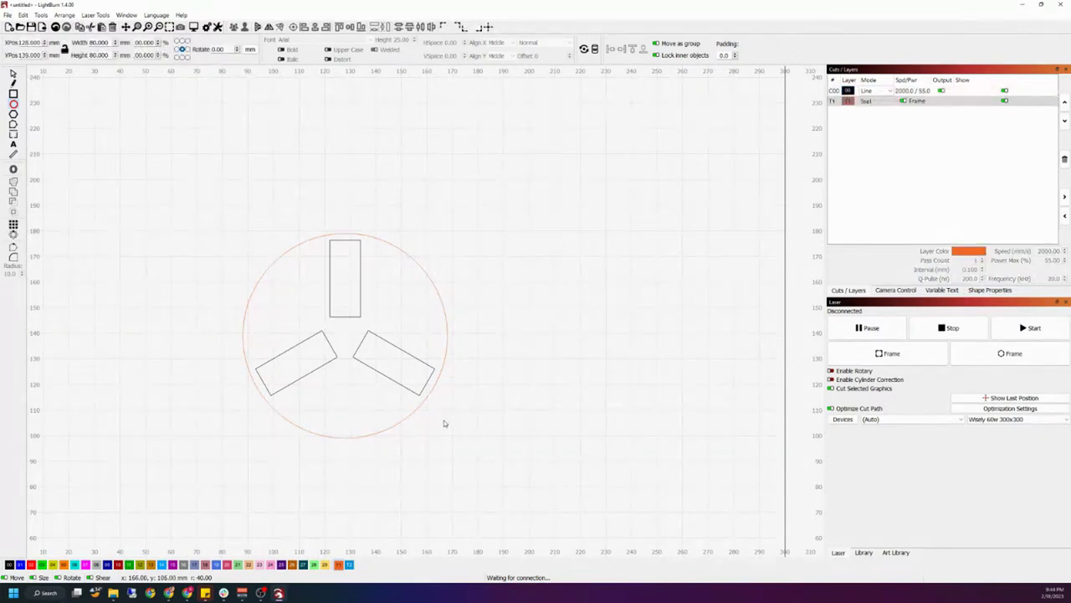
{"action": "key", "text": "ctrl+z"}
{"action": "left_click_drag", "start_coordinate": [492, 288], "coordinate": [576, 391]}
{"action": "key", "text": "Escape"}
{"action": "left_click", "coordinate": [485, 441]}
{"action": "key", "text": "ctrl+a"}
{"action": "left_click", "coordinate": [293, 28]}
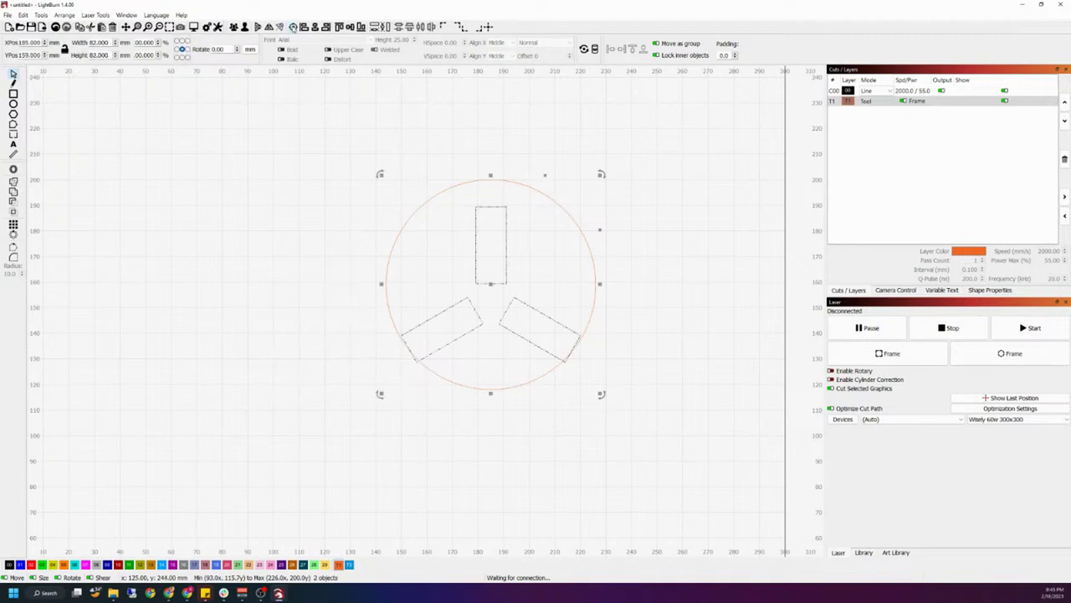
{"action": "left_click", "coordinate": [504, 449]}
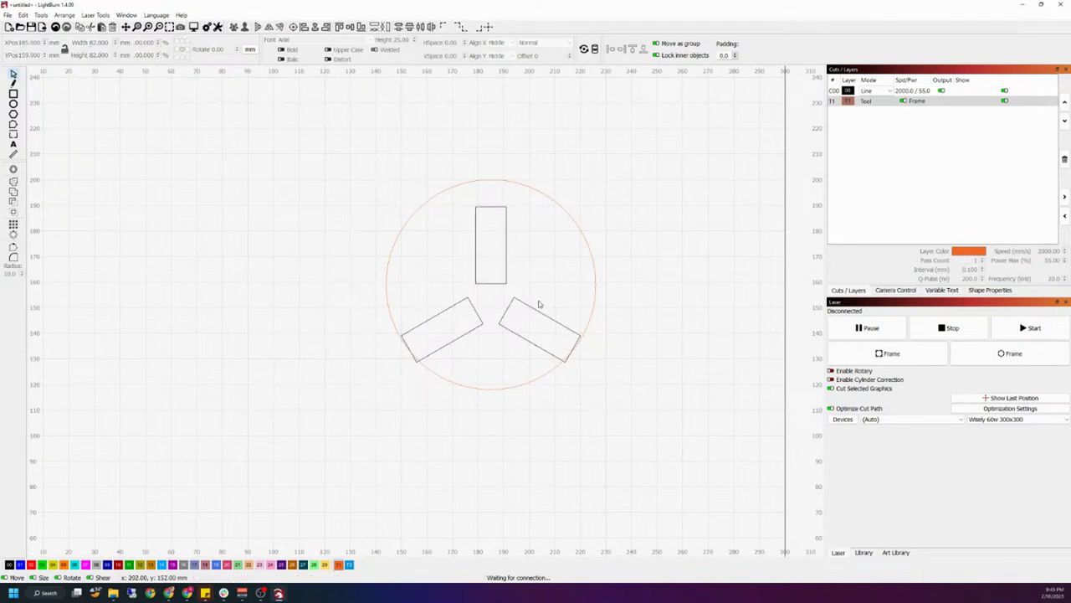
Move the 82 mm circle down to about X 186, Y 152 mm so it encloses the three rectangles.
{"action": "left_click", "coordinate": [597, 283]}
{"action": "left_click_drag", "start_coordinate": [491, 284], "coordinate": [494, 305]}
{"action": "left_click", "coordinate": [623, 475]}
{"action": "left_click_drag", "start_coordinate": [643, 460], "coordinate": [350, 94]}
{"action": "scroll", "coordinate": [505, 210], "scroll_direction": "up", "scroll_amount": 3}
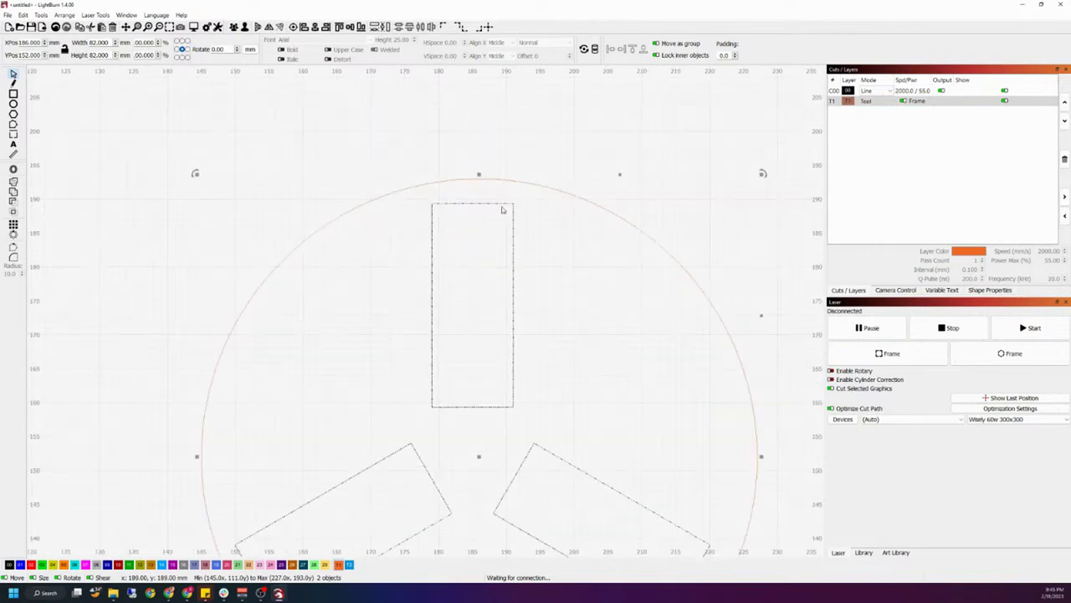
{"action": "scroll", "coordinate": [504, 205], "scroll_direction": "down", "scroll_amount": 3}
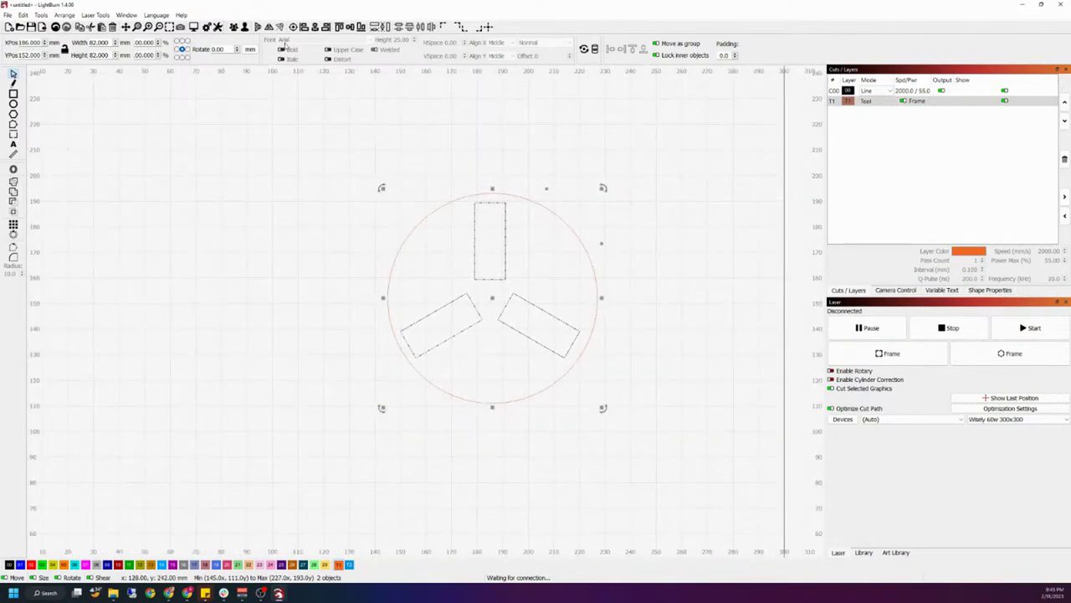
Select the circle together with the three rectangles and align their centers.
{"action": "left_click", "coordinate": [495, 279], "text": "ctrl"}
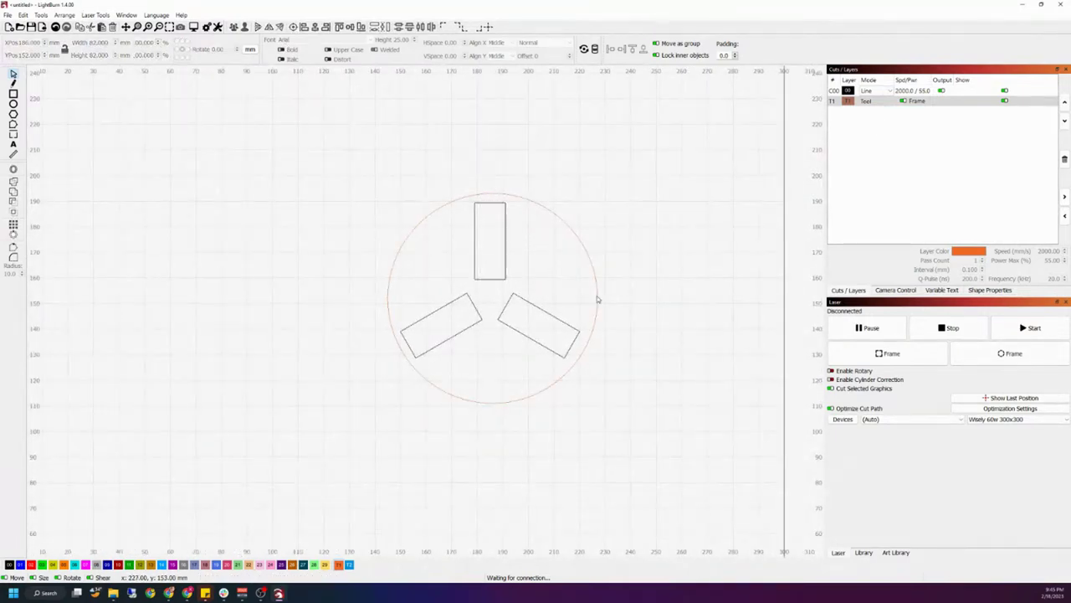
{"action": "left_click", "coordinate": [492, 300]}
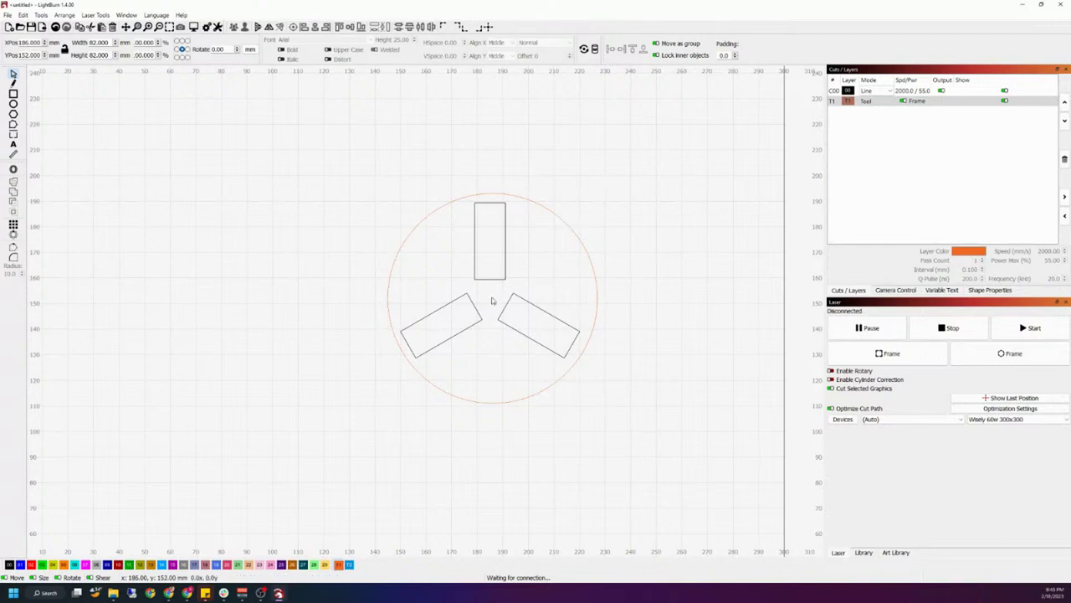
{"action": "left_click_drag", "start_coordinate": [622, 402], "coordinate": [299, 167]}
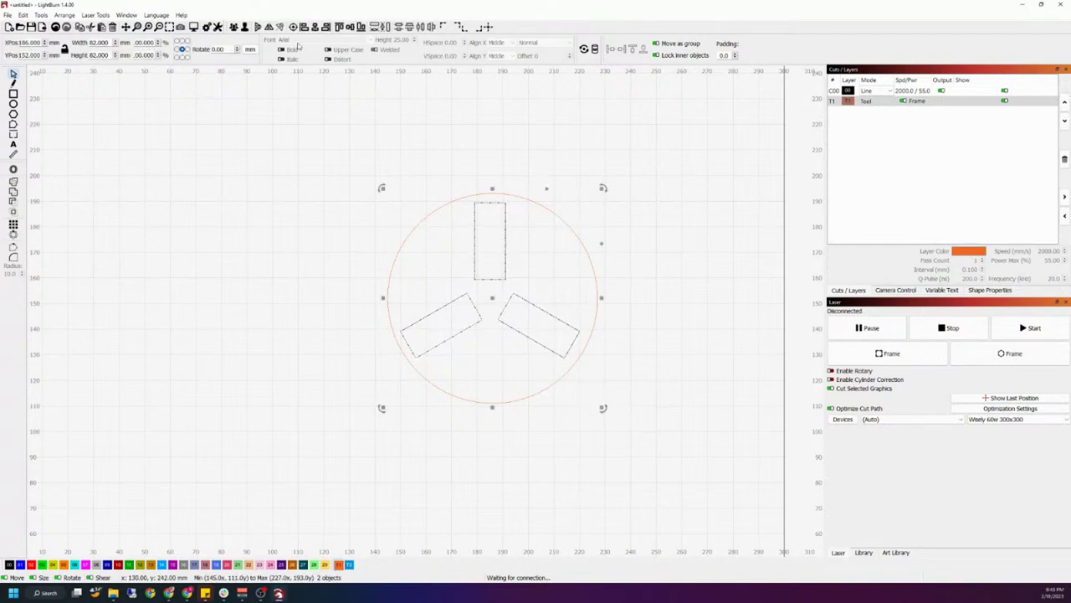
{"action": "left_click", "coordinate": [295, 28]}
{"action": "left_click", "coordinate": [315, 115]}
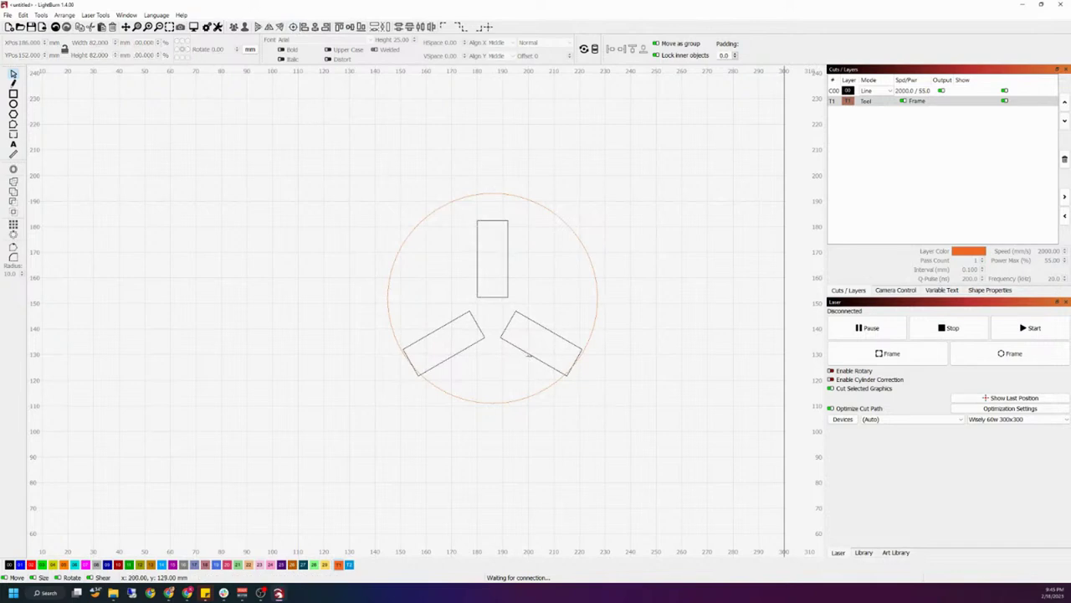
Move the three rectangles up inside the circle to about X 186, Y 158 mm.
{"action": "left_click", "coordinate": [528, 359]}
{"action": "left_click_drag", "start_coordinate": [494, 297], "coordinate": [494, 285]}
{"action": "scroll", "coordinate": [564, 373], "scroll_direction": "down", "scroll_amount": 3}
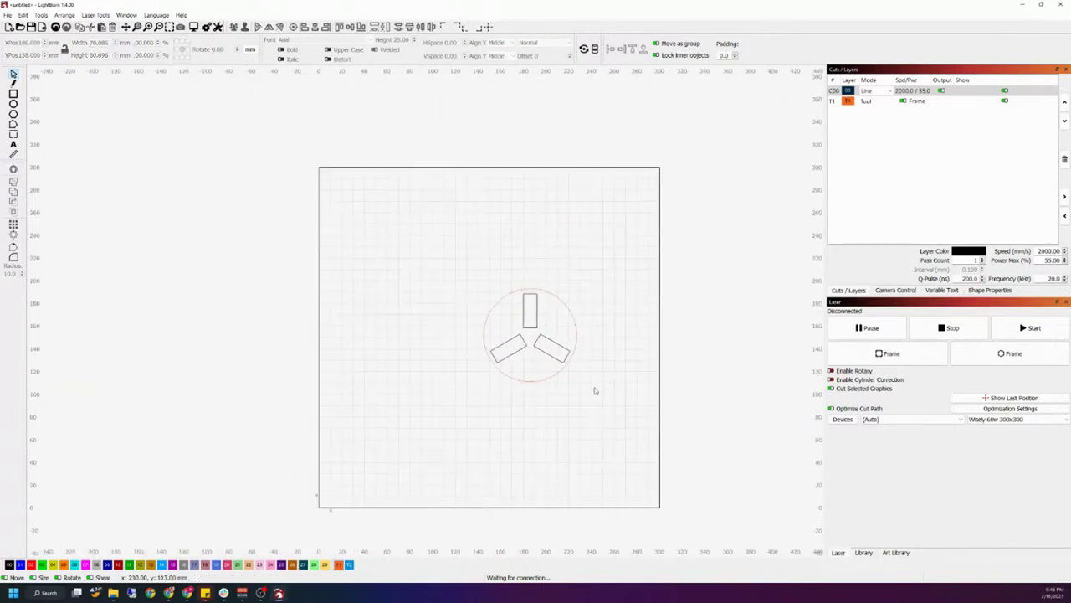
Select the circle and its three rectangles and center them on the page at X 150, Y 150 mm.
{"action": "left_click_drag", "start_coordinate": [607, 416], "coordinate": [492, 350]}
{"action": "left_click", "coordinate": [561, 430]}
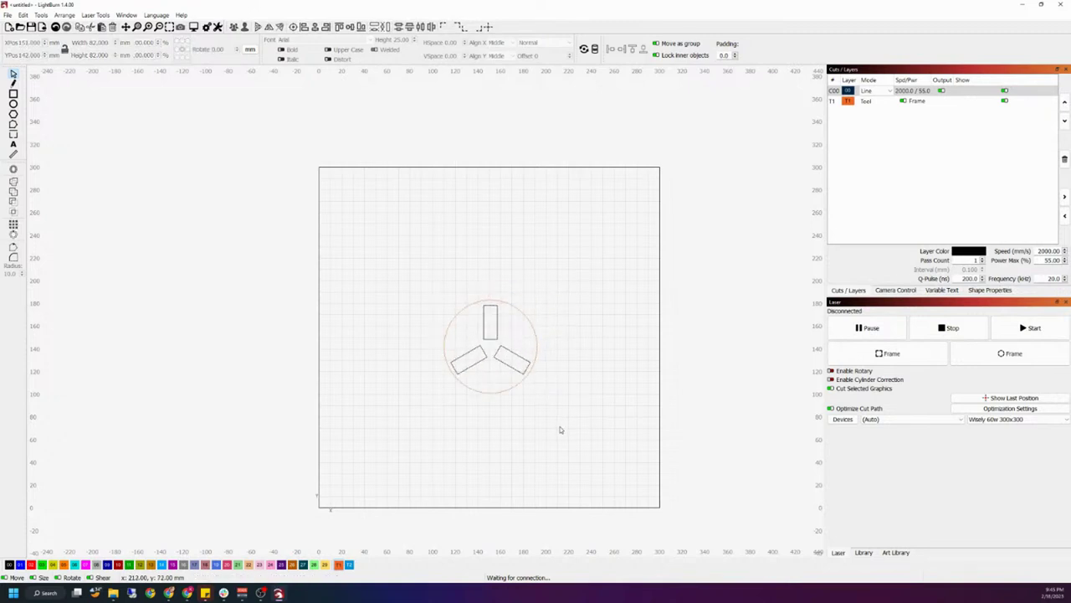
{"action": "left_click_drag", "start_coordinate": [550, 426], "coordinate": [382, 250]}
{"action": "key", "text": "p"}
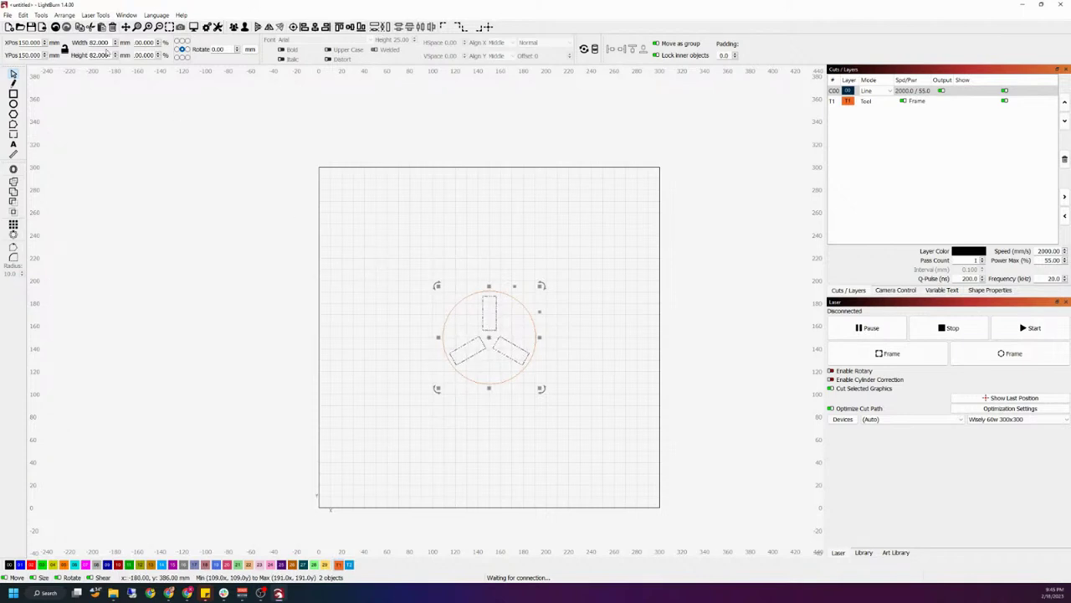
{"action": "left_click", "coordinate": [416, 308]}
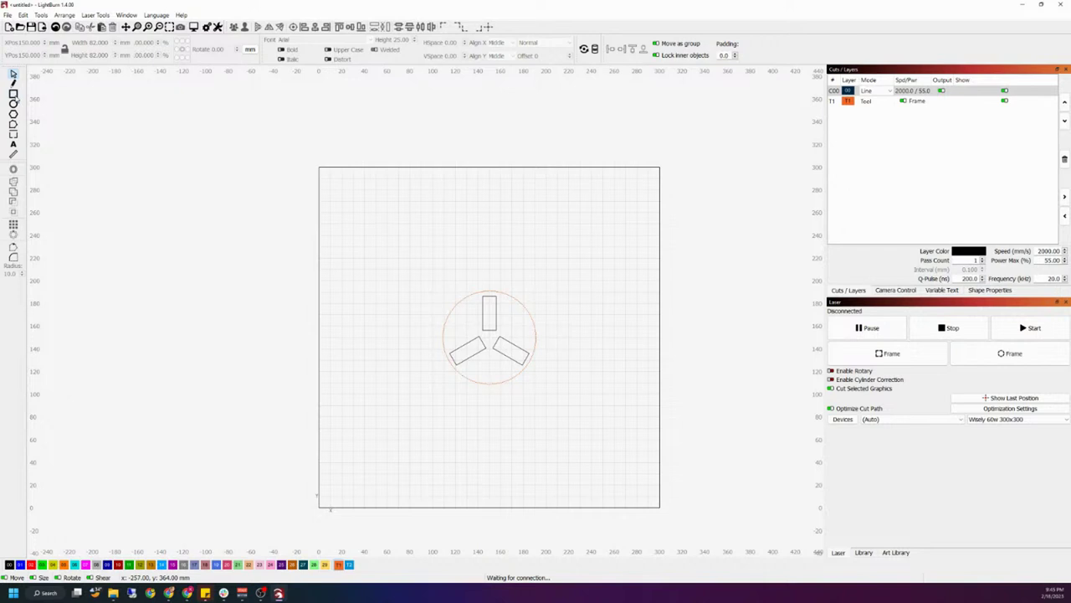
Draw a rectangle about 45 x 32 mm to the left of the circle and assign it to layer 00.
{"action": "left_click", "coordinate": [13, 95]}
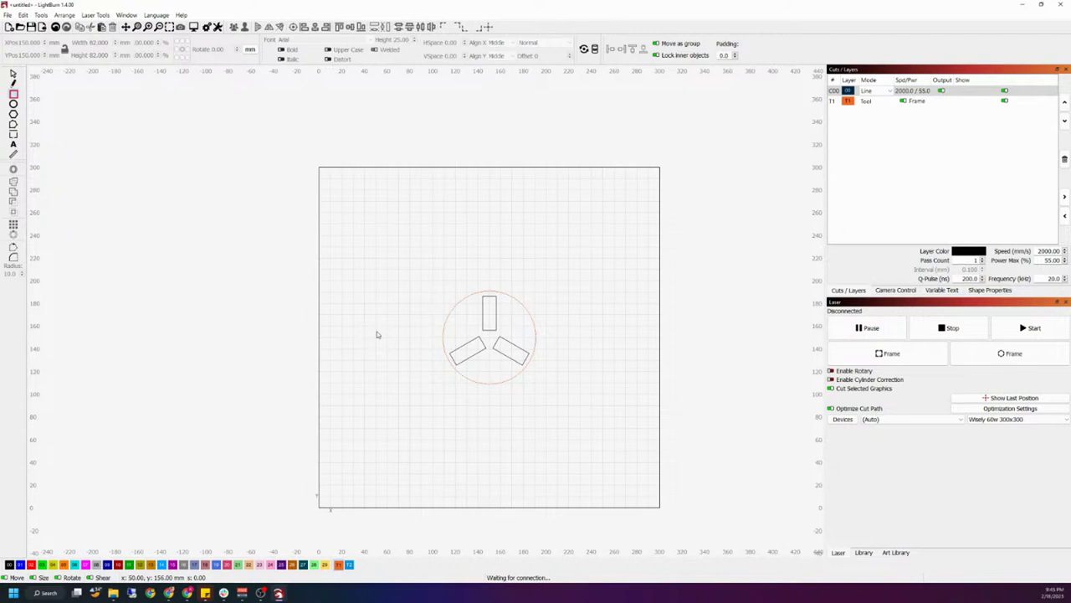
{"action": "left_click_drag", "start_coordinate": [367, 319], "coordinate": [420, 356]}
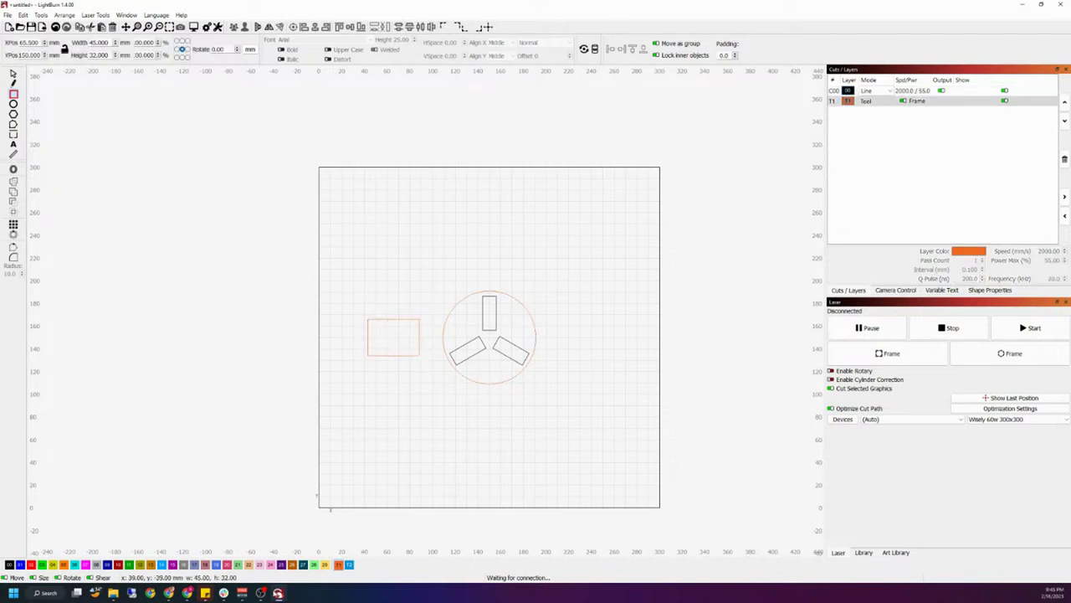
{"action": "left_click", "coordinate": [6, 565]}
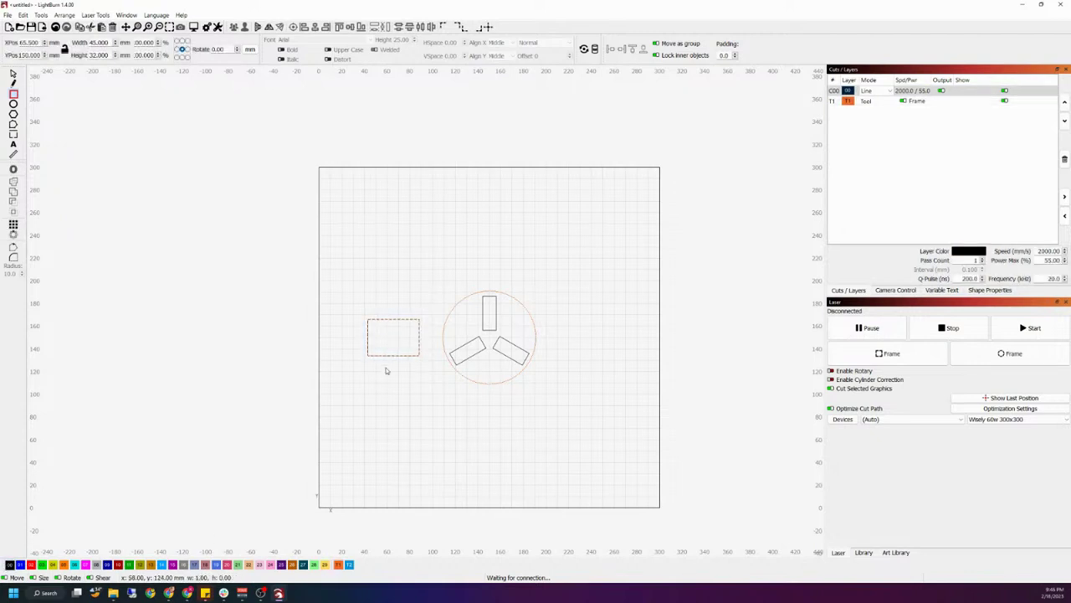
{"action": "left_click_drag", "start_coordinate": [418, 364], "coordinate": [330, 274]}
{"action": "key", "text": "Escape"}
{"action": "key", "text": "ctrl+z"}
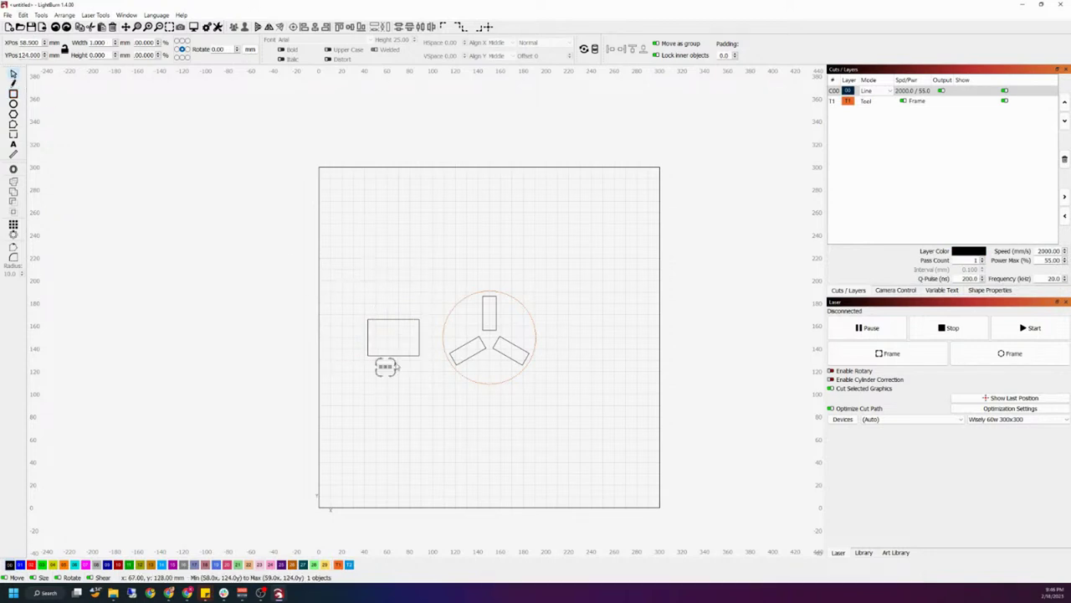
{"action": "left_click", "coordinate": [284, 359]}
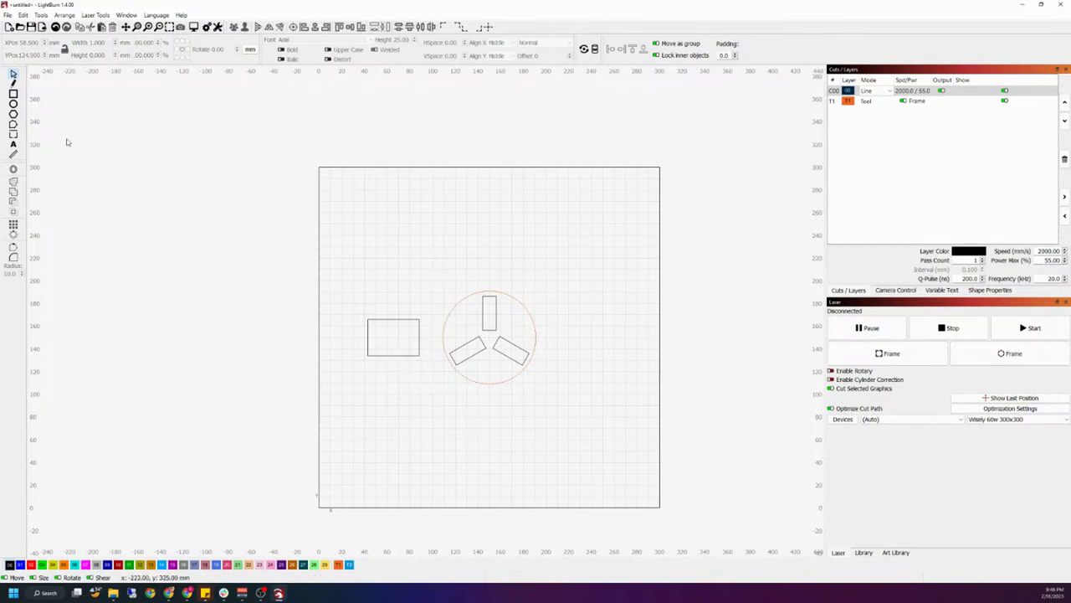
Set the new rectangle's width to 86.3 mm and its height to 55 mm.
{"action": "left_click_drag", "start_coordinate": [410, 375], "coordinate": [355, 337]}
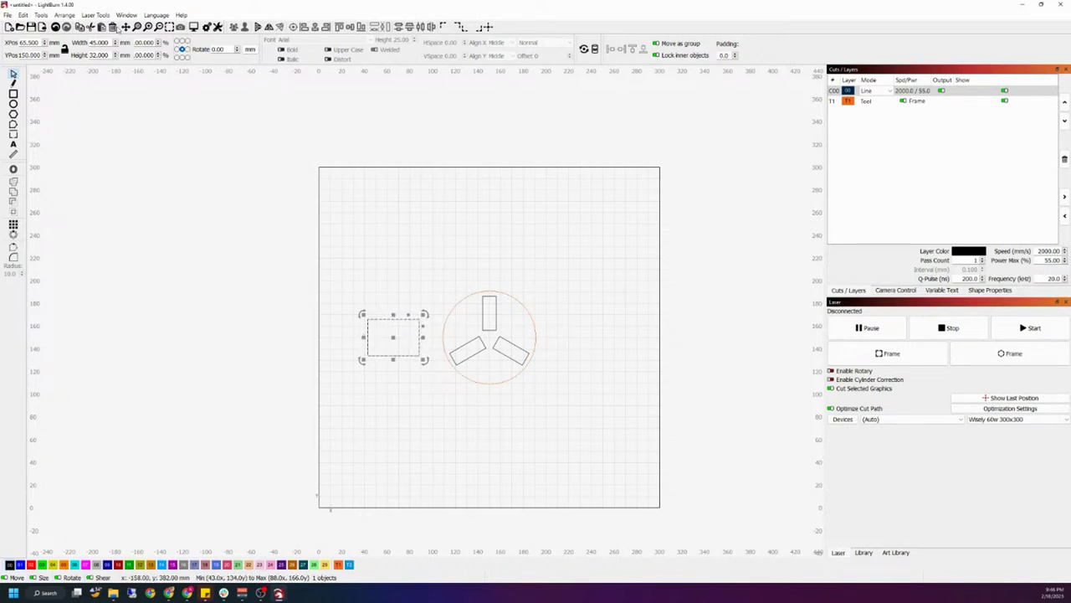
{"action": "left_click_drag", "start_coordinate": [112, 41], "coordinate": [89, 42]}
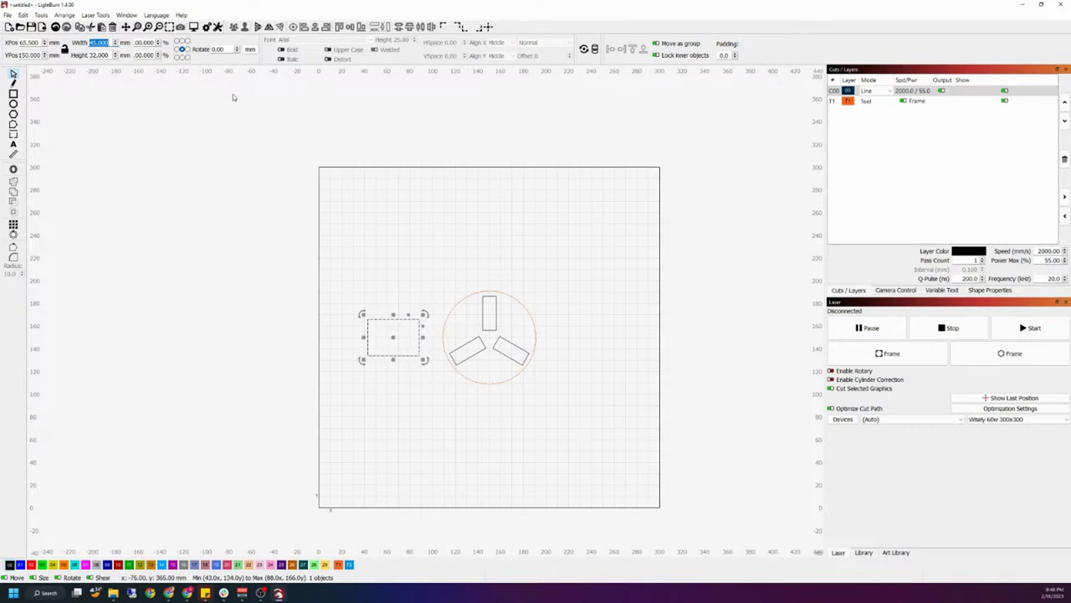
{"action": "type", "text": "86.3"}
{"action": "key", "text": "Return"}
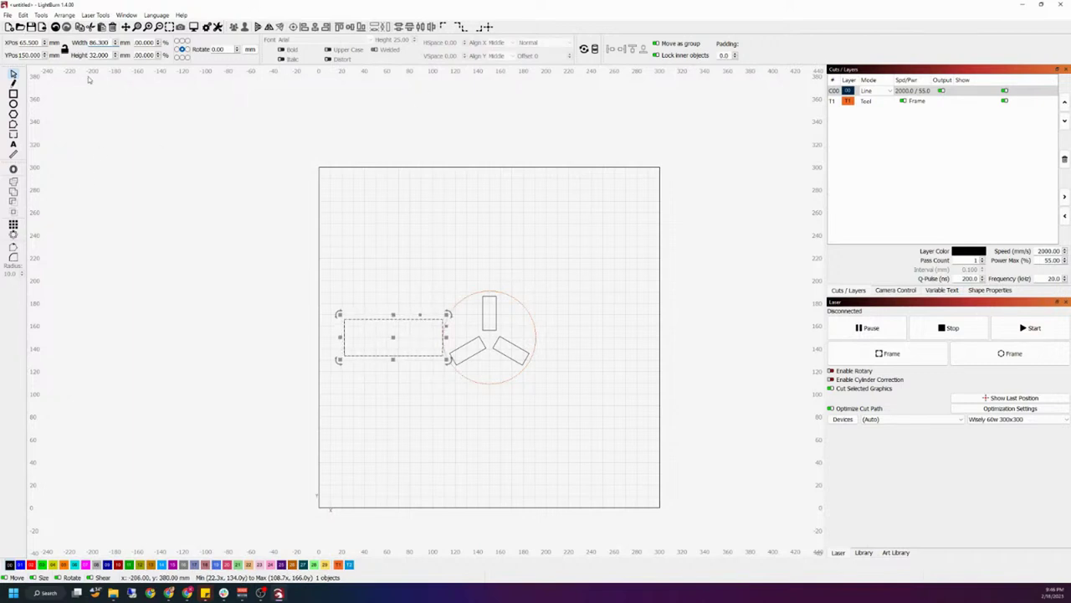
{"action": "left_click", "coordinate": [108, 55]}
{"action": "type", "text": "="}
{"action": "type", "text": "55"}
{"action": "key", "text": "Return"}
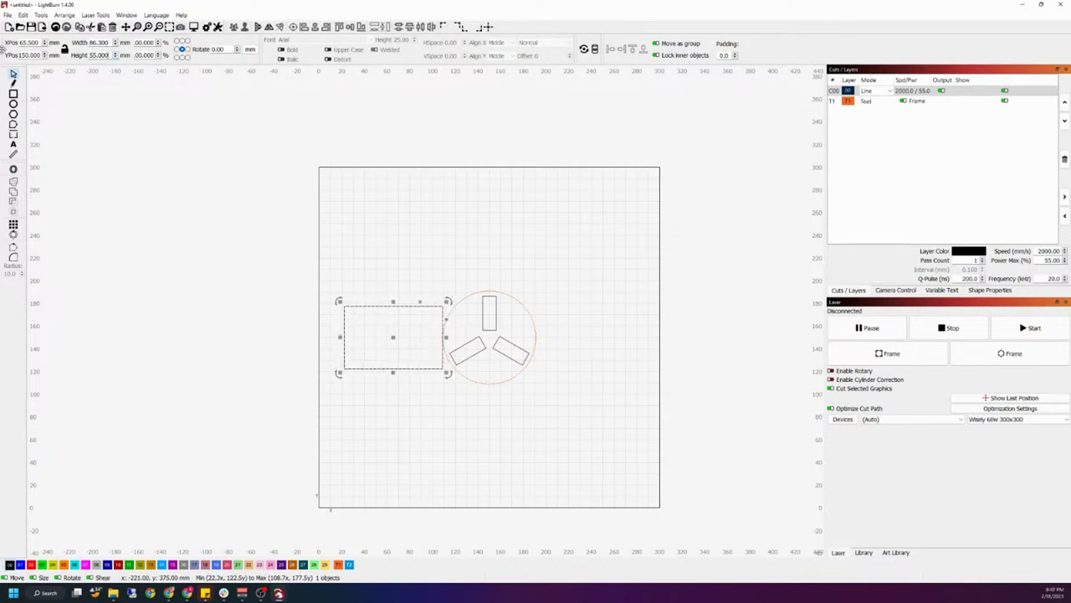
{"action": "left_click", "coordinate": [431, 419]}
{"action": "left_click", "coordinate": [389, 370]}
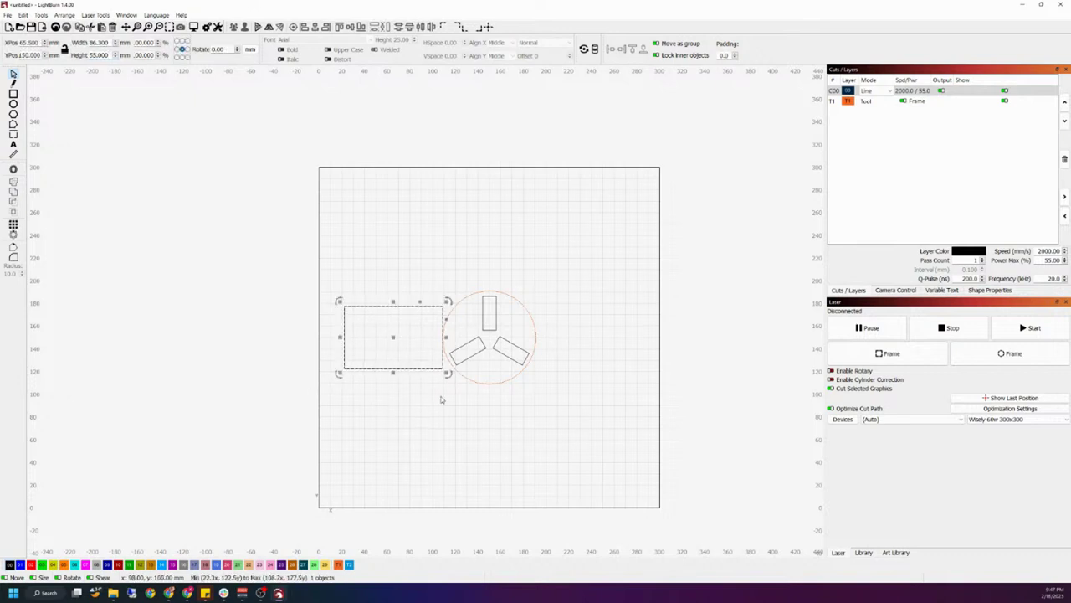
{"action": "left_click", "coordinate": [508, 360], "text": "shift"}
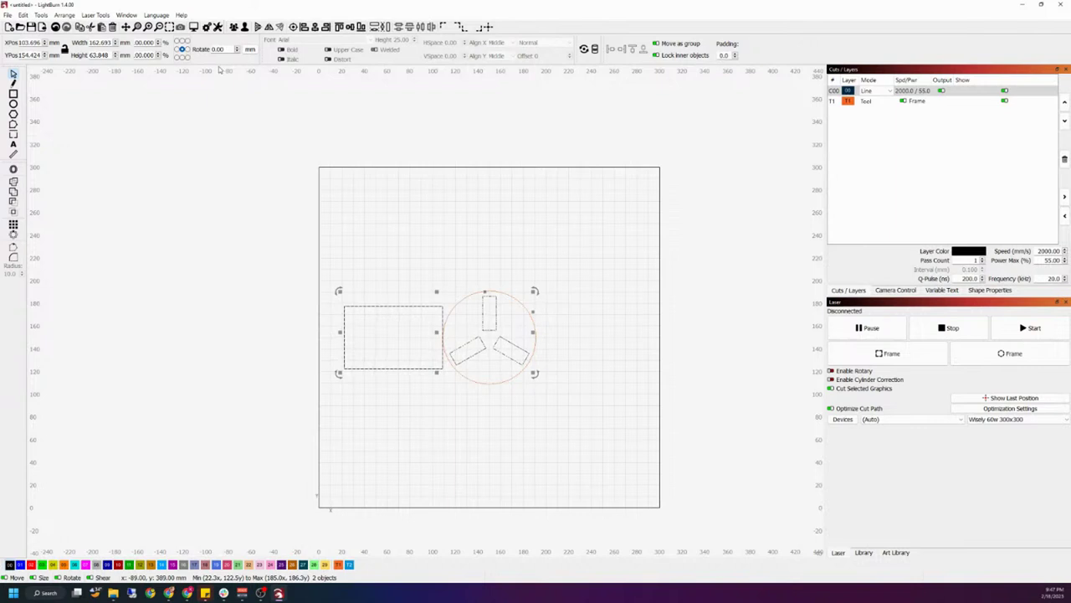
{"action": "left_click", "coordinate": [390, 396]}
Nudge the 86.3 x 55 mm rectangle left, clear of the circle, to about X 40.5 mm.
{"action": "left_click", "coordinate": [344, 337]}
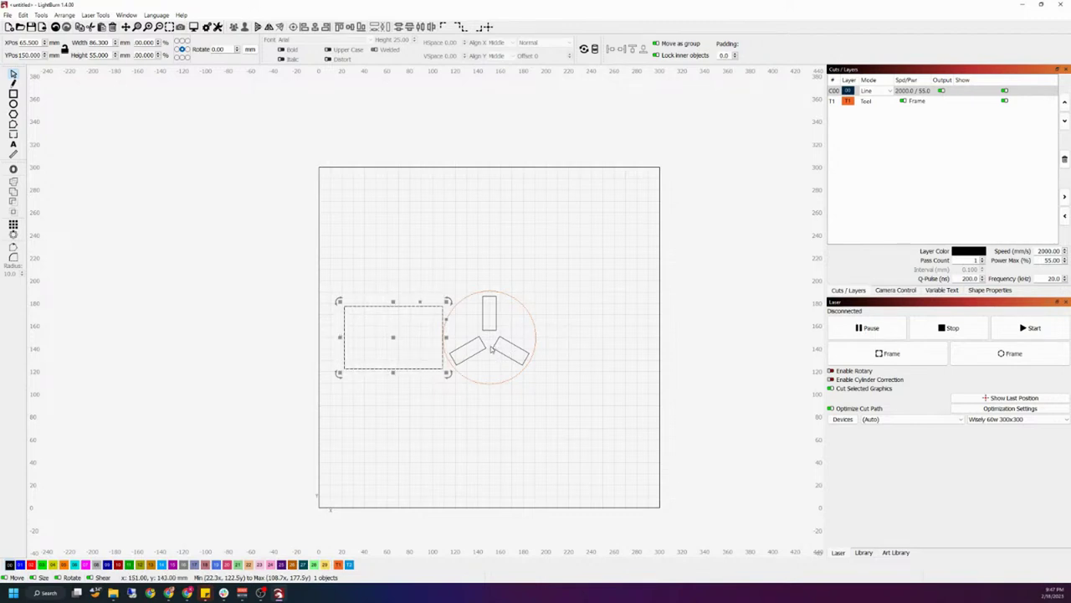
{"action": "key", "text": "Left"}
{"action": "key", "text": "Left"}
{"action": "key", "text": "Left"}
{"action": "key", "text": "Left"}
{"action": "key", "text": "Left"}
{"action": "key", "text": "Left"}
{"action": "key", "text": "Left"}
{"action": "key", "text": "Left"}
{"action": "key", "text": "Left"}
{"action": "key", "text": "Left"}
{"action": "key", "text": "Left"}
{"action": "key", "text": "Left"}
{"action": "key", "text": "Left"}
{"action": "key", "text": "Left"}
{"action": "key", "text": "Left"}
{"action": "key", "text": "Left"}
{"action": "key", "text": "Left"}
{"action": "key", "text": "Left"}
{"action": "key", "text": "Left"}
{"action": "key", "text": "Left"}
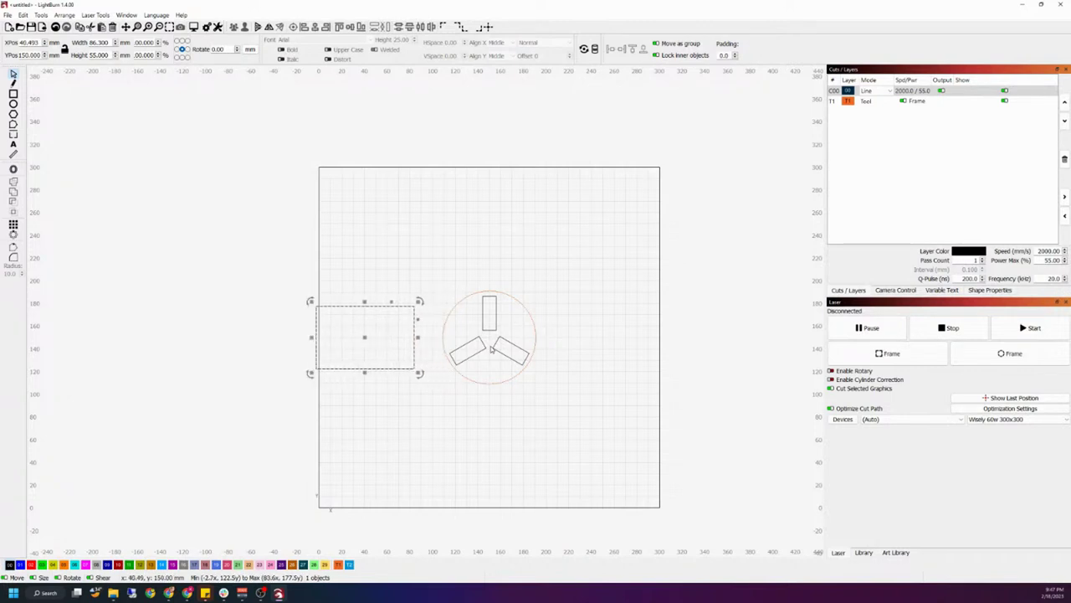
Draw a large circle of about 179 mm radius centered on the page at X 150, Y 150 mm.
{"action": "left_click", "coordinate": [13, 104]}
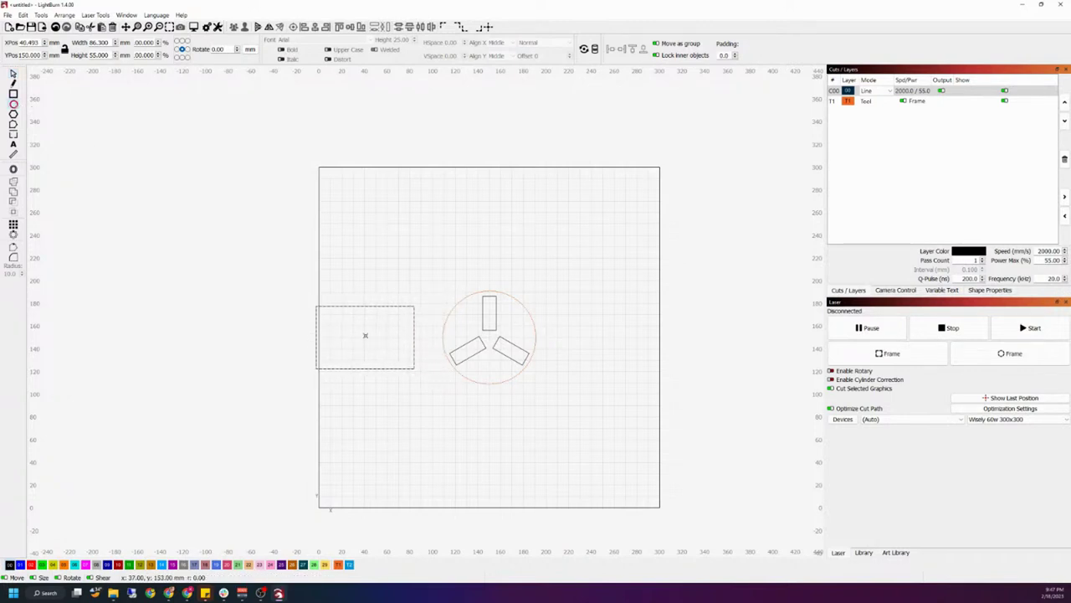
{"action": "left_click_drag", "start_coordinate": [490, 342], "coordinate": [692, 469]}
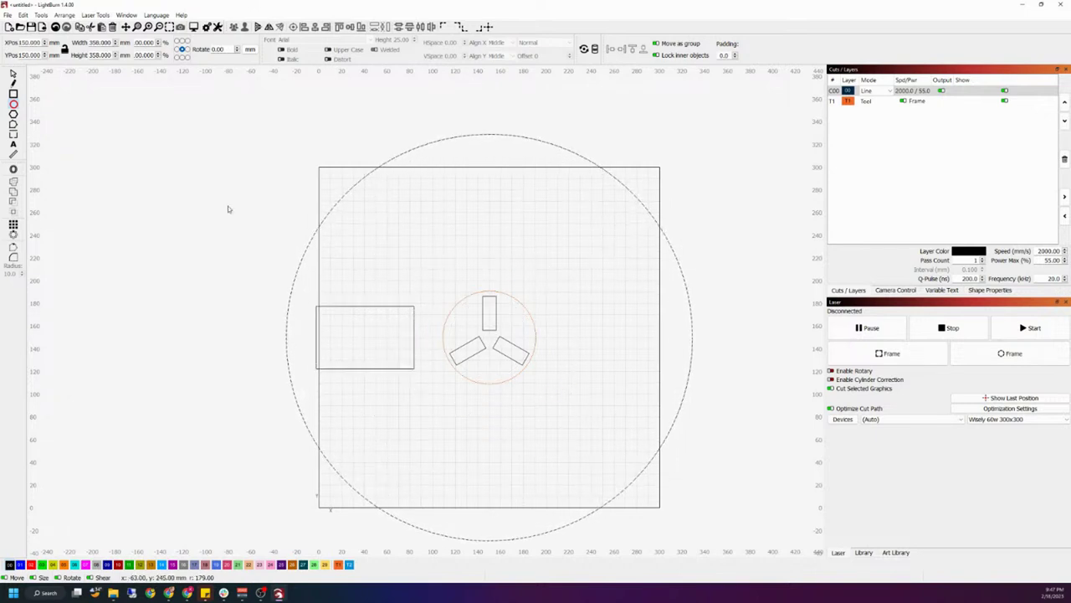
{"action": "left_click", "coordinate": [27, 107]}
Move the 86.3 x 55 mm rectangle left to about X 20 mm and align its vertical center with the three-rectangle array.
{"action": "left_click", "coordinate": [366, 338]}
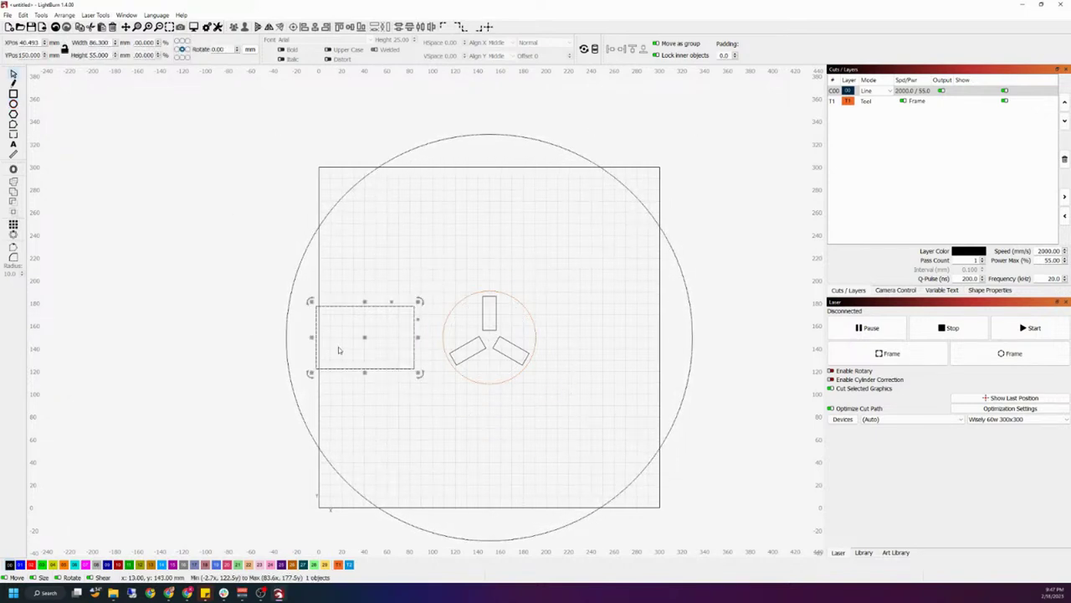
{"action": "left_click_drag", "start_coordinate": [366, 337], "coordinate": [390, 340]}
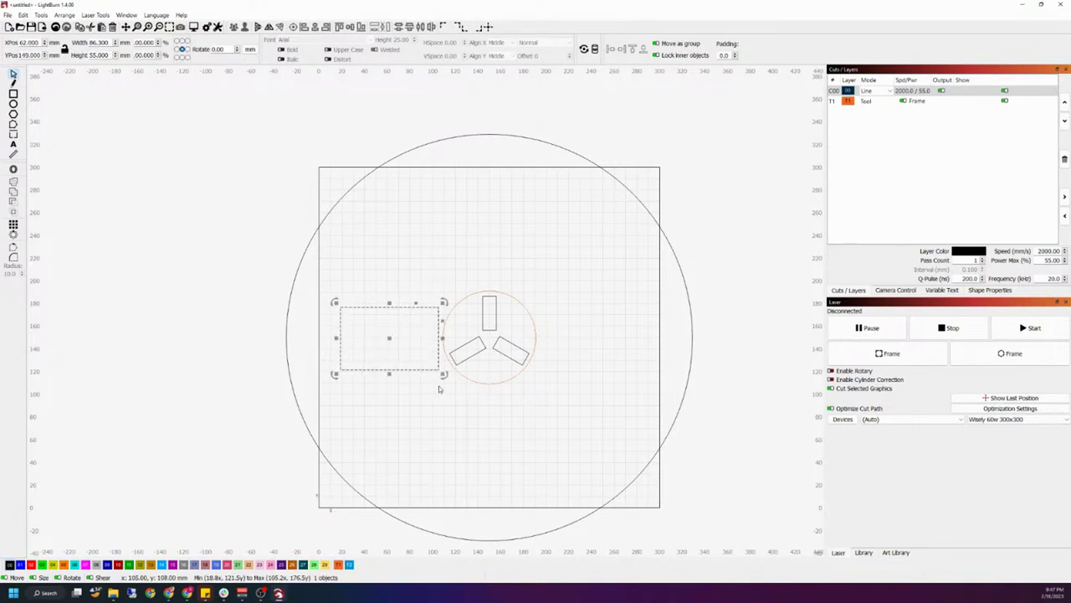
{"action": "left_click_drag", "start_coordinate": [388, 343], "coordinate": [342, 337]}
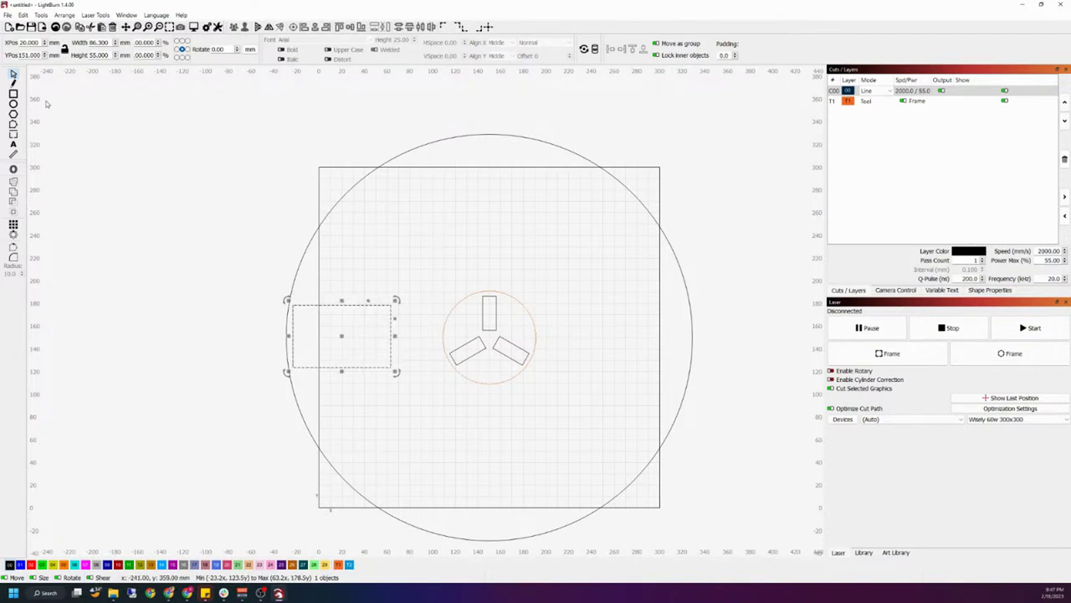
{"action": "left_click", "coordinate": [495, 358], "text": "shift"}
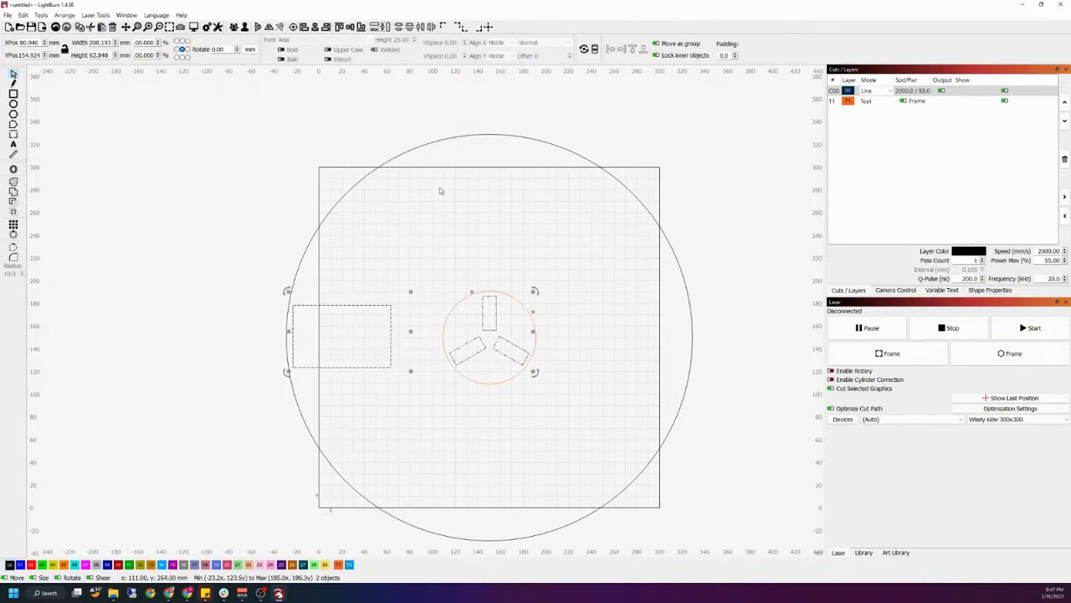
{"action": "left_click", "coordinate": [352, 29]}
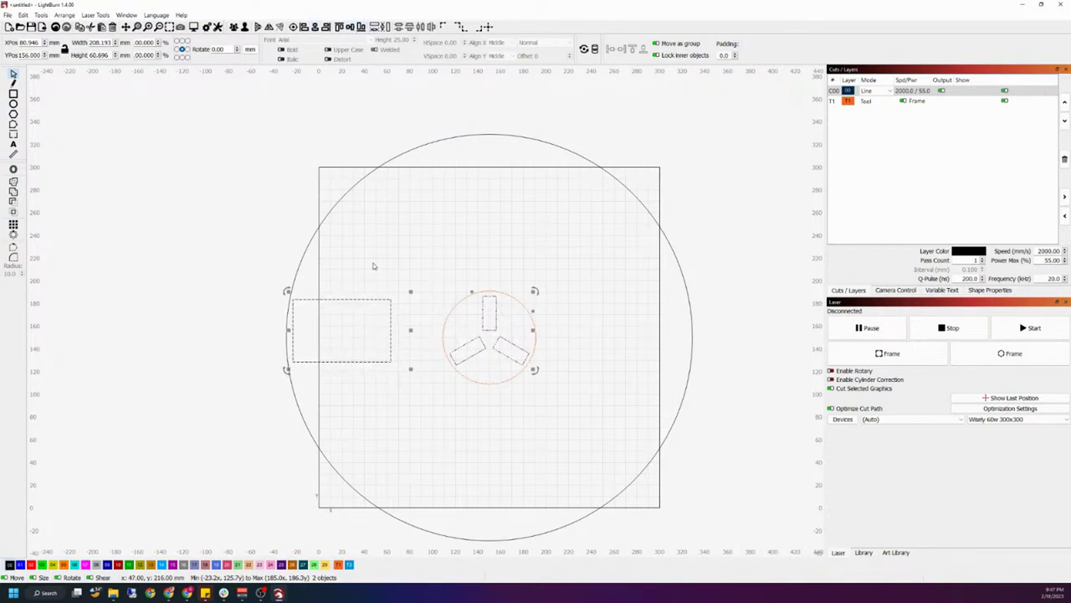
{"action": "left_click", "coordinate": [409, 391]}
{"action": "left_click", "coordinate": [389, 360]}
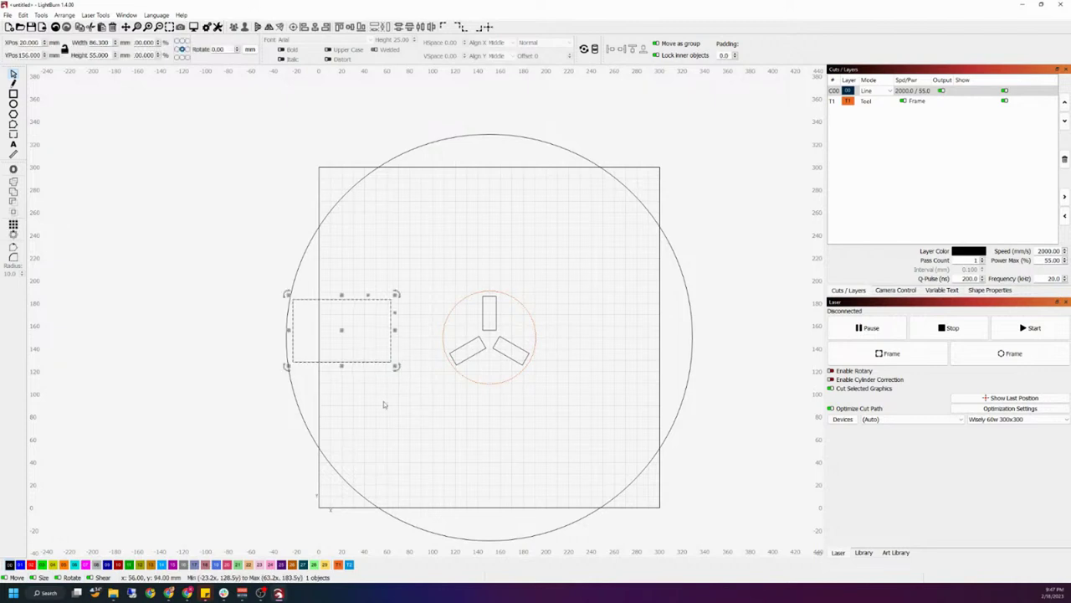
{"action": "left_click", "coordinate": [13, 235]}
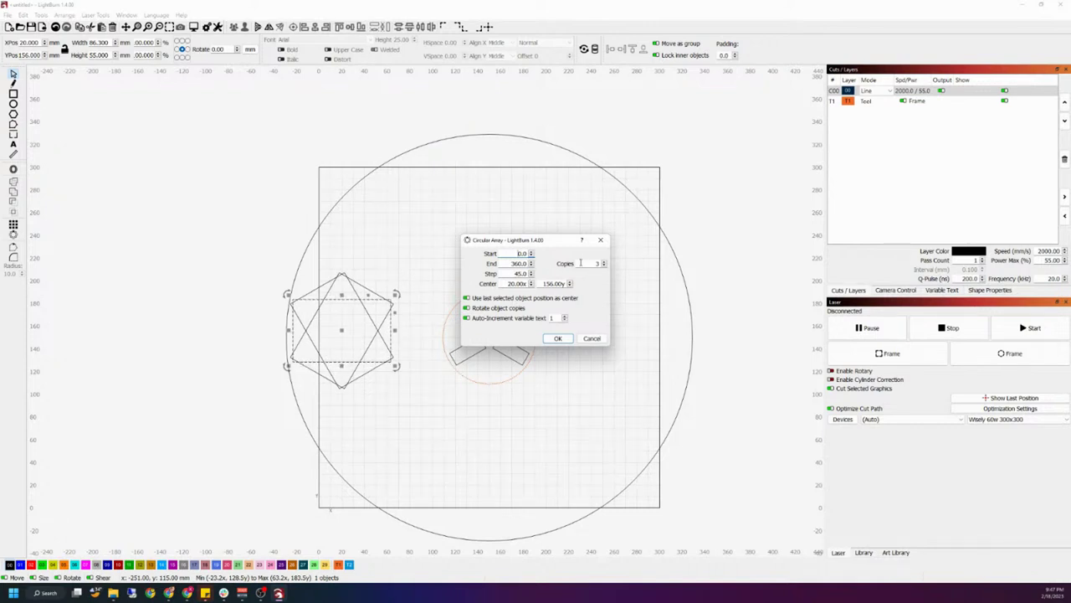
{"action": "scroll", "coordinate": [603, 264], "scroll_direction": "down", "scroll_amount": 4}
{"action": "scroll", "coordinate": [603, 264], "scroll_direction": "up", "scroll_amount": 8}
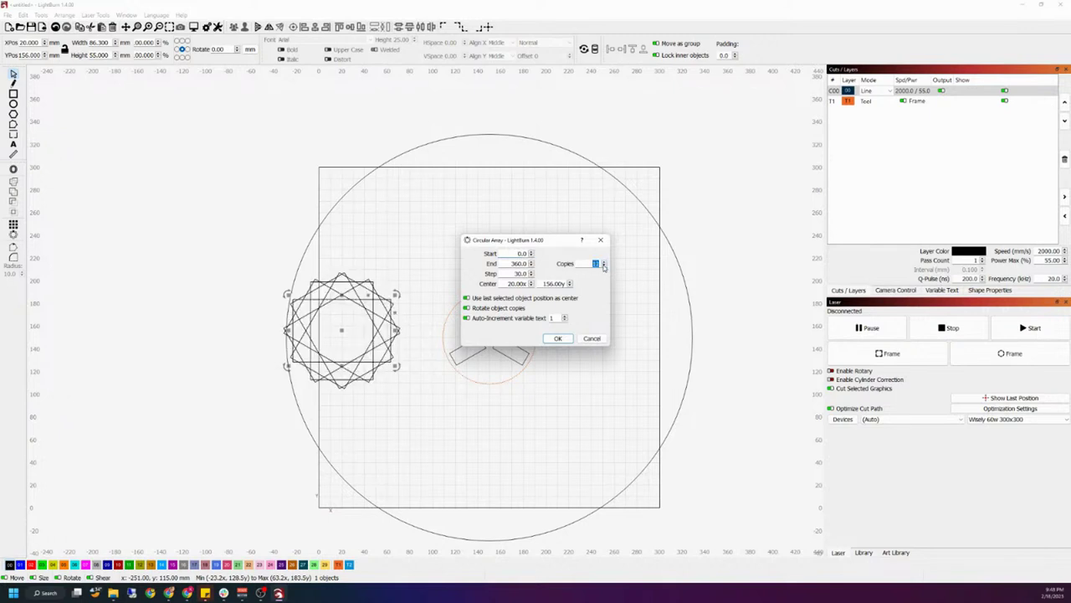
{"action": "scroll", "coordinate": [603, 265], "scroll_direction": "down", "scroll_amount": 2}
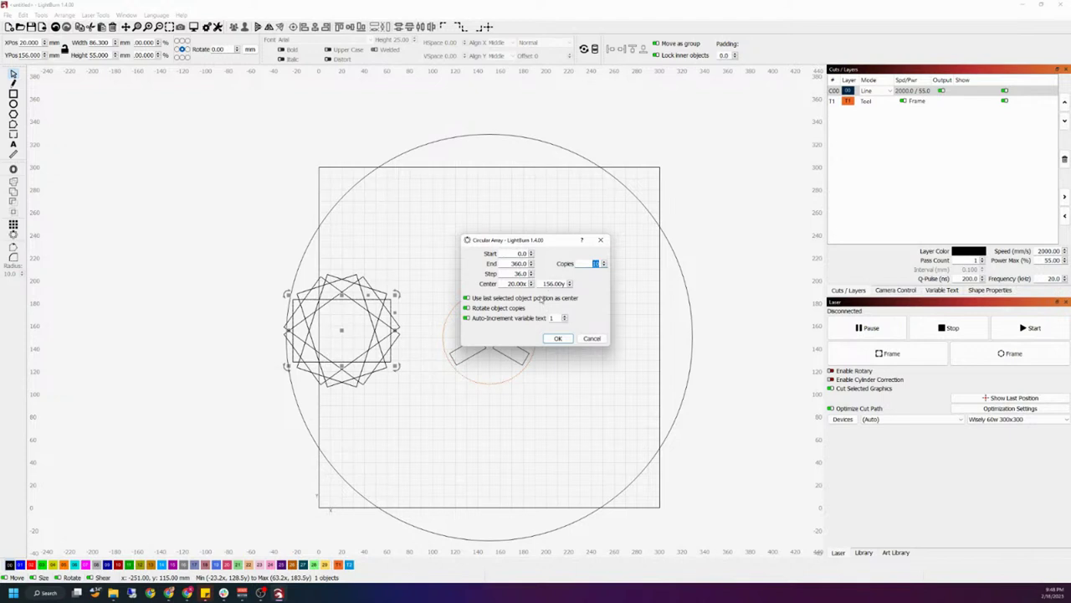
{"action": "key", "text": "Tab"}
{"action": "type", "text": "150"}
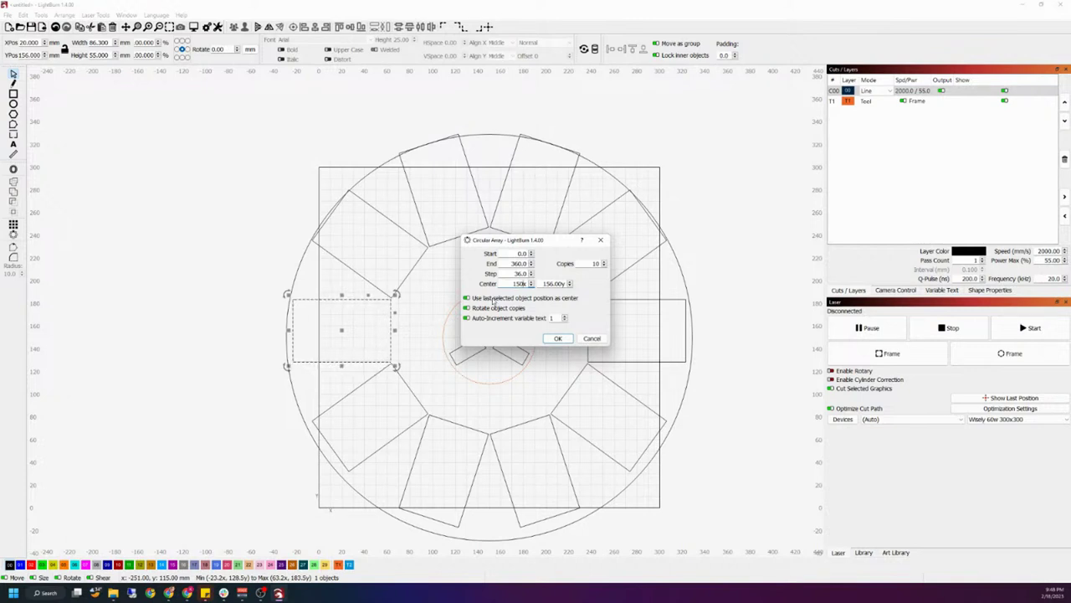
{"action": "key", "text": "Tab"}
{"action": "type", "text": "150"}
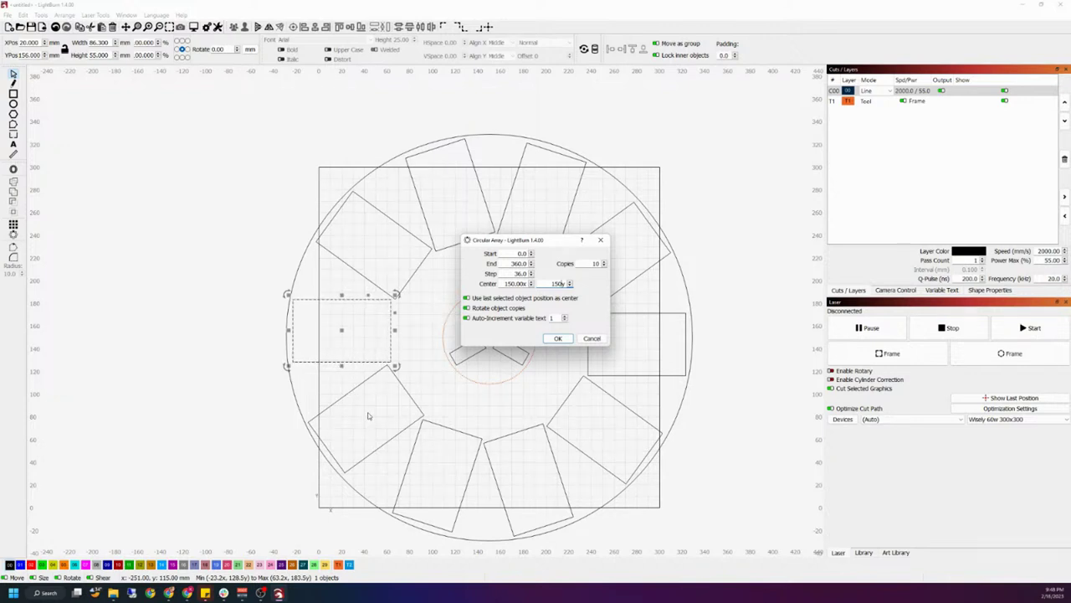
{"action": "left_click", "coordinate": [598, 337]}
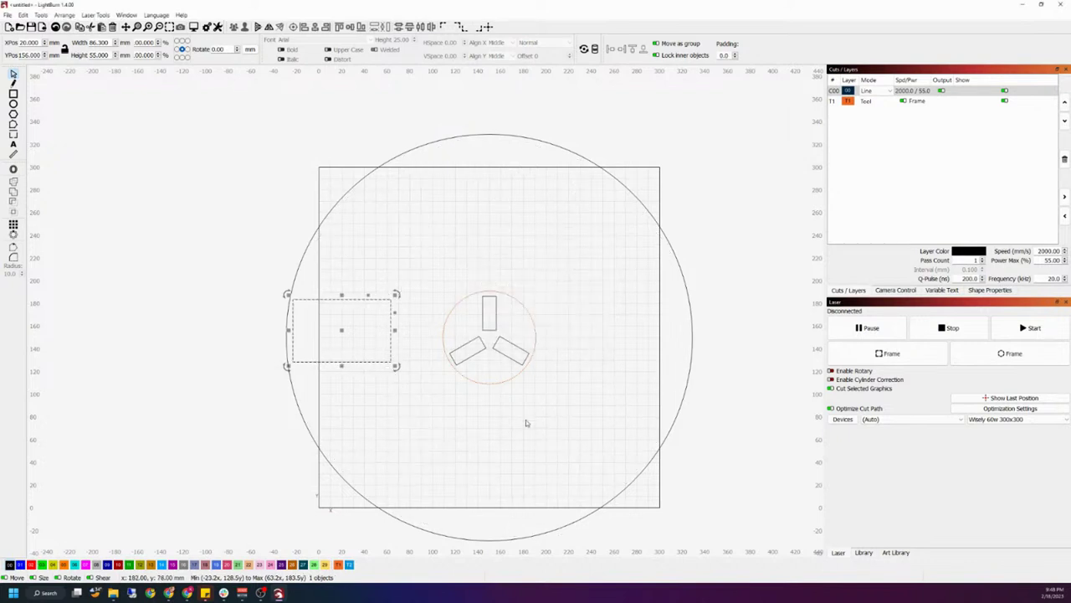
Delete both circles and center the three-rectangle array on the page at X 150, Y 150 mm.
{"action": "left_click", "coordinate": [523, 206]}
{"action": "left_click_drag", "start_coordinate": [523, 206], "coordinate": [411, 143]}
{"action": "key", "text": "Delete"}
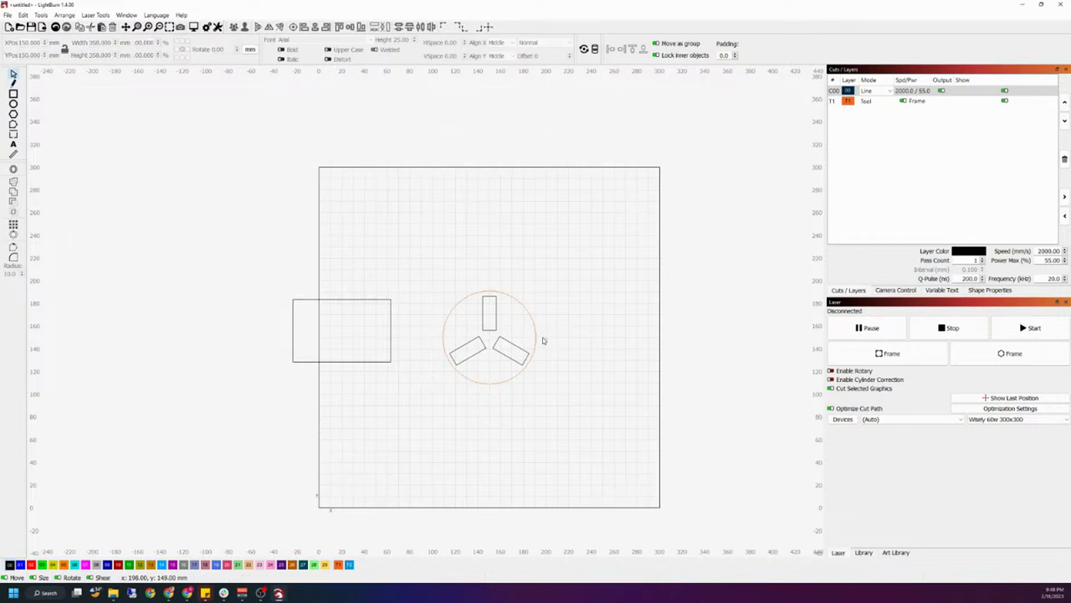
{"action": "left_click", "coordinate": [500, 345]}
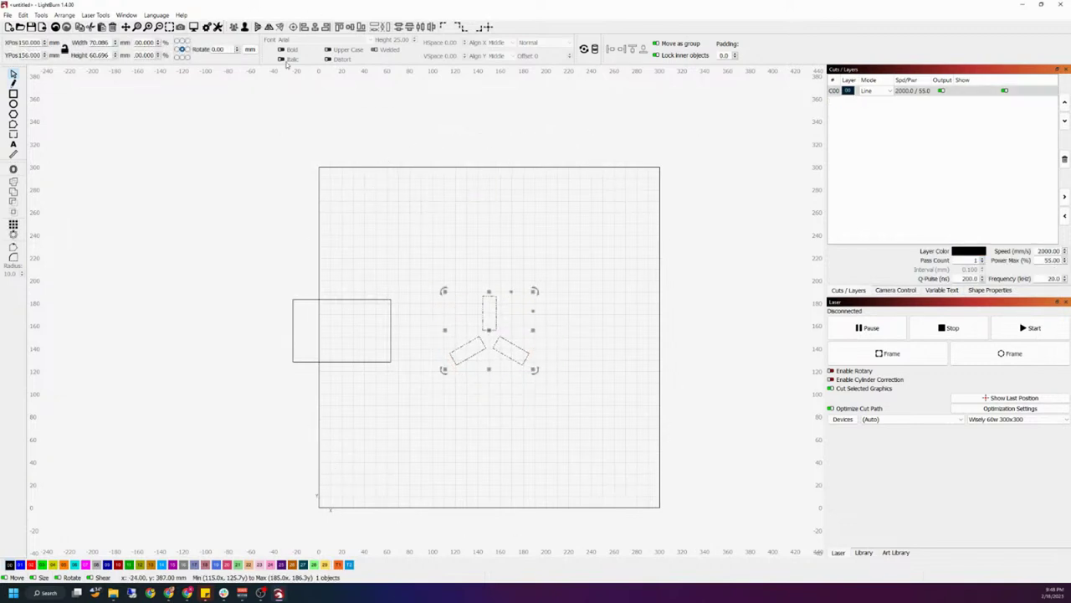
{"action": "left_click", "coordinate": [536, 408]}
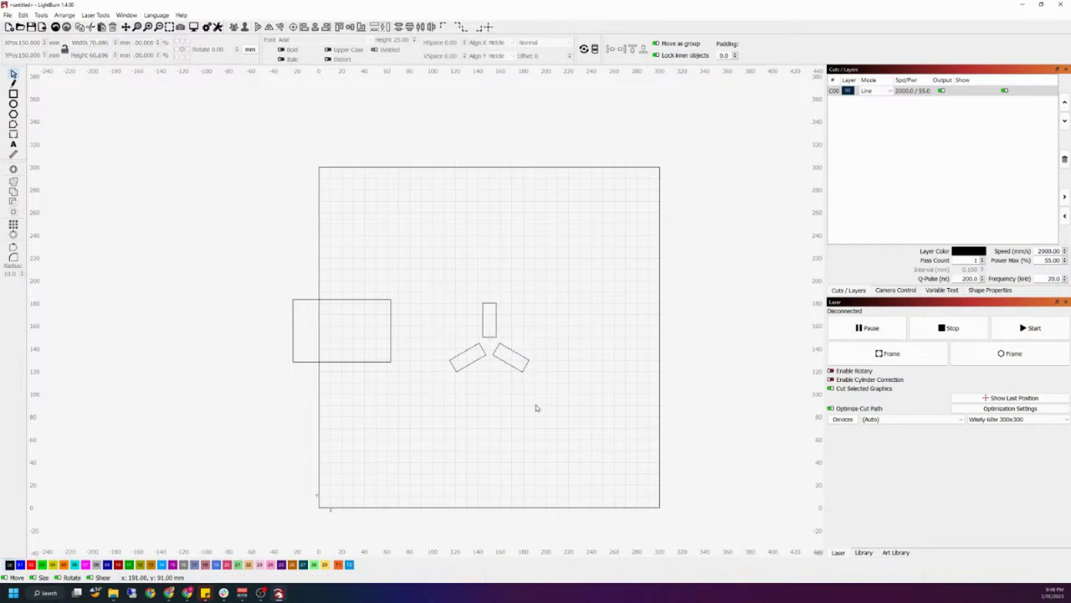
Try to align the vertical centers of the 86.3 x 55 mm rectangle and the three-rectangle array, undoing each attempt.
{"action": "left_click_drag", "start_coordinate": [540, 397], "coordinate": [324, 322]}
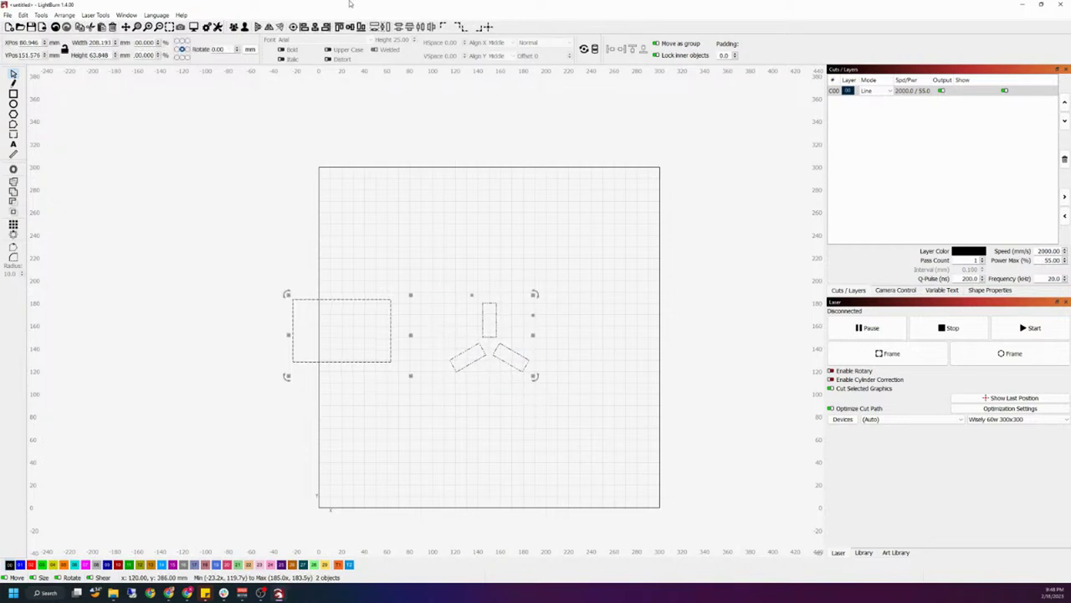
{"action": "left_click", "coordinate": [349, 26]}
{"action": "left_click", "coordinate": [620, 334]}
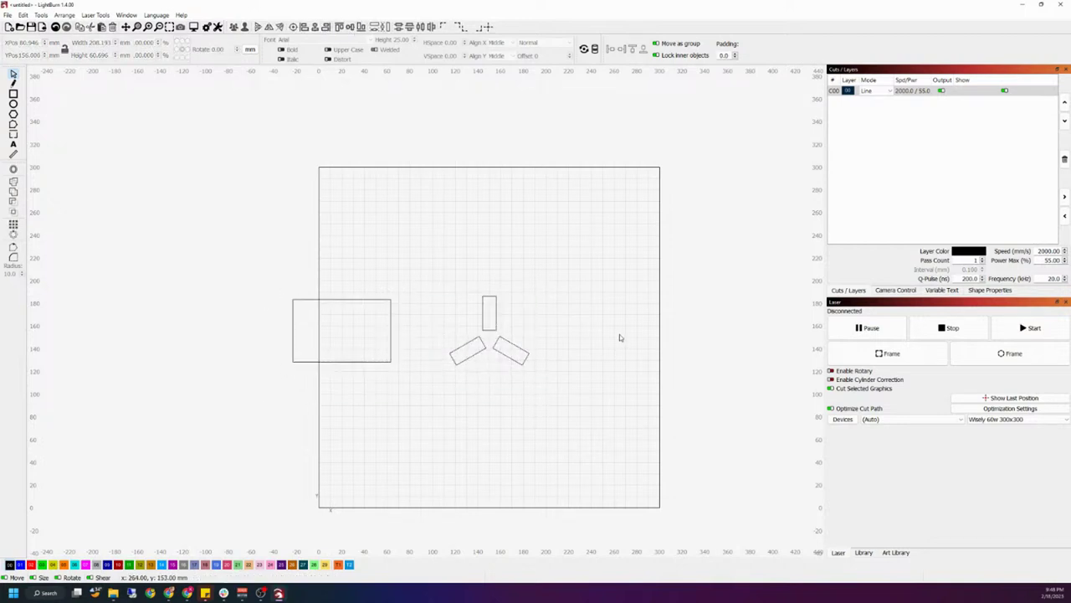
{"action": "key", "text": "ctrl+z"}
{"action": "left_click", "coordinate": [603, 331]}
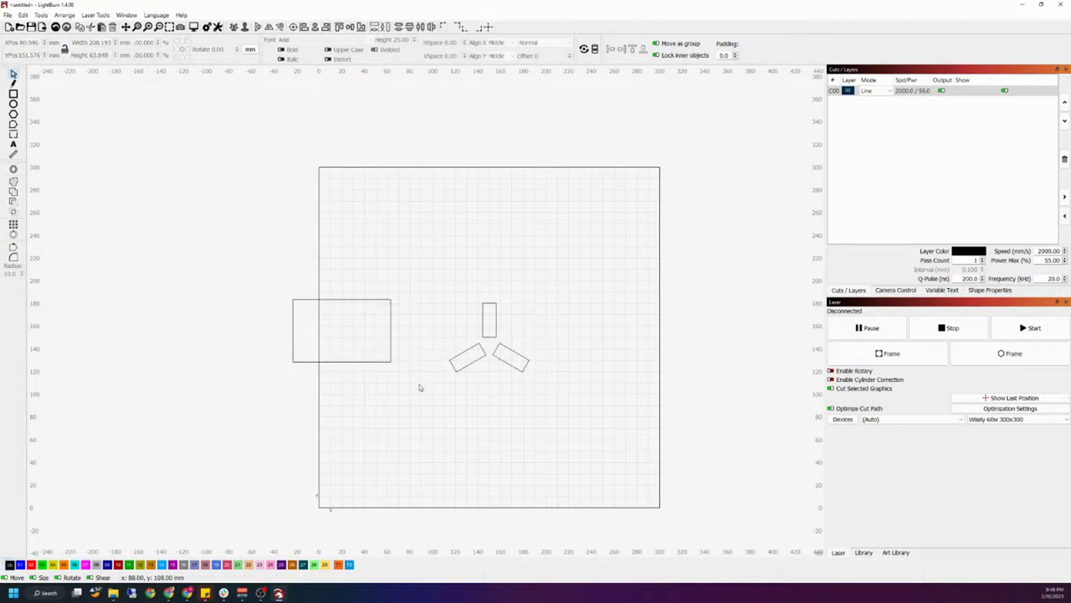
{"action": "left_click_drag", "start_coordinate": [498, 397], "coordinate": [389, 372]}
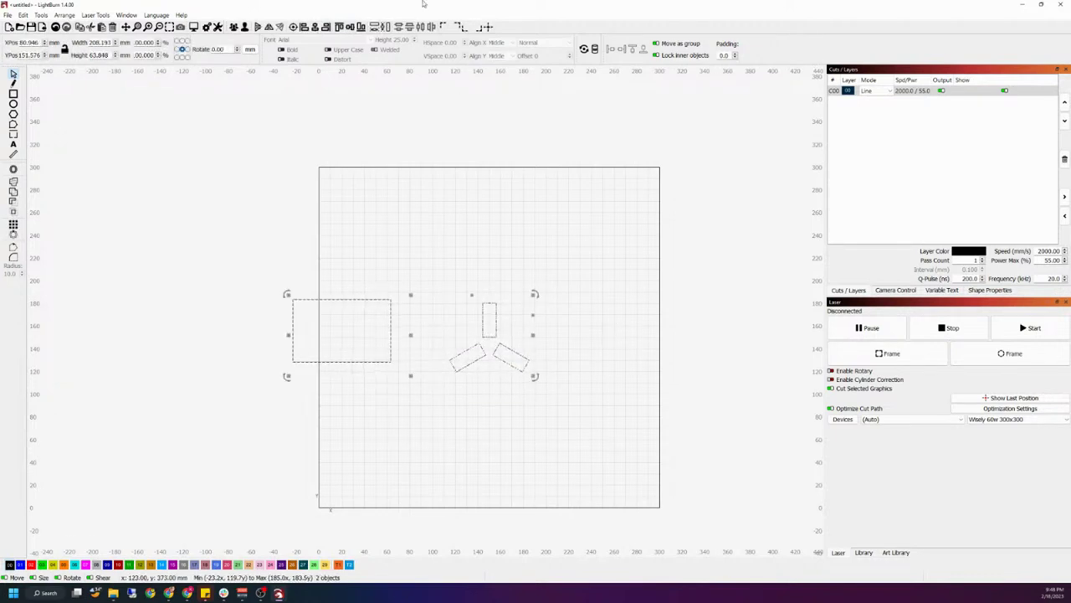
{"action": "left_click", "coordinate": [350, 27]}
{"action": "key", "text": "ctrl+z"}
{"action": "left_click", "coordinate": [548, 235]}
Align the 86.3 x 55 mm rectangle's vertical center with the three-rectangle array at Y 150 mm, keeping the array in place.
{"action": "left_click_drag", "start_coordinate": [551, 413], "coordinate": [497, 388]}
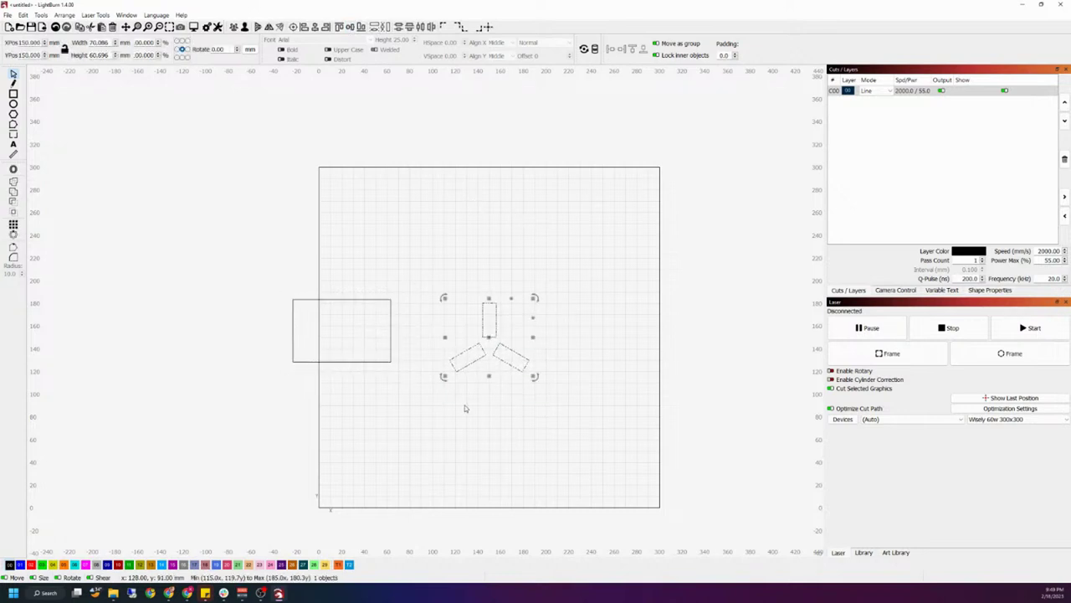
{"action": "left_click_drag", "start_coordinate": [407, 377], "coordinate": [383, 355]}
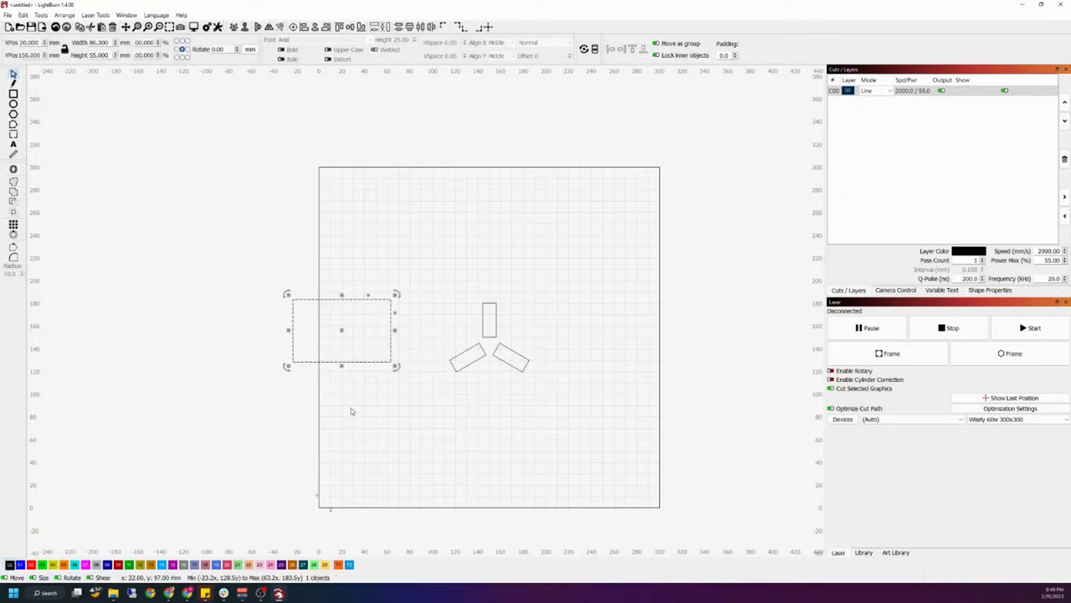
{"action": "left_click", "coordinate": [502, 382]}
{"action": "key", "text": "ctrl+a"}
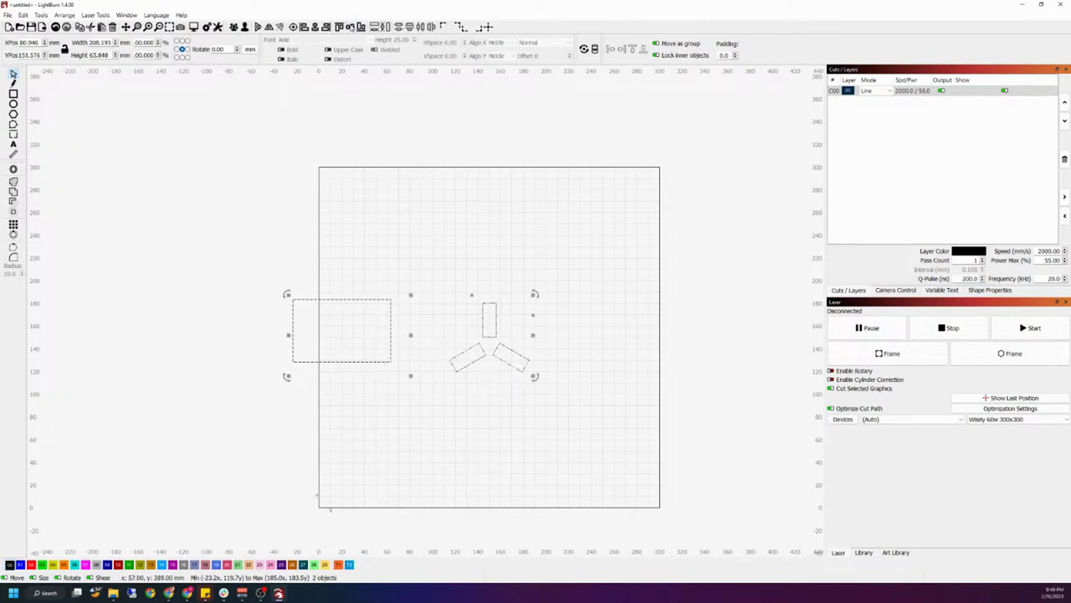
{"action": "left_click", "coordinate": [352, 28]}
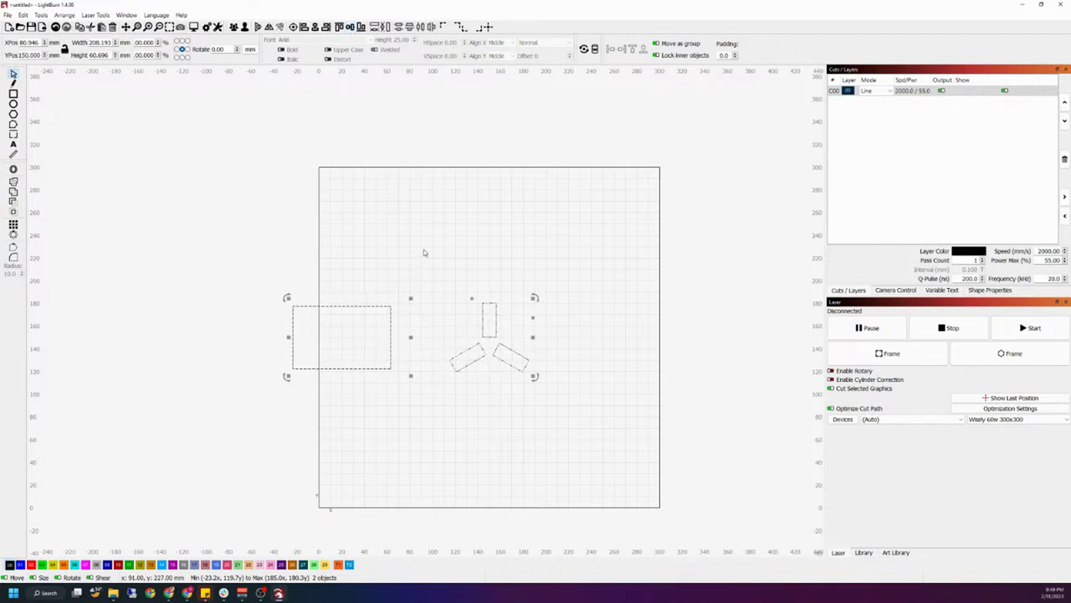
{"action": "left_click", "coordinate": [425, 250]}
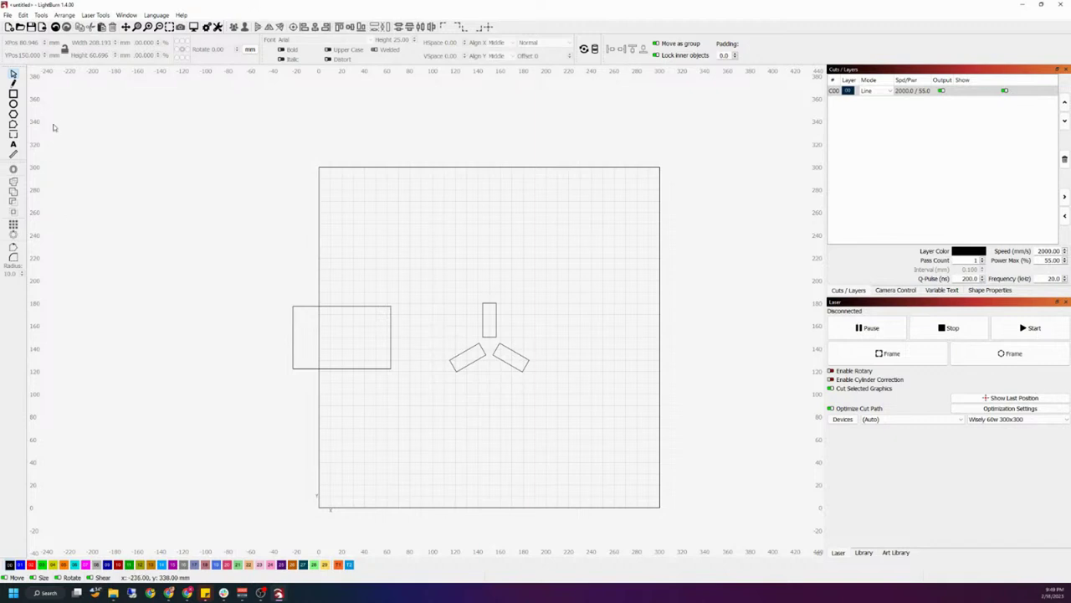
Set up a circular array of the 86.3 x 55 mm rectangle with 10 copies around center X 150, Y 150 mm.
{"action": "left_click", "coordinate": [376, 377]}
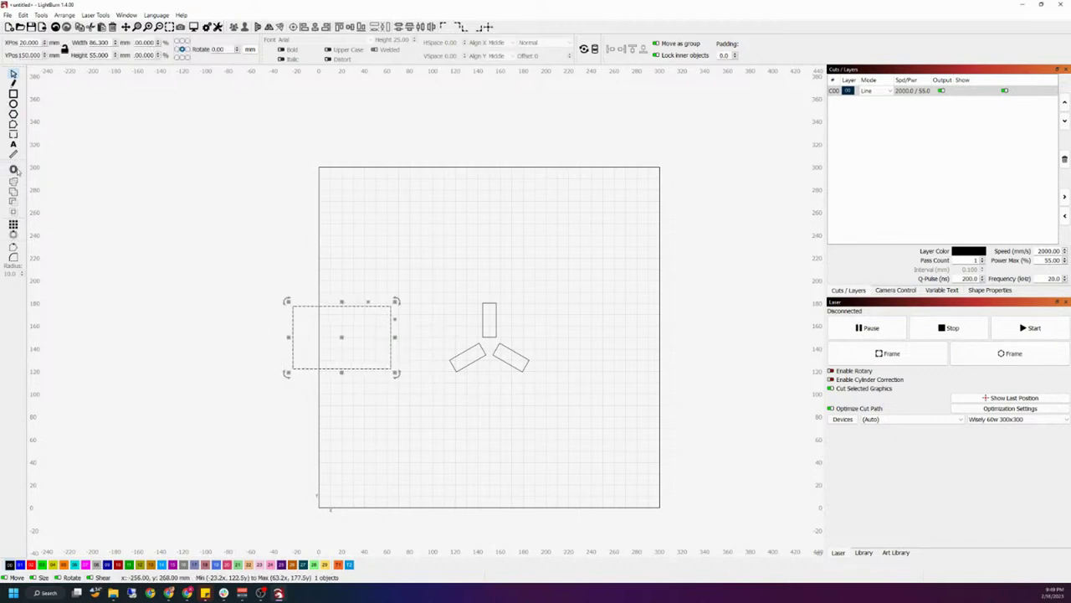
{"action": "left_click", "coordinate": [13, 235]}
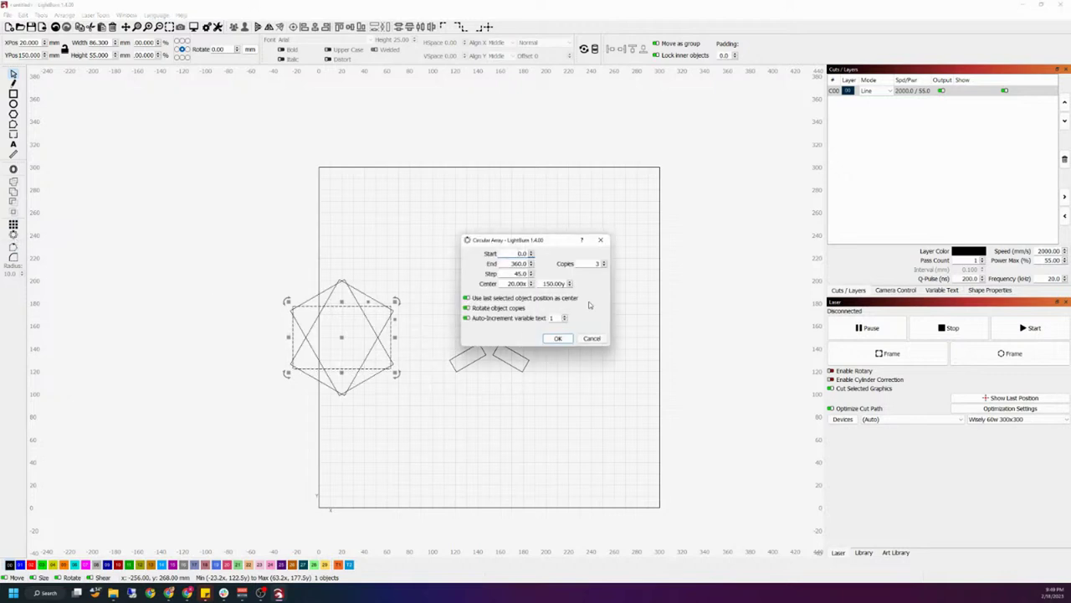
{"action": "double_click", "coordinate": [598, 264]}
{"action": "type", "text": "10"}
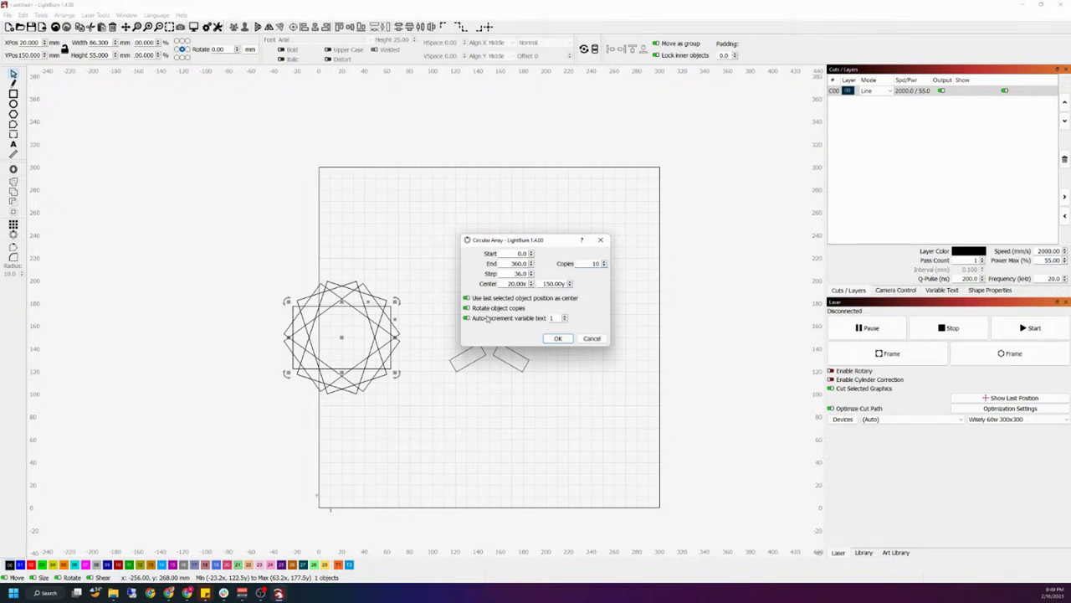
{"action": "mouse_move", "coordinate": [516, 283]}
{"action": "left_mouse_down"}
{"action": "mouse_move", "coordinate": [527, 283]}
{"action": "mouse_move", "coordinate": [507, 284]}
{"action": "left_mouse_up"}
{"action": "type", "text": "150x"}
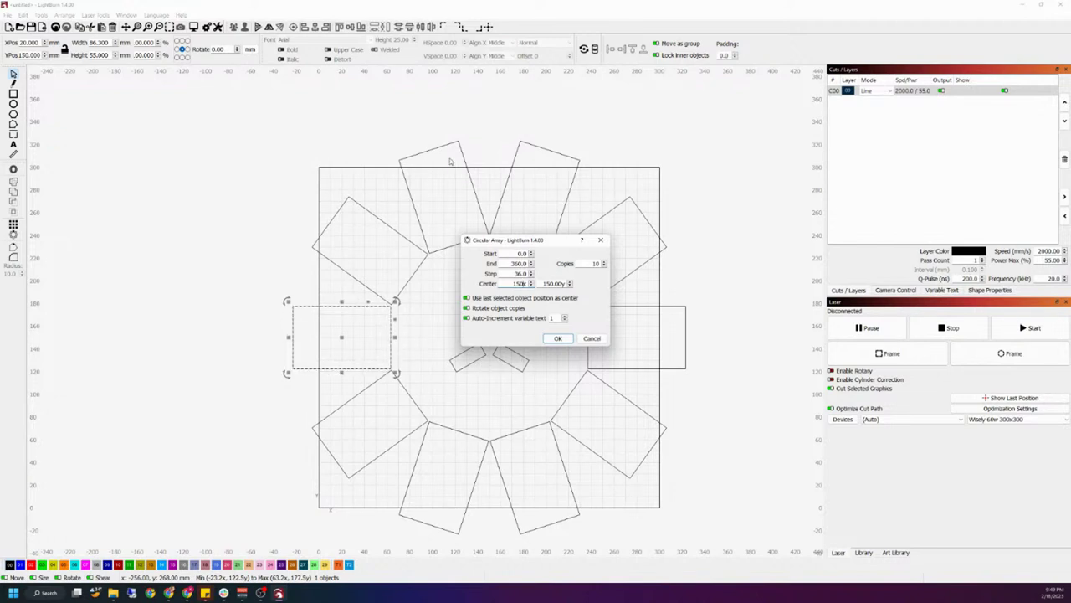
{"action": "left_click", "coordinate": [550, 340]}
Preview the circular array without rotating object copies, re-enable their rotation, and apply the array.
{"action": "left_click", "coordinate": [467, 308]}
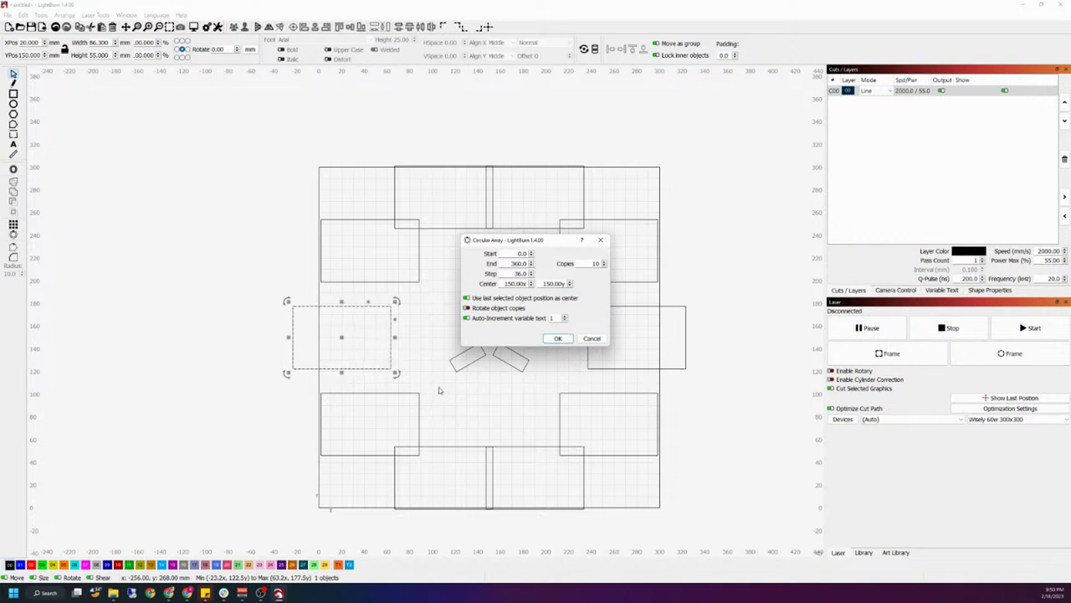
{"action": "left_click", "coordinate": [468, 308]}
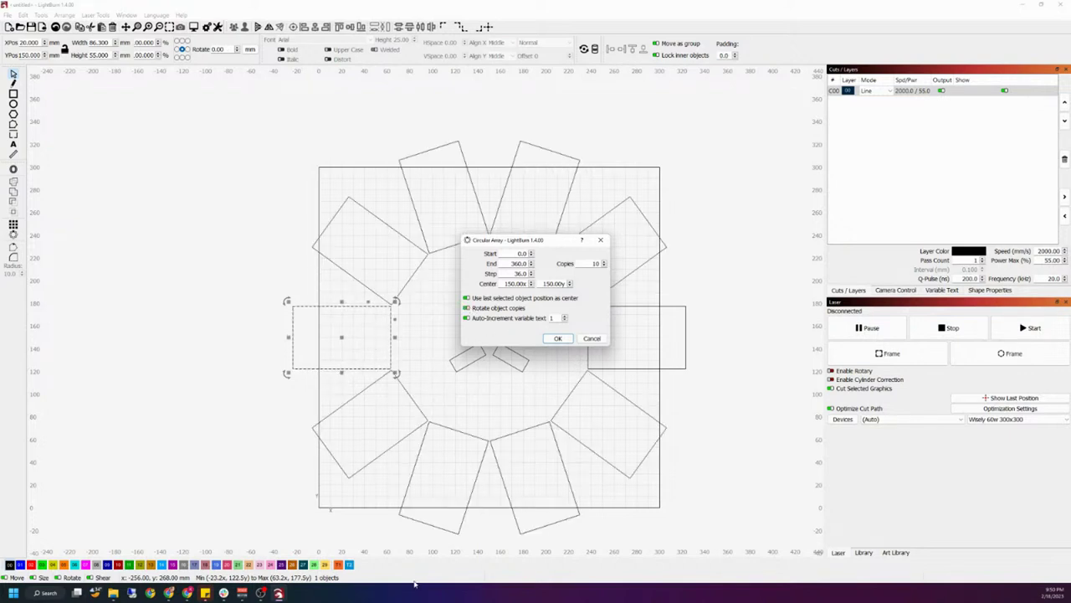
{"action": "left_click", "coordinate": [567, 338]}
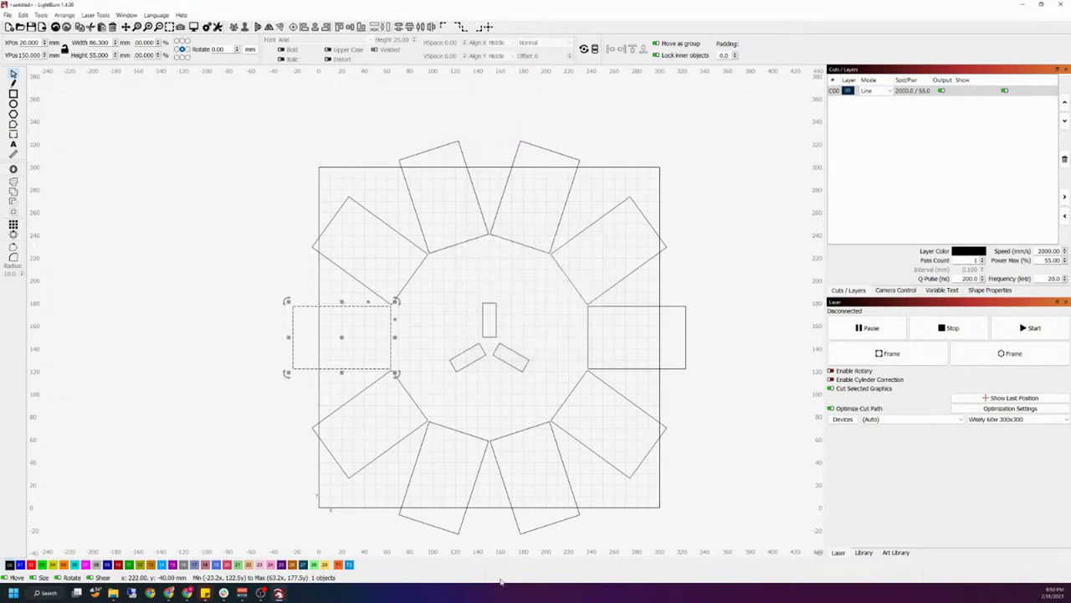
{"action": "scroll", "coordinate": [432, 402], "scroll_direction": "up", "scroll_amount": 5}
{"action": "left_click", "coordinate": [391, 324]}
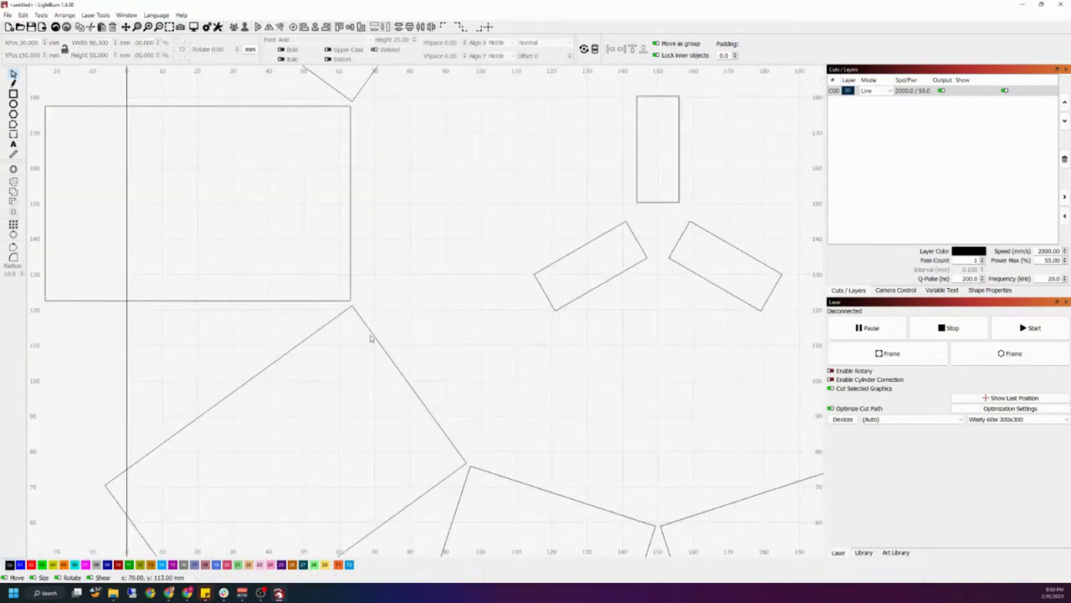
{"action": "scroll", "coordinate": [352, 324], "scroll_direction": "down", "scroll_amount": 5}
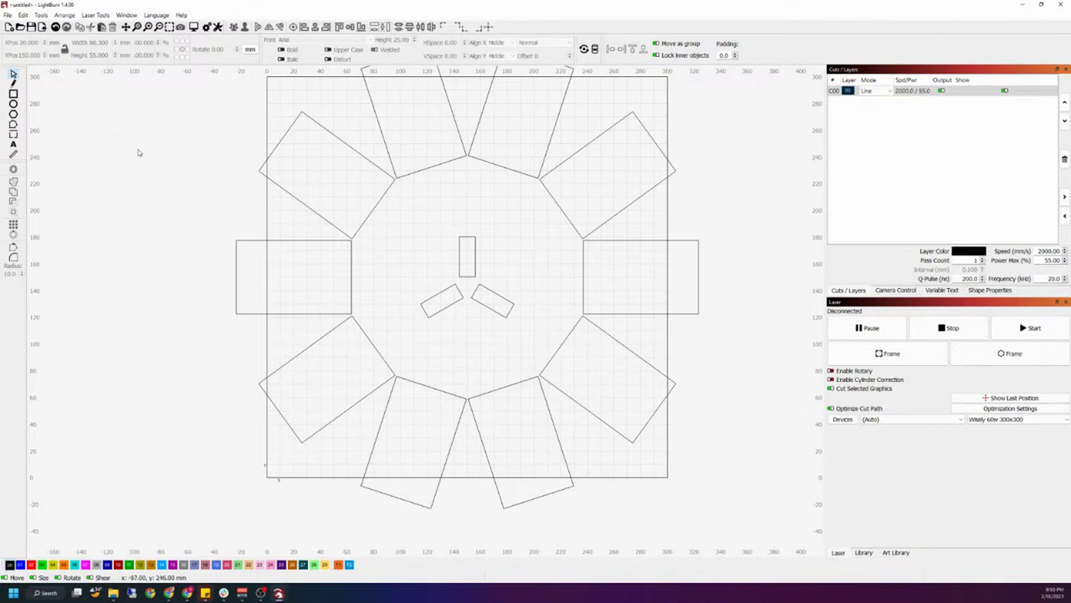
{"action": "left_click", "coordinate": [13, 104]}
{"action": "left_click", "coordinate": [14, 75]}
{"action": "scroll", "coordinate": [86, 168], "scroll_direction": "down", "scroll_amount": 3}
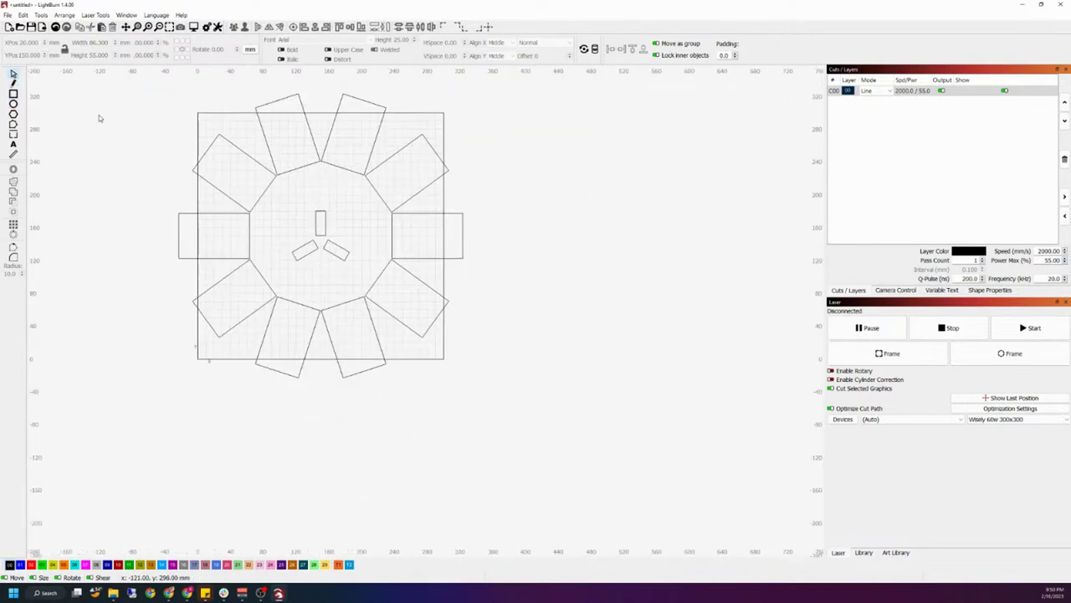
{"action": "left_click", "coordinate": [15, 104]}
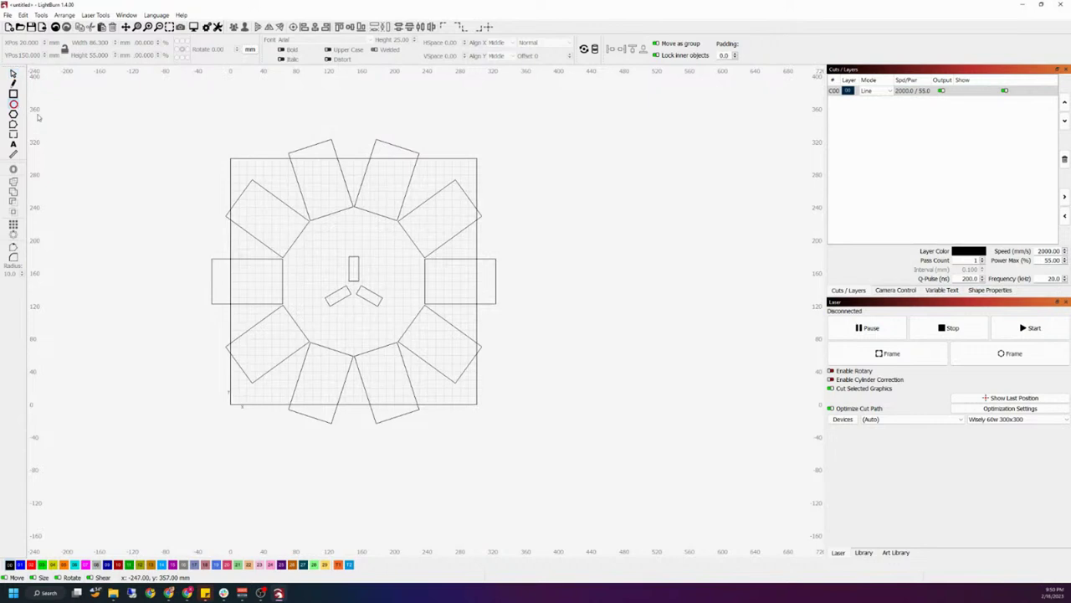
{"action": "scroll", "coordinate": [354, 288], "scroll_direction": "up", "scroll_amount": 3}
{"action": "left_click", "coordinate": [14, 74]}
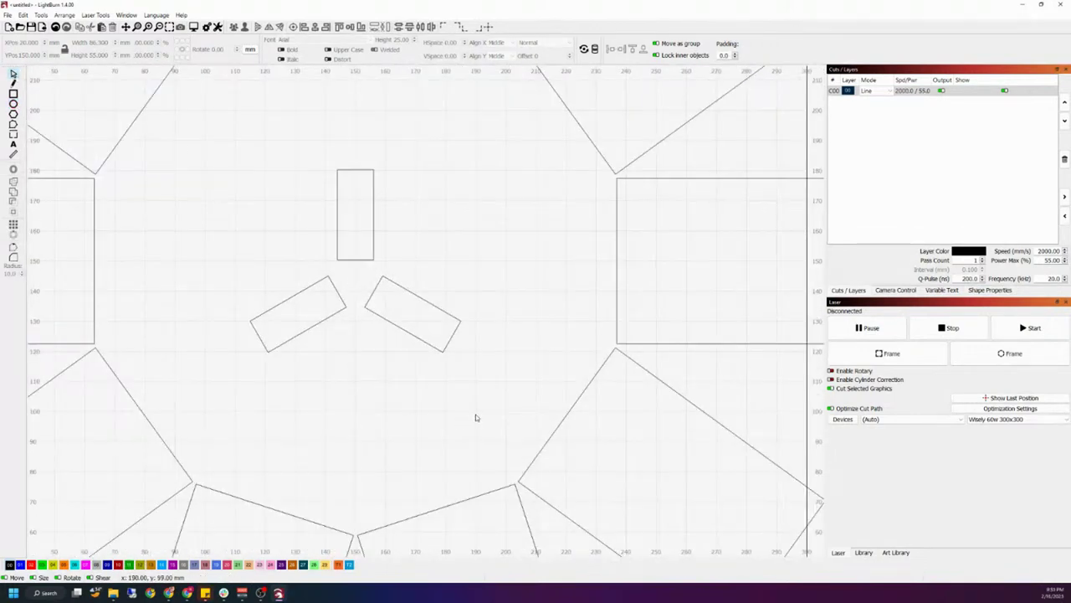
{"action": "left_click_drag", "start_coordinate": [474, 419], "coordinate": [293, 308]}
{"action": "left_click", "coordinate": [14, 103]}
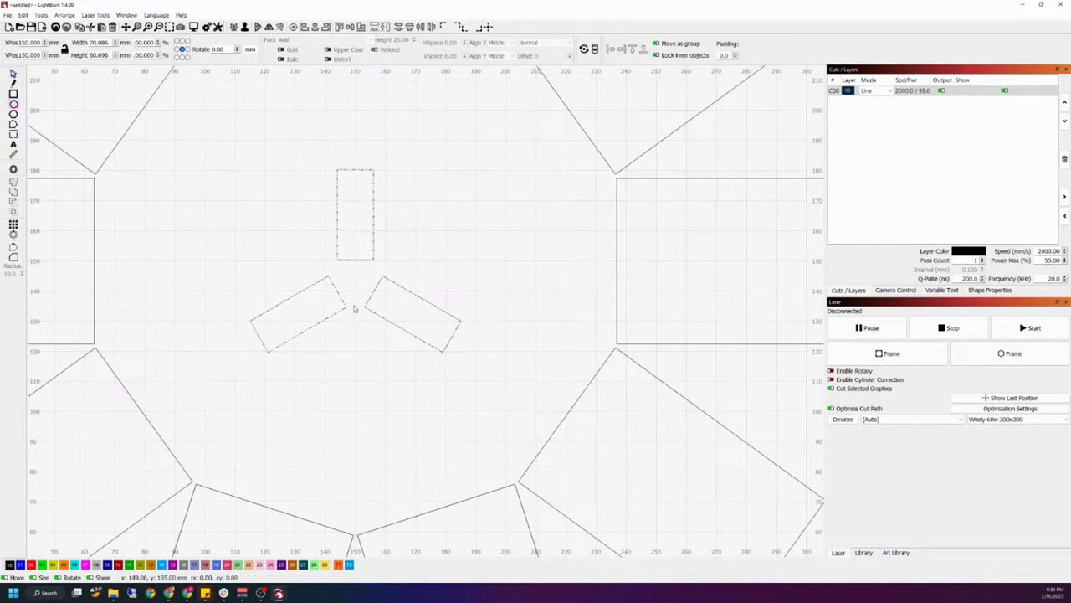
{"action": "left_click", "coordinate": [14, 73]}
{"action": "left_click", "coordinate": [236, 223]}
Draw a circle about 400 mm in diameter from the layout's centre, enclosing all the arrayed rectangles.
{"action": "scroll", "coordinate": [348, 282], "scroll_direction": "down", "scroll_amount": 8}
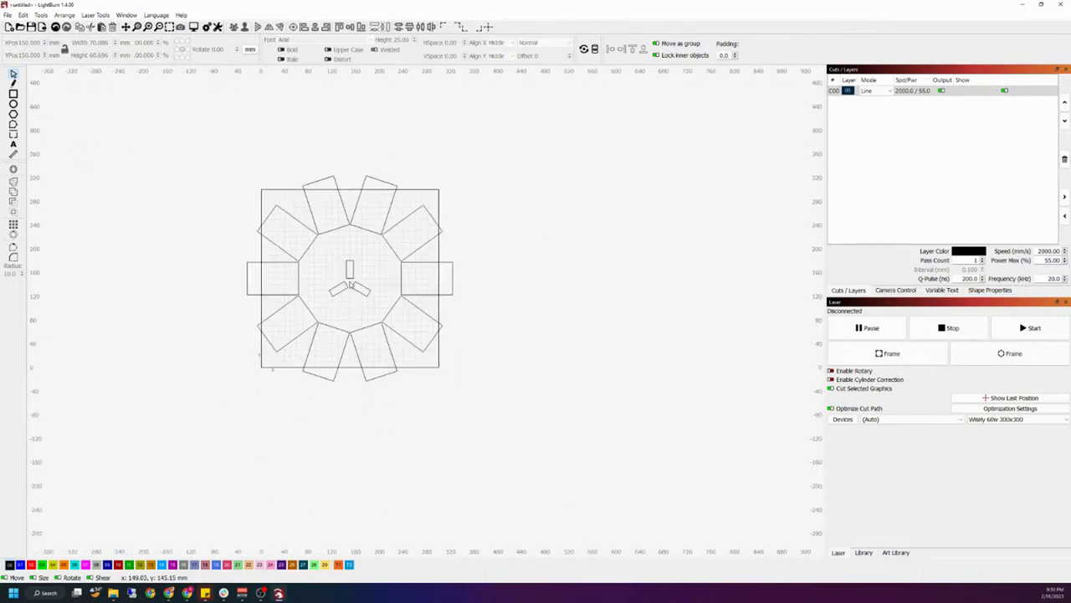
{"action": "left_click", "coordinate": [14, 106]}
{"action": "left_click_drag", "start_coordinate": [350, 285], "coordinate": [463, 364]}
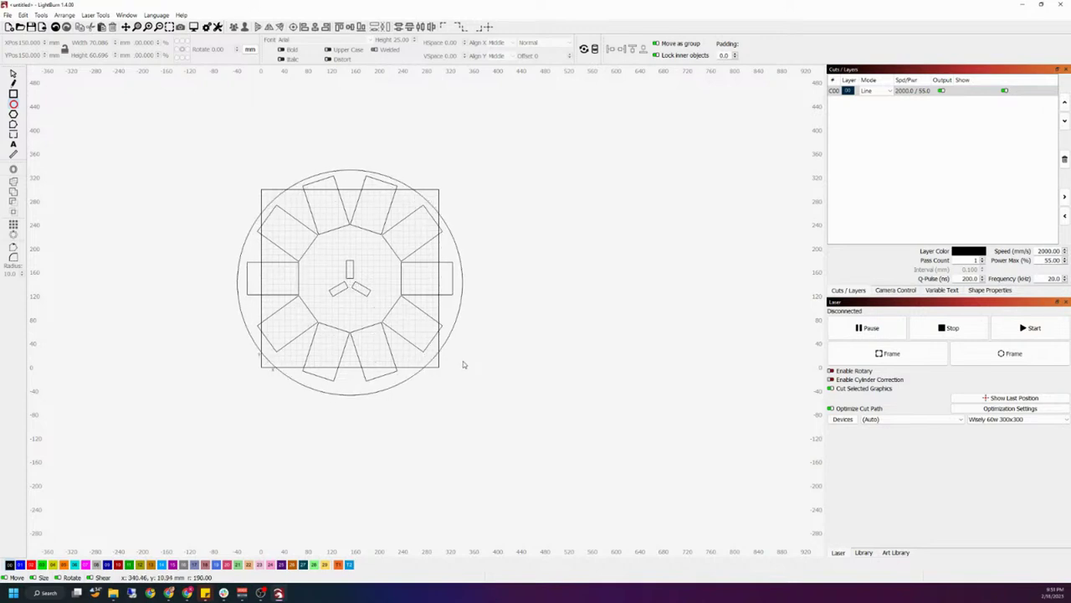
{"action": "left_click_drag", "start_coordinate": [463, 364], "coordinate": [514, 409]}
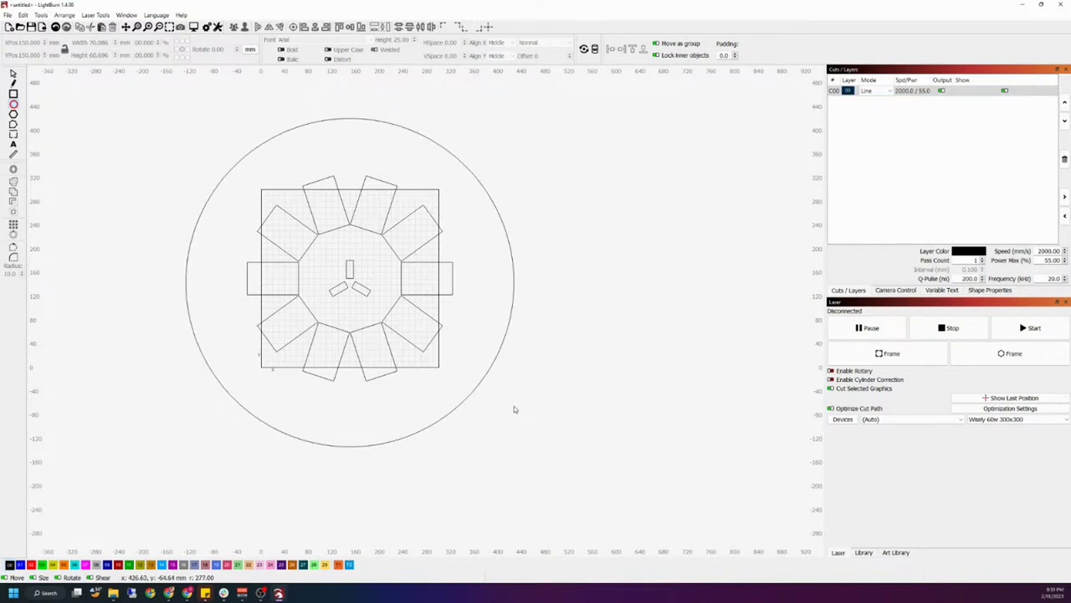
{"action": "left_click_drag", "start_coordinate": [514, 409], "coordinate": [469, 359]}
{"action": "left_click", "coordinate": [13, 74]}
{"action": "left_click", "coordinate": [530, 431]}
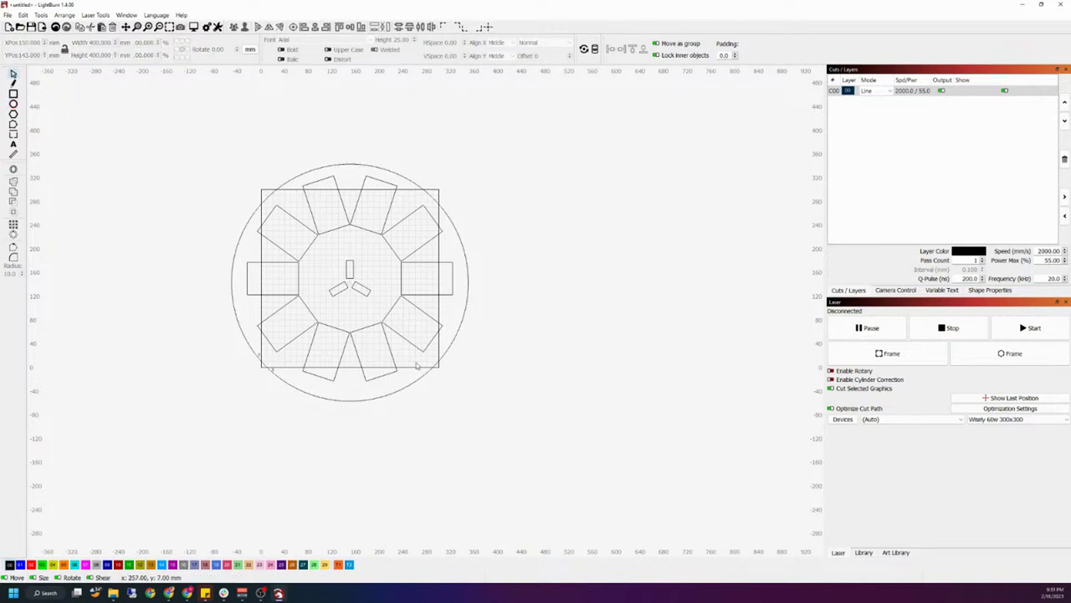
Group the ten outer rectangles with the three-rectangle array and centre the circle on the group at X 150, Y 150 mm.
{"action": "left_click_drag", "start_coordinate": [428, 365], "coordinate": [271, 197]}
{"action": "key", "text": "ctrl+g"}
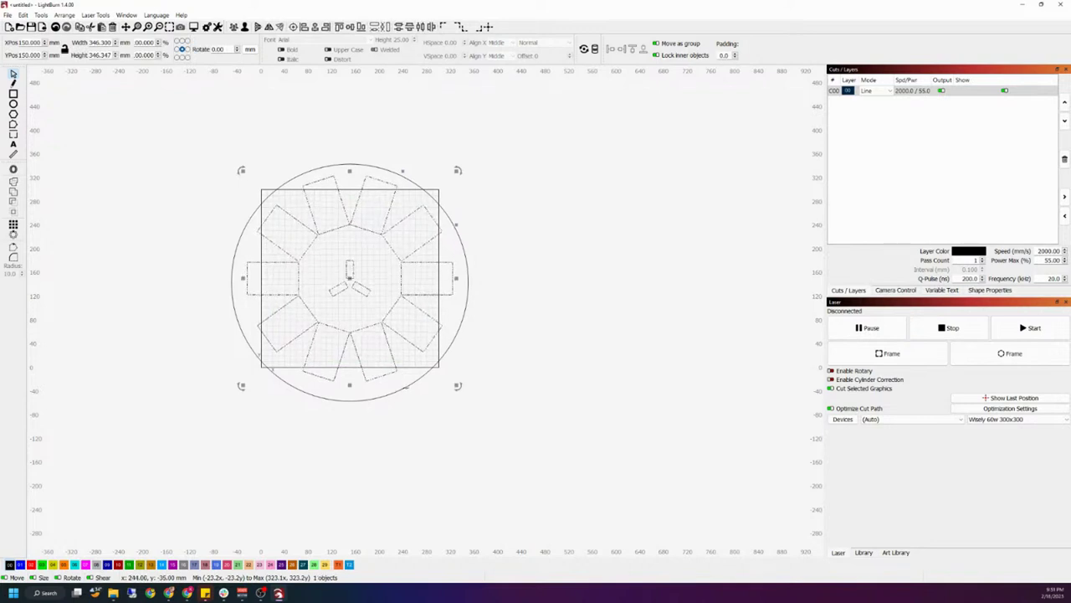
{"action": "left_click_drag", "start_coordinate": [492, 418], "coordinate": [183, 166]}
{"action": "left_click", "coordinate": [304, 27]}
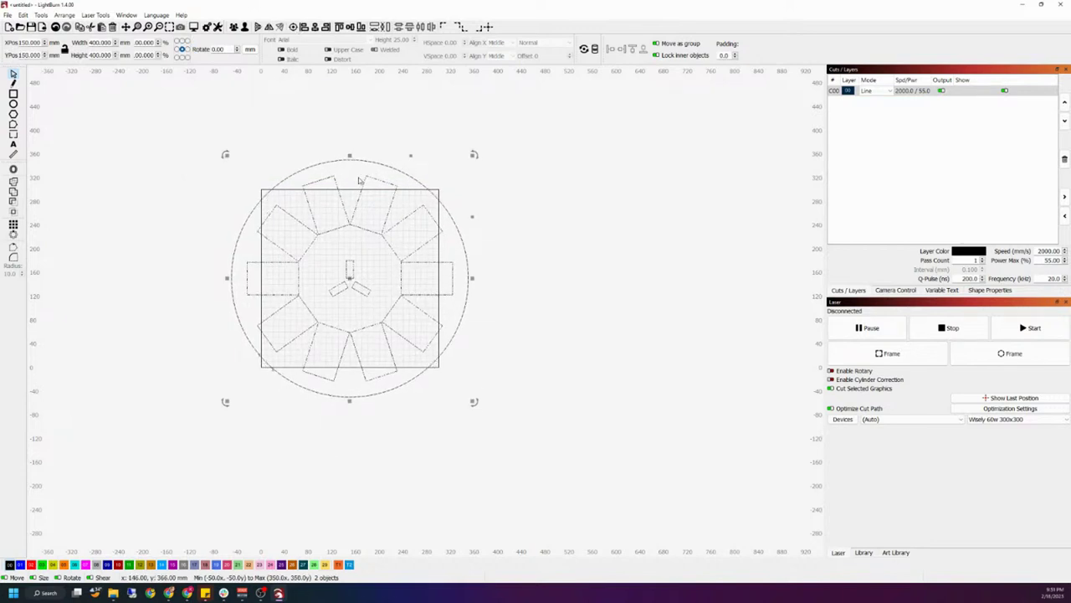
Shrink the enclosing circle about its centre to about 370 mm in diameter.
{"action": "left_click", "coordinate": [467, 296]}
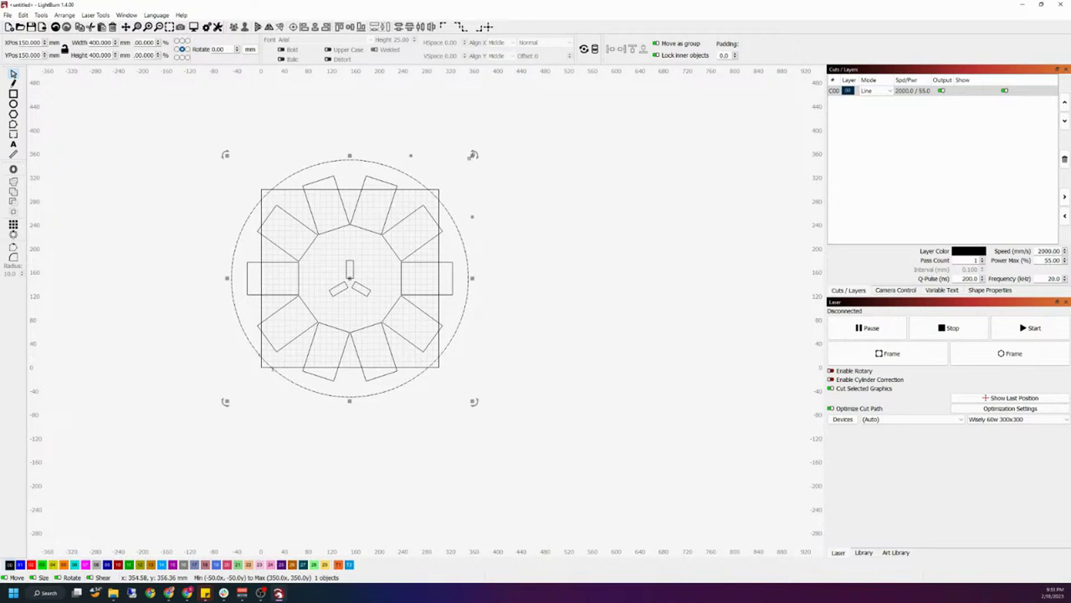
{"action": "left_click_drag", "start_coordinate": [473, 155], "coordinate": [462, 192]}
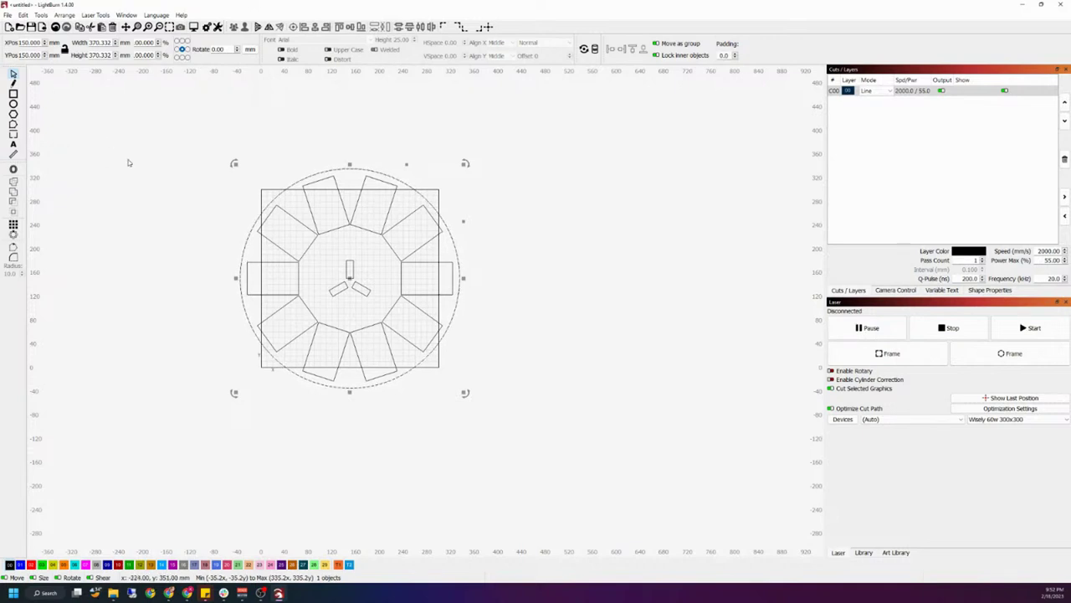
{"action": "left_click", "coordinate": [564, 254]}
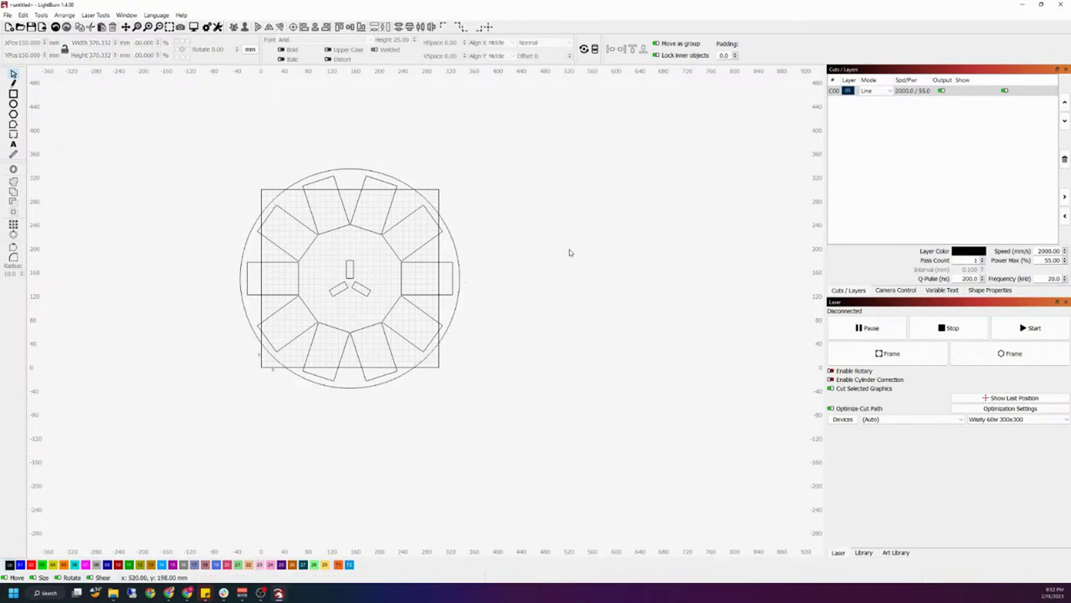
Group the enclosing circle with the complete rectangle layout.
{"action": "scroll", "coordinate": [353, 251], "scroll_direction": "up", "scroll_amount": 3}
{"action": "scroll", "coordinate": [573, 284], "scroll_direction": "up", "scroll_amount": 2}
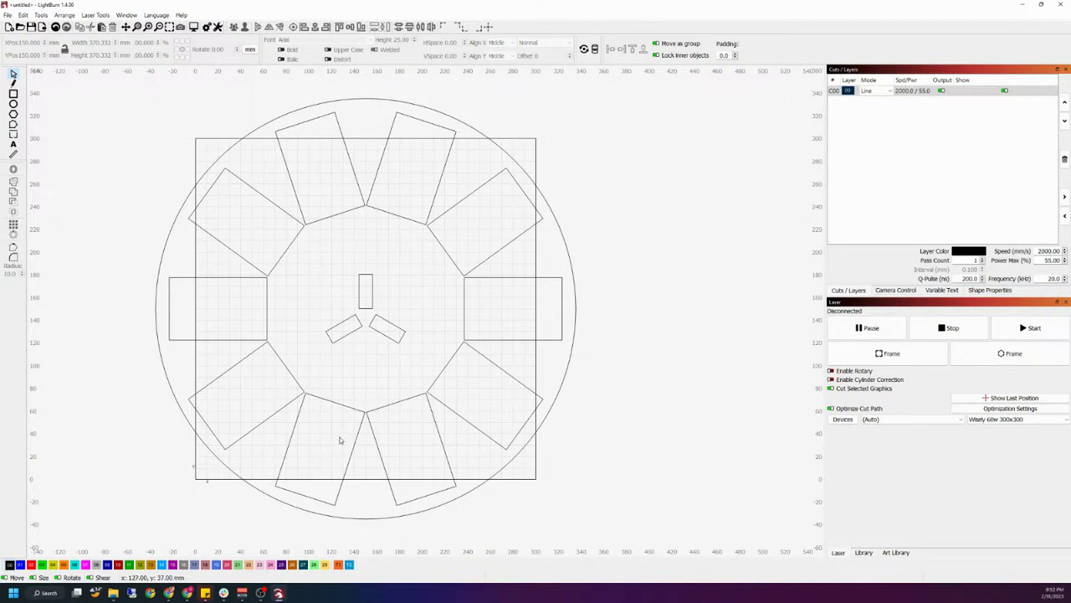
{"action": "left_click_drag", "start_coordinate": [607, 510], "coordinate": [136, 104]}
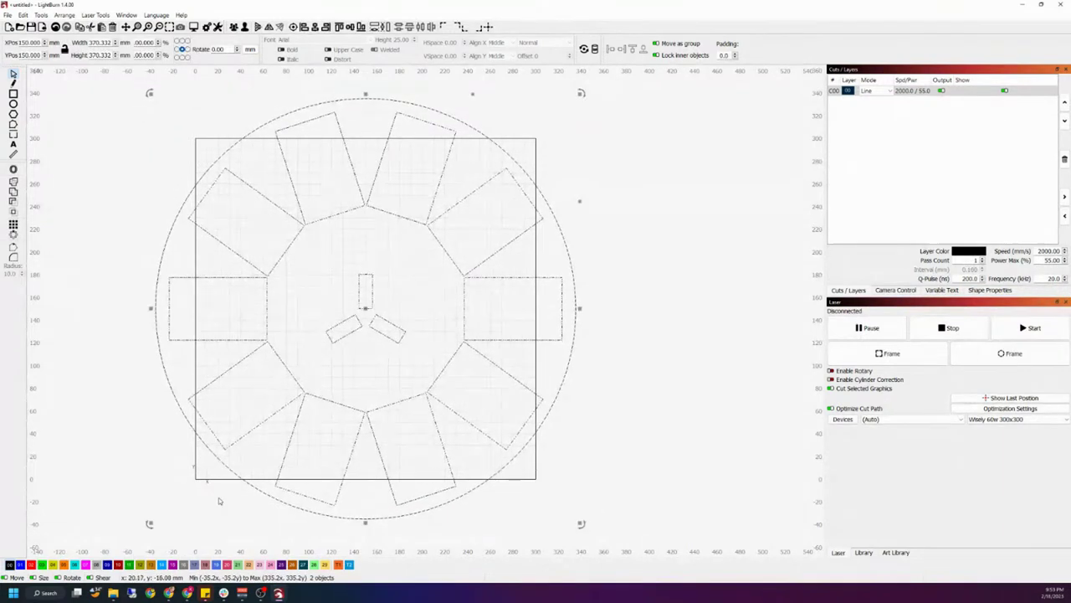
{"action": "left_click", "coordinate": [575, 481]}
{"action": "mouse_move", "coordinate": [575, 481]}
{"action": "left_mouse_down"}
{"action": "mouse_move", "coordinate": [526, 457]}
{"action": "mouse_move", "coordinate": [490, 420]}
{"action": "left_mouse_up"}
{"action": "scroll", "coordinate": [494, 462], "scroll_direction": "down", "scroll_amount": 4}
{"action": "scroll", "coordinate": [535, 418], "scroll_direction": "up", "scroll_amount": 3}
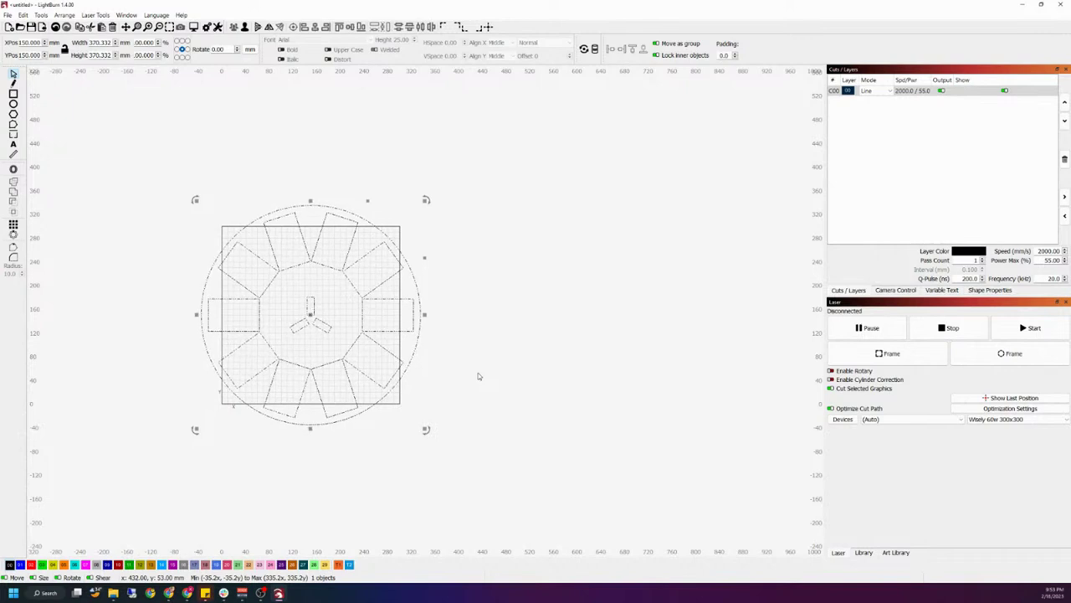
Place a copy of the grouped layout beside the original at about X 526 mm and align their vertical centres at Y 142 mm.
{"action": "left_click_drag", "start_coordinate": [312, 323], "coordinate": [533, 323]}
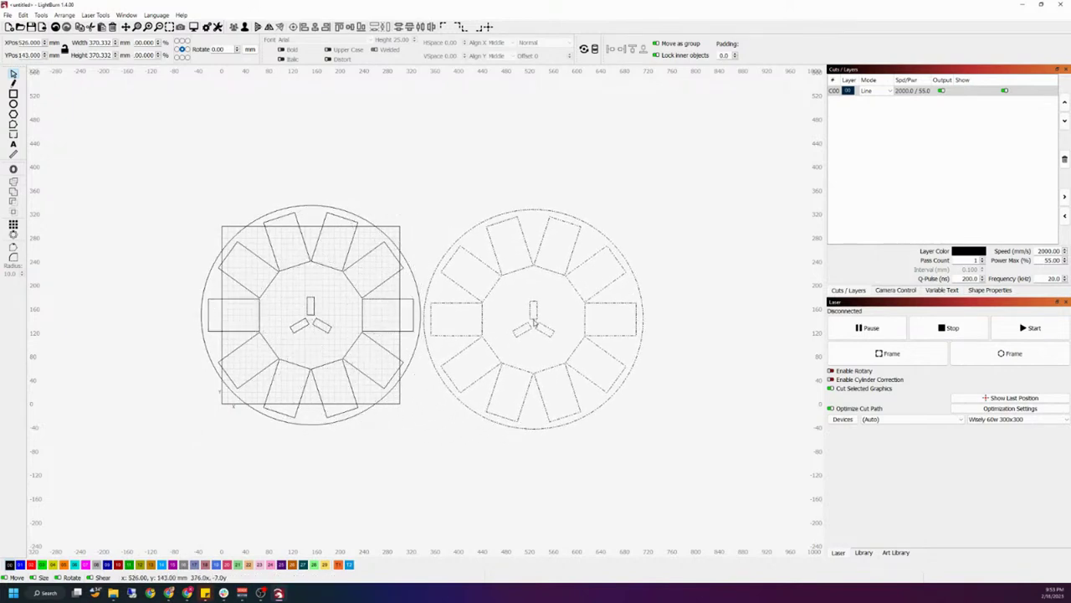
{"action": "left_click_drag", "start_coordinate": [629, 462], "coordinate": [469, 400]}
{"action": "left_click", "coordinate": [590, 434]}
{"action": "left_click_drag", "start_coordinate": [590, 433], "coordinate": [407, 345]}
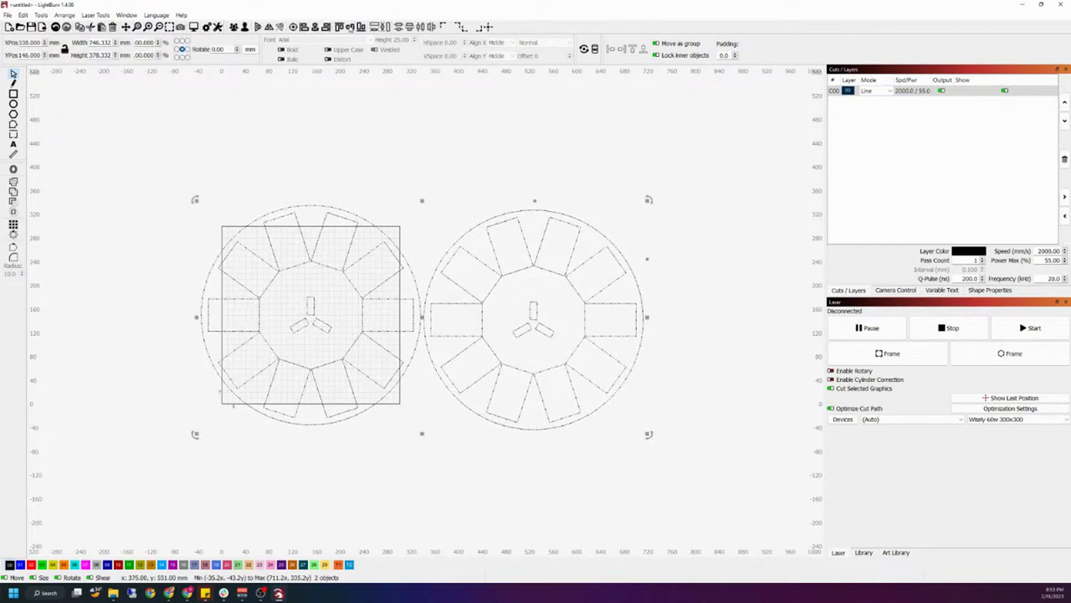
{"action": "left_click", "coordinate": [489, 129]}
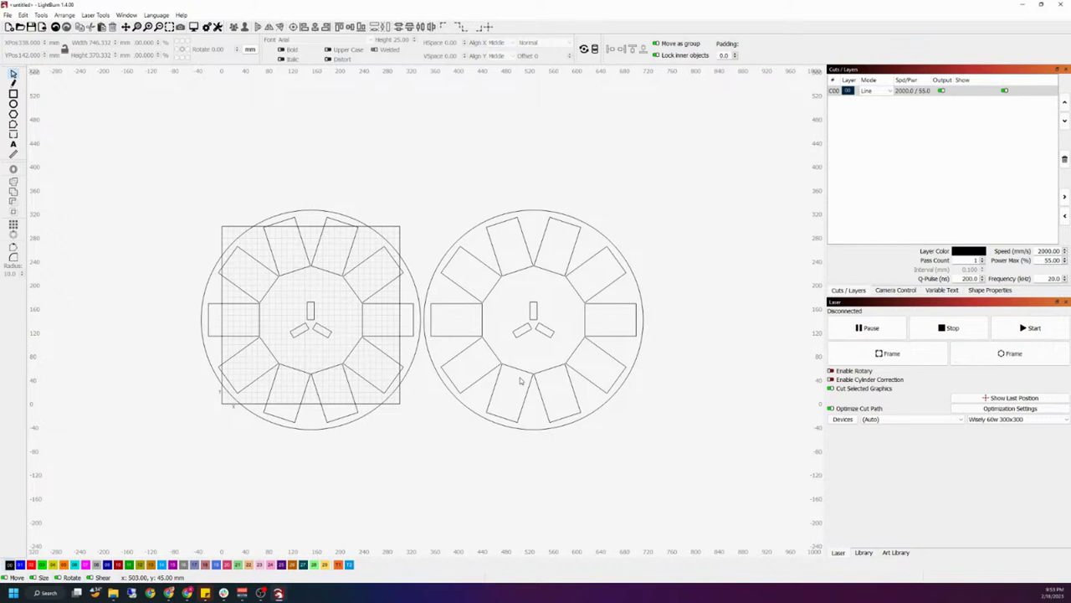
Ungroup the copied layout down to its circle, ten outer rectangles and inner three-rectangle array.
{"action": "scroll", "coordinate": [534, 392], "scroll_direction": "up", "scroll_amount": 1}
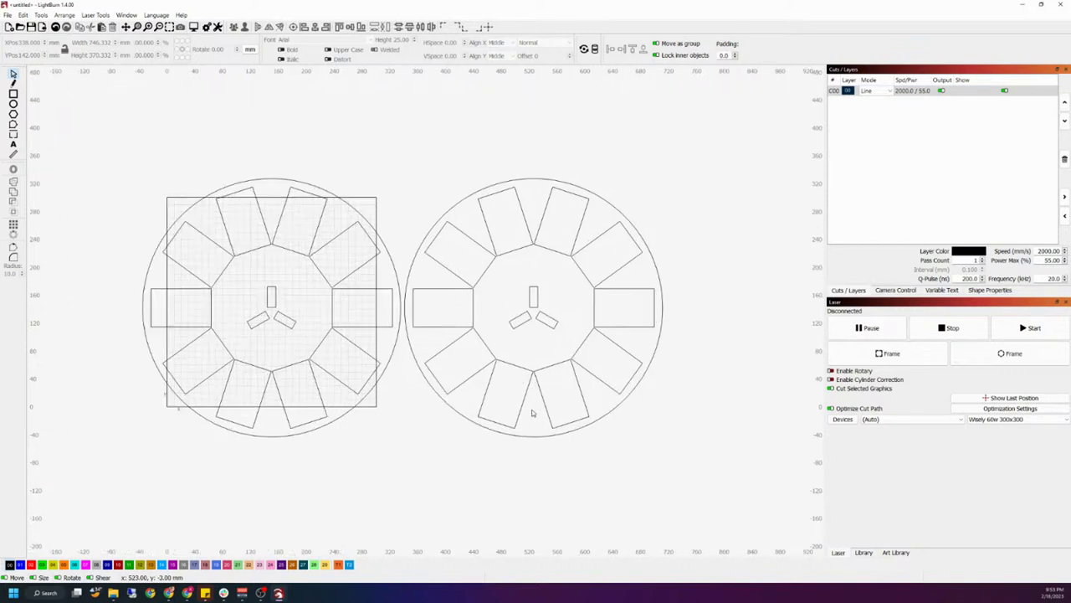
{"action": "left_click_drag", "start_coordinate": [606, 393], "coordinate": [463, 216]}
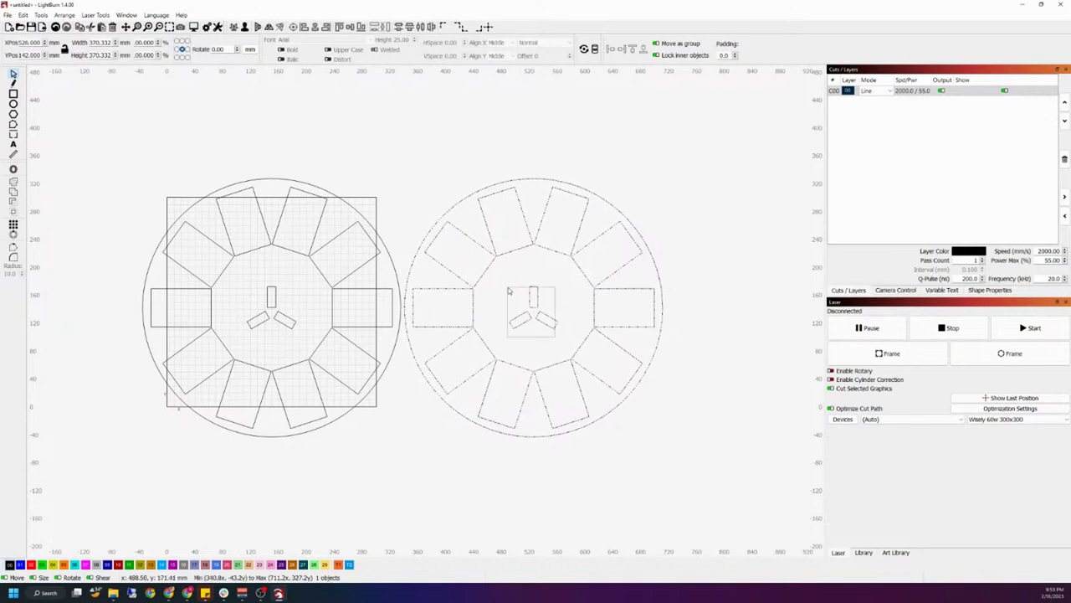
{"action": "left_click_drag", "start_coordinate": [652, 433], "coordinate": [405, 169]}
{"action": "left_click", "coordinate": [633, 411]}
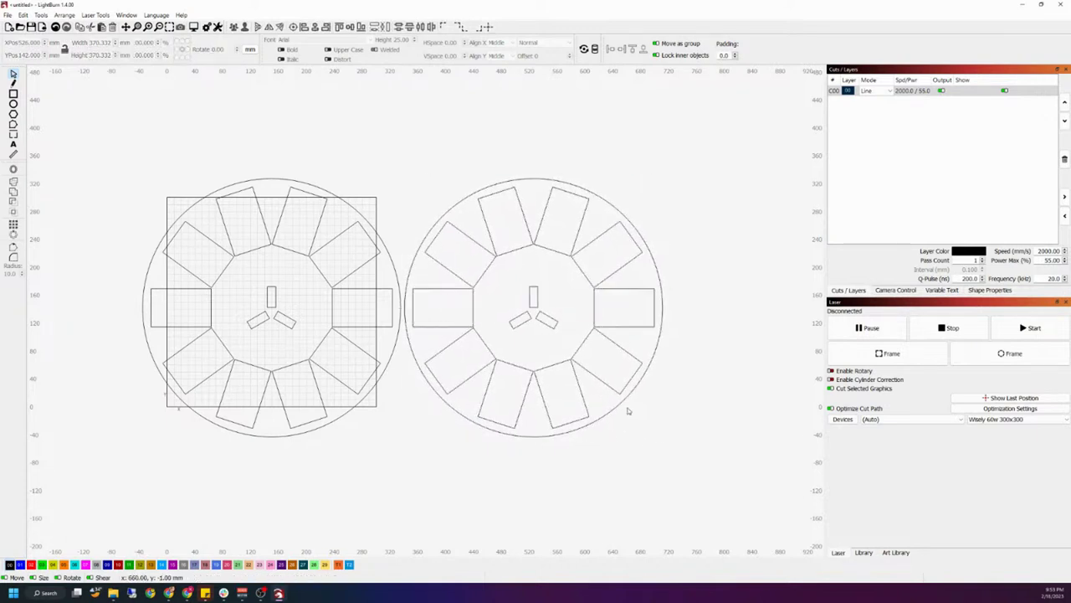
{"action": "left_click_drag", "start_coordinate": [610, 399], "coordinate": [482, 252]}
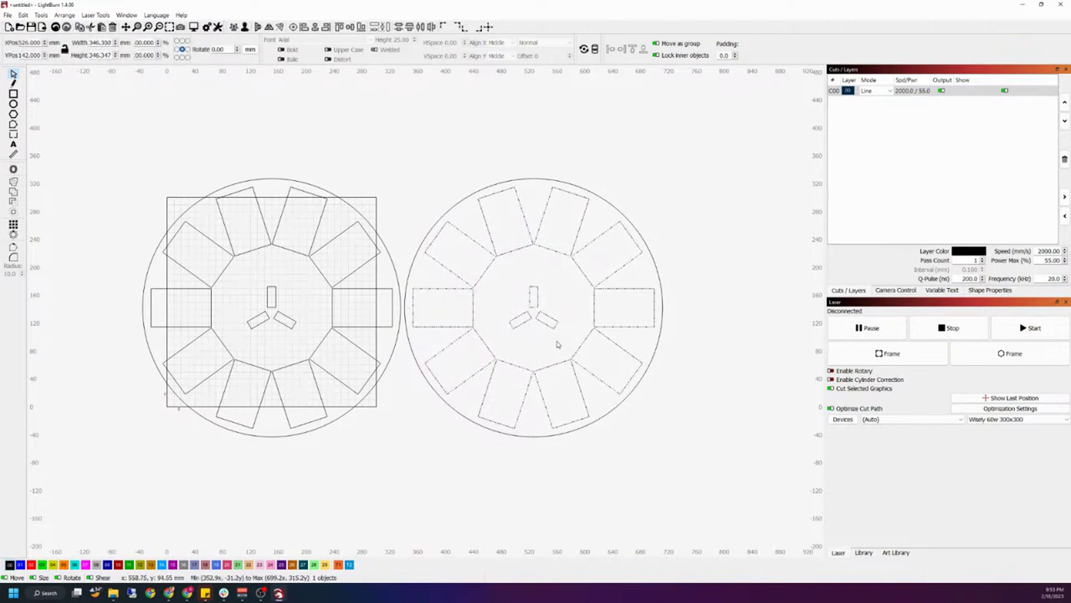
{"action": "left_click", "coordinate": [542, 371]}
{"action": "left_click", "coordinate": [604, 416]}
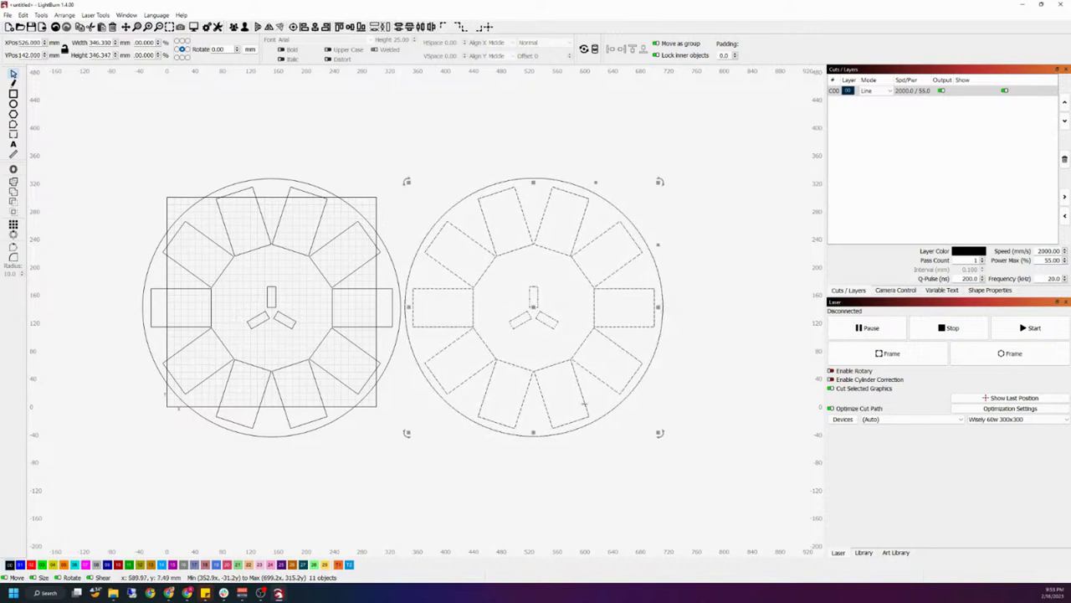
Assign the copied layout's ten outer rectangles to tool layer T1, excluding the inner three-rectangle array and the circle.
{"action": "left_click", "coordinate": [596, 387]}
{"action": "left_click", "coordinate": [593, 394]}
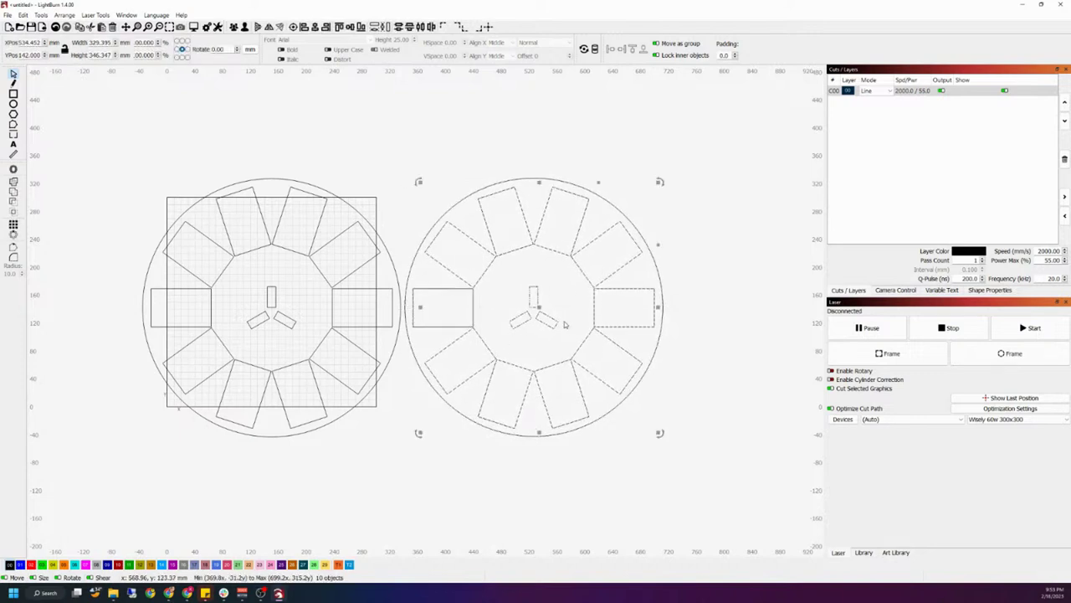
{"action": "left_click", "coordinate": [600, 401]}
{"action": "left_click_drag", "start_coordinate": [594, 359], "coordinate": [464, 224]}
{"action": "left_click", "coordinate": [545, 325], "text": "ctrl"}
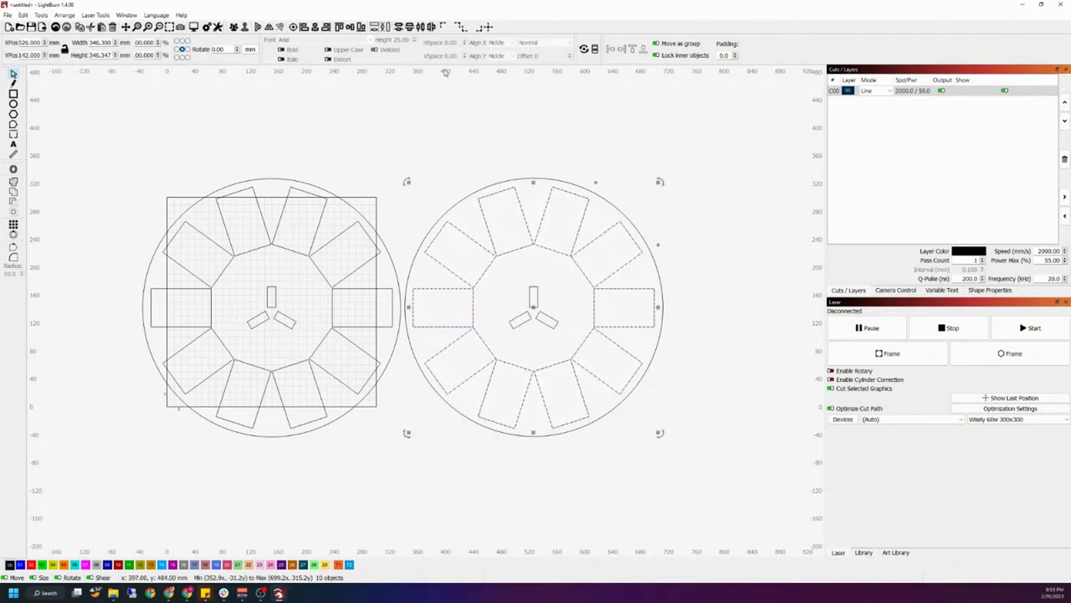
{"action": "left_click", "coordinate": [339, 567]}
{"action": "left_click", "coordinate": [497, 497]}
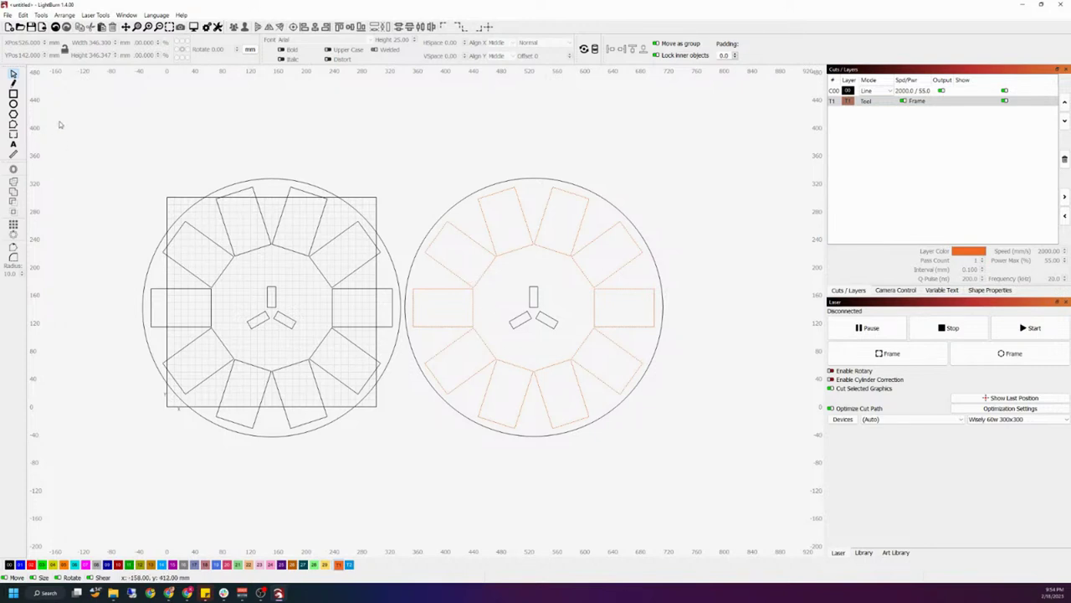
{"action": "left_click", "coordinate": [14, 104]}
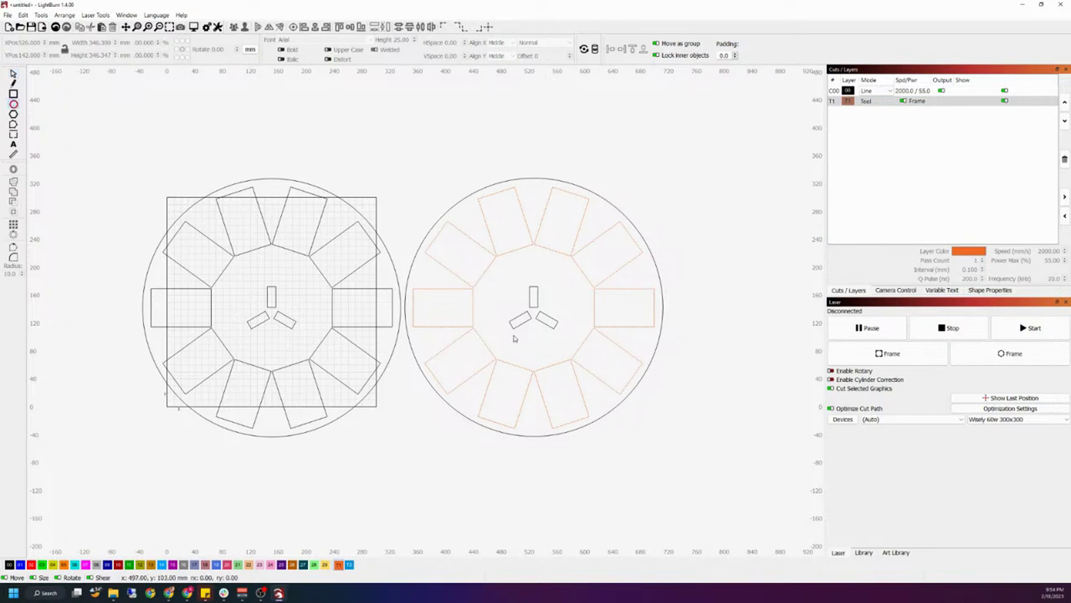
{"action": "scroll", "coordinate": [511, 337], "scroll_direction": "up", "scroll_amount": 5}
{"action": "scroll", "coordinate": [506, 338], "scroll_direction": "down", "scroll_amount": 5}
{"action": "key", "text": "Escape"}
{"action": "scroll", "coordinate": [372, 439], "scroll_direction": "down", "scroll_amount": 2}
Move the original all-black layout off the page to about X -214, Y 145 mm.
{"action": "left_click_drag", "start_coordinate": [366, 443], "coordinate": [227, 153]}
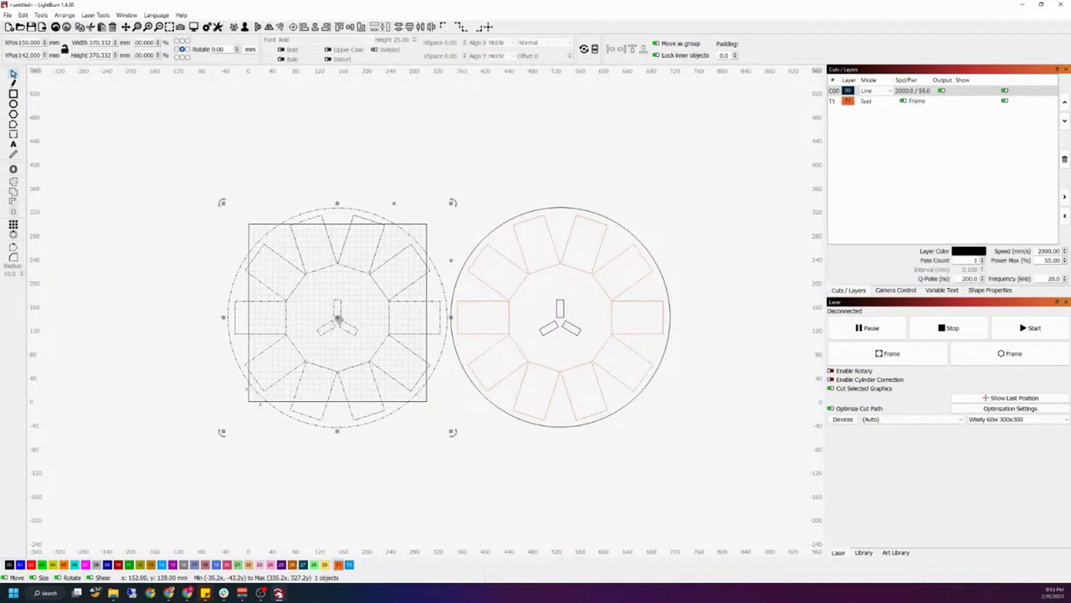
{"action": "left_click_drag", "start_coordinate": [338, 319], "coordinate": [115, 324]}
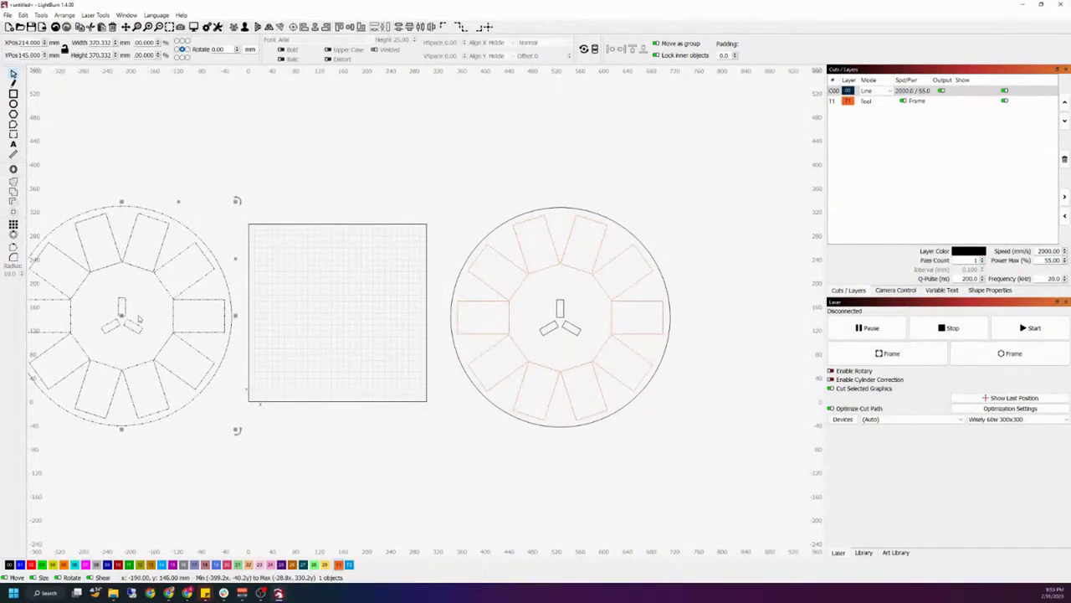
{"action": "left_click", "coordinate": [536, 410]}
Group the layout containing the T1 rectangles and centre it on the page at X 150, Y 150 mm.
{"action": "left_click_drag", "start_coordinate": [703, 453], "coordinate": [442, 170]}
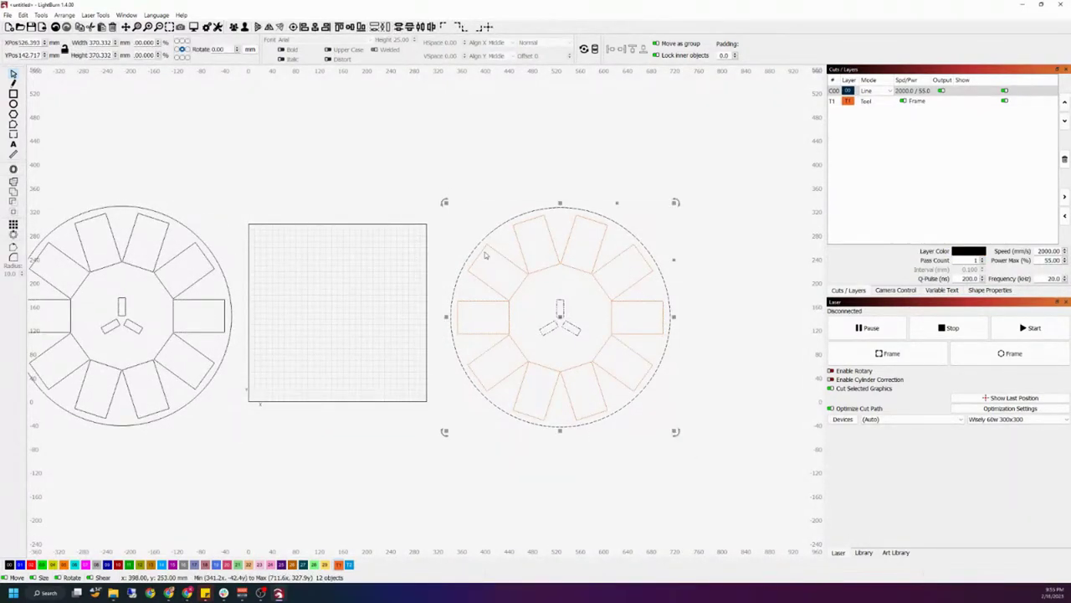
{"action": "key", "text": "ctrl+g"}
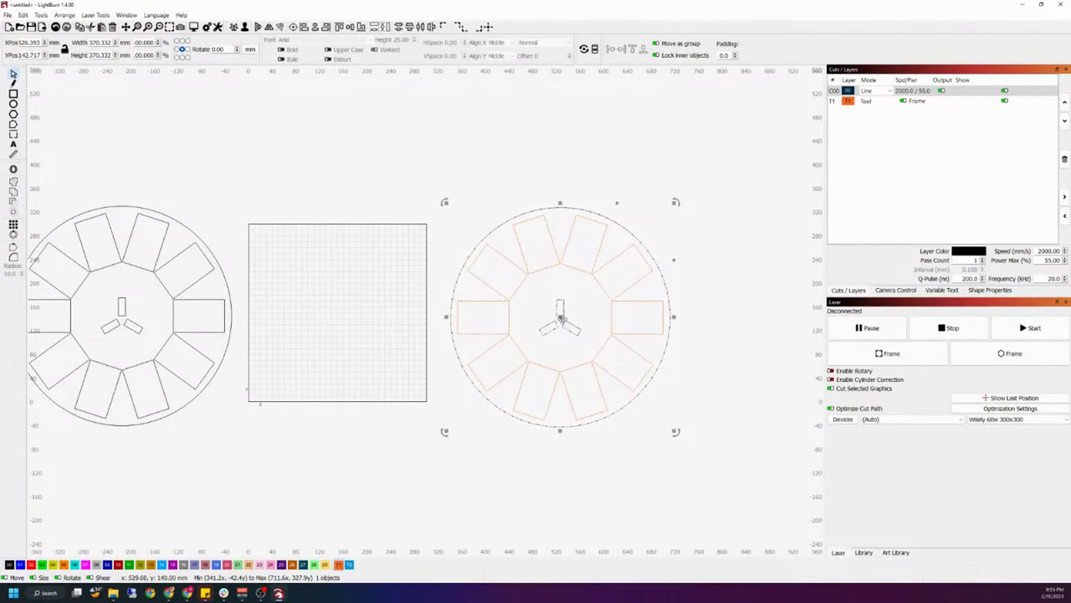
{"action": "key", "text": "p"}
{"action": "scroll", "coordinate": [583, 366], "scroll_direction": "left", "scroll_amount": 3}
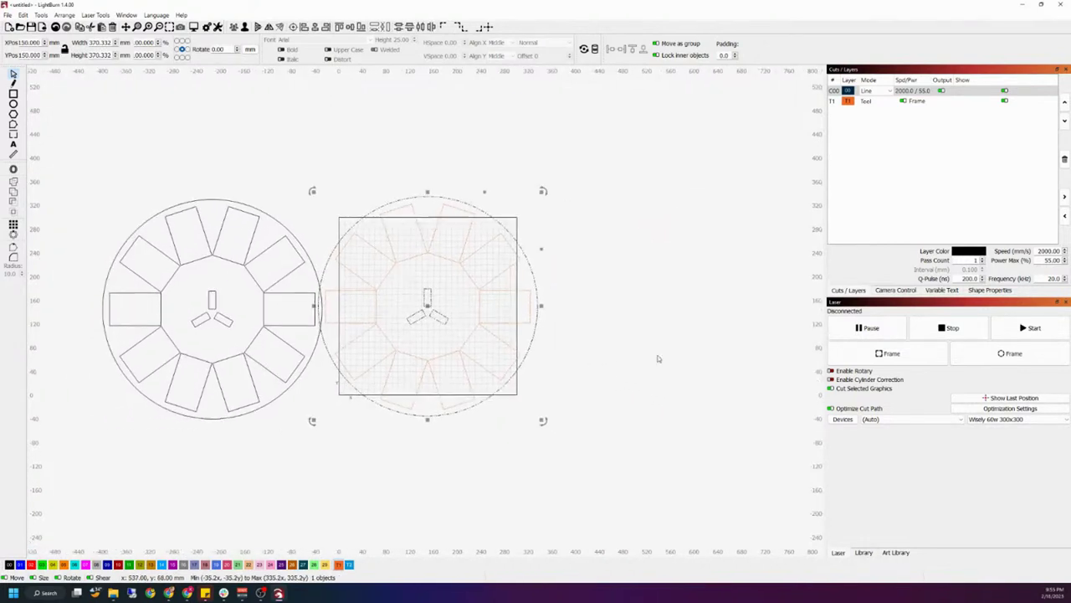
{"action": "key", "text": "Escape"}
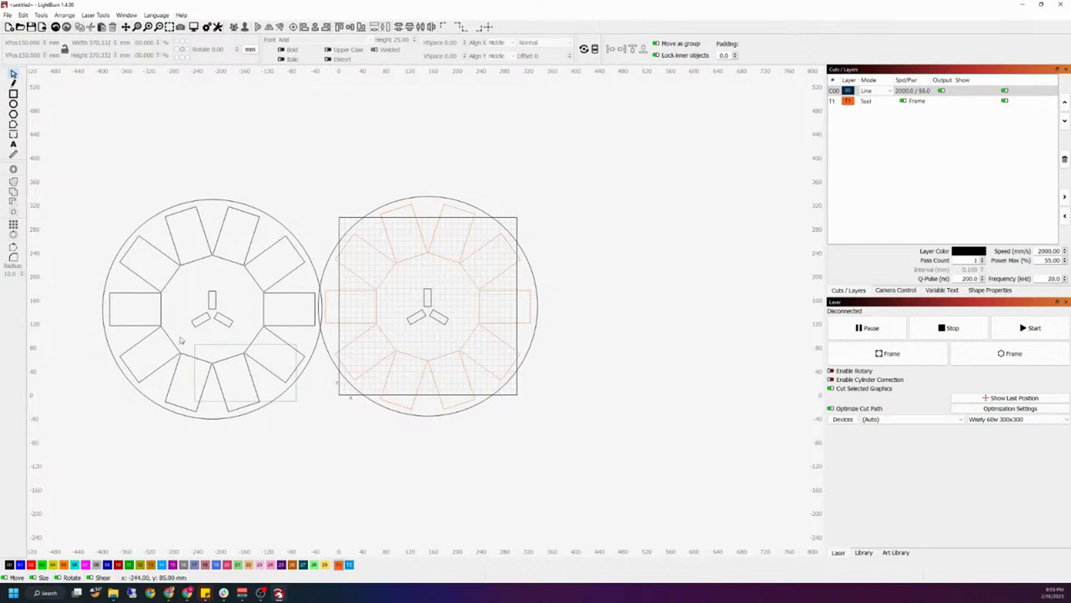
Move the all-black layout farther from the page to about X -306, Y 152 mm.
{"action": "left_click", "coordinate": [248, 385]}
{"action": "left_click_drag", "start_coordinate": [248, 385], "coordinate": [194, 381]}
{"action": "left_click", "coordinate": [284, 313]}
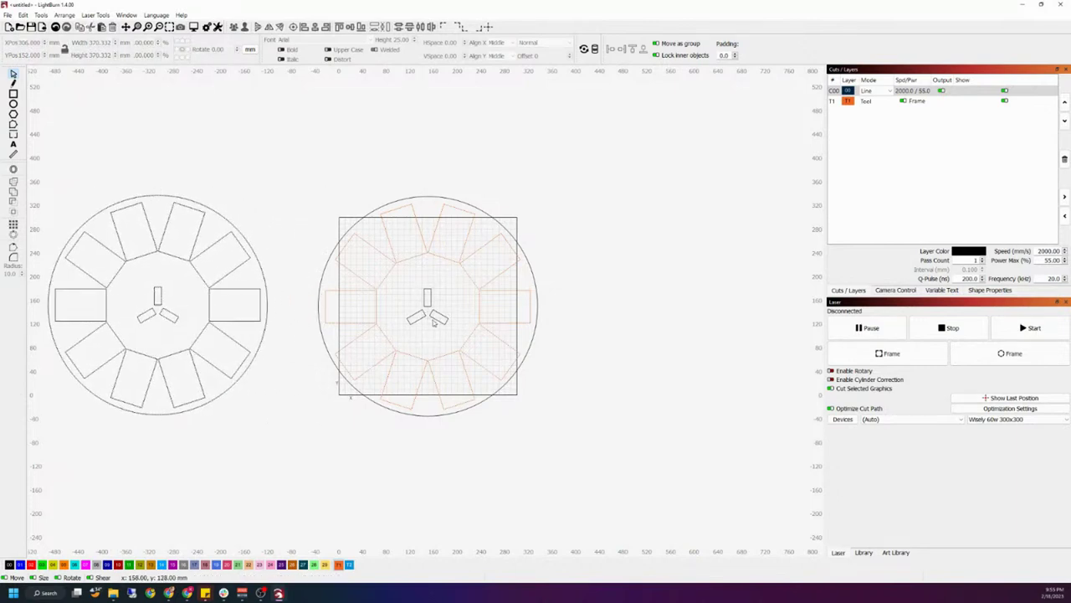
Draw a circle about 25.7 mm in diameter centred on the lower edge of the page's leftmost T1 rectangle, around X 17, Y 122 mm.
{"action": "scroll", "coordinate": [432, 320], "scroll_direction": "up", "scroll_amount": 3}
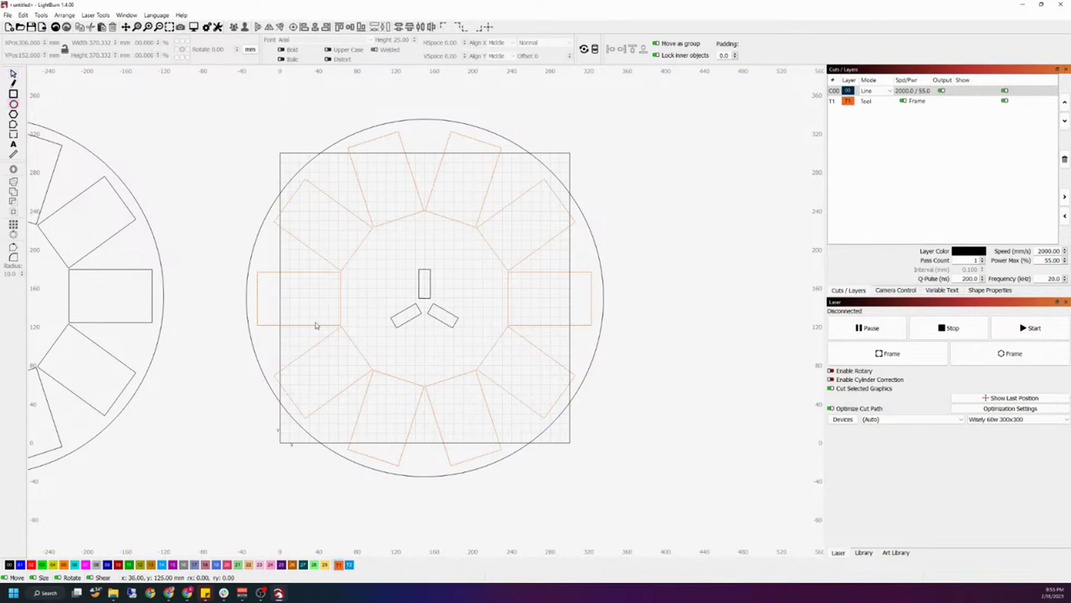
{"action": "scroll", "coordinate": [310, 327], "scroll_direction": "up", "scroll_amount": 3}
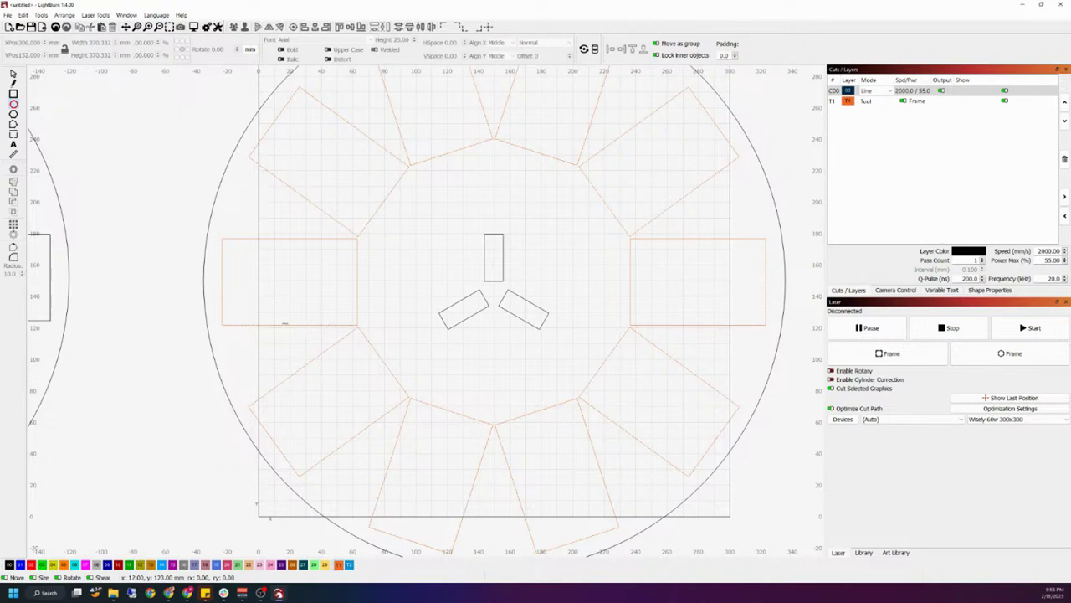
{"action": "scroll", "coordinate": [293, 325], "scroll_direction": "up", "scroll_amount": 8}
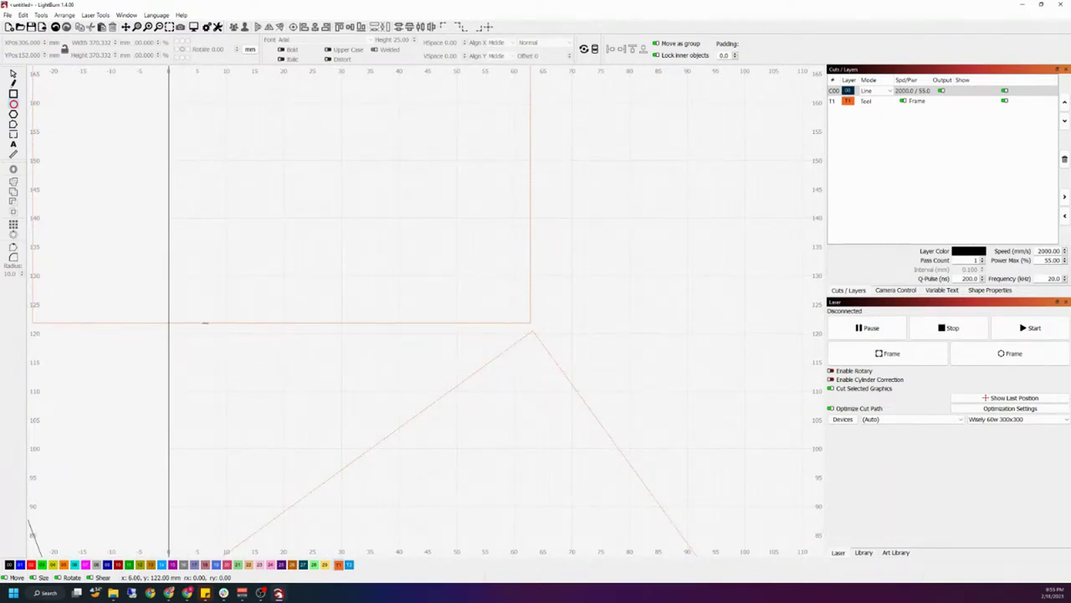
{"action": "scroll", "coordinate": [266, 323], "scroll_direction": "down", "scroll_amount": 2}
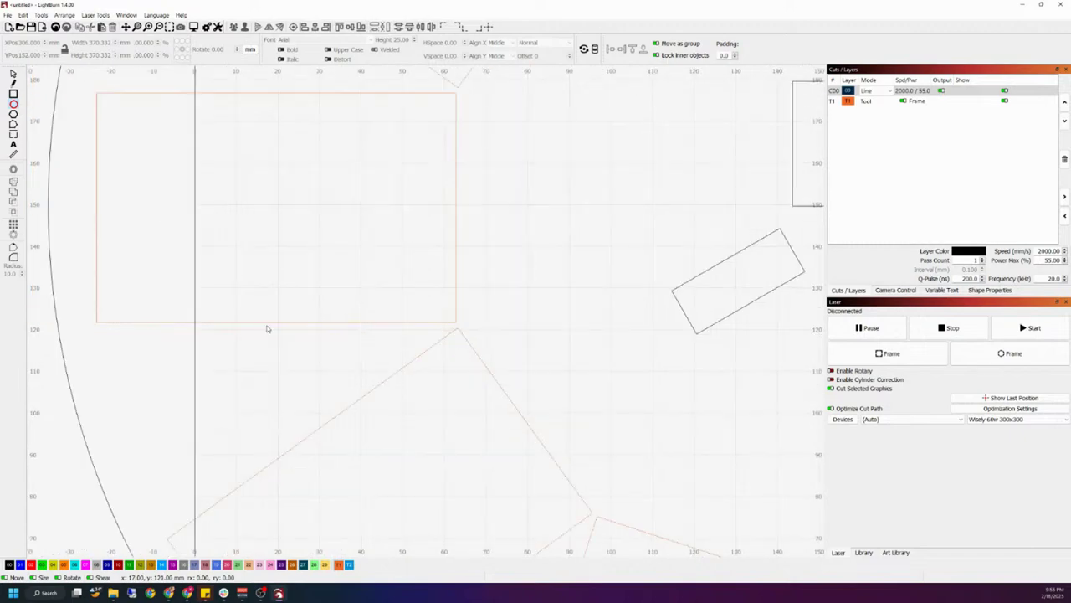
{"action": "scroll", "coordinate": [271, 323], "scroll_direction": "down", "scroll_amount": 1}
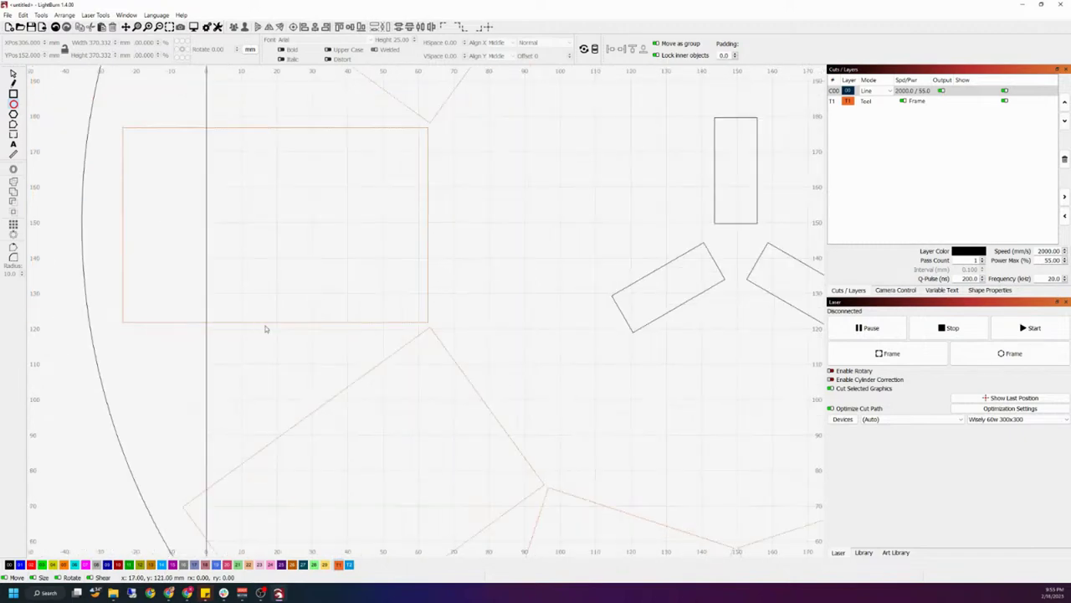
{"action": "left_click_drag", "start_coordinate": [265, 323], "coordinate": [311, 348]}
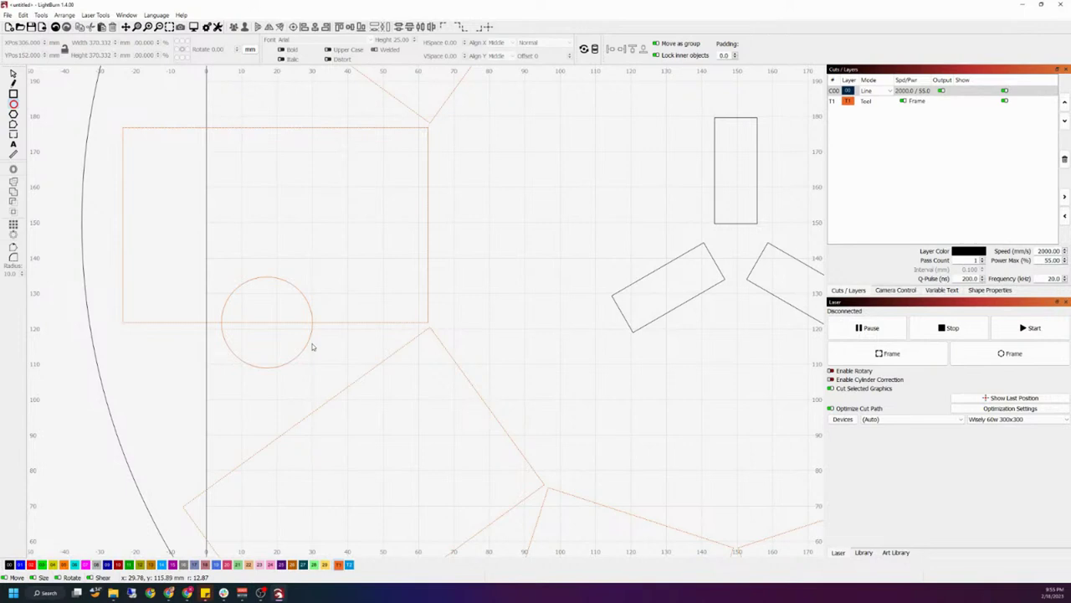
{"action": "left_click_drag", "start_coordinate": [313, 347], "coordinate": [312, 347]}
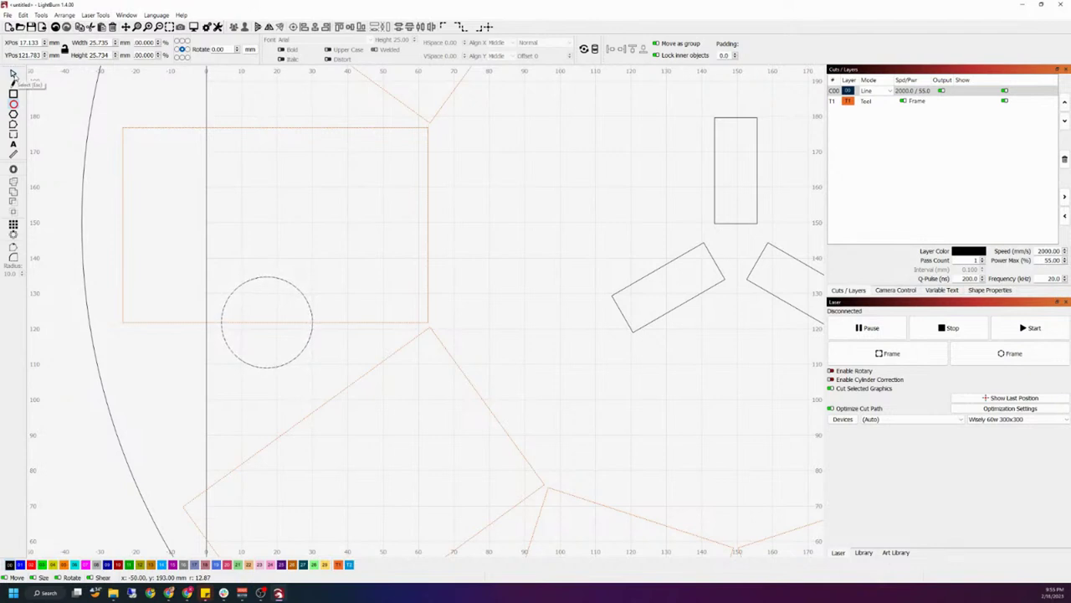
{"action": "left_click", "coordinate": [12, 74]}
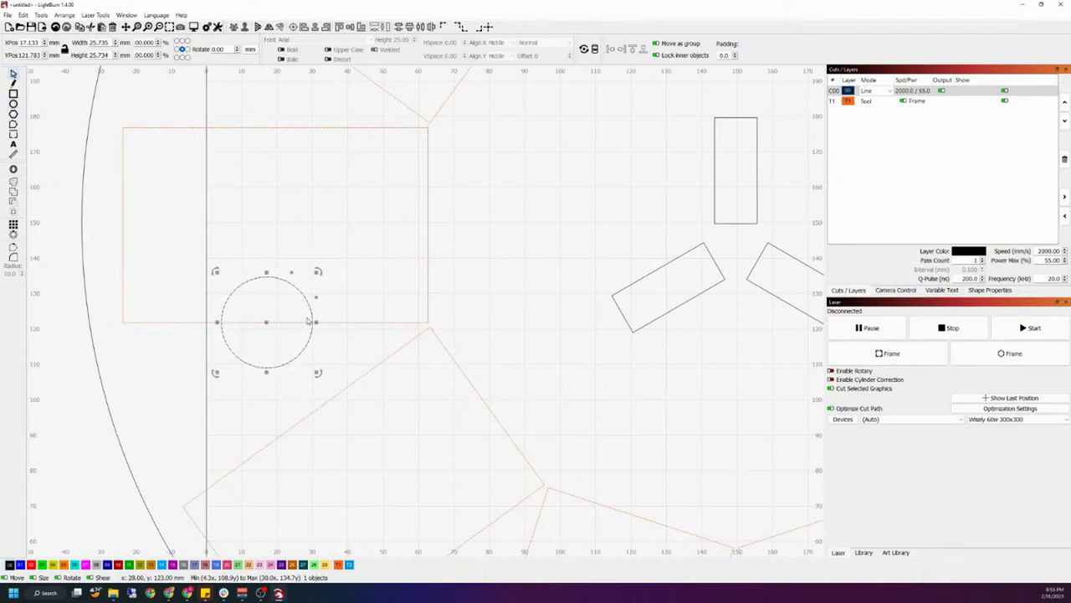
Duplicate the circle and move the copy straight up onto the rectangle's upper edge at about Y 176.8 mm.
{"action": "key", "text": "ctrl+d"}
{"action": "key", "text": "Up"}
{"action": "key", "text": "Up"}
{"action": "key", "text": "Up"}
{"action": "key", "text": "Up"}
{"action": "key", "text": "Up"}
{"action": "key", "text": "Up"}
{"action": "key", "text": "Up"}
{"action": "key", "text": "Up"}
{"action": "key", "text": "Up"}
{"action": "key", "text": "Up"}
{"action": "key", "text": "Up"}
{"action": "key", "text": "Up"}
{"action": "key", "text": "Up"}
{"action": "key", "text": "Up"}
{"action": "key", "text": "Up"}
{"action": "key", "text": "Up"}
{"action": "key", "text": "Up"}
{"action": "key", "text": "Up"}
{"action": "key", "text": "Up"}
{"action": "key", "text": "Up"}
{"action": "key", "text": "Up"}
{"action": "key", "text": "Up"}
{"action": "key", "text": "Up"}
{"action": "key", "text": "Up"}
{"action": "key", "text": "Up"}
{"action": "key", "text": "Up"}
{"action": "key", "text": "Up"}
{"action": "key", "text": "Up"}
{"action": "key", "text": "Up"}
{"action": "key", "text": "Up"}
{"action": "key", "text": "Up"}
{"action": "key", "text": "Up"}
{"action": "key", "text": "Up"}
{"action": "key", "text": "Up"}
{"action": "key", "text": "Up"}
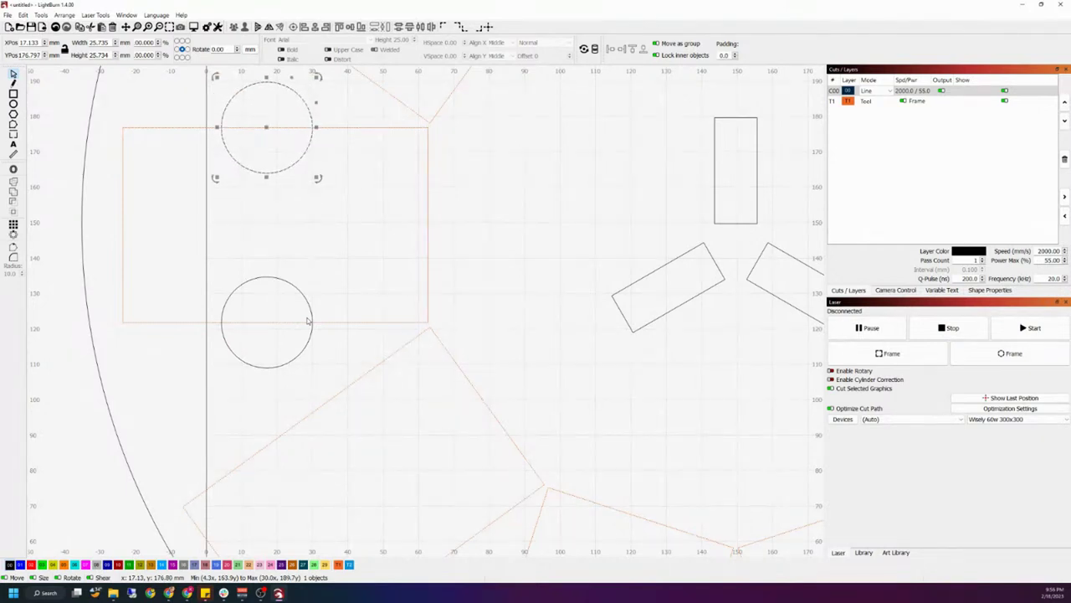
{"action": "scroll", "coordinate": [322, 330], "scroll_direction": "down", "scroll_amount": 2}
{"action": "left_click_drag", "start_coordinate": [323, 261], "coordinate": [321, 267]}
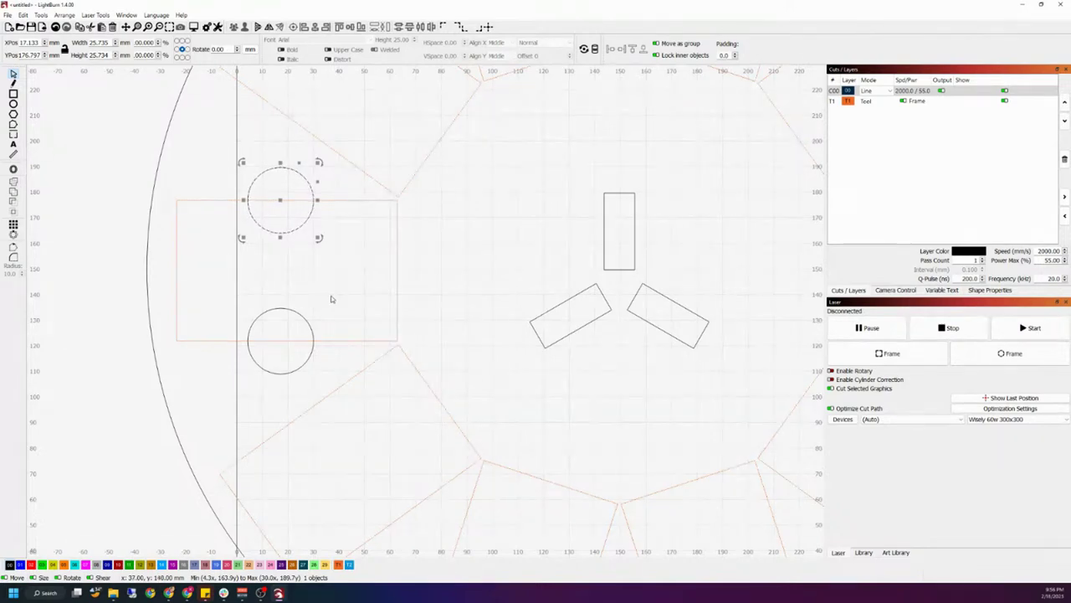
{"action": "scroll", "coordinate": [429, 259], "scroll_direction": "down", "scroll_amount": 3}
{"action": "left_click", "coordinate": [435, 268]}
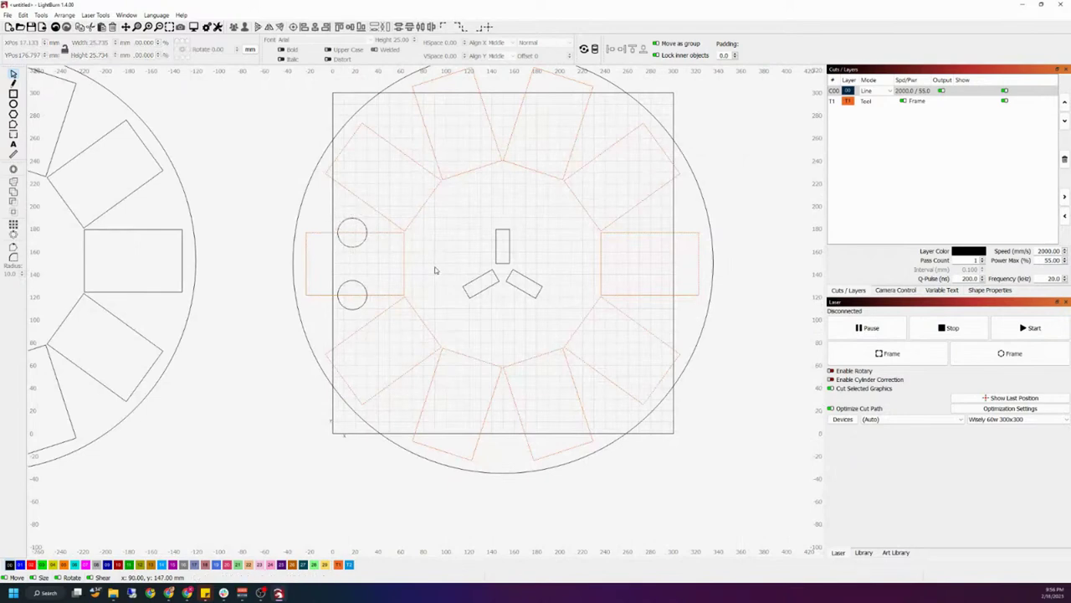
Ungroup the centred layout and delete its T1 rectangles except the leftmost one with the two circles.
{"action": "scroll", "coordinate": [653, 452], "scroll_direction": "down", "scroll_amount": 4}
{"action": "left_click_drag", "start_coordinate": [715, 473], "coordinate": [428, 172]}
{"action": "scroll", "coordinate": [428, 251], "scroll_direction": "up", "scroll_amount": 1}
{"action": "scroll", "coordinate": [346, 419], "scroll_direction": "down", "scroll_amount": 1}
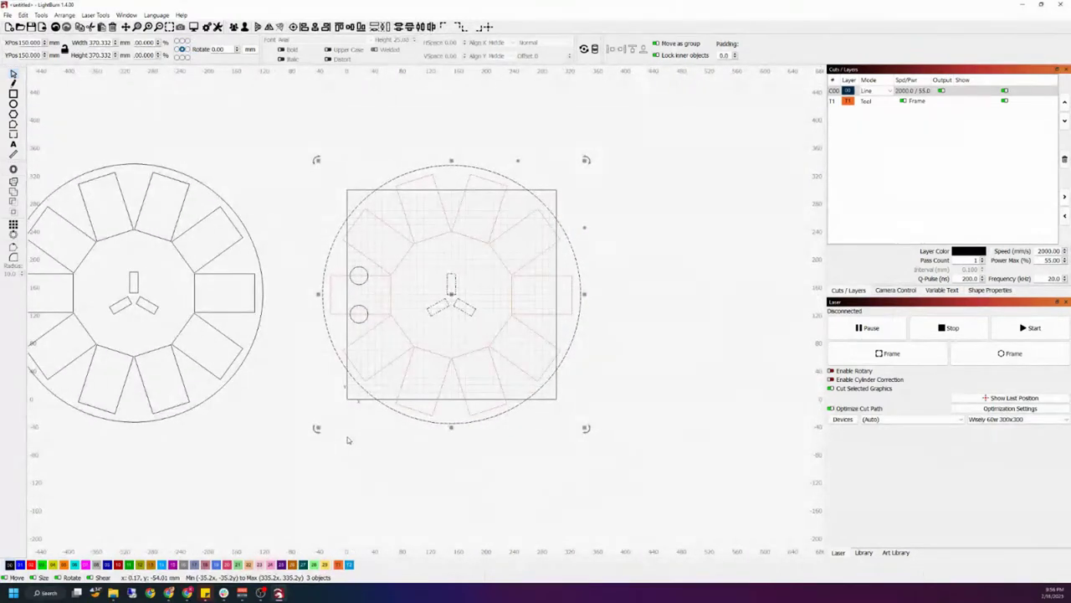
{"action": "key", "text": "Tab"}
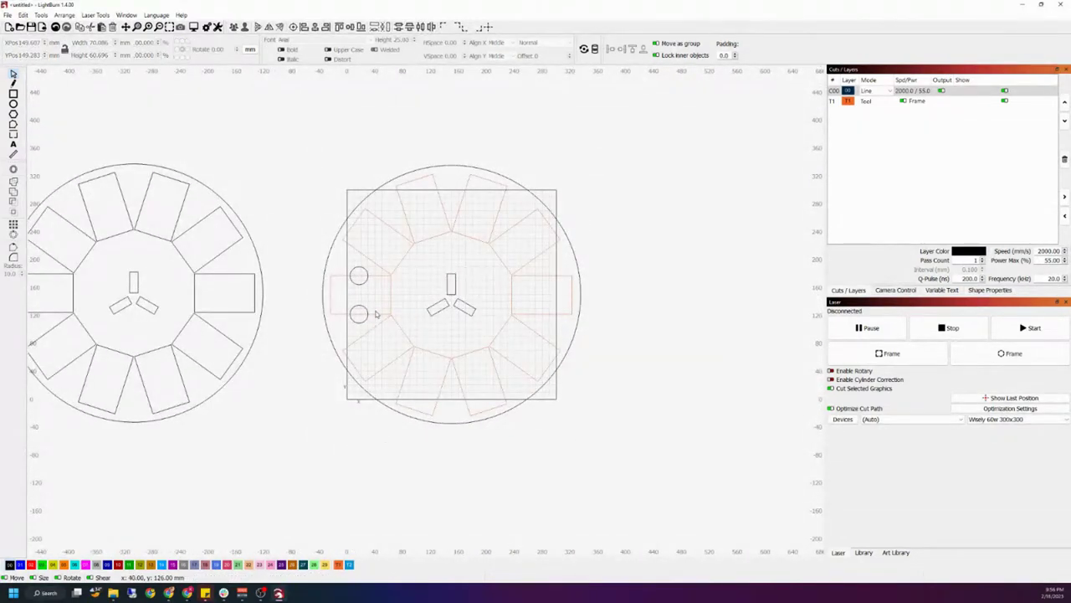
{"action": "left_click_drag", "start_coordinate": [503, 273], "coordinate": [403, 212]}
{"action": "key", "text": "Delete"}
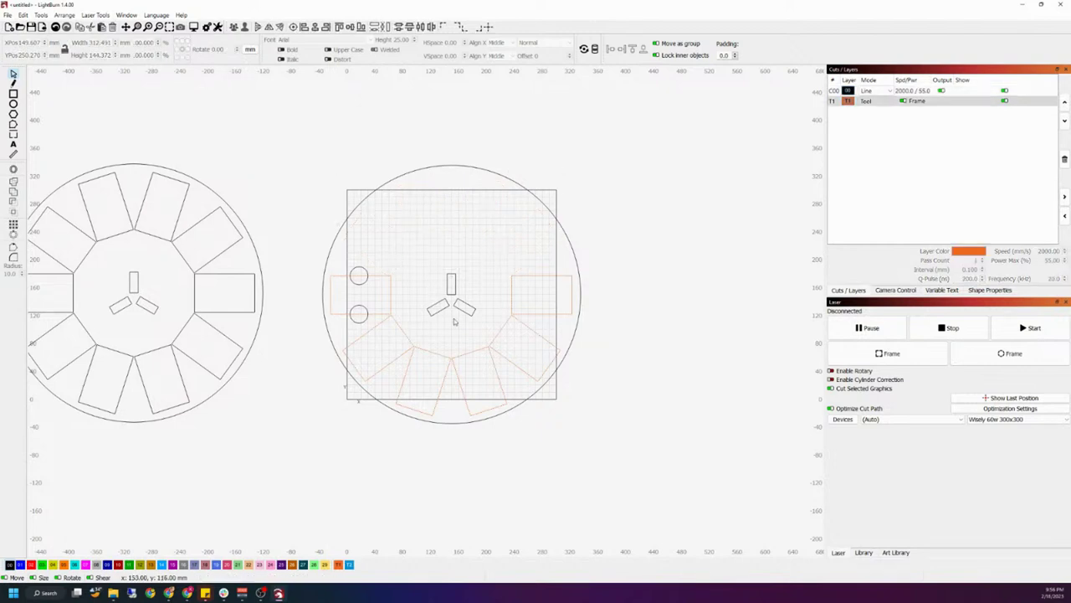
{"action": "left_click", "coordinate": [490, 360]}
{"action": "key", "text": "Delete"}
Group the remaining T1 rectangle with its two circles.
{"action": "left_click_drag", "start_coordinate": [404, 335], "coordinate": [339, 256]}
{"action": "key", "text": "ctrl+g"}
{"action": "scroll", "coordinate": [374, 308], "scroll_direction": "up", "scroll_amount": 3}
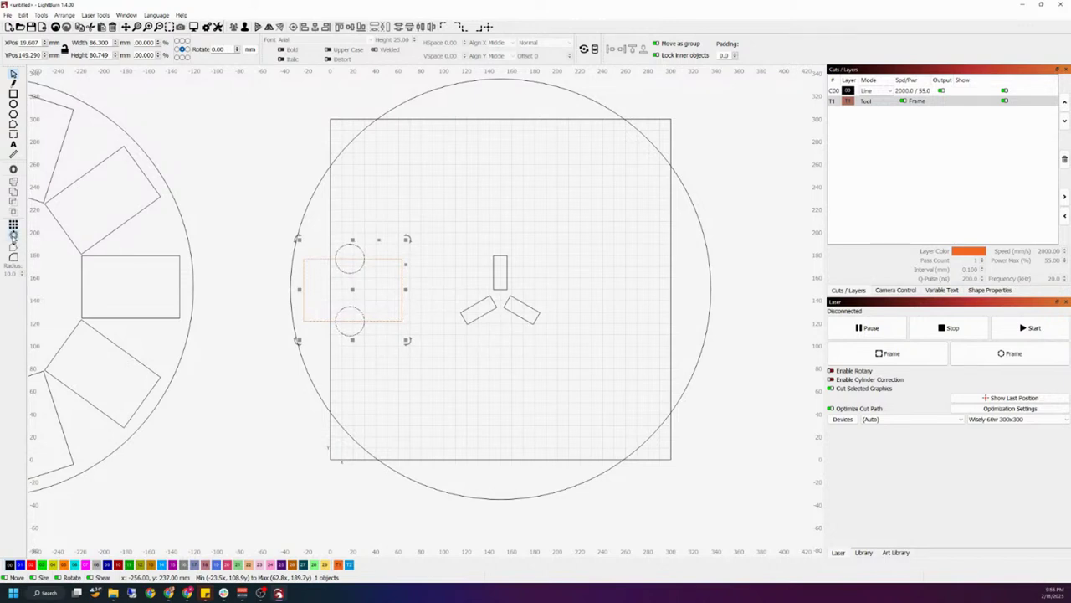
Create a Circular Array of the rectangle-and-circles group with 10 rotated copies from 0 to 360 degrees, centred at X 150, Y 150 mm.
{"action": "left_click", "coordinate": [13, 237]}
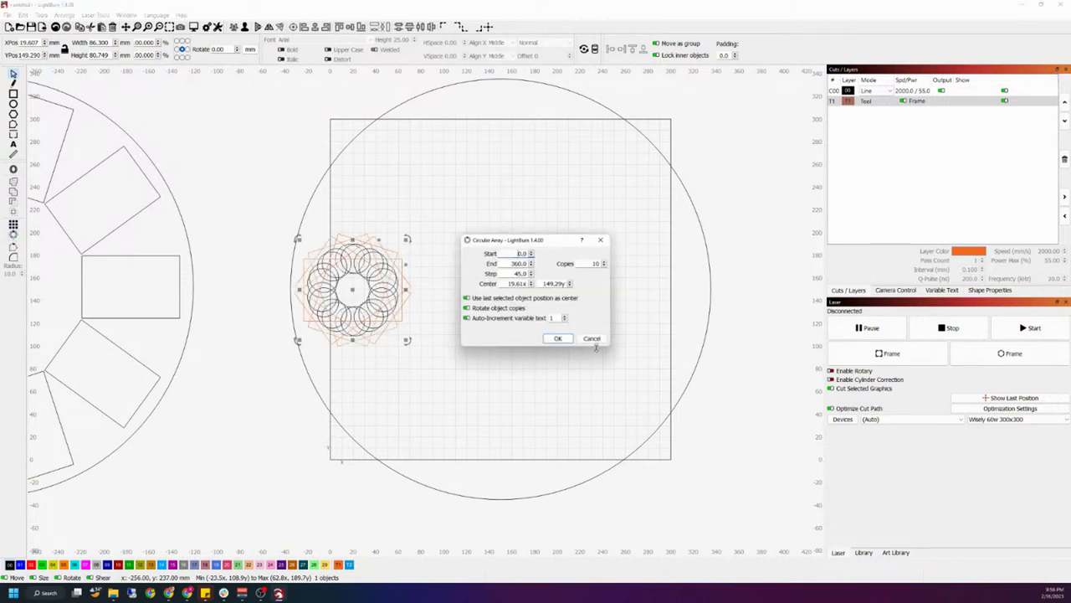
{"action": "double_click", "coordinate": [506, 284]}
{"action": "type", "text": "150x"}
{"action": "key", "text": "Tab"}
{"action": "type", "text": "150"}
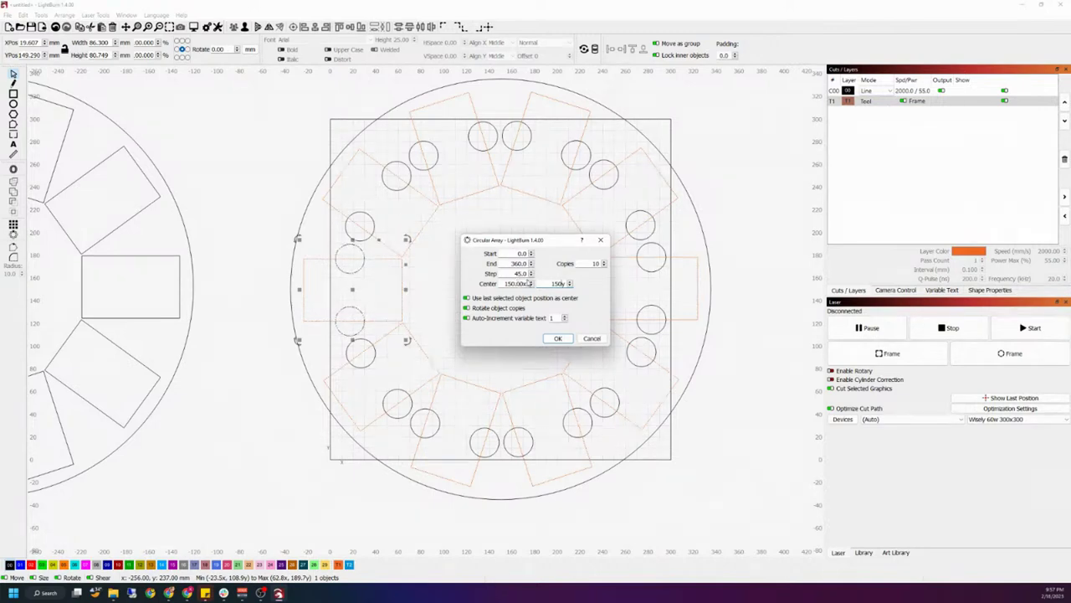
{"action": "left_click", "coordinate": [570, 285]}
{"action": "scroll", "coordinate": [549, 282], "scroll_direction": "up", "scroll_amount": 3}
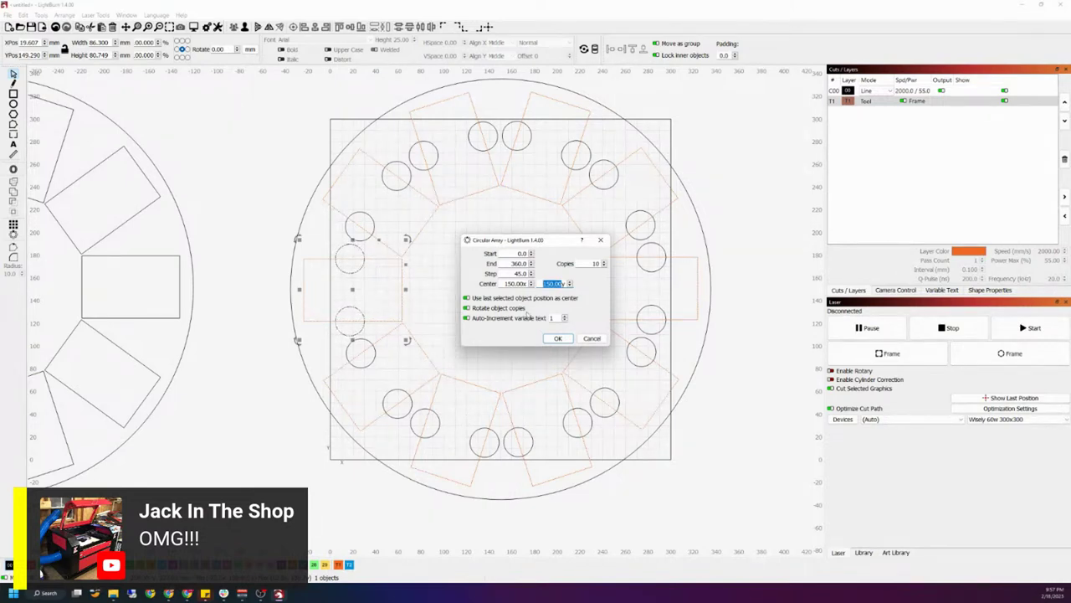
{"action": "left_click_drag", "start_coordinate": [535, 240], "coordinate": [204, 230]}
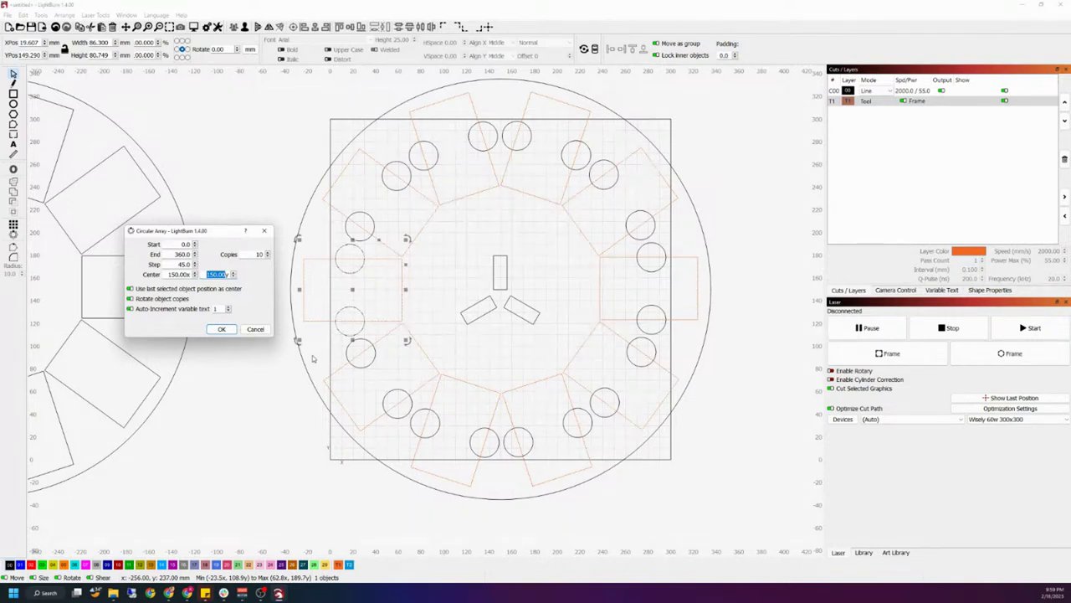
{"action": "left_click", "coordinate": [223, 331]}
{"action": "left_click", "coordinate": [234, 363]}
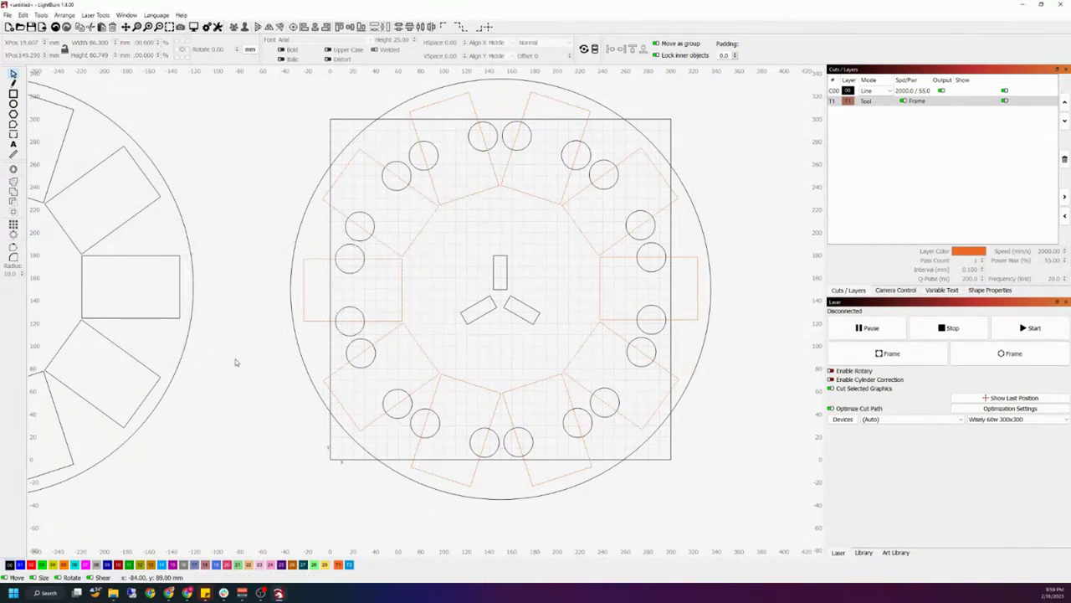
Group the whole layout with the arrayed circles and move it off the page to about X 540, Y 161 mm.
{"action": "scroll", "coordinate": [237, 362], "scroll_direction": "down", "scroll_amount": 3}
{"action": "left_click_drag", "start_coordinate": [236, 361], "coordinate": [330, 360]}
{"action": "left_click_drag", "start_coordinate": [549, 448], "coordinate": [377, 224]}
{"action": "key", "text": "ctrl+g"}
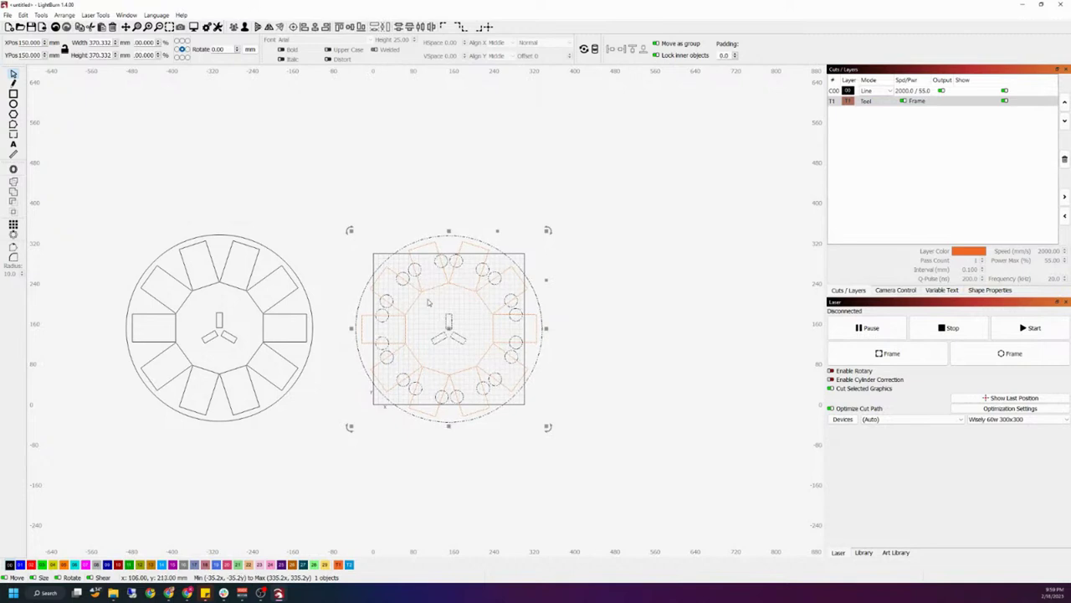
{"action": "left_click_drag", "start_coordinate": [437, 325], "coordinate": [633, 321]}
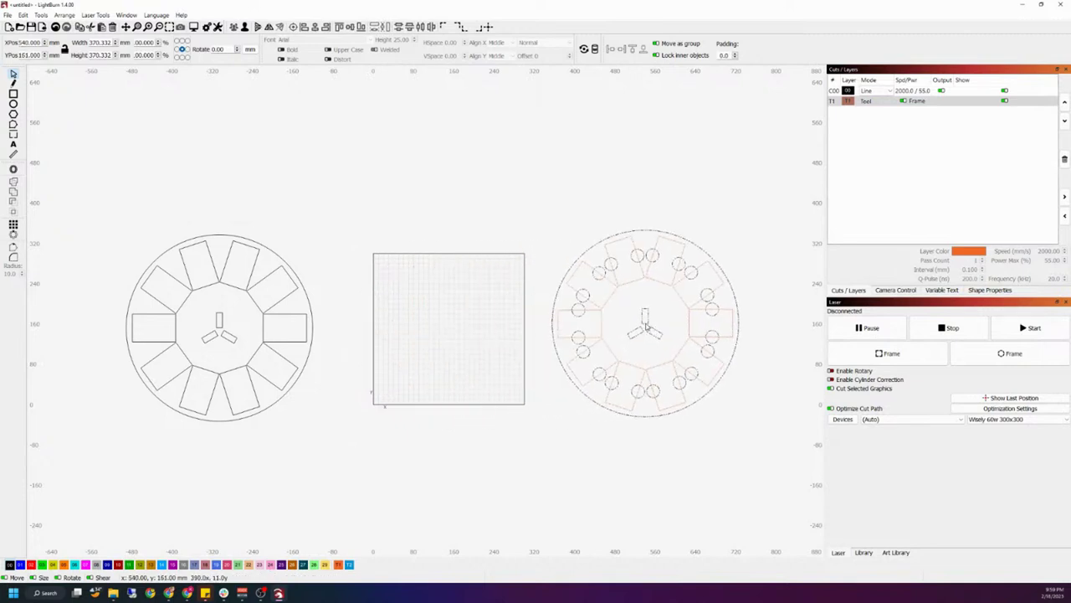
Centre the all-black layout on the page at X 150, Y 150 mm.
{"action": "left_click_drag", "start_coordinate": [301, 412], "coordinate": [186, 321]}
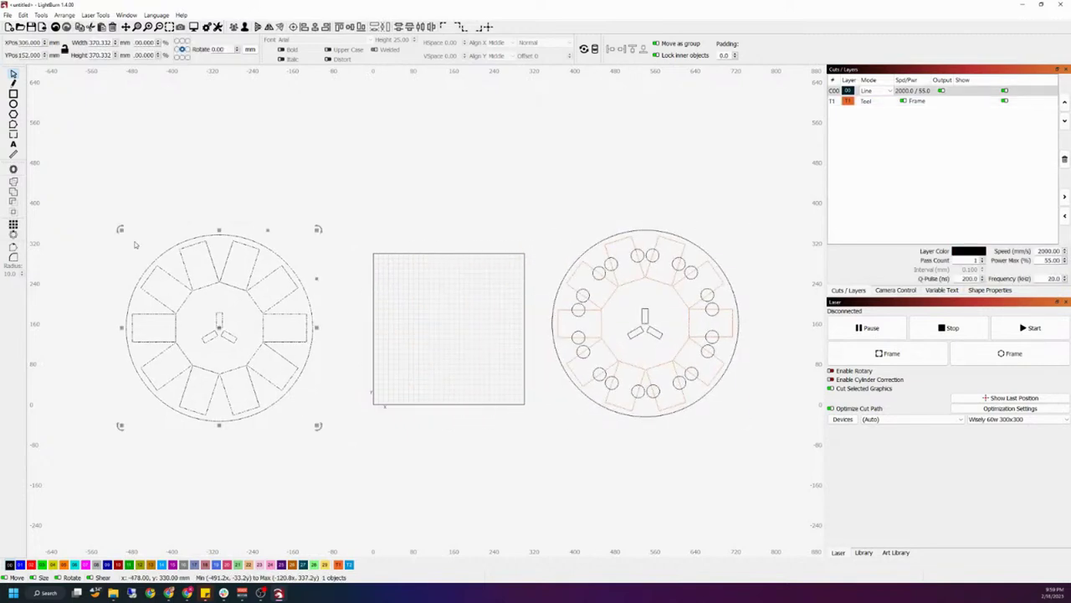
{"action": "key", "text": "p"}
{"action": "left_click", "coordinate": [544, 423]}
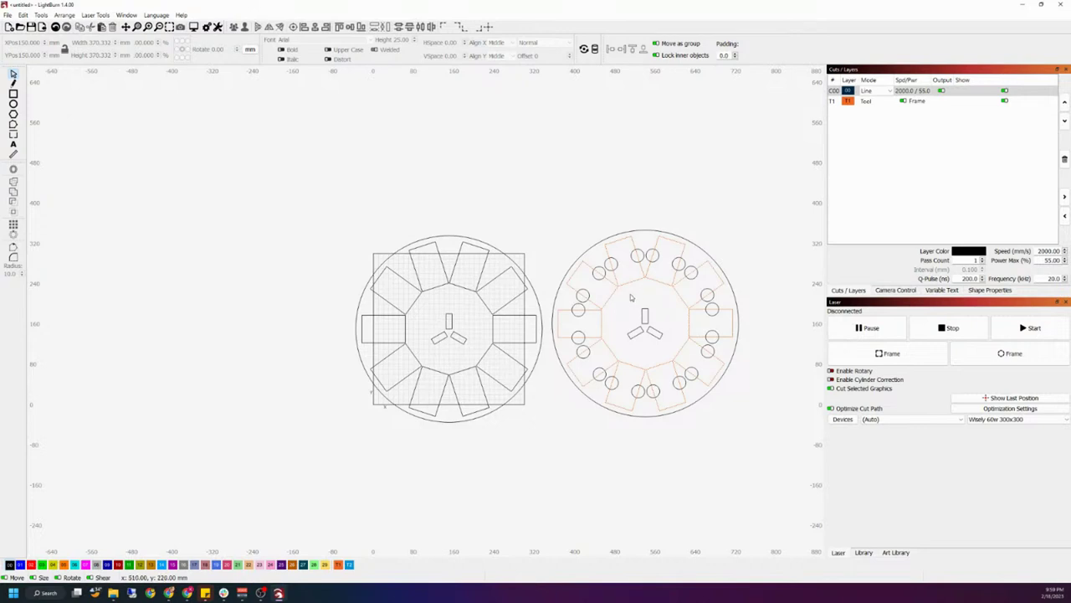
Ungroup the off-page layout and place a copy of its leftmost rectangle-and-circles group over the black layout's leftmost rectangle at X 20, Y 150 mm.
{"action": "left_click", "coordinate": [585, 328]}
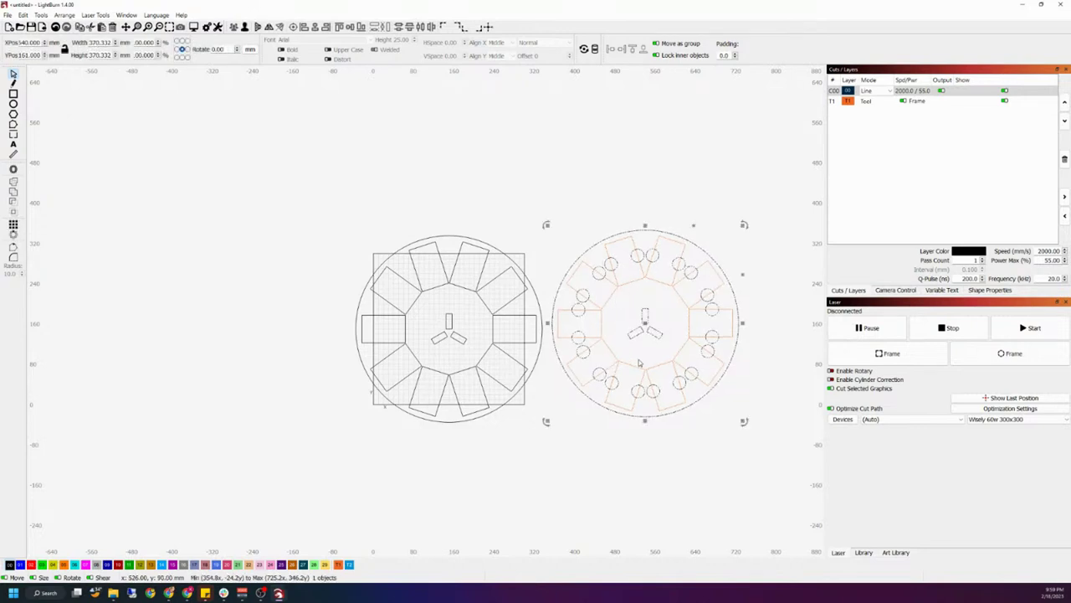
{"action": "left_click", "coordinate": [578, 329]}
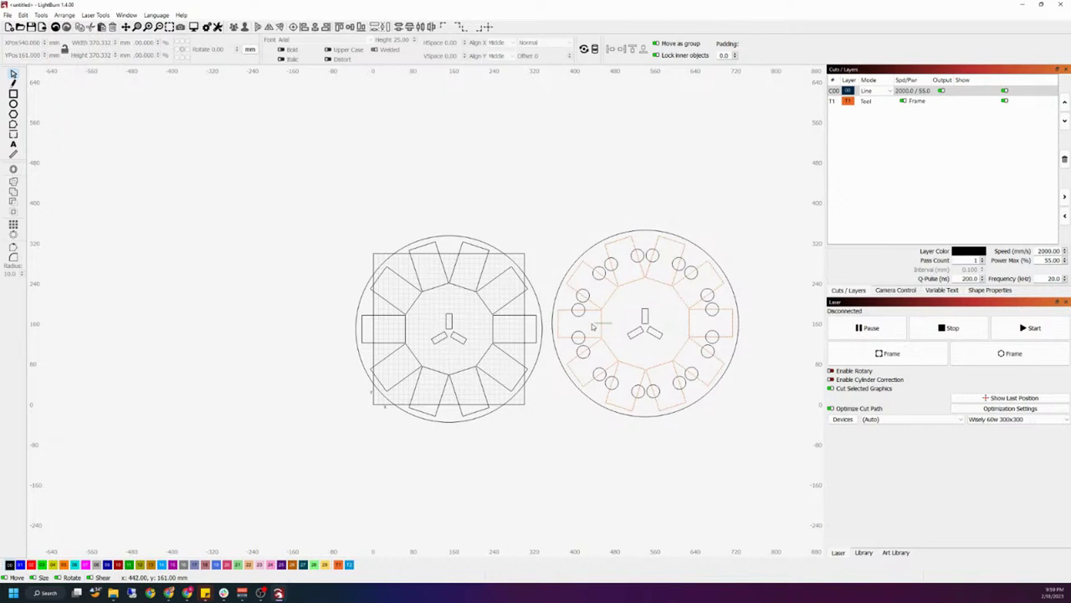
{"action": "left_click", "coordinate": [578, 329]}
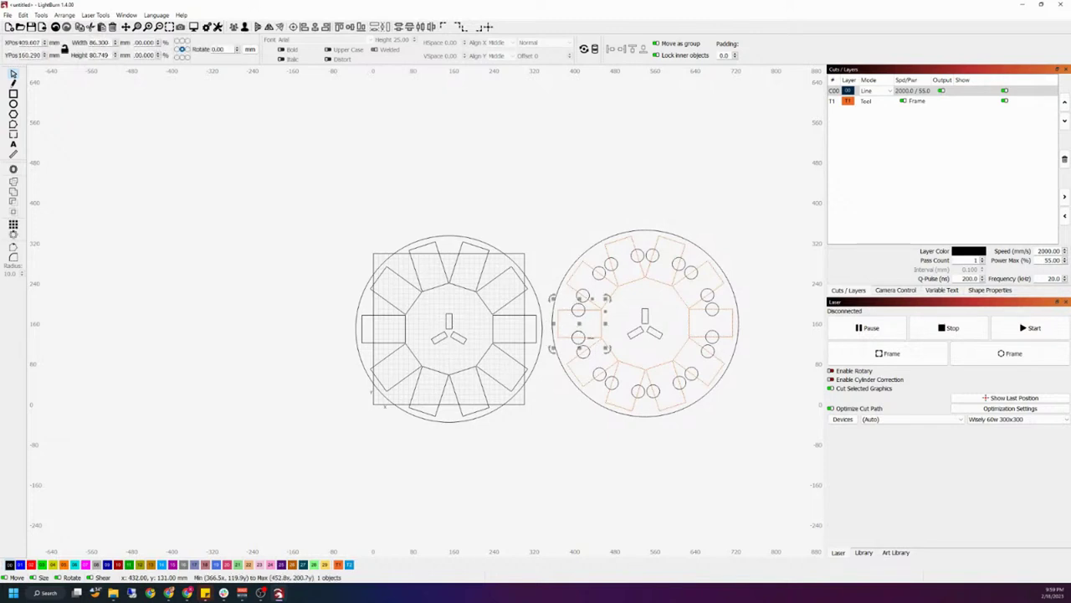
{"action": "left_click_drag", "start_coordinate": [575, 323], "coordinate": [382, 328]}
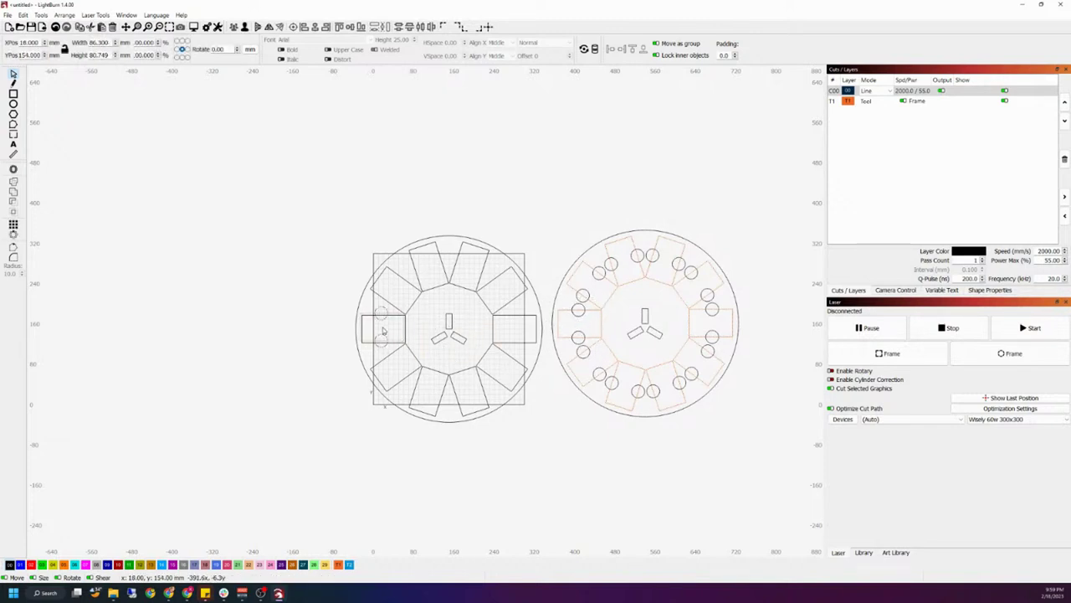
{"action": "scroll", "coordinate": [382, 328], "scroll_direction": "up", "scroll_amount": 5}
{"action": "scroll", "coordinate": [431, 332], "scroll_direction": "up", "scroll_amount": 4}
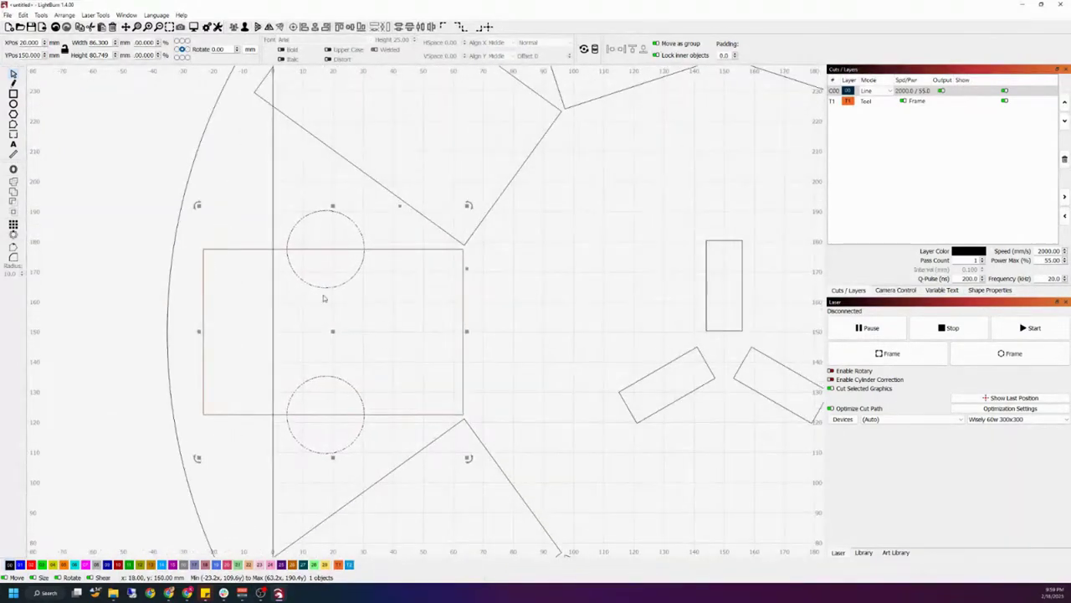
{"action": "left_click_drag", "start_coordinate": [332, 332], "coordinate": [352, 338]}
{"action": "mouse_move", "coordinate": [326, 335]}
{"action": "left_mouse_down"}
{"action": "mouse_move", "coordinate": [368, 334]}
{"action": "mouse_move", "coordinate": [335, 332]}
{"action": "left_mouse_up"}
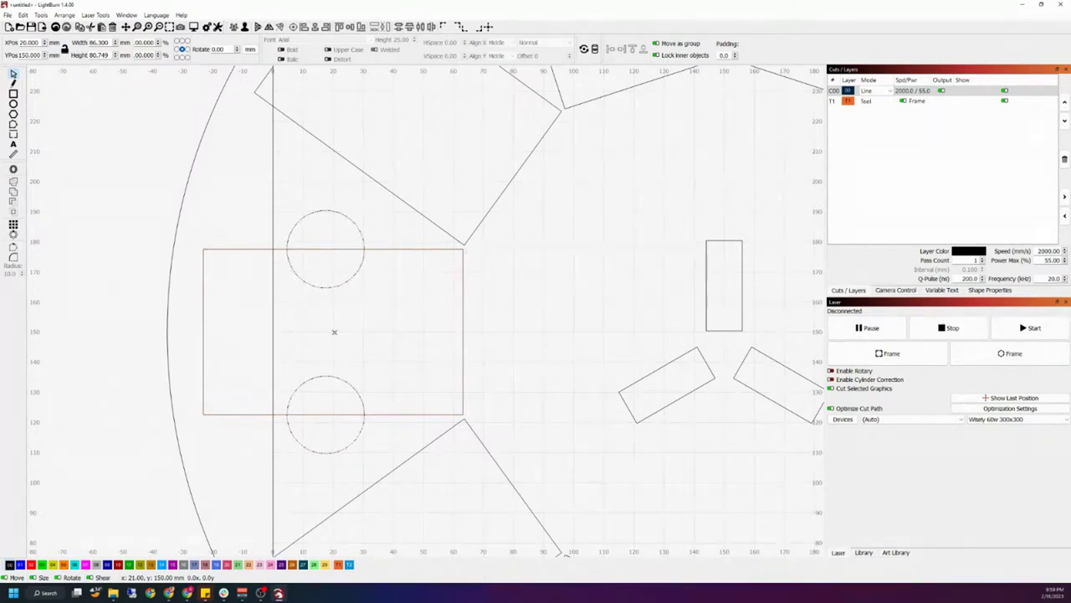
Offset the placed rectangle-and-circles group to X 34, Y 150 mm and ungroup the black layout into individual rectangles.
{"action": "left_click_drag", "start_coordinate": [334, 332], "coordinate": [376, 333]}
{"action": "left_click", "coordinate": [205, 376]}
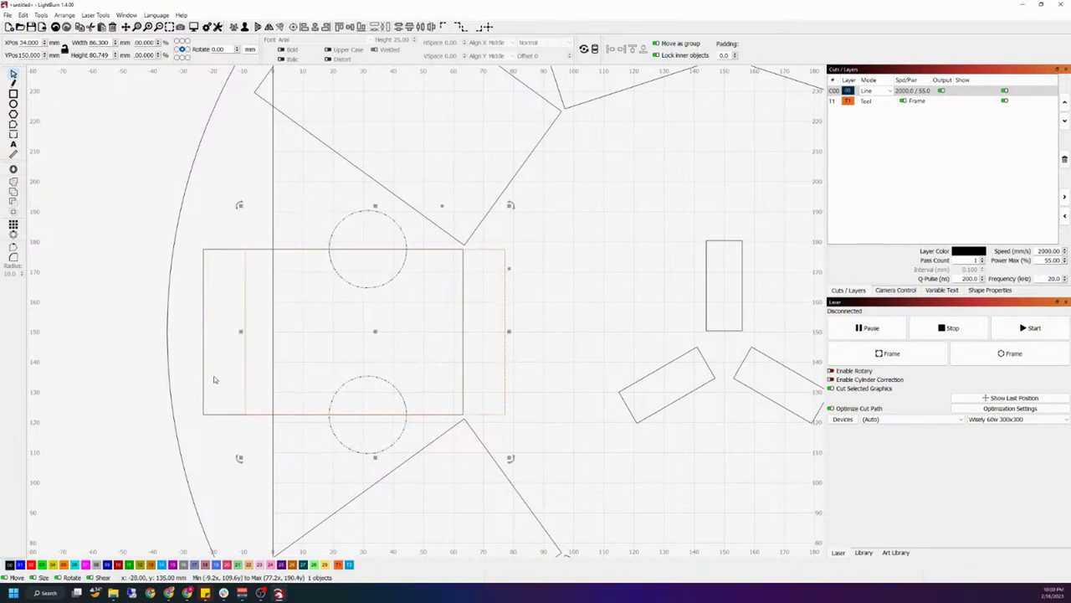
{"action": "left_click", "coordinate": [211, 407], "text": "shift"}
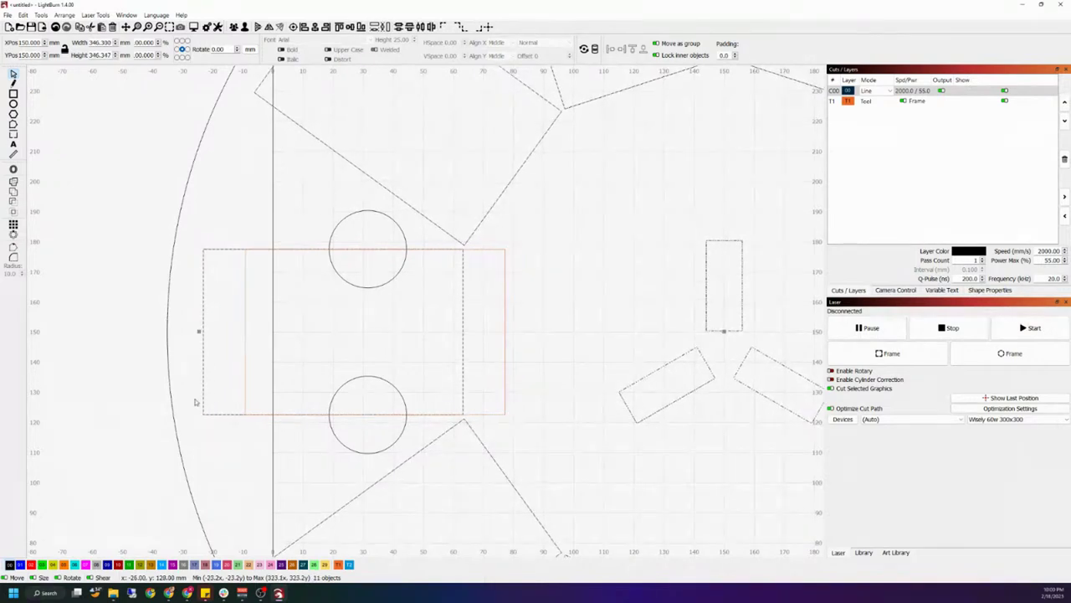
{"action": "key", "text": "ctrl+a"}
{"action": "left_click_drag", "start_coordinate": [296, 351], "coordinate": [193, 317]}
{"action": "left_click", "coordinate": [273, 322]}
Align the centre of the rectangle-and-circles group with the centre of the black layout's leftmost rectangle.
{"action": "left_click_drag", "start_coordinate": [277, 337], "coordinate": [206, 290]}
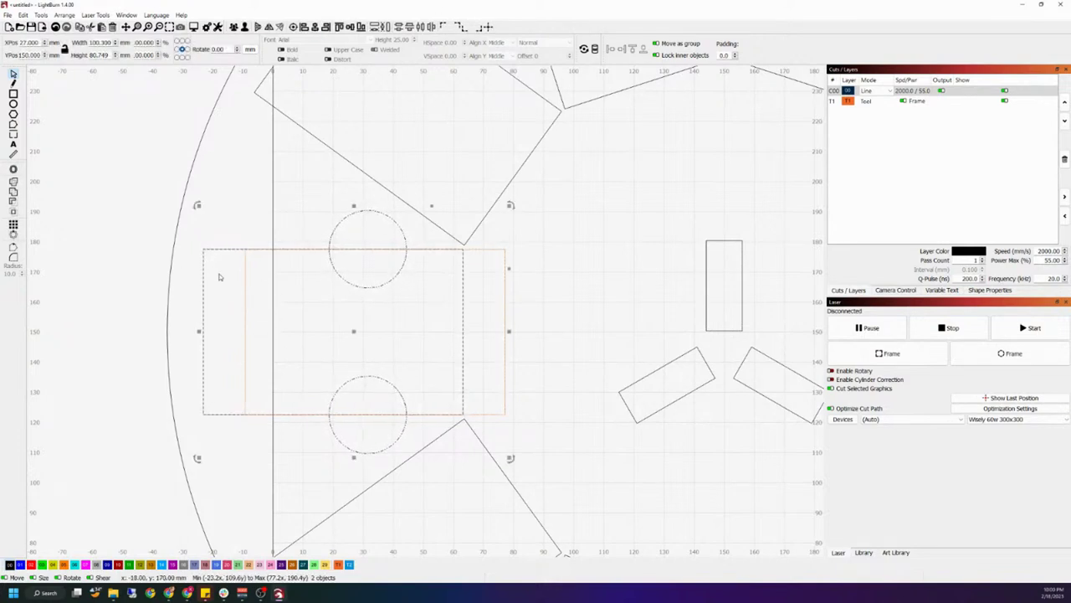
{"action": "left_click", "coordinate": [306, 349]}
{"action": "left_click_drag", "start_coordinate": [308, 350], "coordinate": [197, 295]}
{"action": "left_click", "coordinate": [293, 26]}
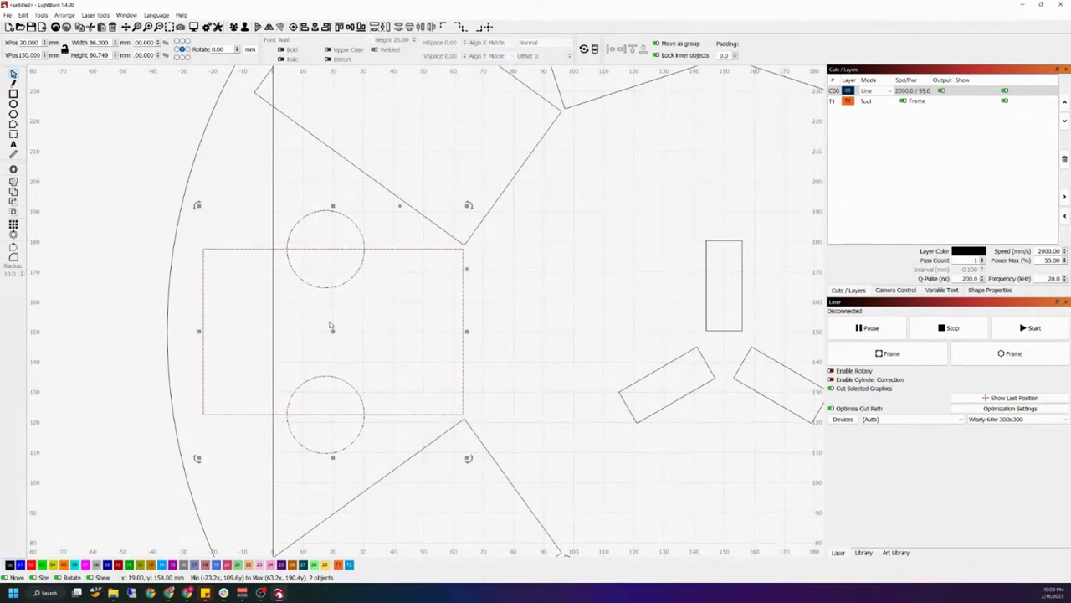
Hide layer C00 so only the T1 shapes are displayed.
{"action": "left_click", "coordinate": [976, 93]}
{"action": "left_click", "coordinate": [1005, 90]}
{"action": "left_click", "coordinate": [595, 312]}
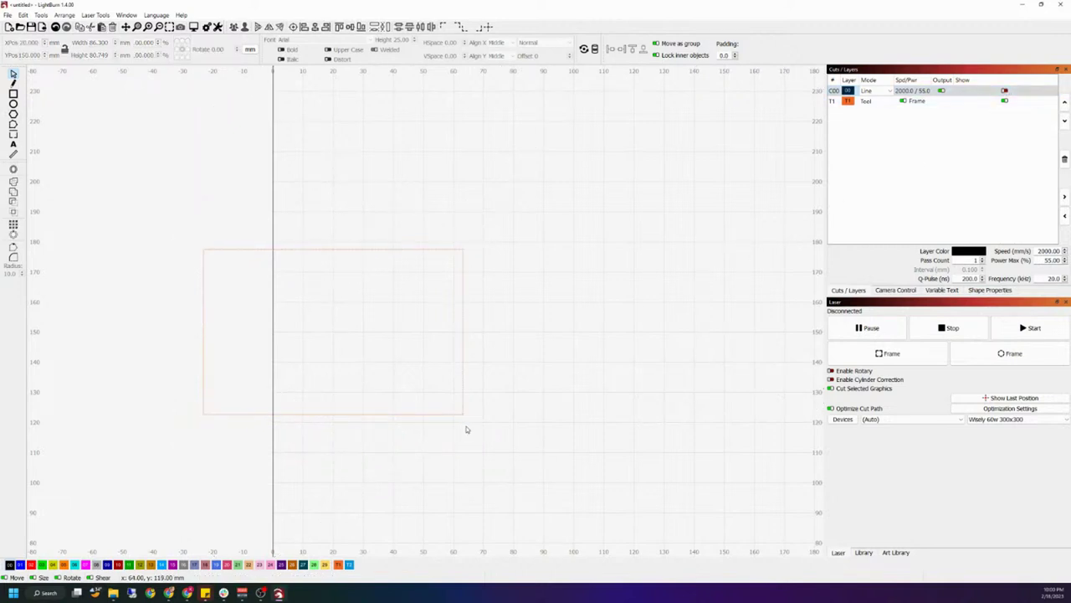
Delete the T1 guide rectangle lying over the black layout's leftmost rectangle and show layer C00 again.
{"action": "left_click_drag", "start_coordinate": [454, 409], "coordinate": [455, 423]}
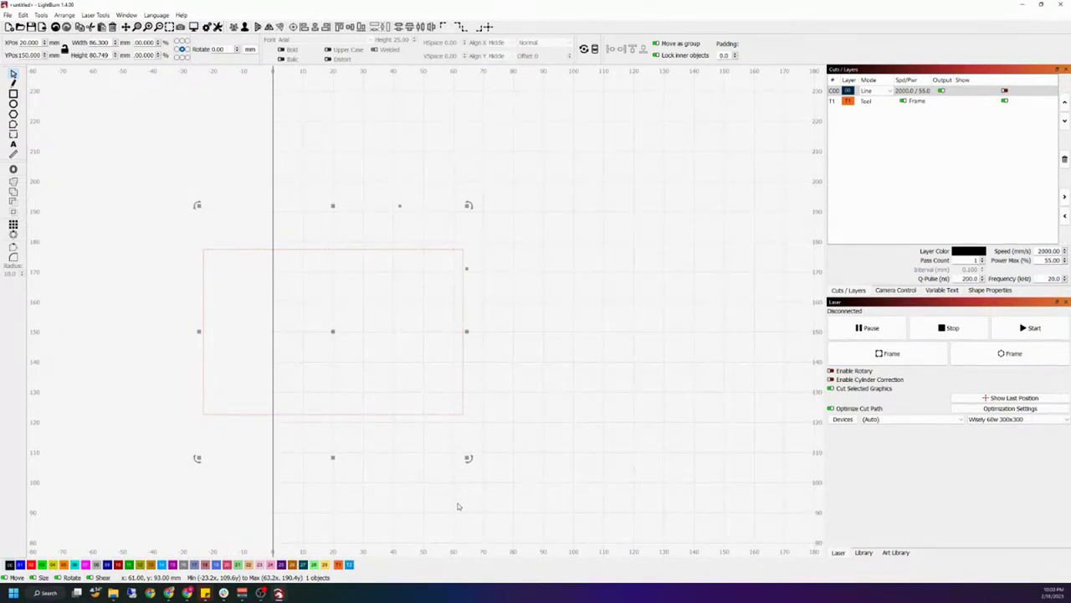
{"action": "left_click", "coordinate": [522, 419]}
{"action": "left_click_drag", "start_coordinate": [522, 419], "coordinate": [454, 366]}
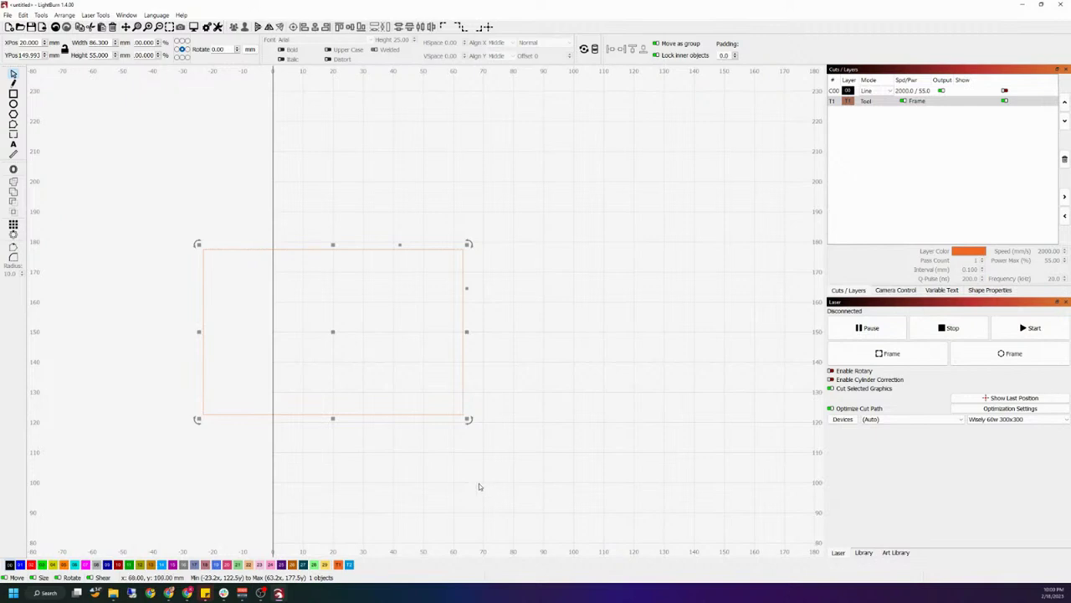
{"action": "key", "text": "Delete"}
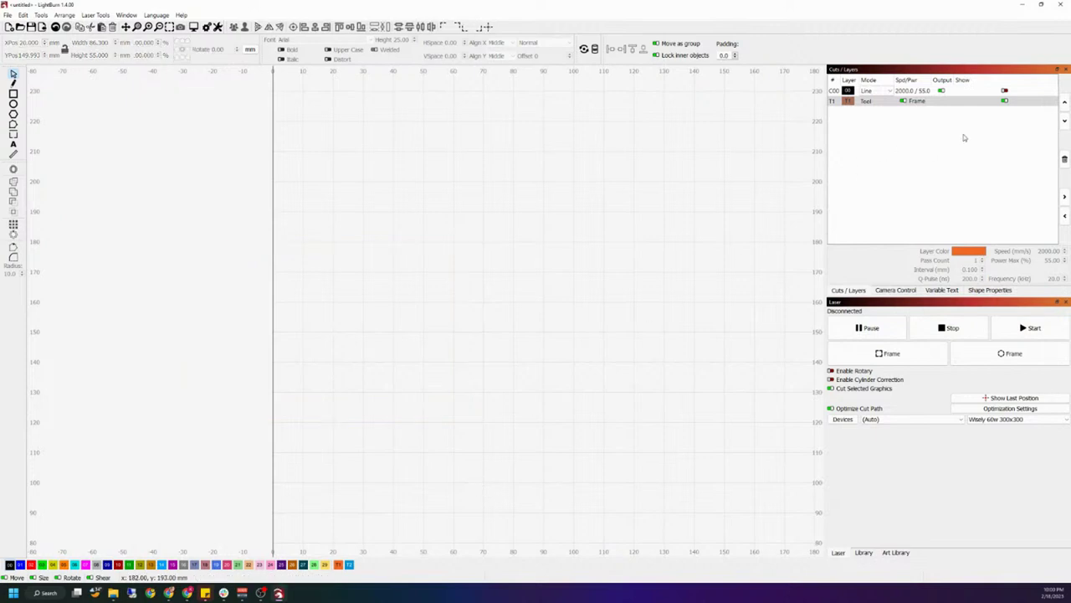
{"action": "left_click", "coordinate": [1005, 91]}
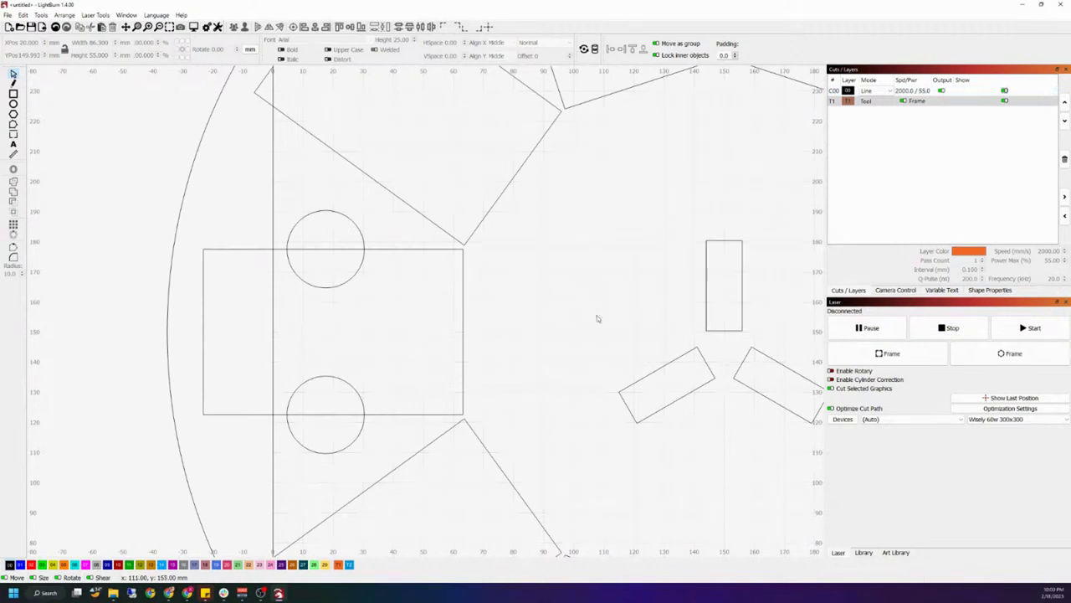
Weld the lower and upper circles onto the black layout's leftmost rectangle to form one outline.
{"action": "scroll", "coordinate": [555, 304], "scroll_direction": "down", "scroll_amount": 2}
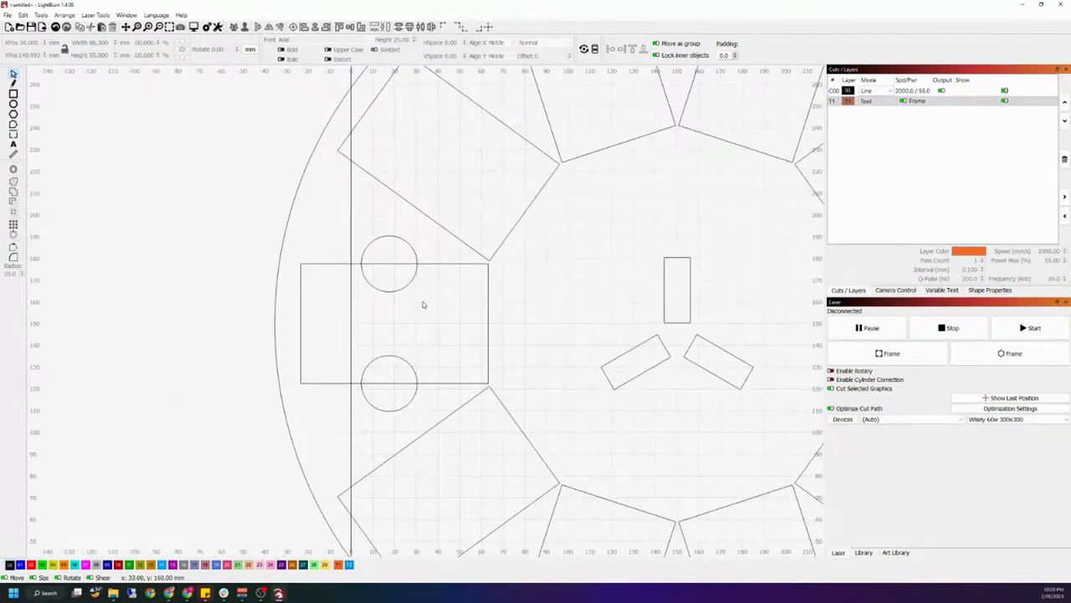
{"action": "left_click_drag", "start_coordinate": [423, 301], "coordinate": [359, 251]}
{"action": "left_click_drag", "start_coordinate": [359, 252], "coordinate": [360, 253]}
{"action": "left_click", "coordinate": [368, 362]}
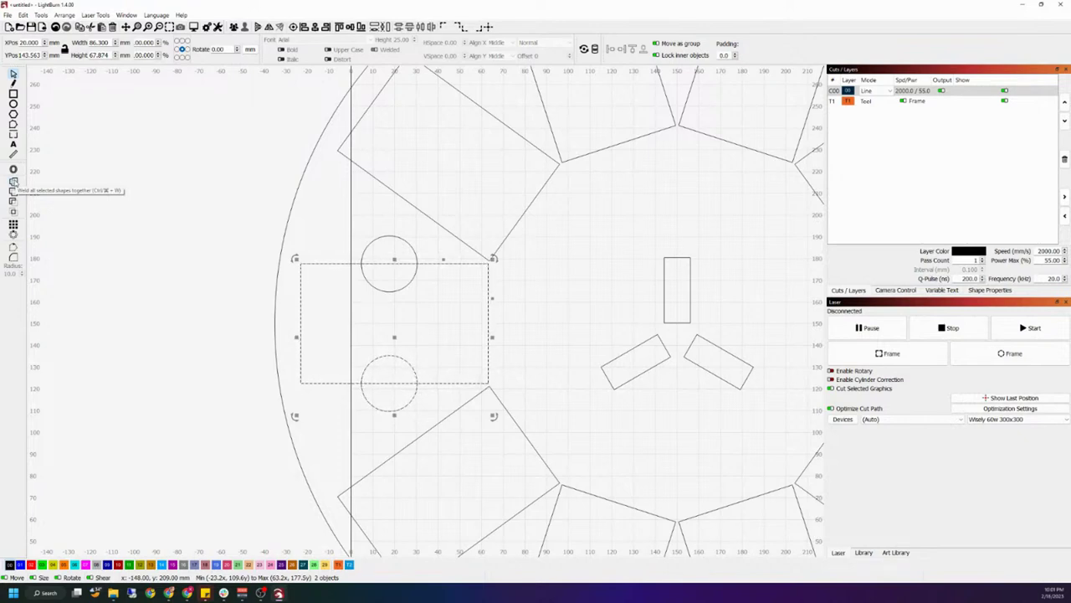
{"action": "left_click", "coordinate": [14, 181]}
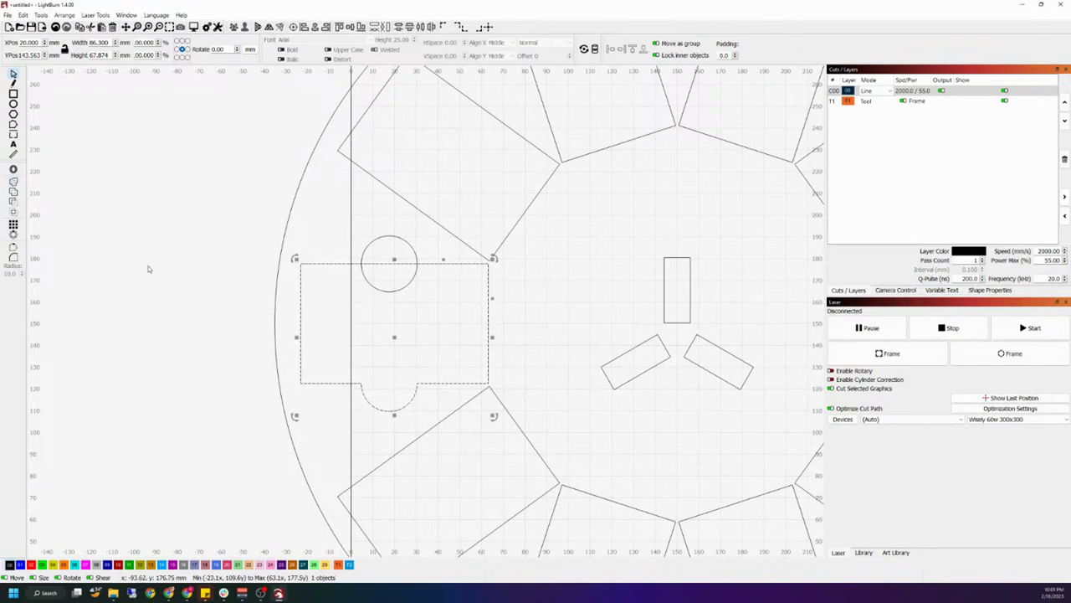
{"action": "left_click_drag", "start_coordinate": [436, 307], "coordinate": [357, 246]}
{"action": "key", "text": "ctrl+w"}
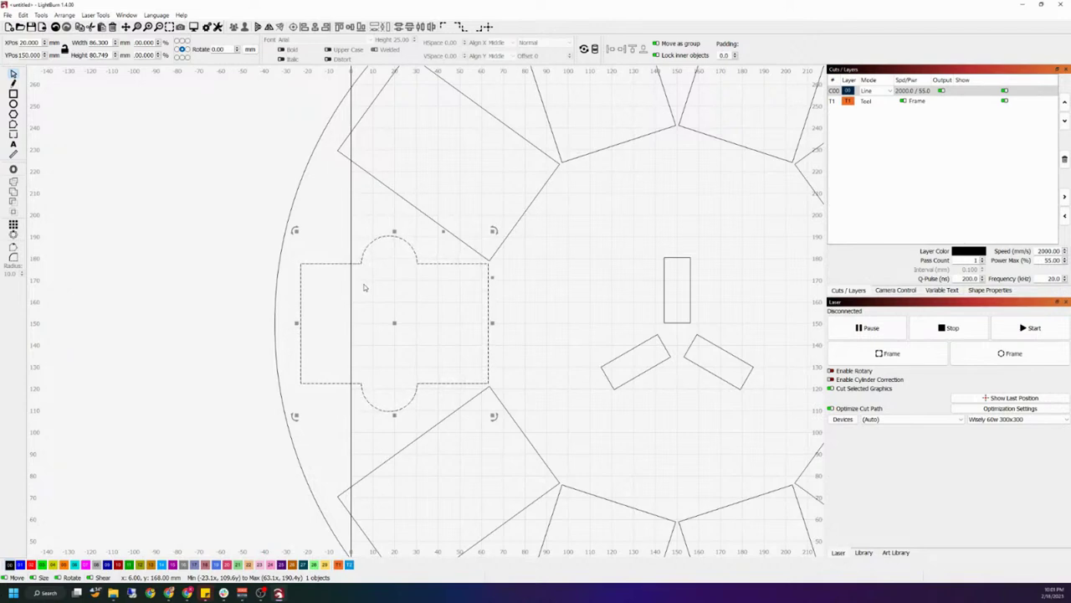
{"action": "left_click", "coordinate": [395, 293]}
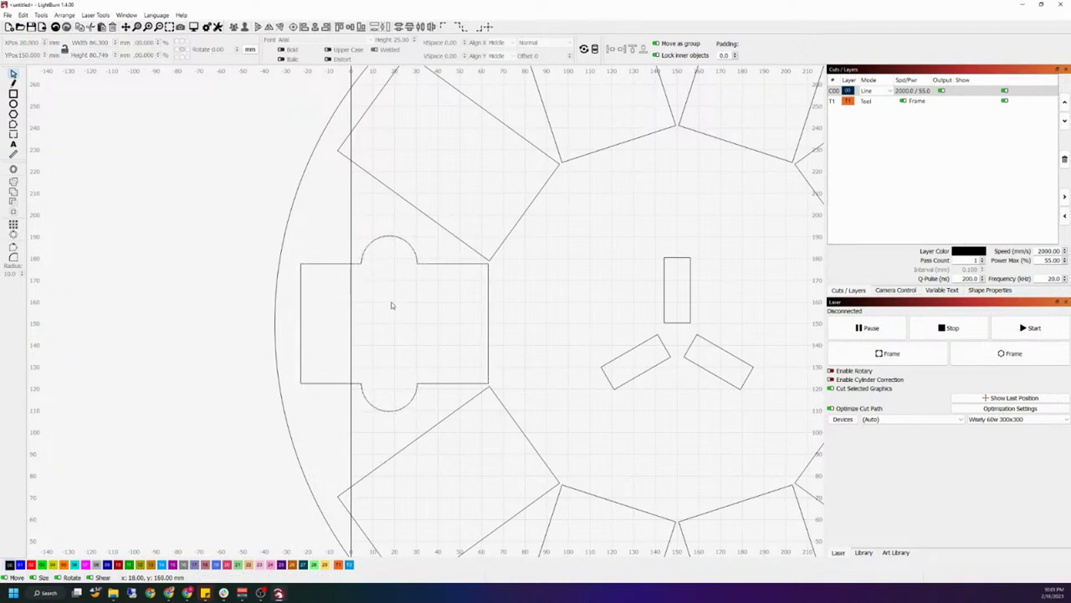
Delete the nine plain rectangles from the black layout and select the welded rectangle-and-circles shape.
{"action": "scroll", "coordinate": [408, 302], "scroll_direction": "down", "scroll_amount": 1}
{"action": "scroll", "coordinate": [410, 300], "scroll_direction": "down", "scroll_amount": 3}
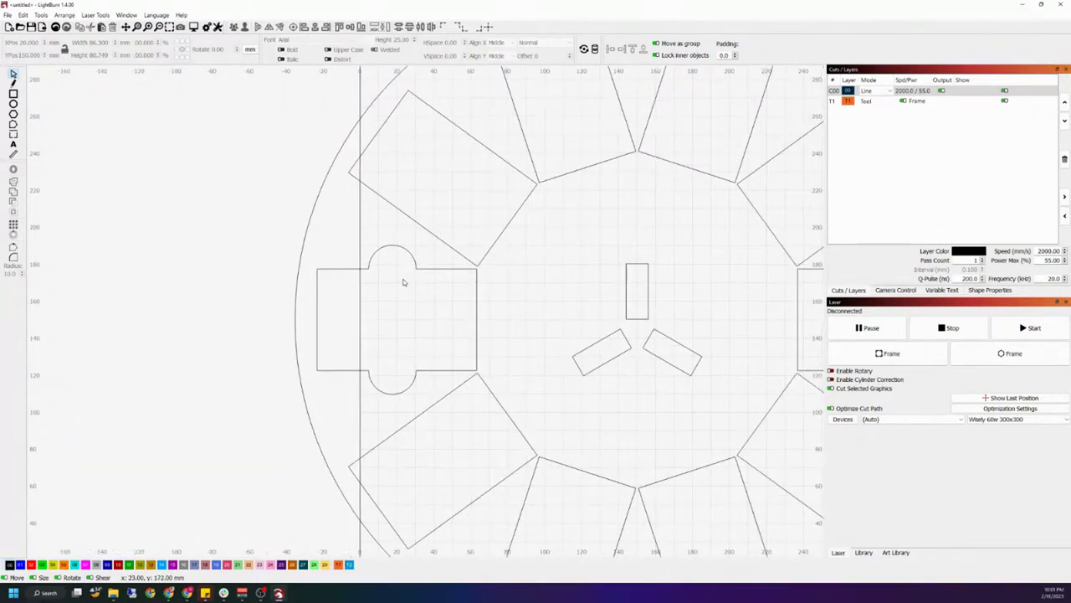
{"action": "scroll", "coordinate": [485, 308], "scroll_direction": "down", "scroll_amount": 1}
{"action": "scroll", "coordinate": [445, 279], "scroll_direction": "down", "scroll_amount": 2}
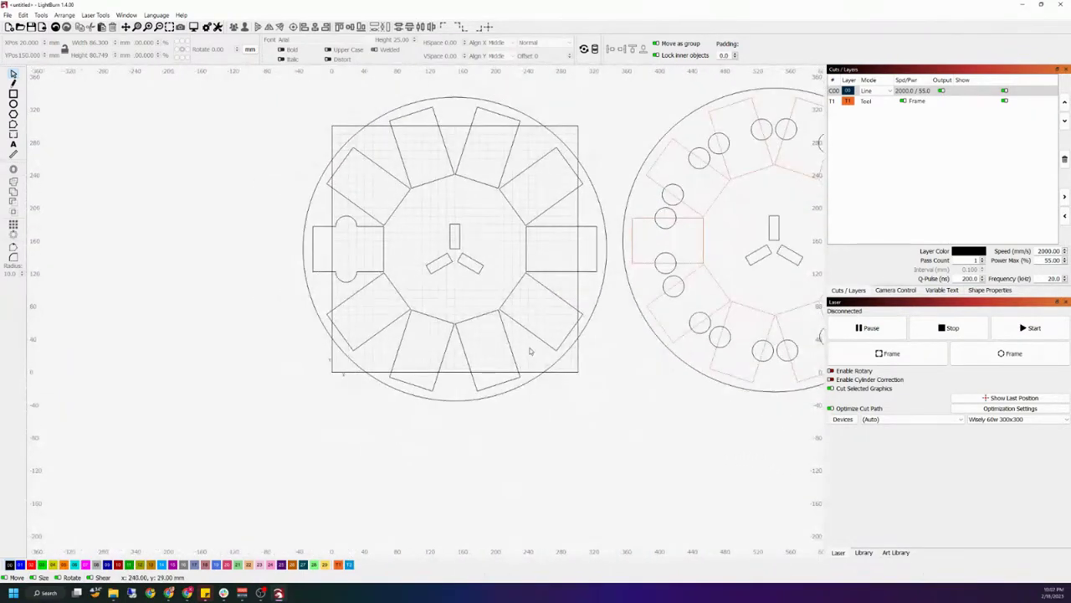
{"action": "left_click_drag", "start_coordinate": [539, 327], "coordinate": [393, 302]}
{"action": "key", "text": "Delete"}
{"action": "left_click_drag", "start_coordinate": [559, 295], "coordinate": [398, 166]}
{"action": "key", "text": "Delete"}
{"action": "key", "text": "Delete"}
{"action": "left_click_drag", "start_coordinate": [401, 275], "coordinate": [359, 248]}
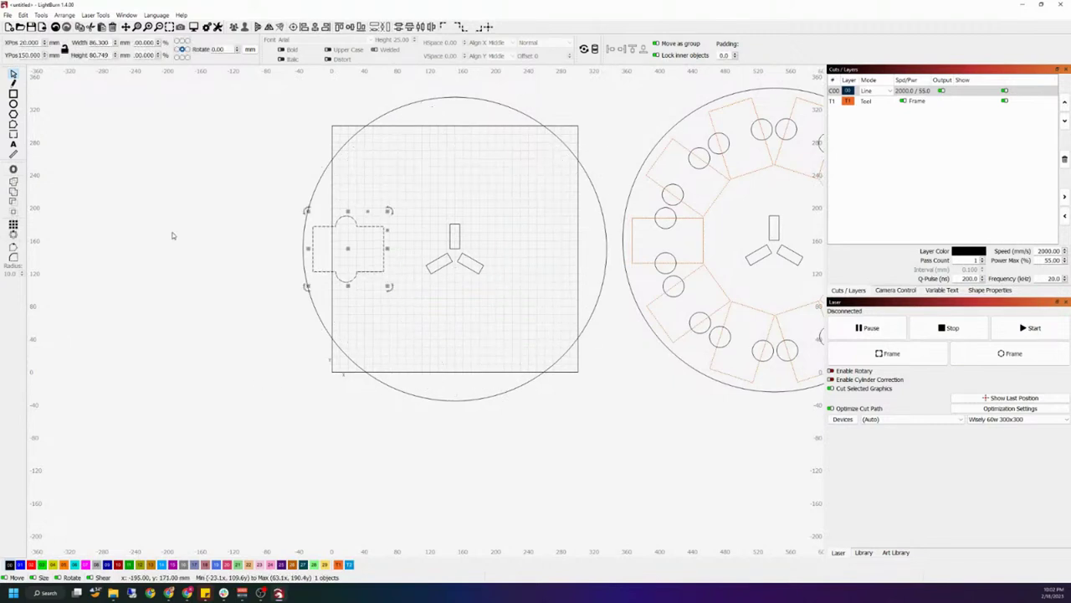
{"action": "left_click", "coordinate": [12, 235]}
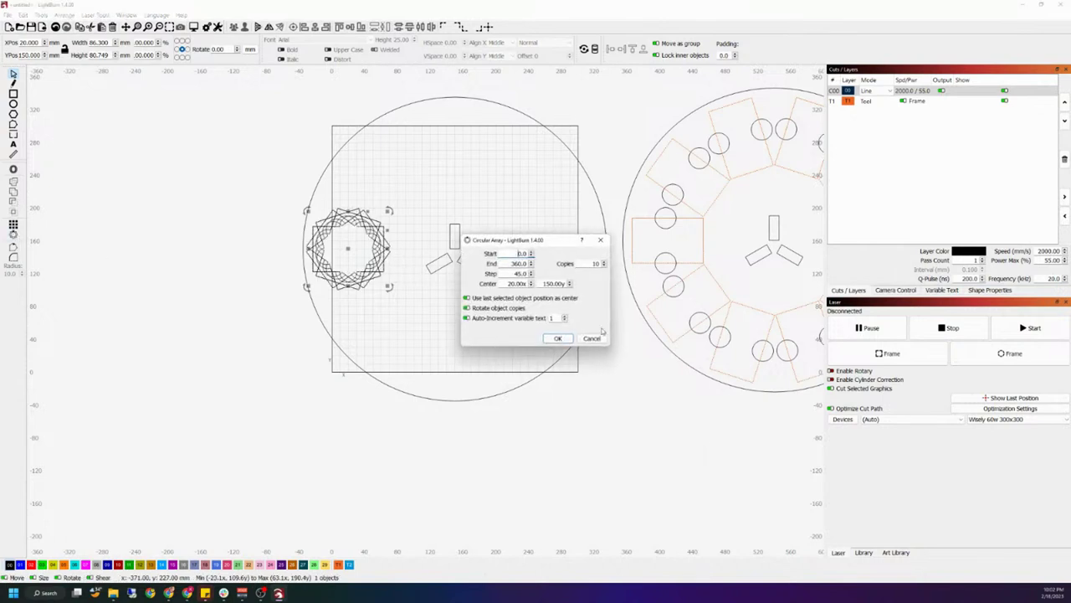
{"action": "left_click_drag", "start_coordinate": [508, 283], "coordinate": [572, 293]}
{"action": "type", "text": "150x"}
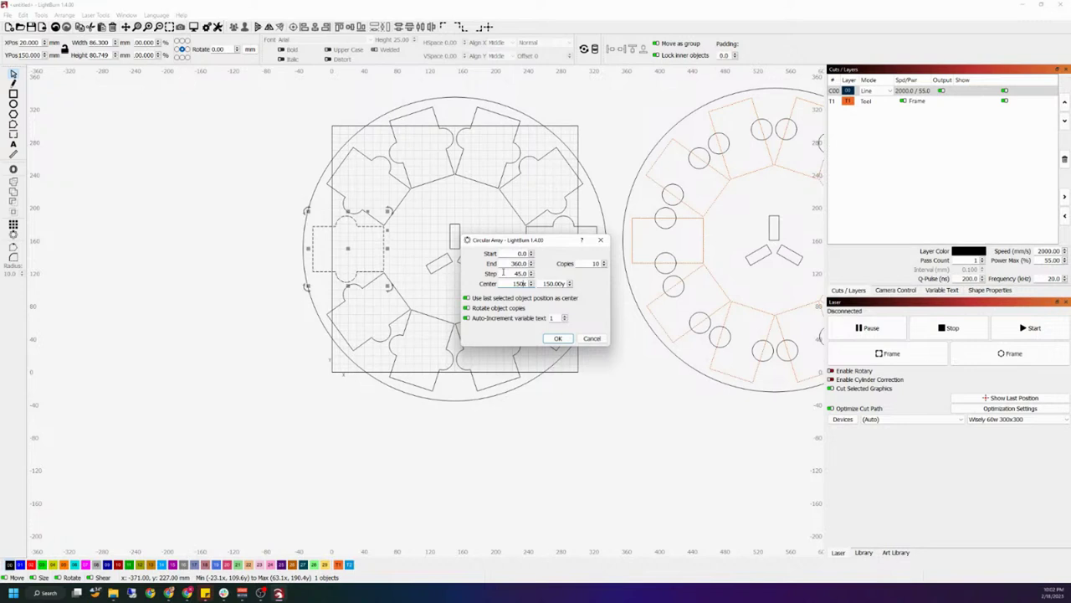
{"action": "scroll", "coordinate": [512, 276], "scroll_direction": "down", "scroll_amount": 1}
{"action": "scroll", "coordinate": [513, 276], "scroll_direction": "up", "scroll_amount": 1}
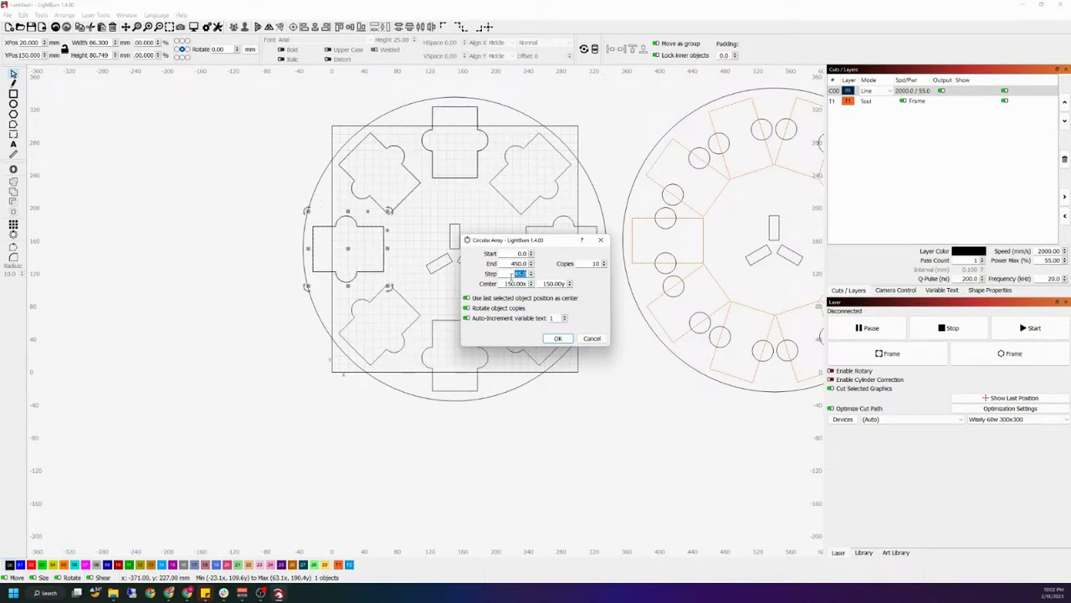
{"action": "left_click", "coordinate": [592, 338]}
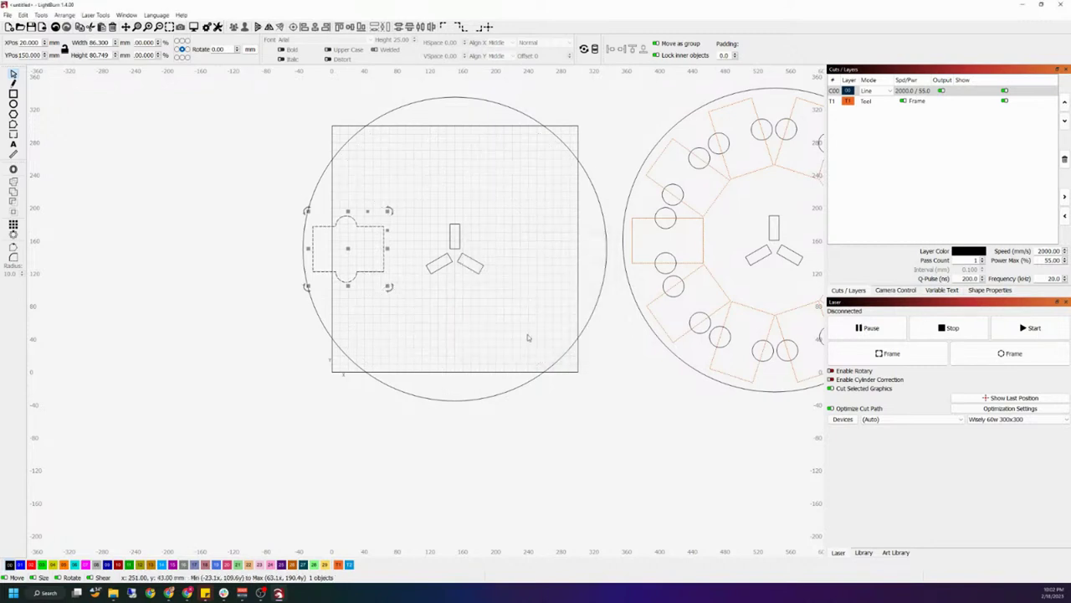
Create a circular array of 10 copies of the welded shape from 0 to 360° in 36° steps, centred at X 150, Y 150 mm.
{"action": "left_click", "coordinate": [13, 234]}
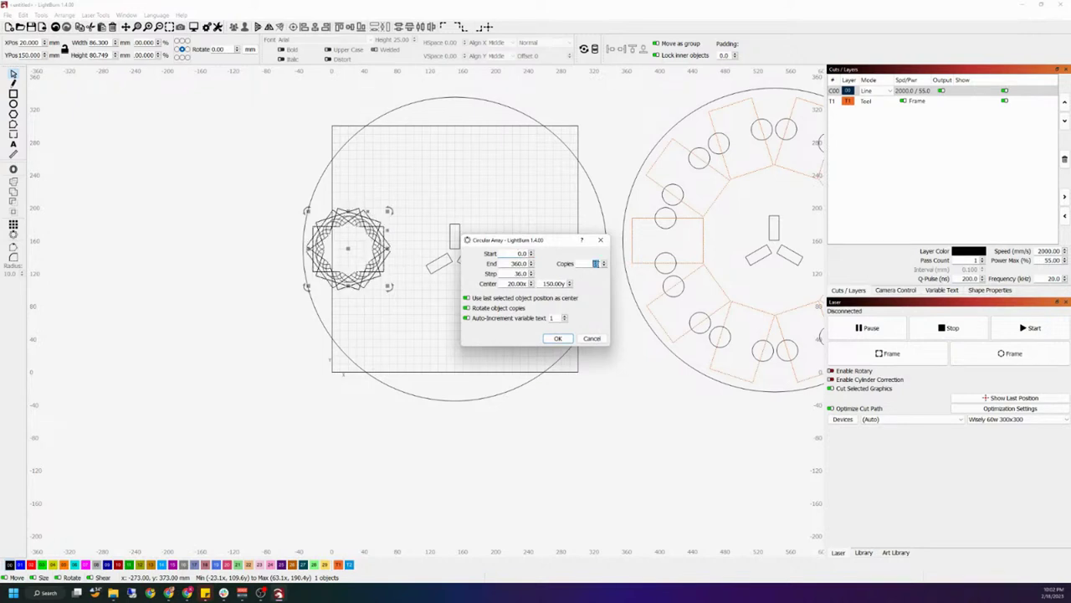
{"action": "double_click", "coordinate": [513, 283]}
{"action": "type", "text": "150x"}
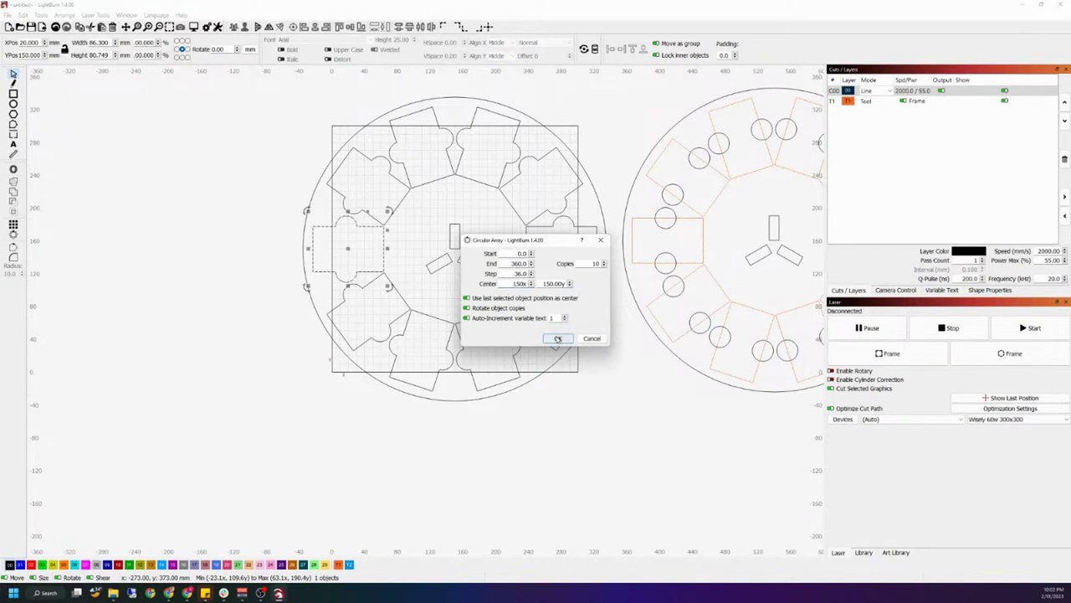
{"action": "left_click", "coordinate": [558, 339]}
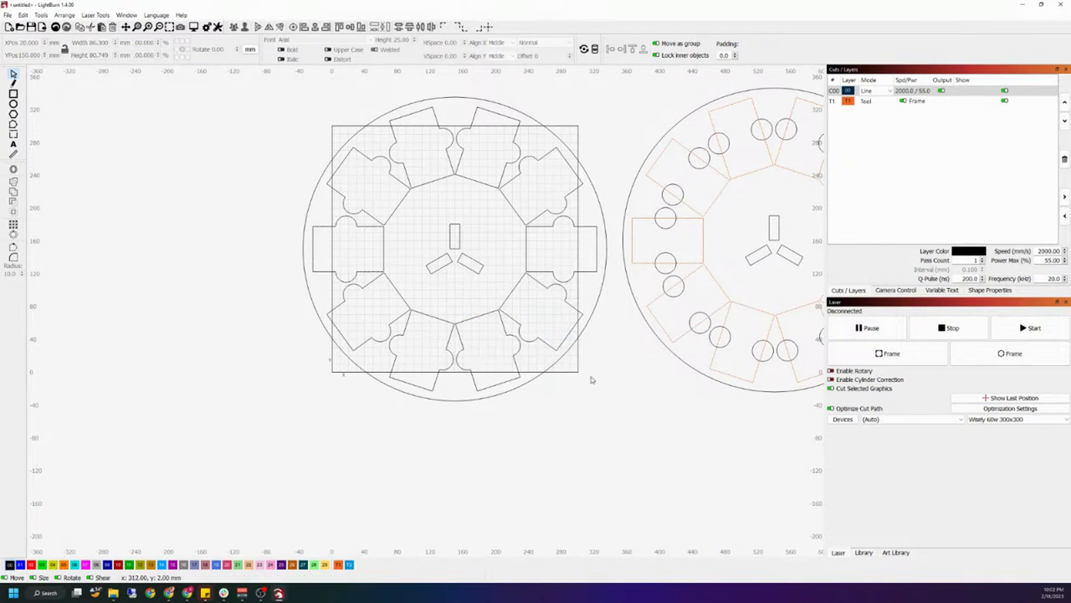
Group the welded layout and the layout with T1 guides as two separate groups.
{"action": "scroll", "coordinate": [602, 385], "scroll_direction": "down", "scroll_amount": 3}
{"action": "left_click_drag", "start_coordinate": [628, 411], "coordinate": [421, 378]}
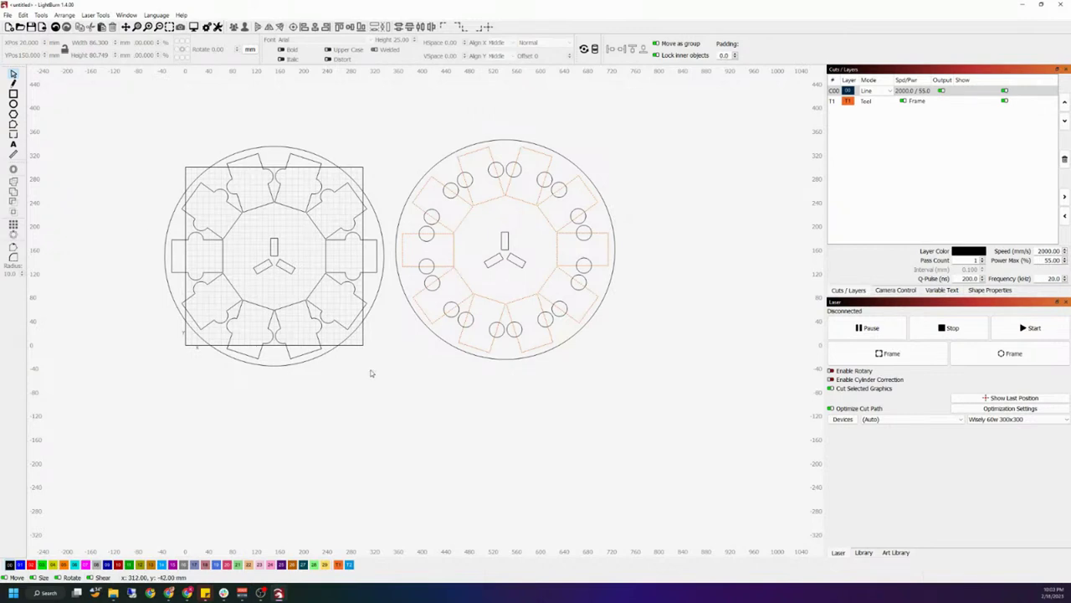
{"action": "left_click_drag", "start_coordinate": [356, 372], "coordinate": [165, 119]}
{"action": "left_click_drag", "start_coordinate": [630, 366], "coordinate": [578, 328]}
{"action": "left_click_drag", "start_coordinate": [675, 411], "coordinate": [430, 162]}
Align the centre of the welded layout with that of the T1-guide layout to compare them overlaid.
{"action": "left_click_drag", "start_coordinate": [645, 403], "coordinate": [184, 124]}
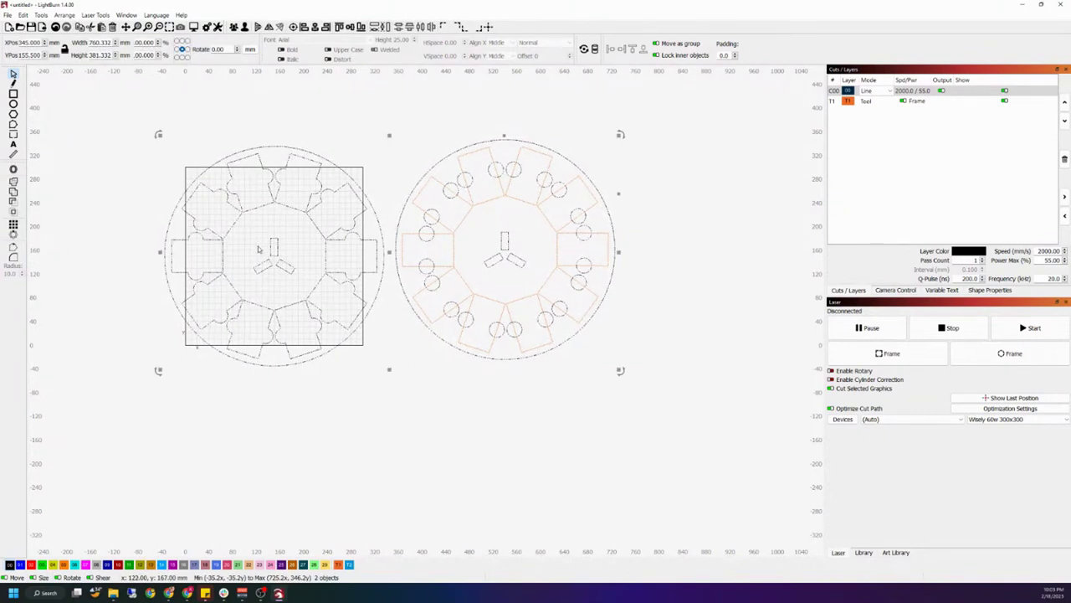
{"action": "scroll", "coordinate": [260, 249], "scroll_direction": "left", "scroll_amount": 1}
{"action": "left_click", "coordinate": [294, 27]}
{"action": "left_click", "coordinate": [474, 372]}
{"action": "scroll", "coordinate": [476, 335], "scroll_direction": "up", "scroll_amount": 6}
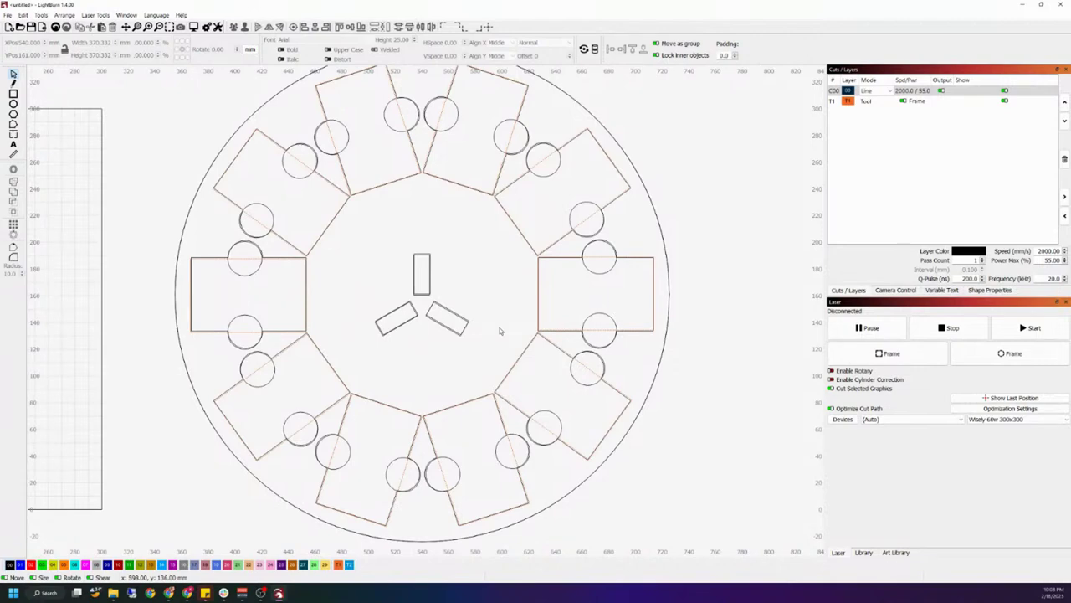
{"action": "scroll", "coordinate": [500, 331], "scroll_direction": "down", "scroll_amount": 3}
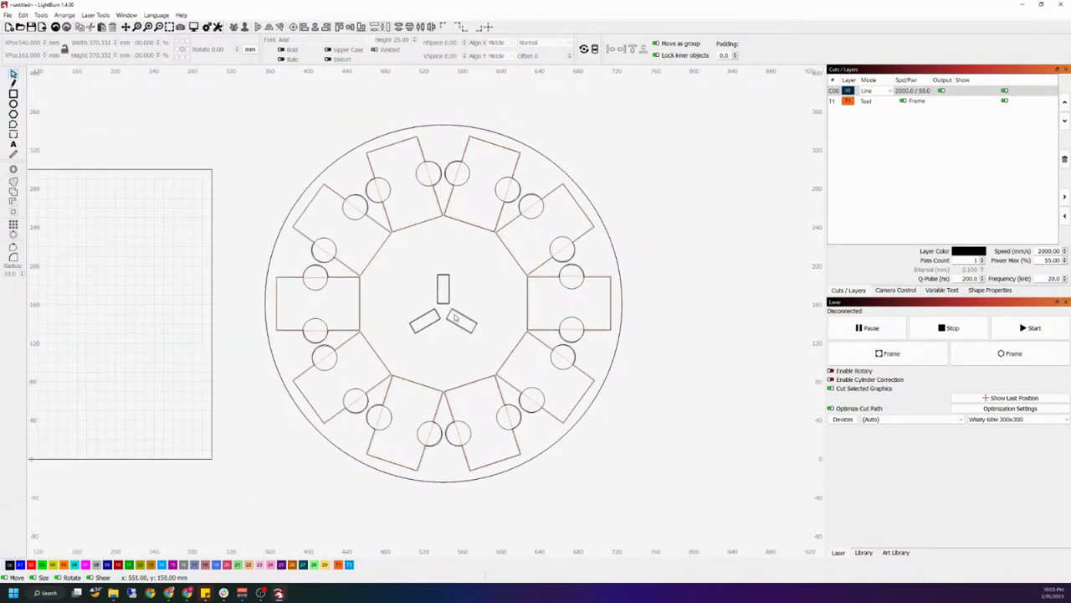
Move the welded layout off the T1-guide layout and back onto the work area at about X 152, Y 158 mm.
{"action": "left_click", "coordinate": [459, 317]}
{"action": "left_click_drag", "start_coordinate": [452, 312], "coordinate": [69, 311]}
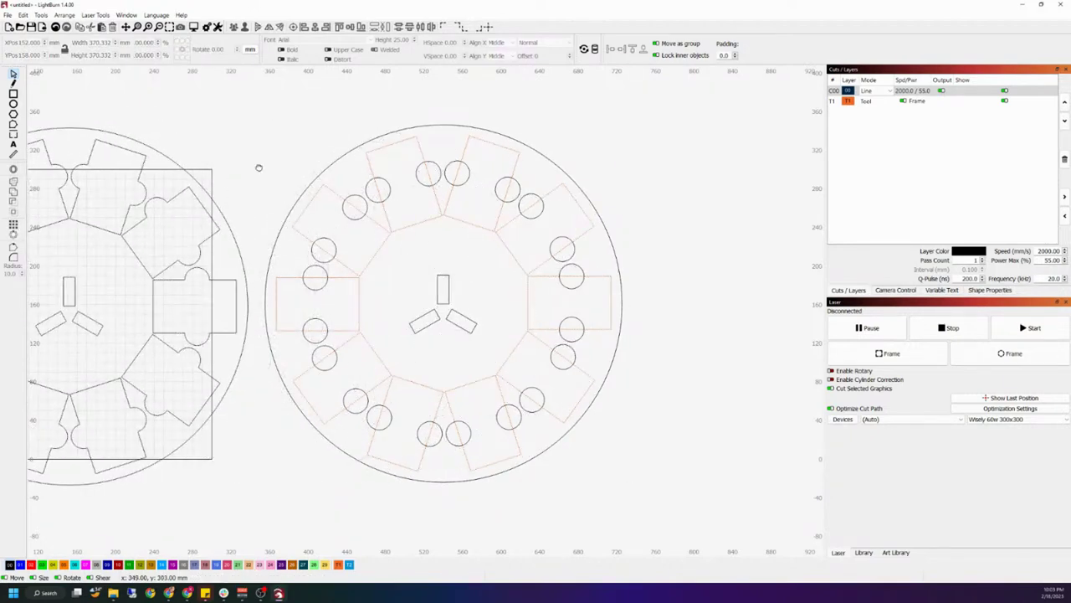
{"action": "scroll", "coordinate": [340, 155], "scroll_direction": "down", "scroll_amount": 2}
{"action": "scroll", "coordinate": [335, 148], "scroll_direction": "up", "scroll_amount": 1}
{"action": "scroll", "coordinate": [335, 148], "scroll_direction": "left", "scroll_amount": 2}
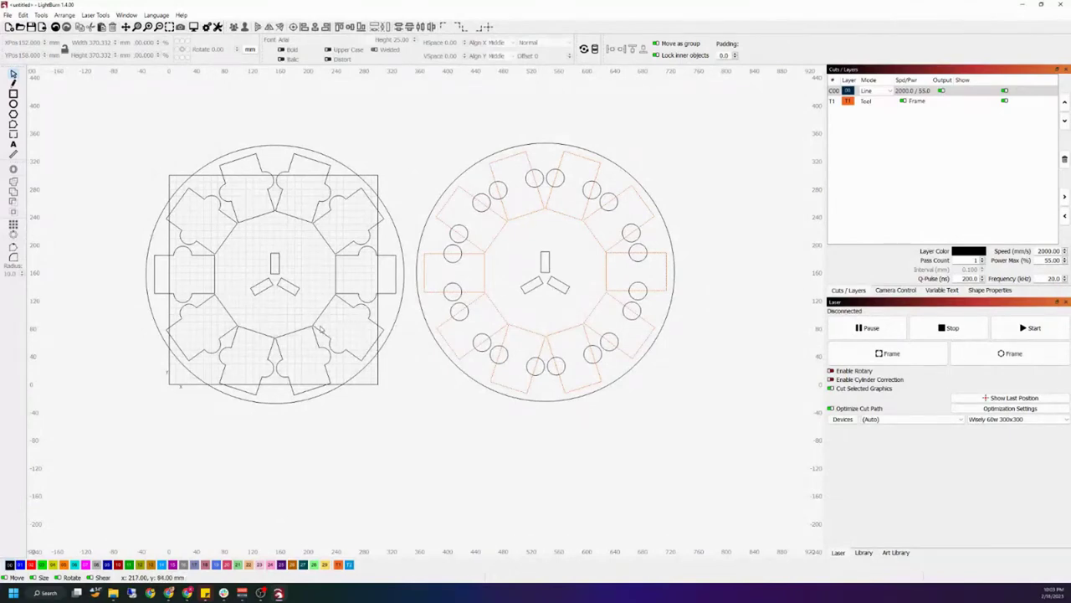
{"action": "left_click_drag", "start_coordinate": [675, 401], "coordinate": [564, 310]}
{"action": "left_click_drag", "start_coordinate": [350, 426], "coordinate": [311, 398]}
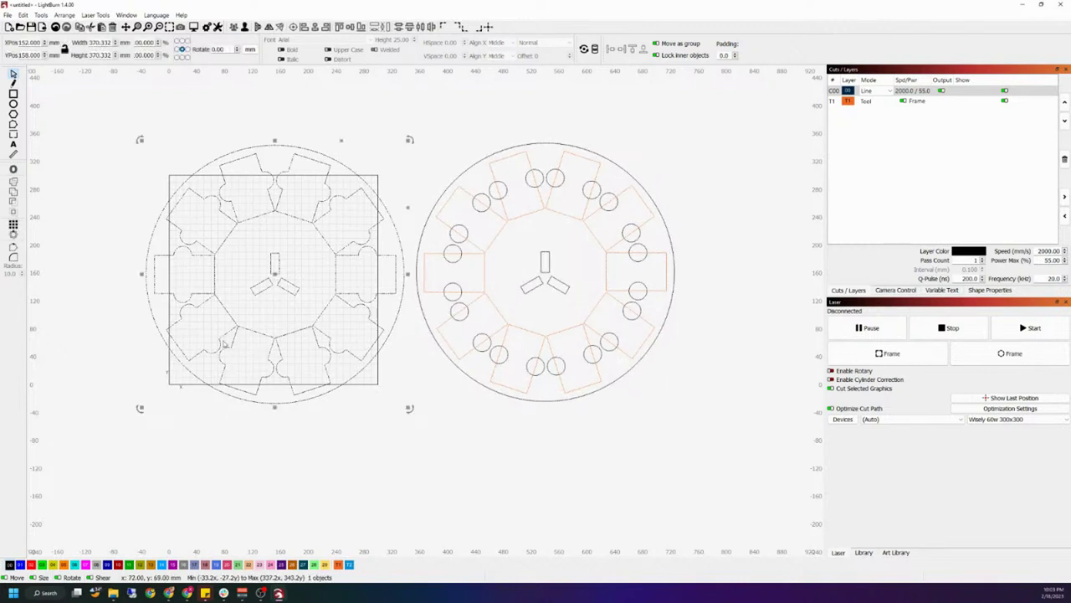
{"action": "left_click", "coordinate": [358, 422]}
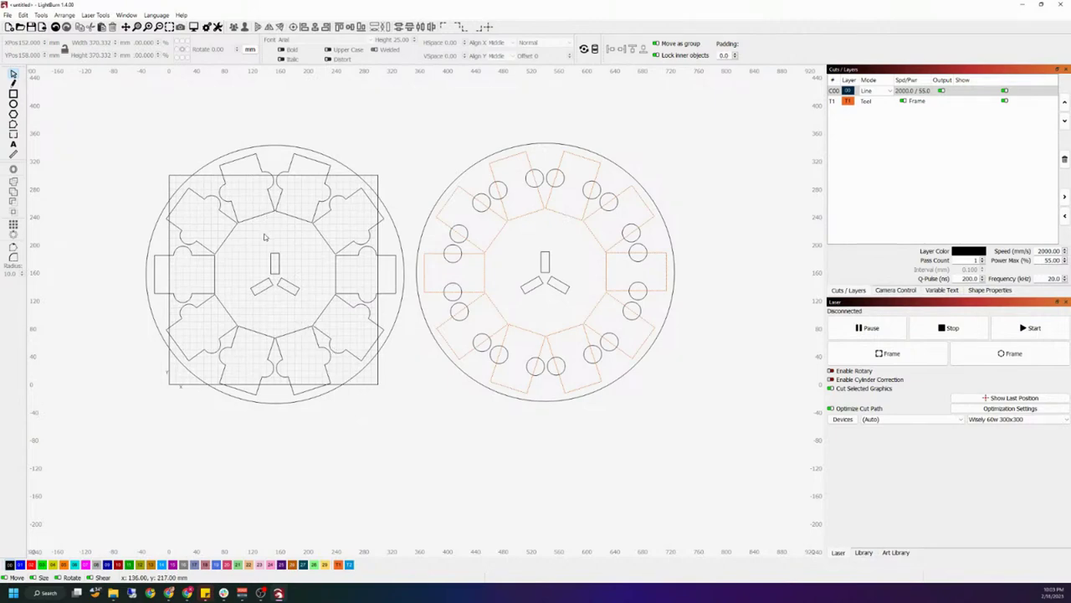
Add the text "Business Card Jig V1" and place it above the three small centre rectangles at about X 154, Y 213 mm.
{"action": "scroll", "coordinate": [266, 228], "scroll_direction": "up", "scroll_amount": 6}
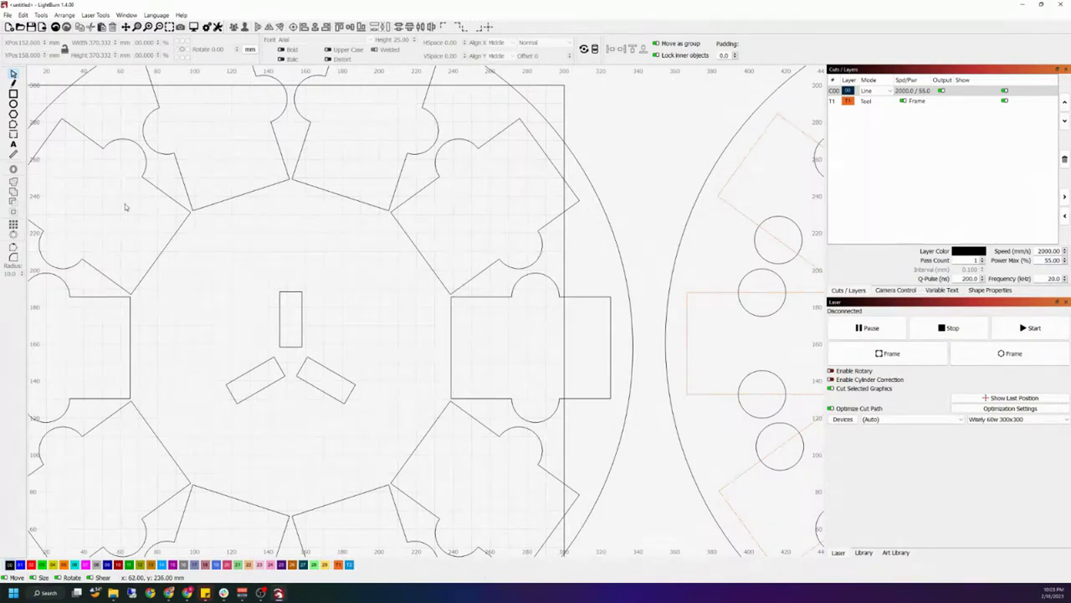
{"action": "left_click", "coordinate": [14, 144]}
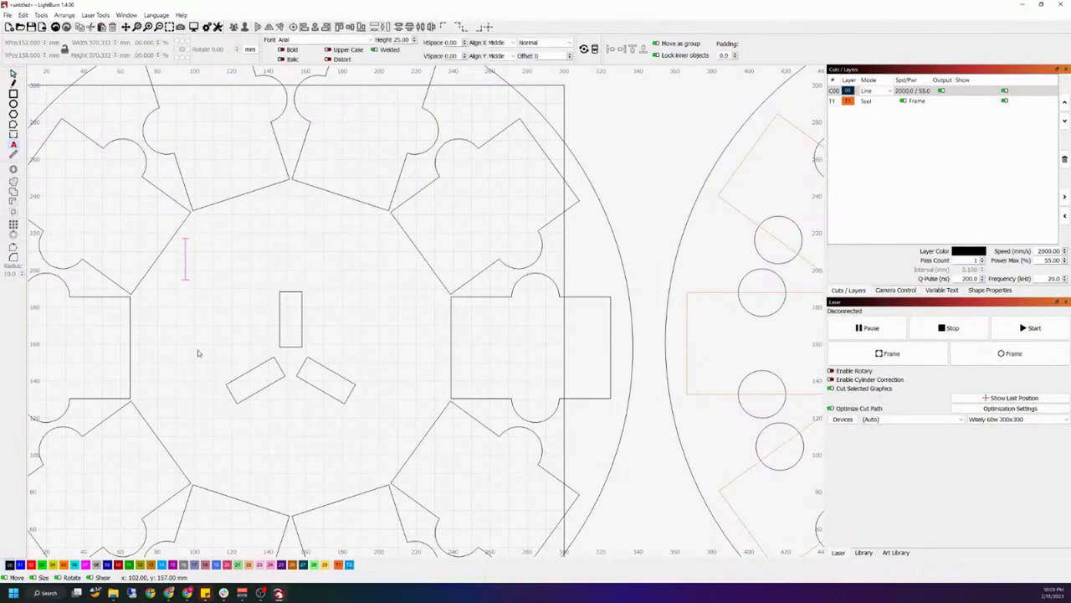
{"action": "type", "text": "Bus"}
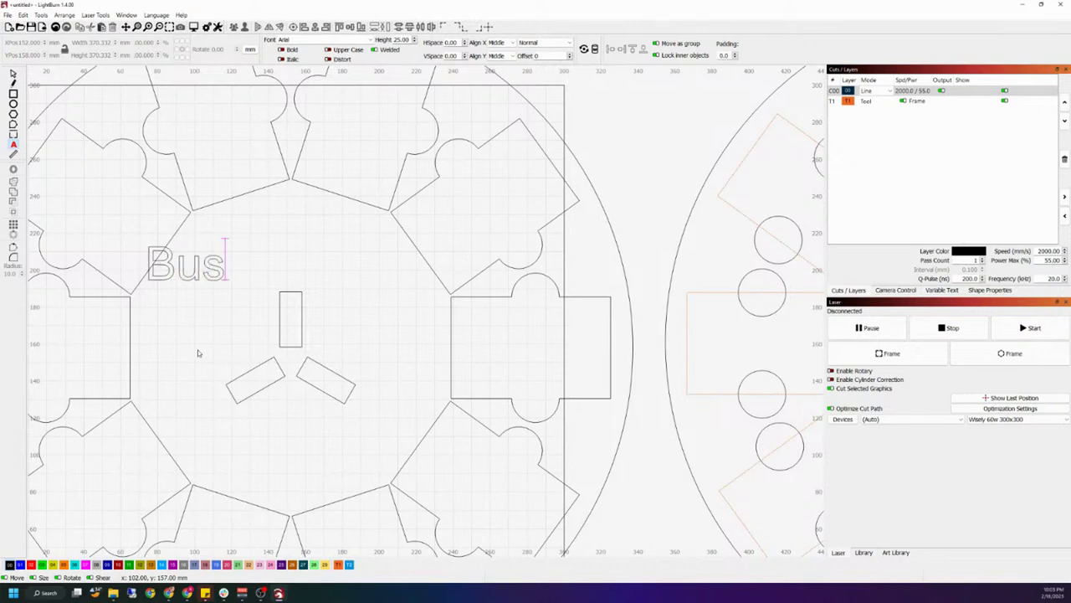
{"action": "type", "text": "iness Card JK"}
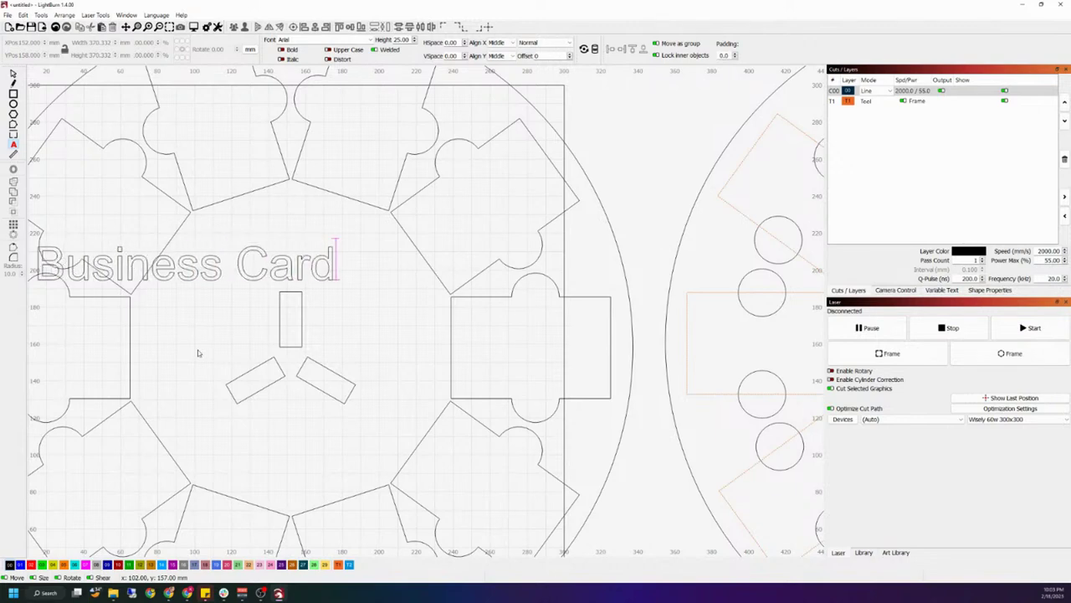
{"action": "key", "text": "BackSpace"}
{"action": "type", "text": "o"}
{"action": "key", "text": "BackSpace"}
{"action": "type", "text": "g"}
{"action": "key", "text": "BackSpace"}
{"action": "key", "text": "BackSpace"}
{"action": "type", "text": "Jig"}
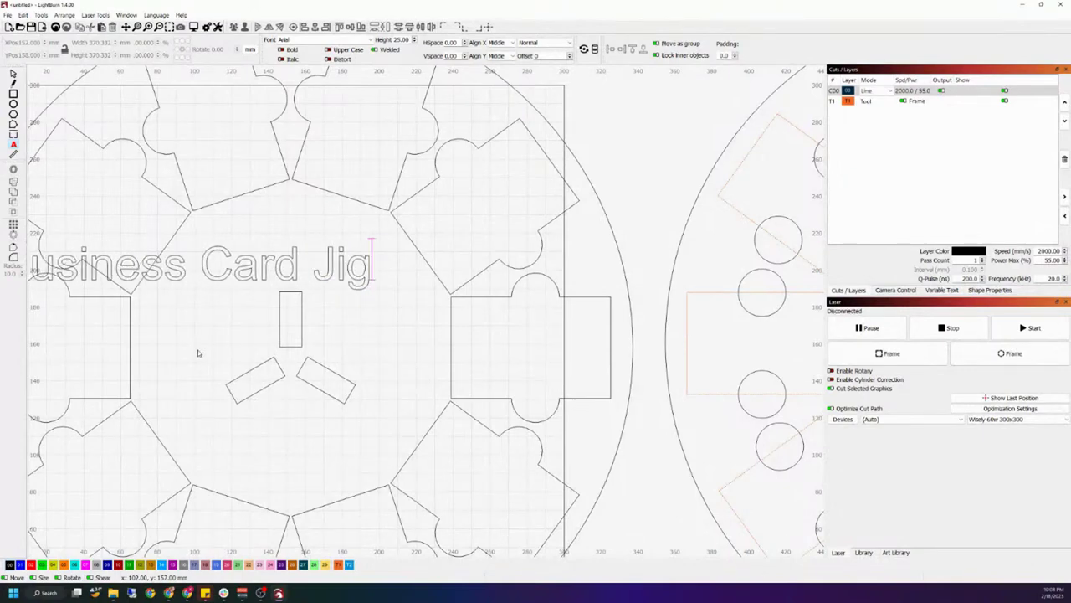
{"action": "type", "text": " V1"}
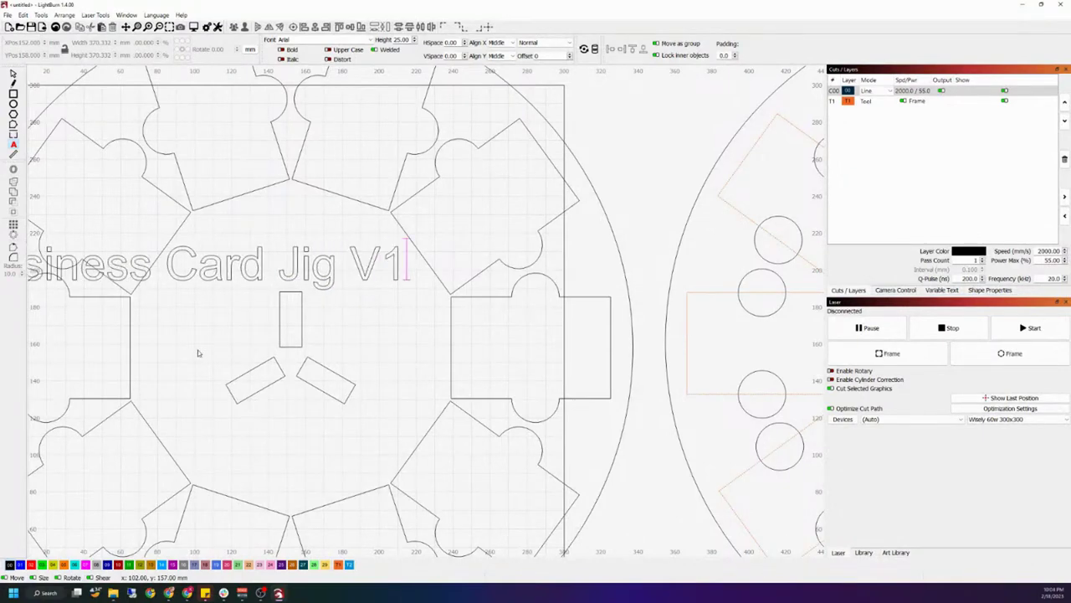
{"action": "left_click", "coordinate": [12, 74]}
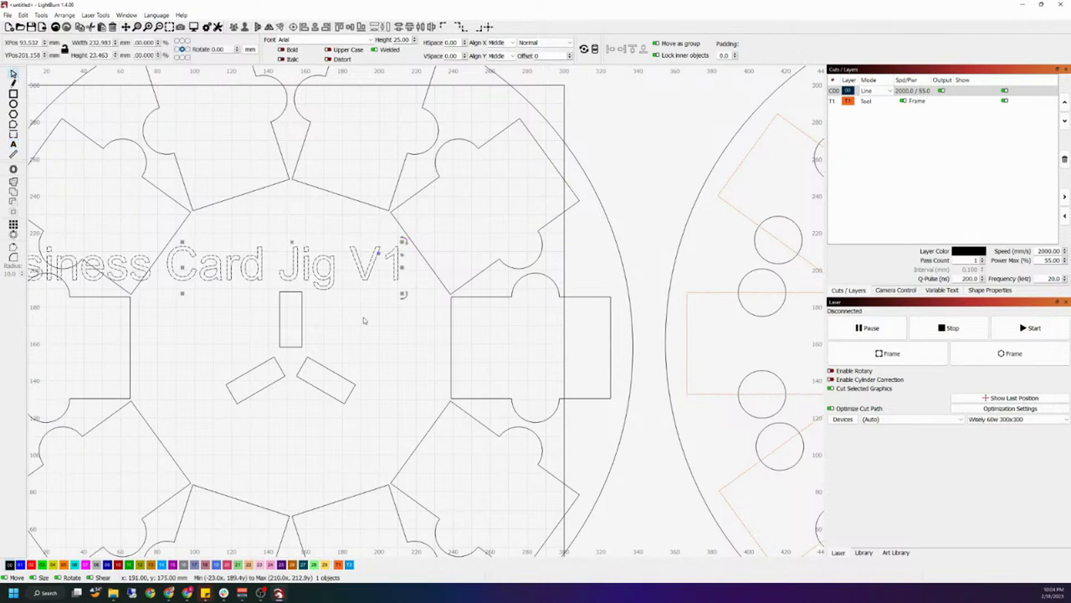
{"action": "left_click_drag", "start_coordinate": [232, 272], "coordinate": [343, 256]}
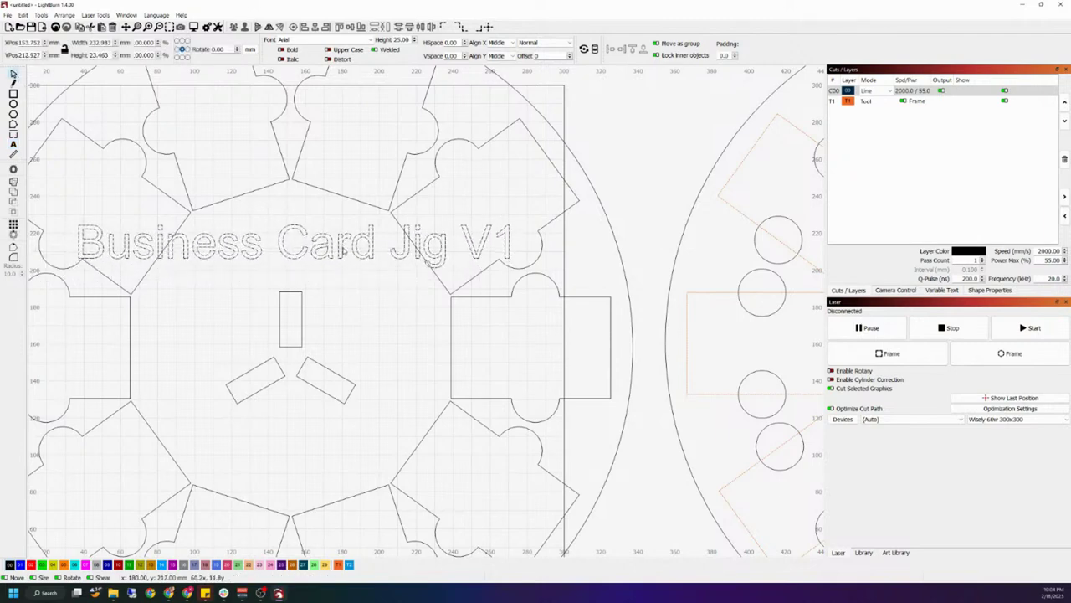
Bend the title text into an arc, reduce its height to about 17 mm and place it at about X 152, Y 209 mm.
{"action": "left_click_drag", "start_coordinate": [505, 240], "coordinate": [427, 389]}
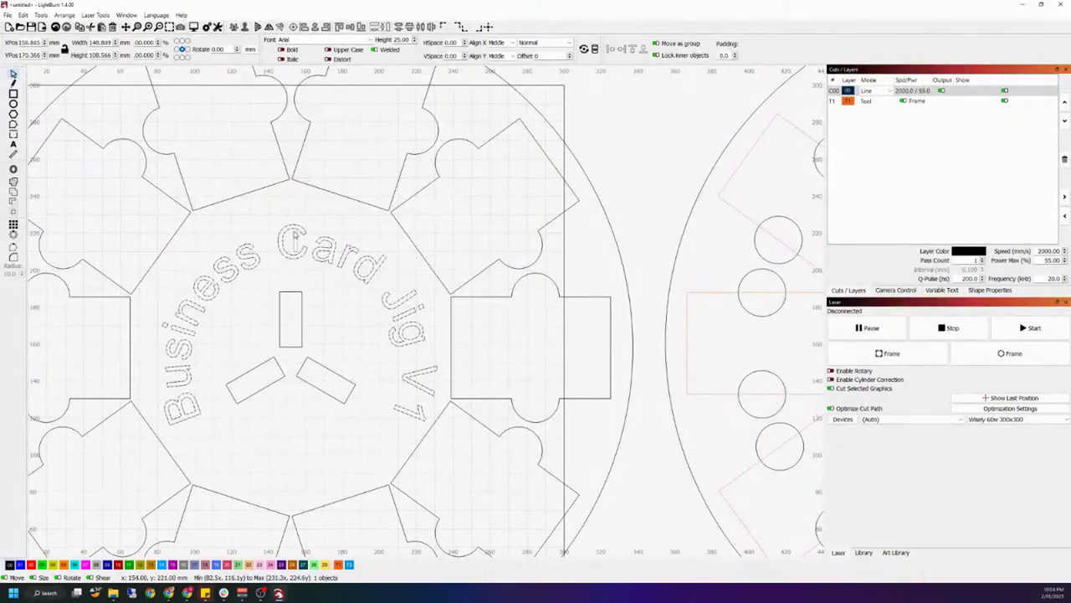
{"action": "left_click_drag", "start_coordinate": [441, 221], "coordinate": [290, 220]}
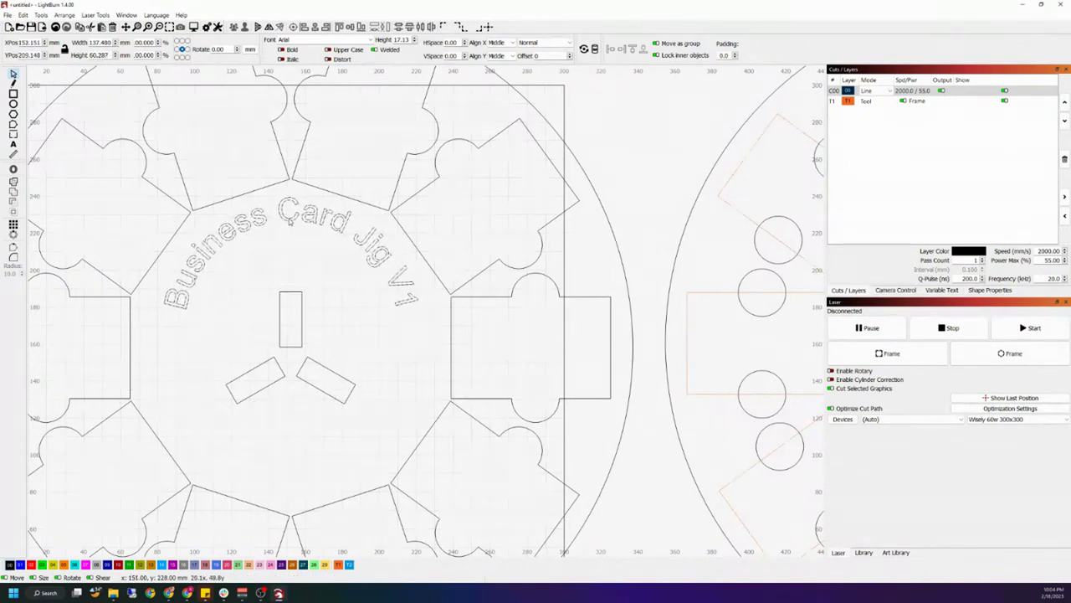
{"action": "left_click", "coordinate": [356, 307]}
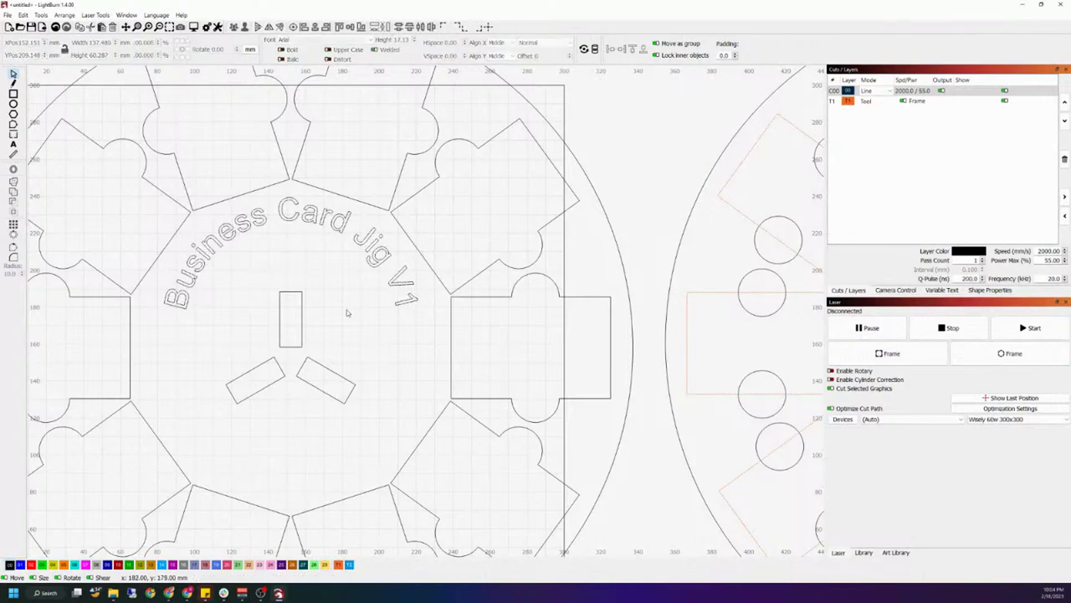
Ungroup the welded jig layout that surrounds the title text.
{"action": "scroll", "coordinate": [181, 318], "scroll_direction": "down", "scroll_amount": 3}
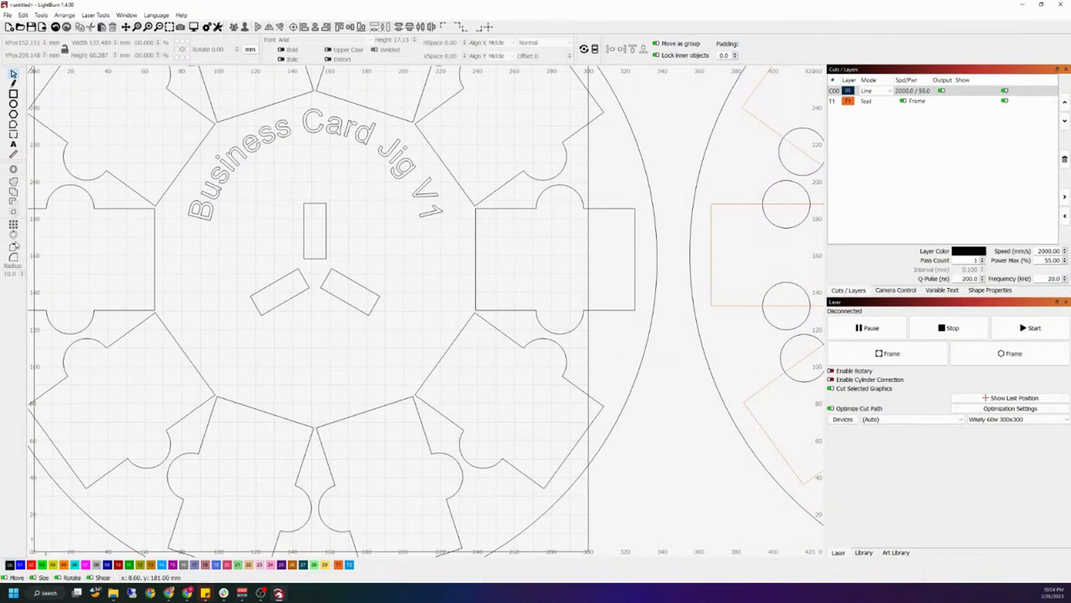
{"action": "left_click", "coordinate": [154, 281]}
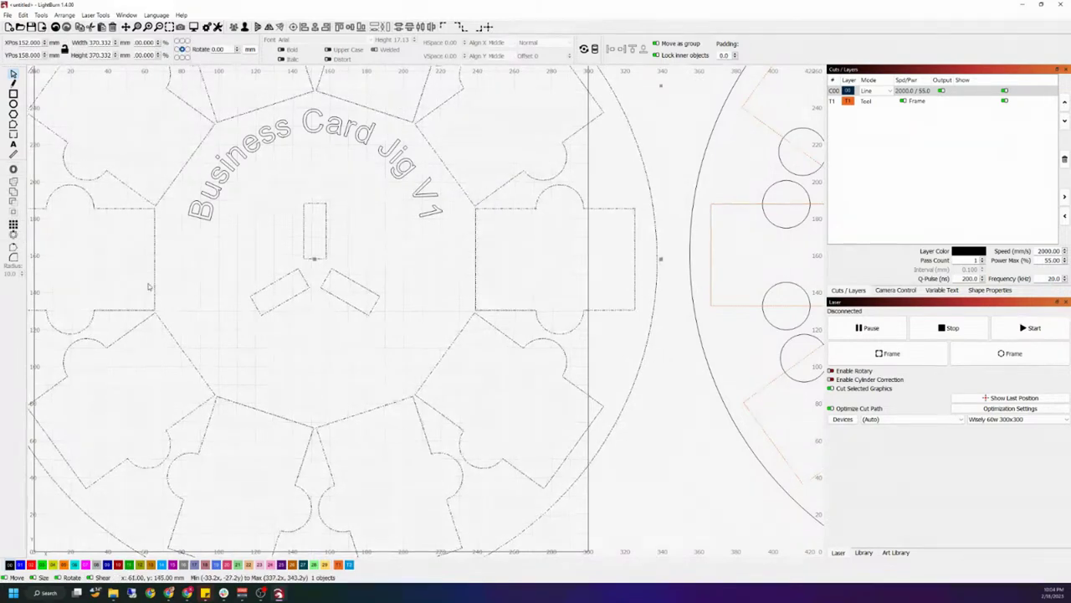
{"action": "key", "text": "ctrl+u"}
Check the step angle in the Circular Array settings for one card pocket, trying centre X 150, without applying the array.
{"action": "left_click", "coordinate": [137, 284]}
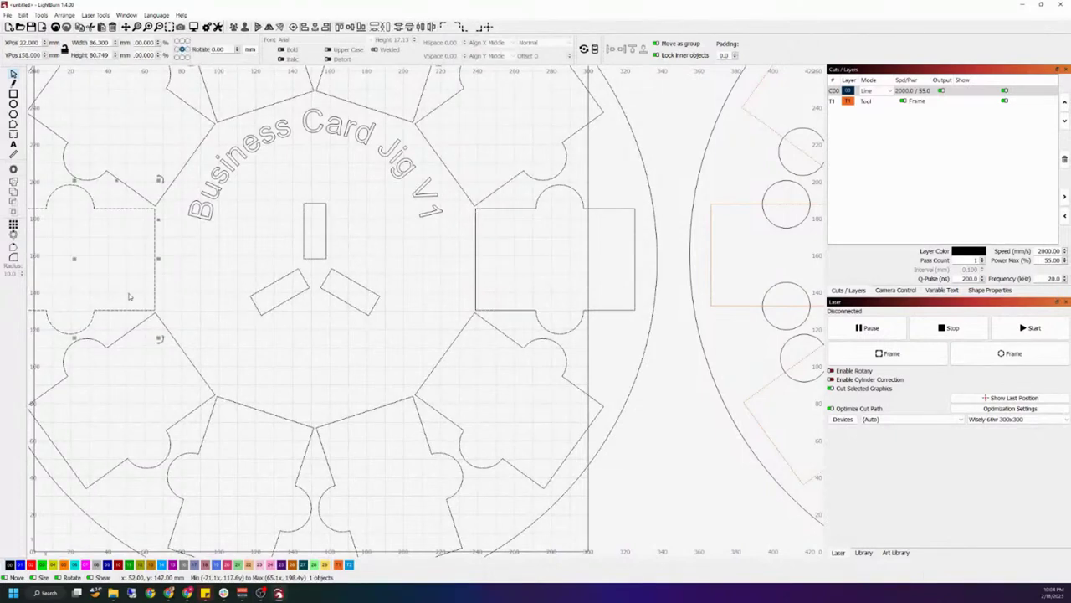
{"action": "left_click", "coordinate": [12, 235]}
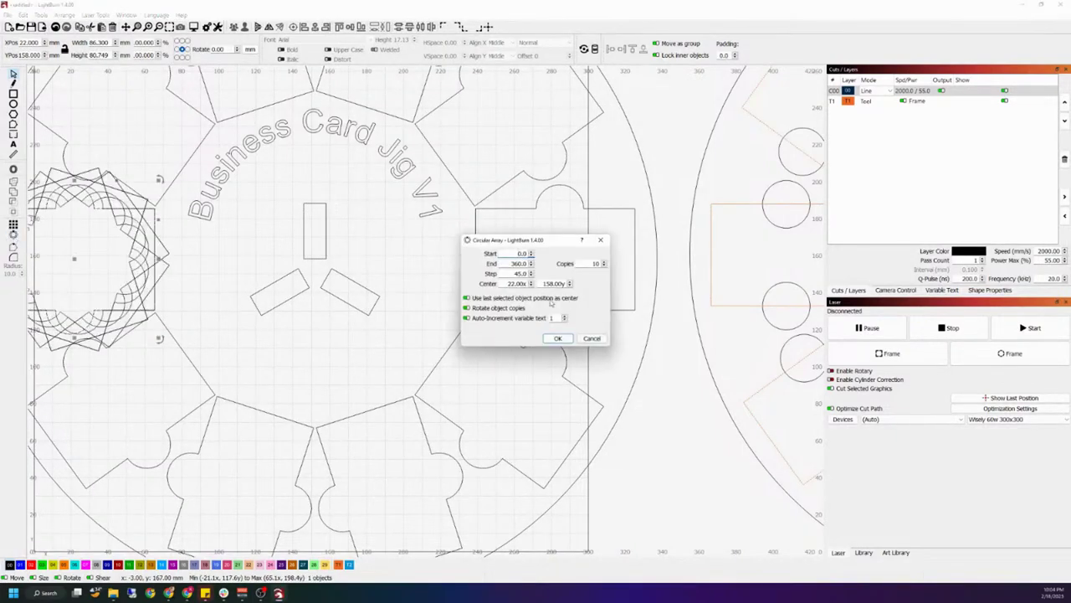
{"action": "double_click", "coordinate": [519, 283]}
{"action": "type", "text": "150"}
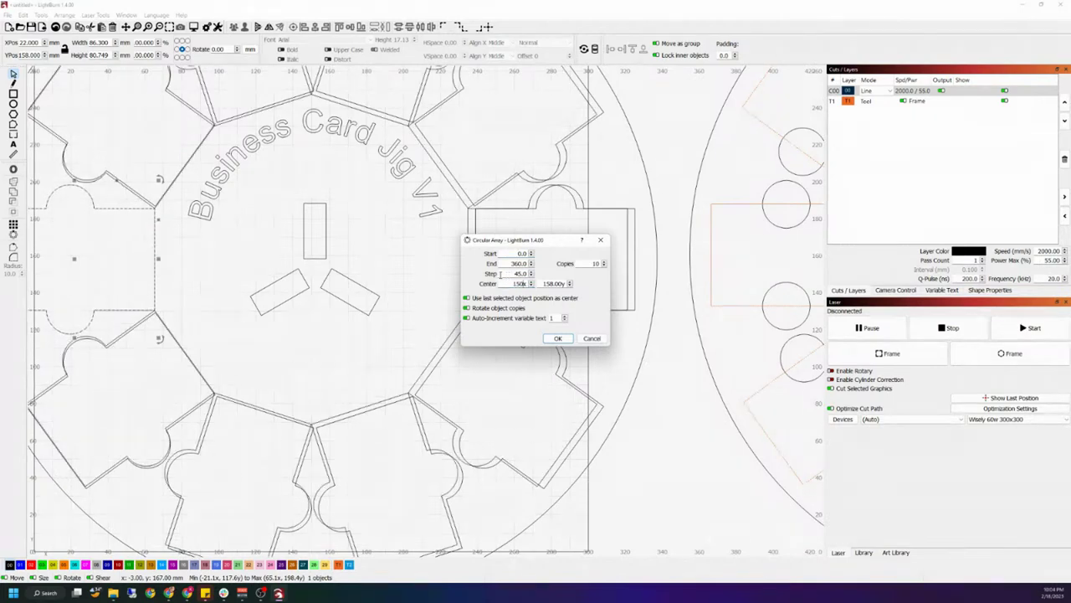
{"action": "double_click", "coordinate": [517, 274]}
{"action": "left_click", "coordinate": [592, 338]}
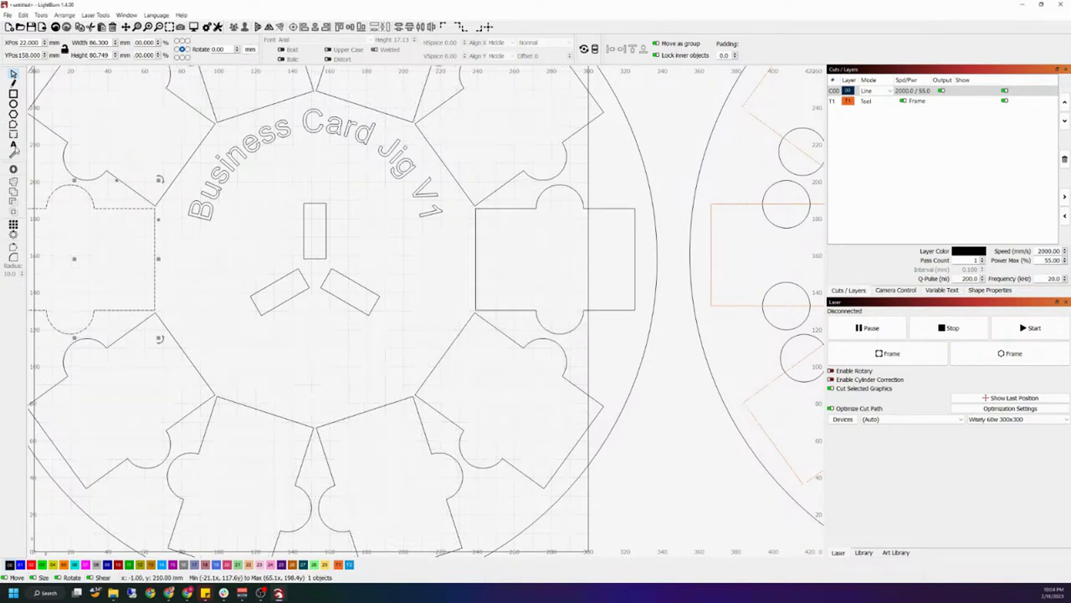
Add the text "45 angle" below the three centre rectangles, bend it into an upward-opening arc and place it at X 152, Y 86 mm.
{"action": "left_click", "coordinate": [13, 144]}
{"action": "left_click", "coordinate": [295, 374]}
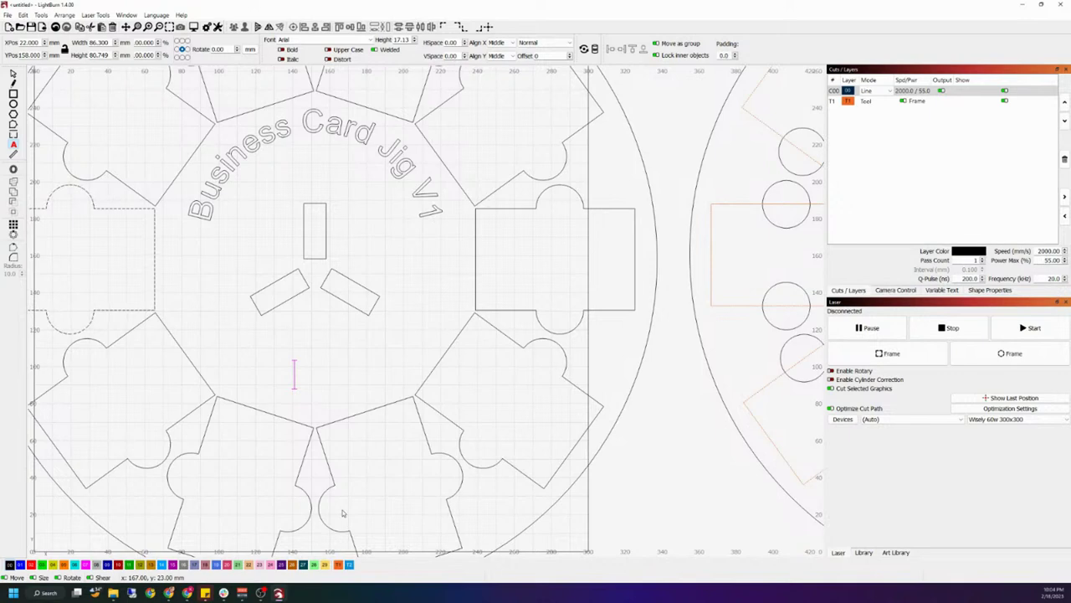
{"action": "type", "text": "45 angle"}
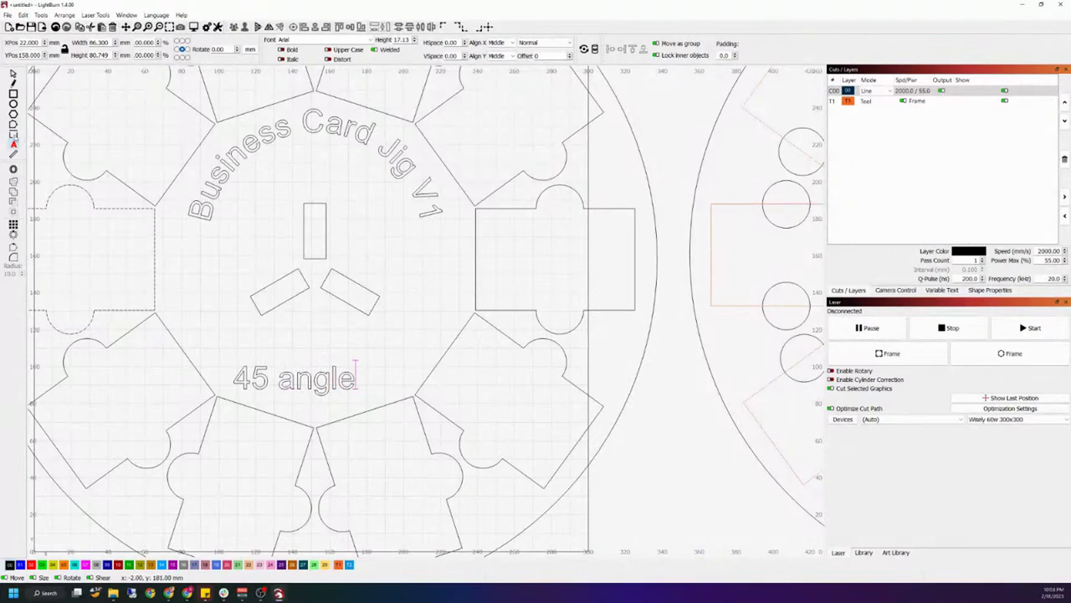
{"action": "left_click", "coordinate": [13, 73]}
{"action": "left_click", "coordinate": [326, 381]}
{"action": "left_click_drag", "start_coordinate": [355, 367], "coordinate": [339, 345]}
{"action": "left_click_drag", "start_coordinate": [295, 377], "coordinate": [316, 395]}
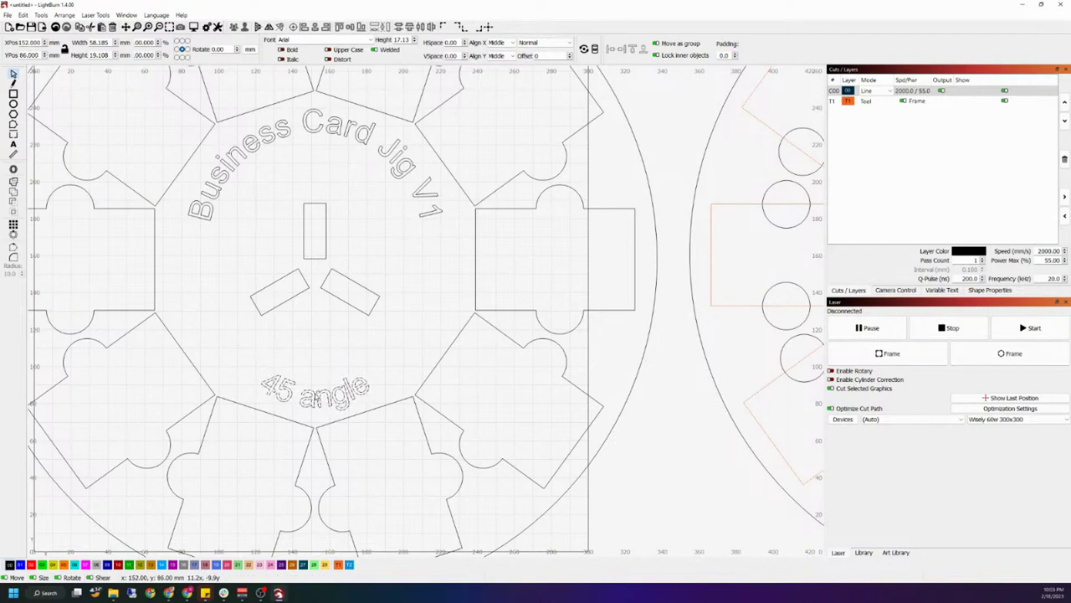
{"action": "left_click", "coordinate": [333, 370]}
Assign both curved texts, the title and "45 angle", to the blue fill layer C01.
{"action": "scroll", "coordinate": [347, 436], "scroll_direction": "down", "scroll_amount": 2}
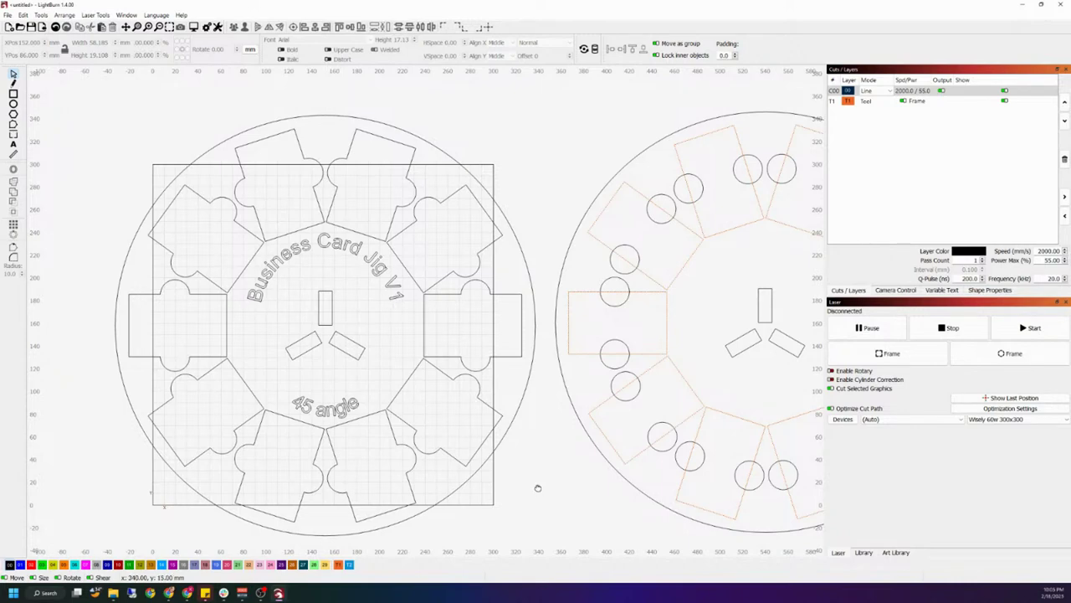
{"action": "left_click_drag", "start_coordinate": [483, 384], "coordinate": [419, 339]}
{"action": "left_click_drag", "start_coordinate": [512, 389], "coordinate": [437, 372]}
{"action": "scroll", "coordinate": [411, 386], "scroll_direction": "down", "scroll_amount": 2}
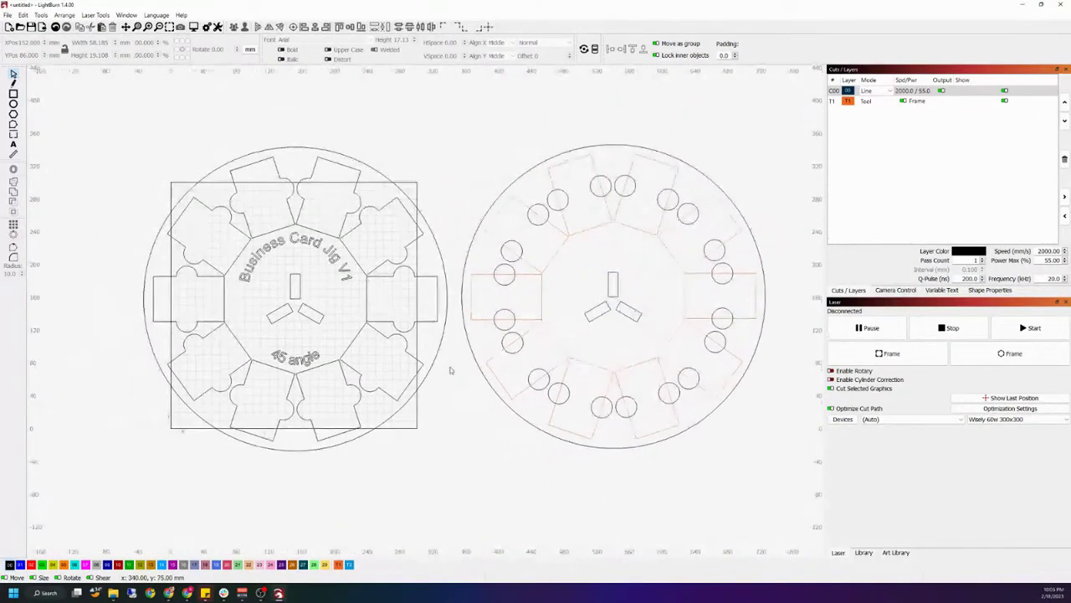
{"action": "left_click", "coordinate": [339, 272]}
{"action": "left_click", "coordinate": [301, 358], "text": "shift"}
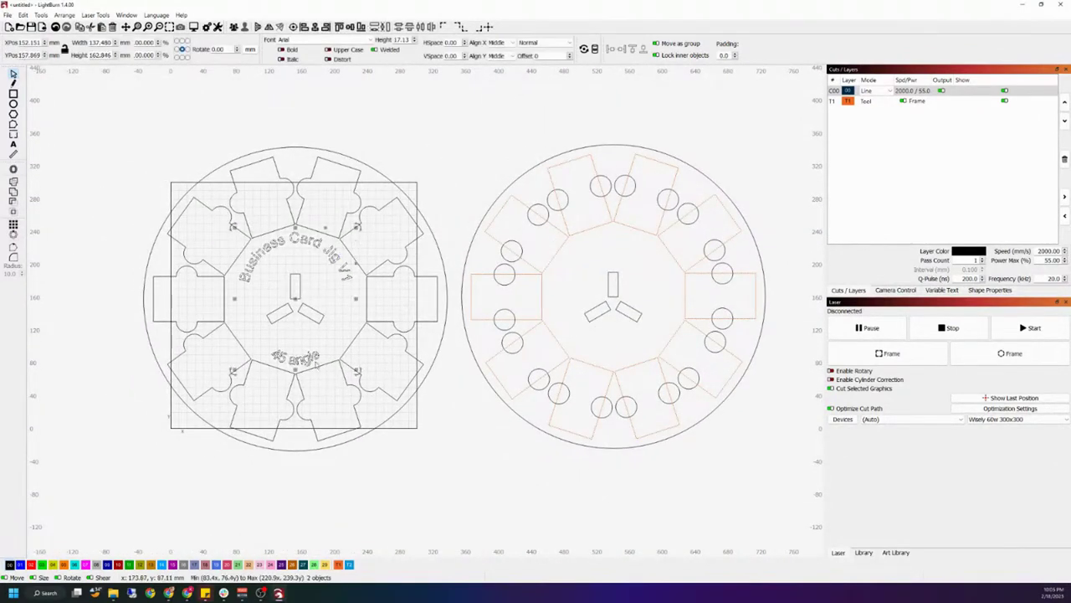
{"action": "left_click", "coordinate": [21, 565]}
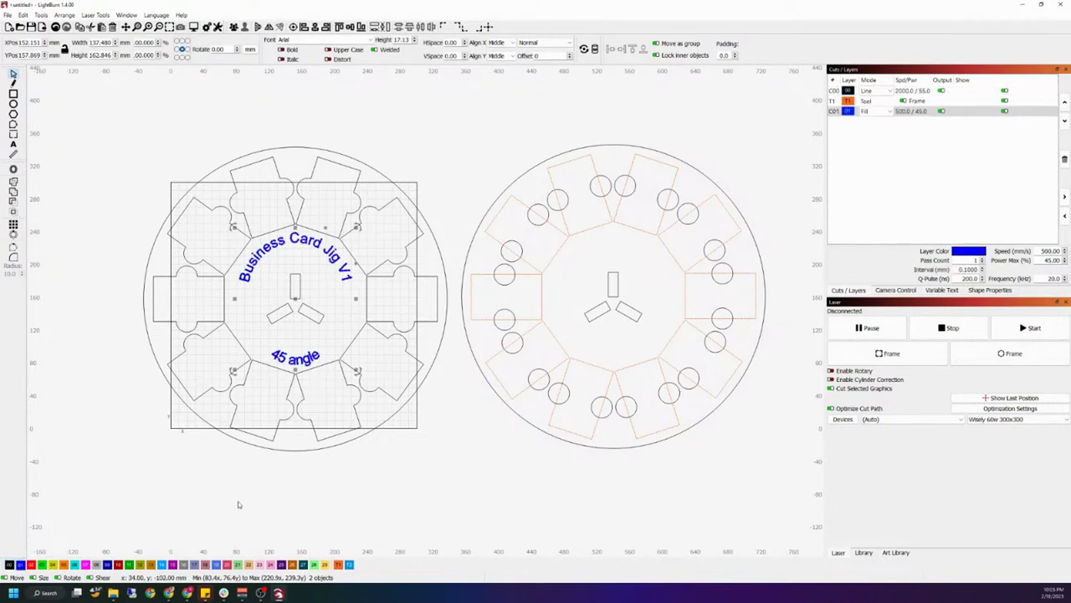
{"action": "left_click", "coordinate": [397, 490]}
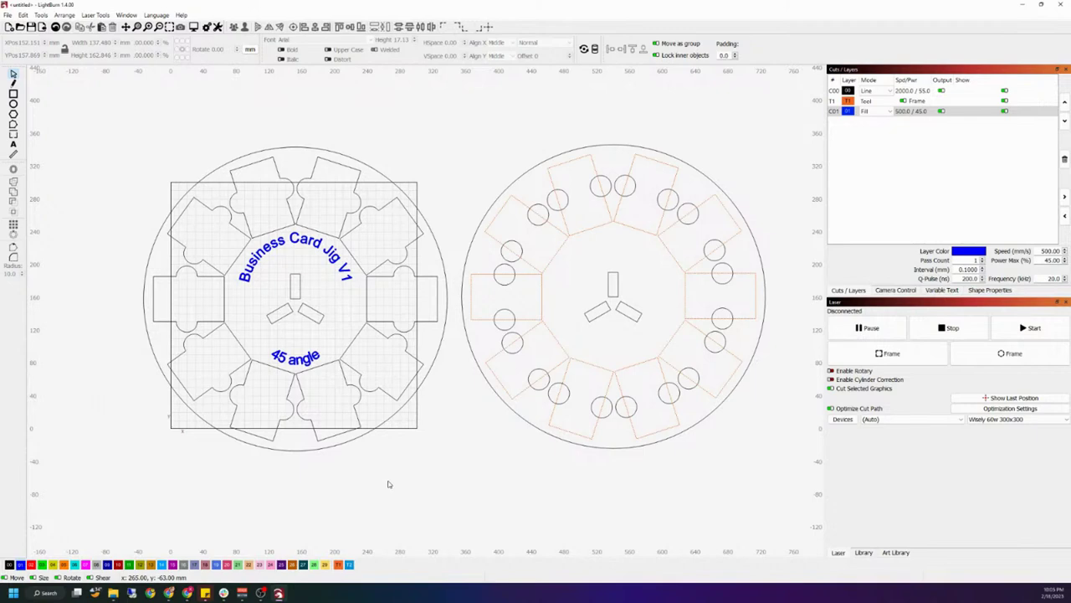
Cut both circular jig layouts, including their texts, out of the workspace.
{"action": "scroll", "coordinate": [397, 461], "scroll_direction": "right", "scroll_amount": 3}
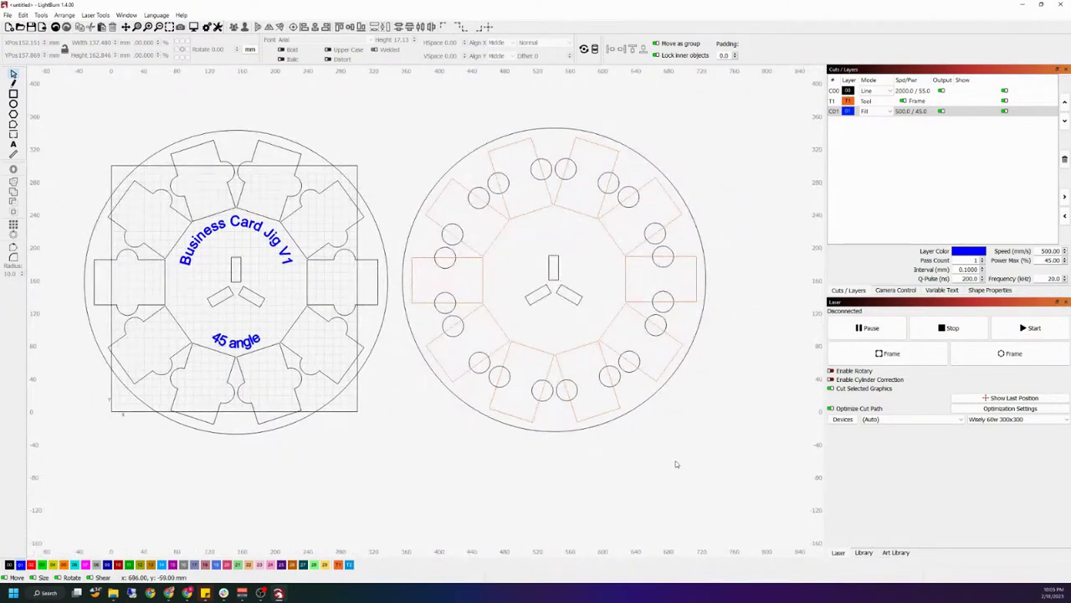
{"action": "left_click_drag", "start_coordinate": [673, 451], "coordinate": [90, 110]}
{"action": "key", "text": "Delete"}
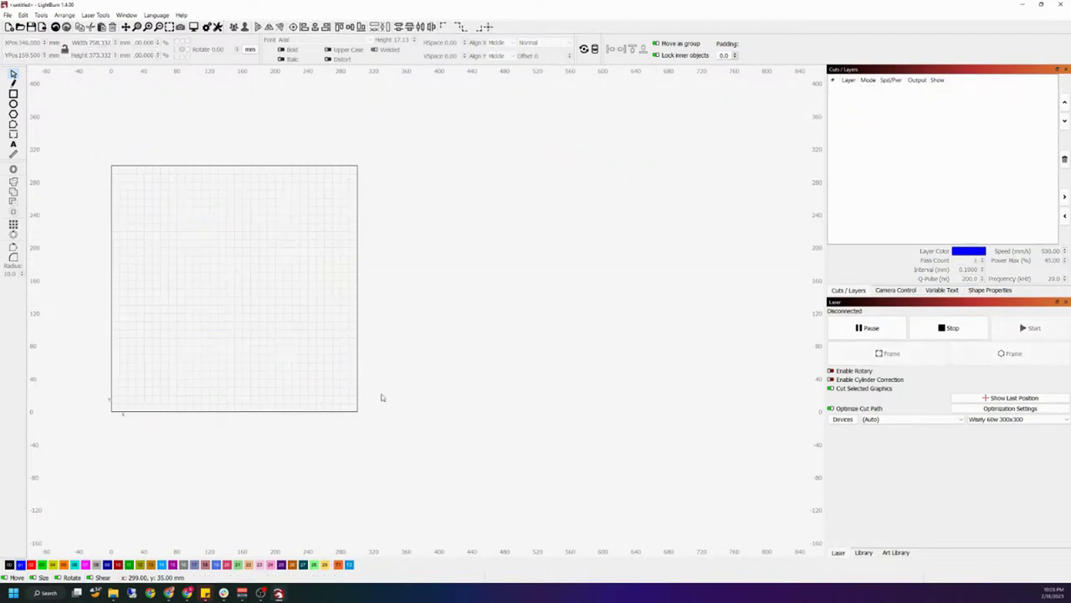
Switch the laser device to Ruida 6445G and paste both layouts onto its work area at about X 589, Y 211 mm.
{"action": "left_click", "coordinate": [1046, 420]}
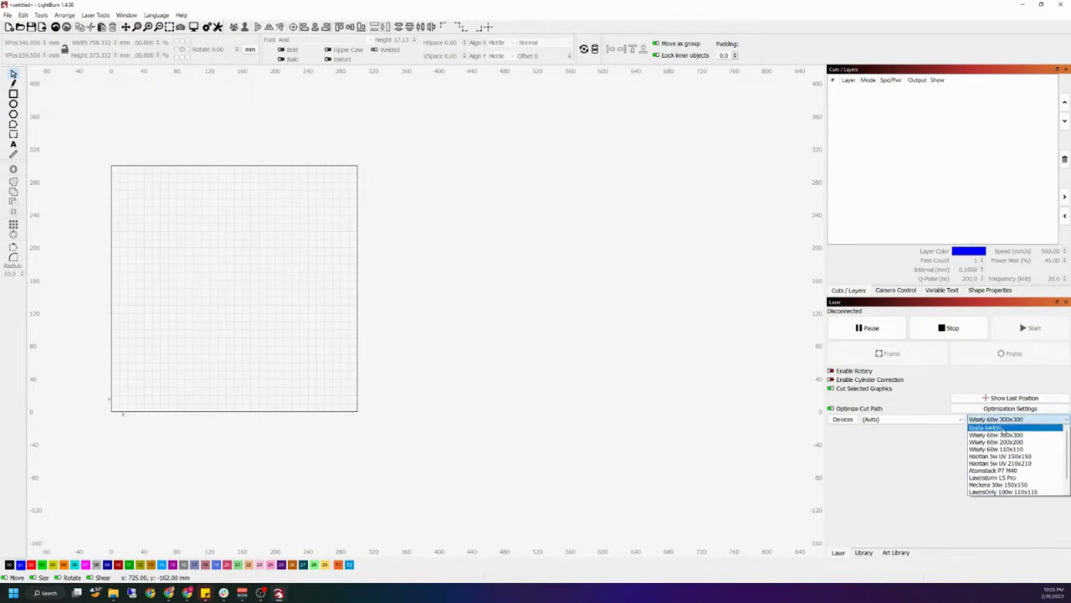
{"action": "left_click", "coordinate": [1003, 432]}
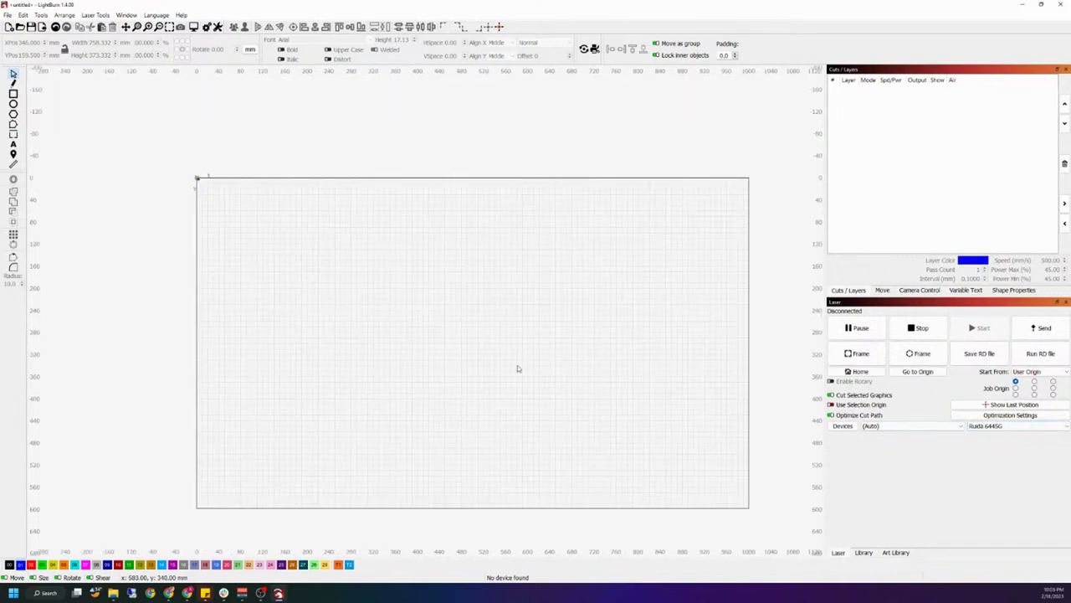
{"action": "key", "text": "ctrl+v"}
{"action": "left_click_drag", "start_coordinate": [494, 353], "coordinate": [523, 297]}
{"action": "left_click", "coordinate": [568, 468]}
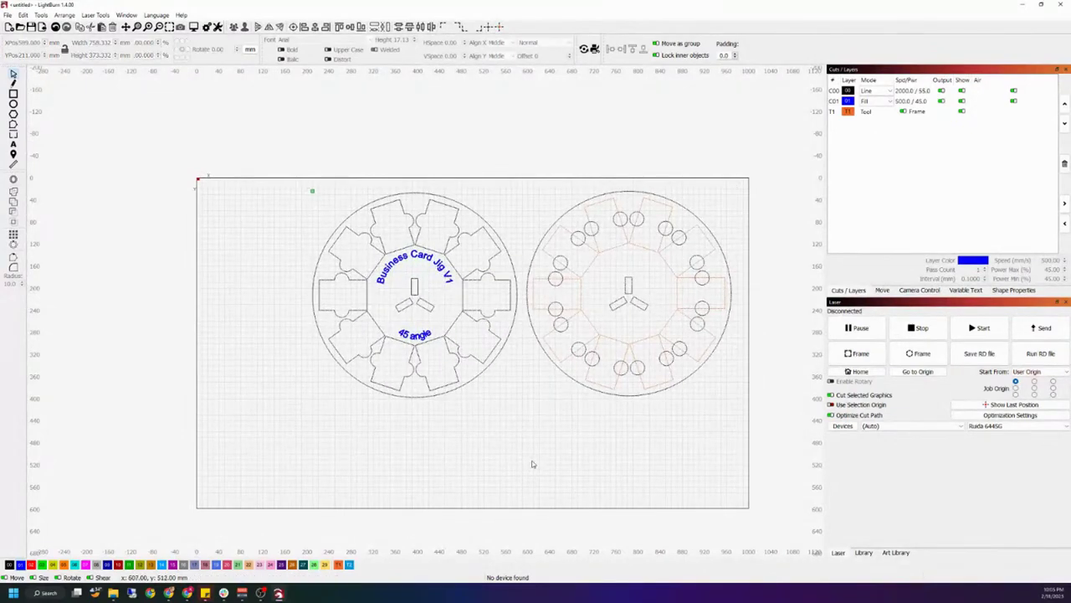
Review the Circular Array settings with both layouts selected, without applying the array.
{"action": "left_click_drag", "start_coordinate": [711, 431], "coordinate": [592, 449]}
{"action": "left_click_drag", "start_coordinate": [712, 459], "coordinate": [305, 247]}
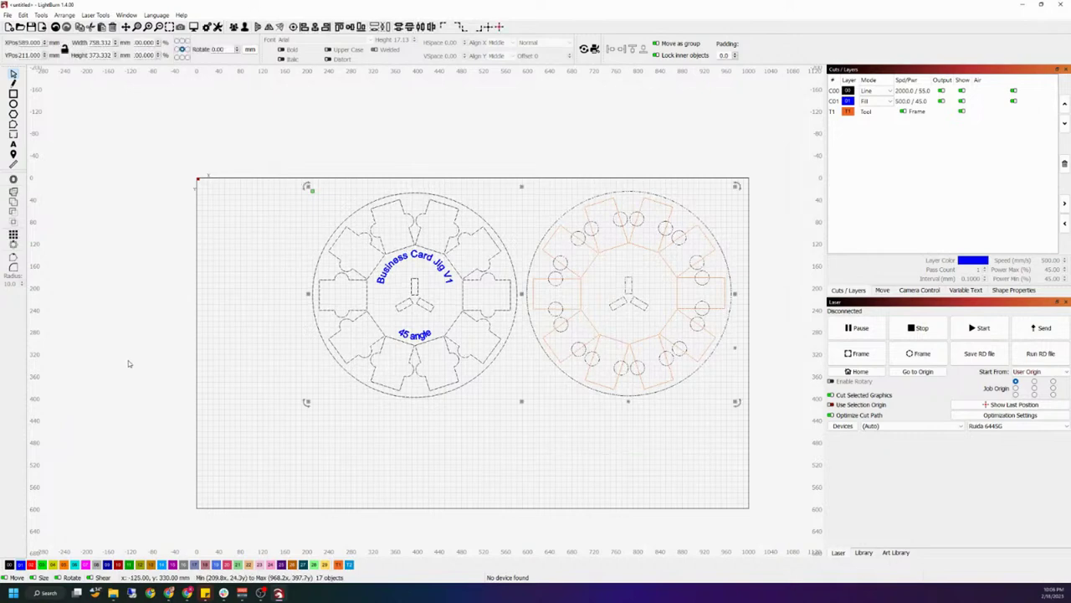
{"action": "left_click", "coordinate": [13, 247]}
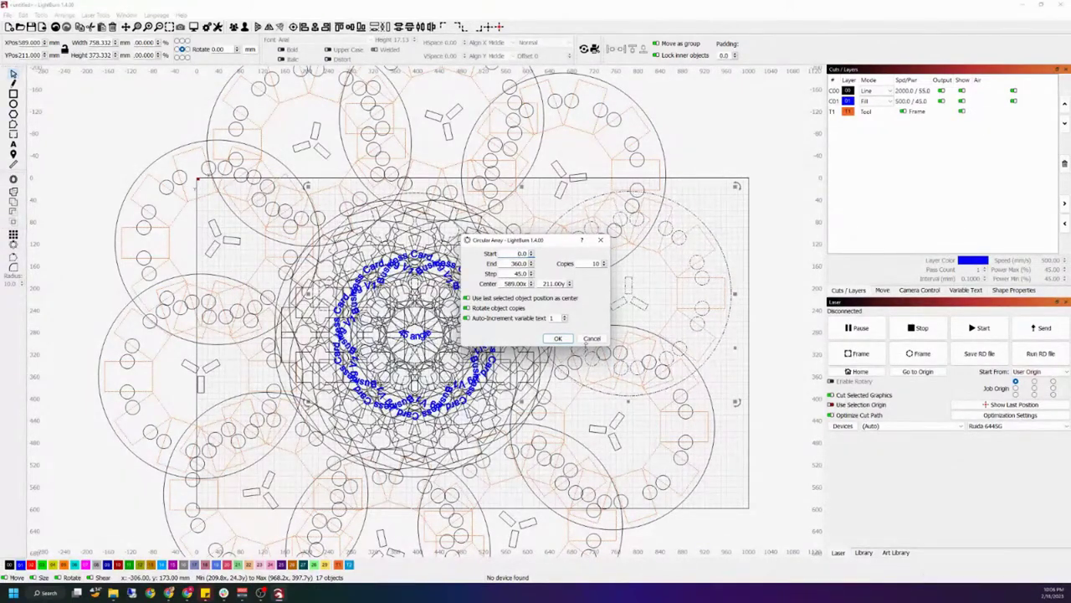
{"action": "left_click", "coordinate": [592, 338]}
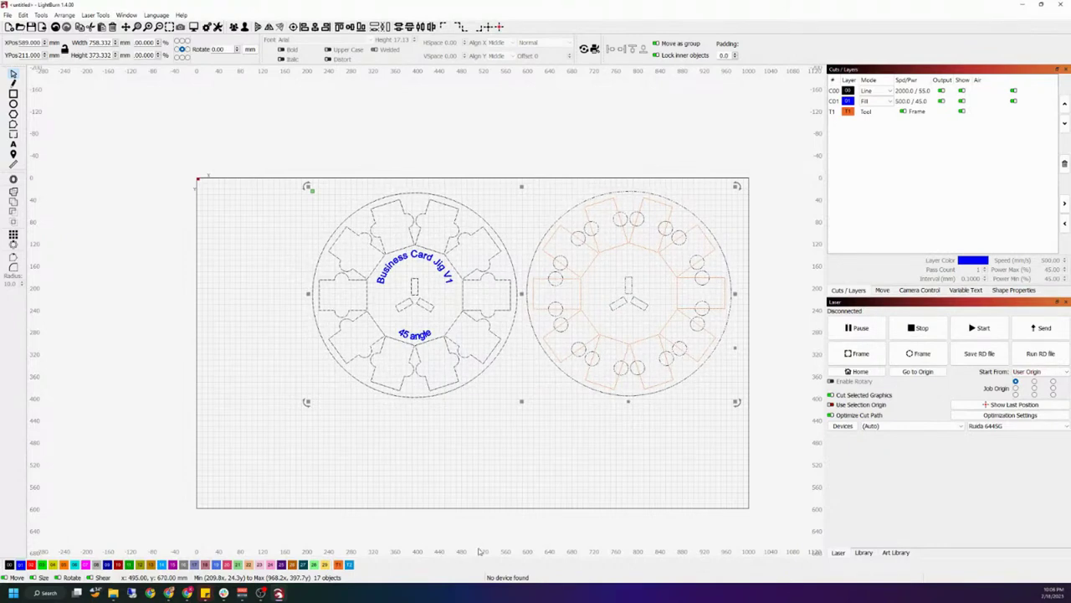
{"action": "left_click", "coordinate": [632, 427]}
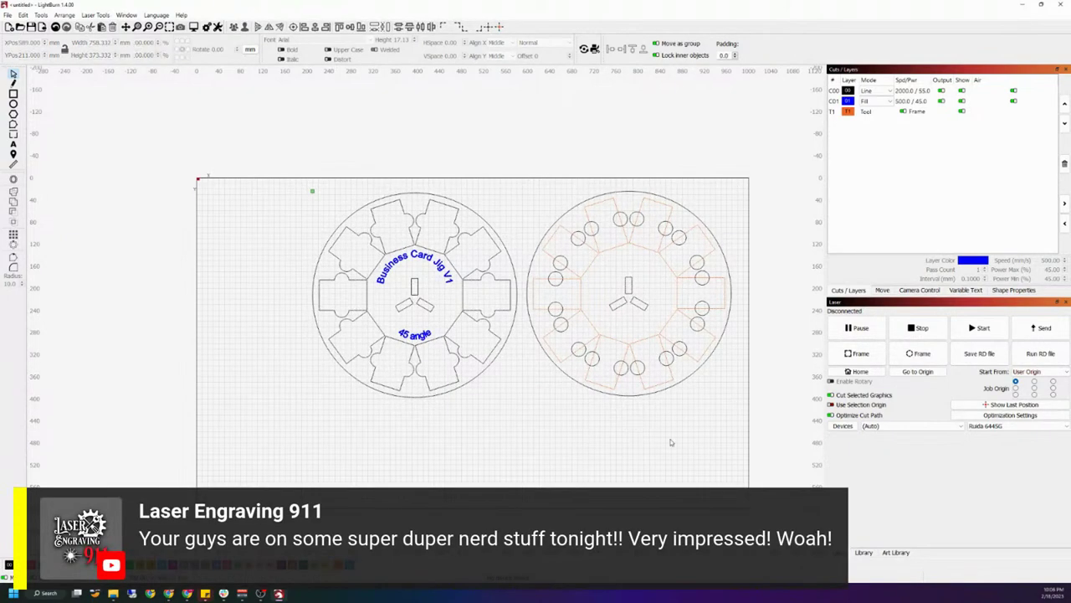
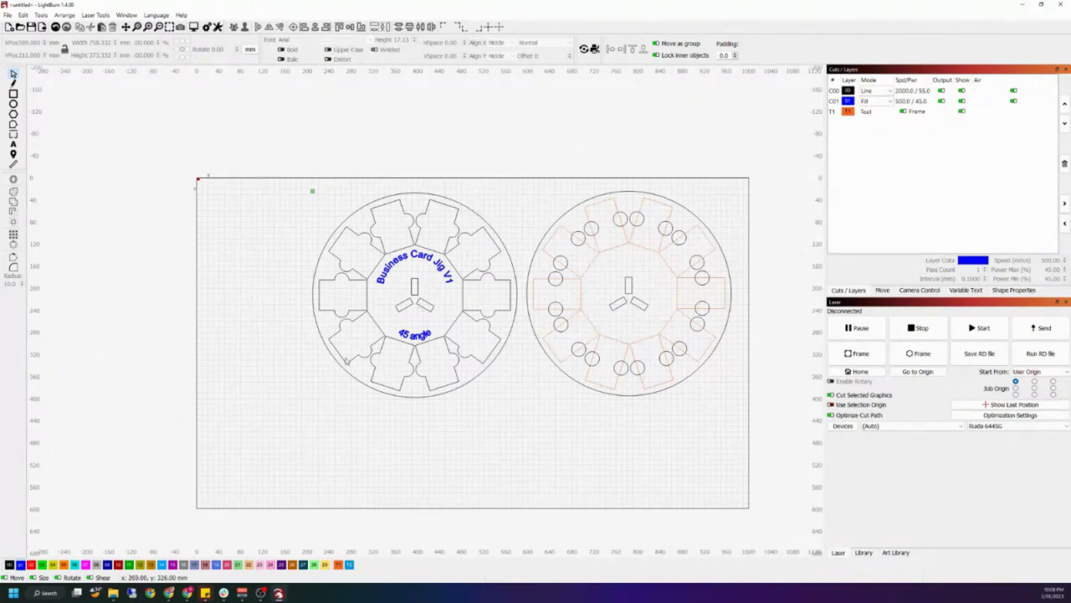
{"action": "left_click_drag", "start_coordinate": [712, 417], "coordinate": [354, 85]}
{"action": "left_click", "coordinate": [889, 88]}
{"action": "left_click", "coordinate": [1040, 327]}
{"action": "left_click_drag", "start_coordinate": [728, 432], "coordinate": [555, 154]}
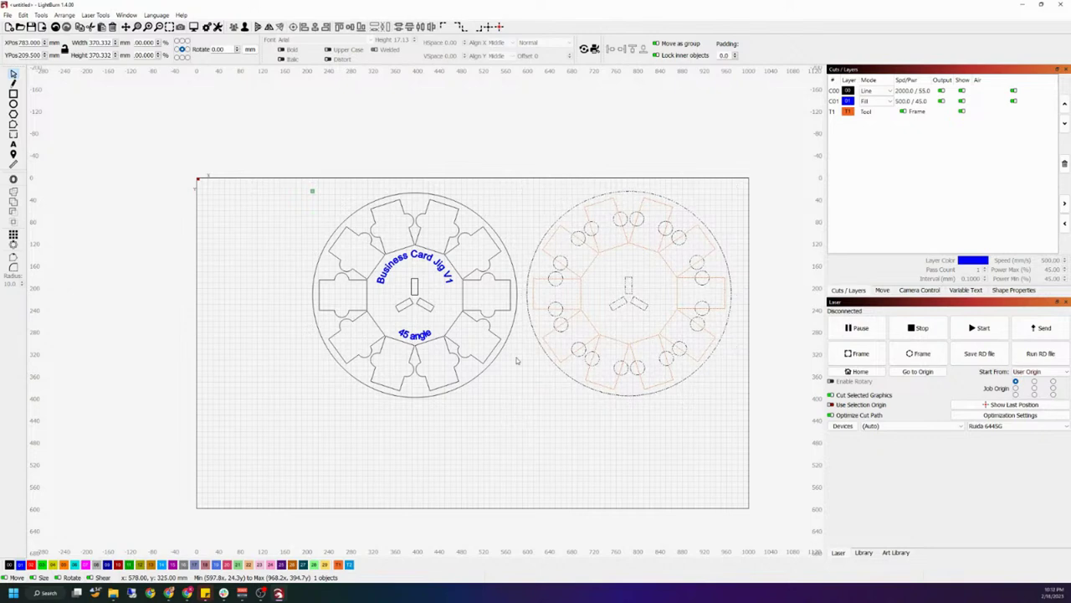
{"action": "left_click", "coordinate": [515, 360]}
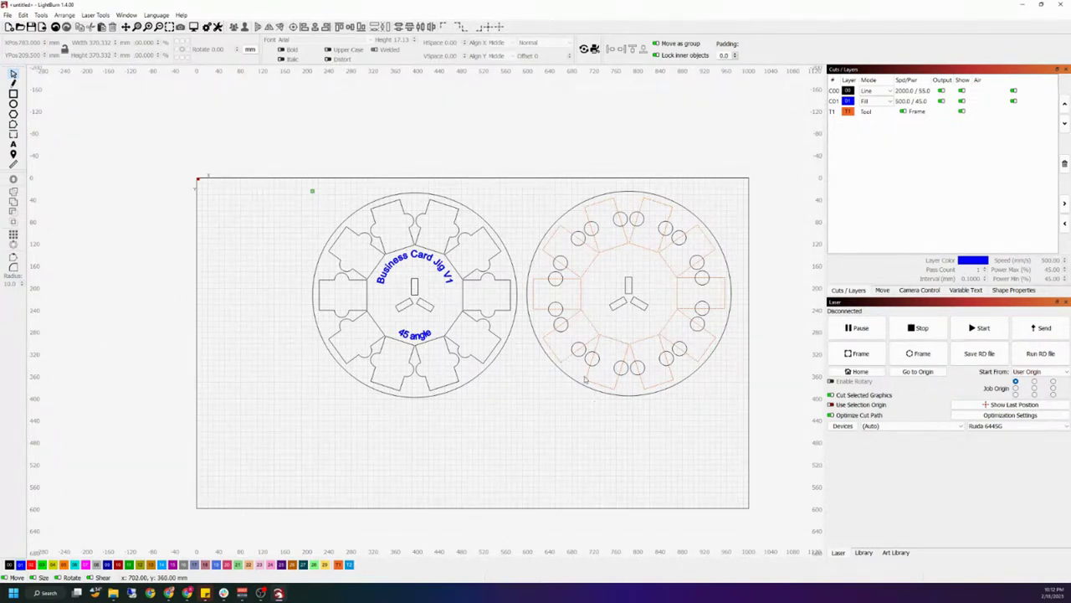
{"action": "left_click_drag", "start_coordinate": [688, 405], "coordinate": [314, 197]}
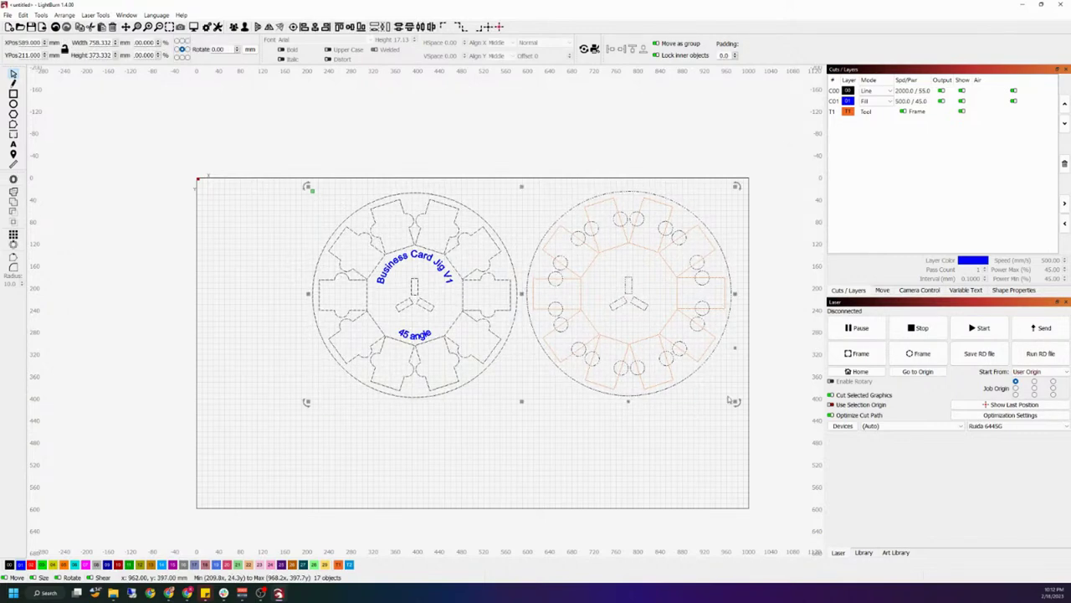
Assign the MDF hardboard 3.00mm "Hardboard Cut" library preset to the black line layer C00.
{"action": "left_click", "coordinate": [863, 552]}
{"action": "left_click", "coordinate": [760, 438]}
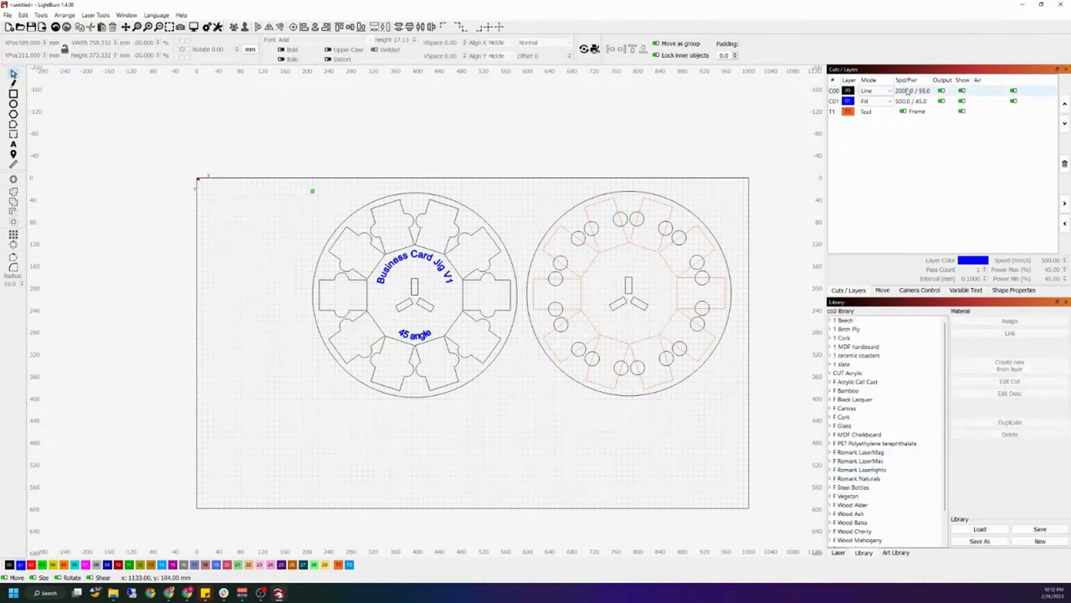
{"action": "left_click", "coordinate": [875, 92]}
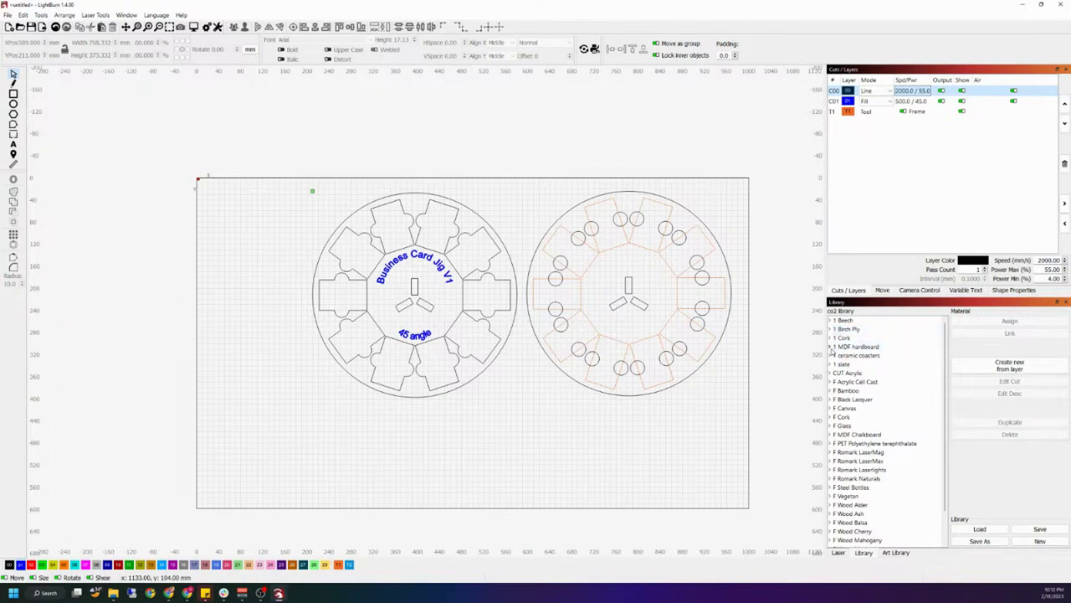
{"action": "left_click", "coordinate": [831, 348]}
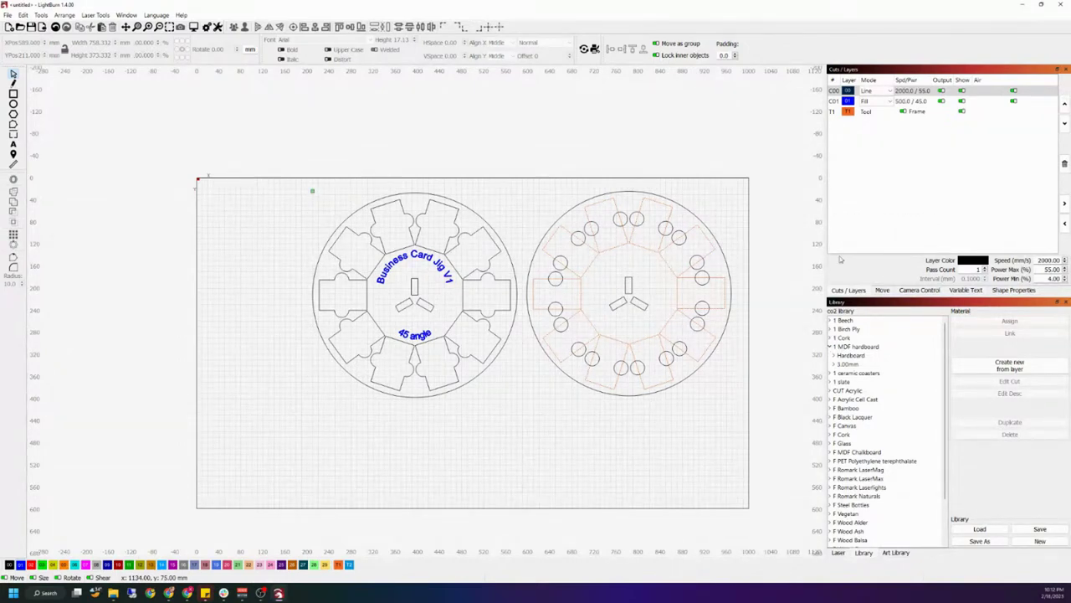
{"action": "left_click", "coordinate": [834, 356]}
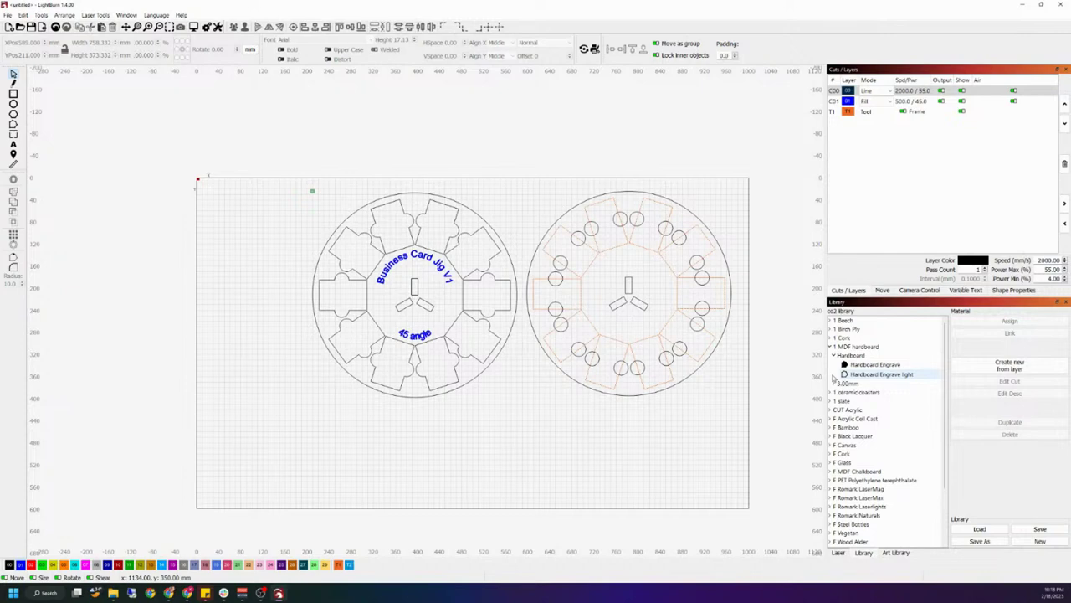
{"action": "left_click", "coordinate": [894, 366]}
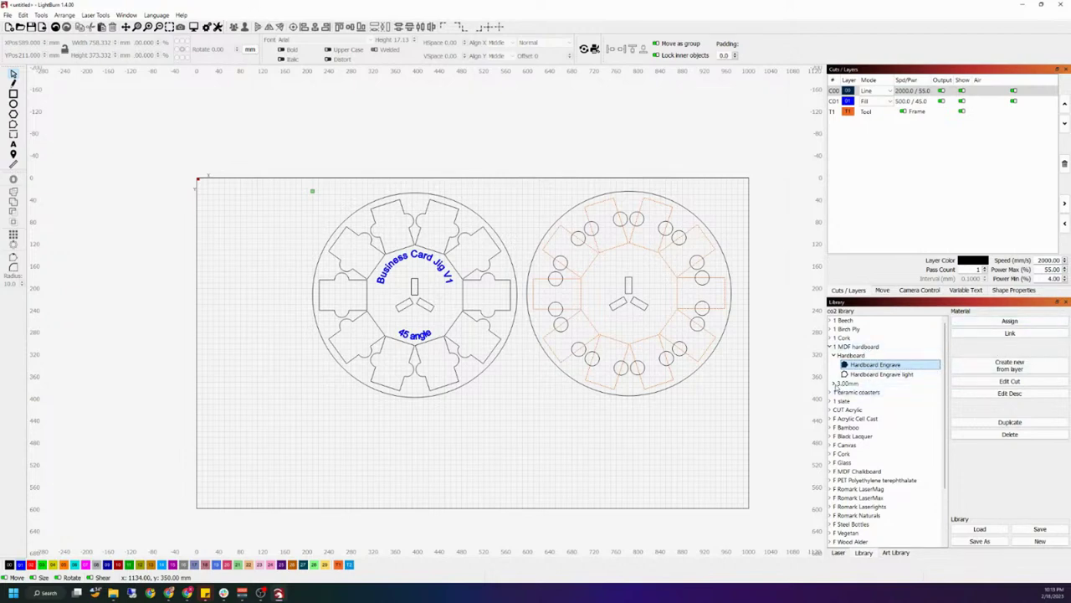
{"action": "left_click", "coordinate": [836, 383]}
{"action": "left_click", "coordinate": [863, 392]}
{"action": "left_click", "coordinate": [912, 90]}
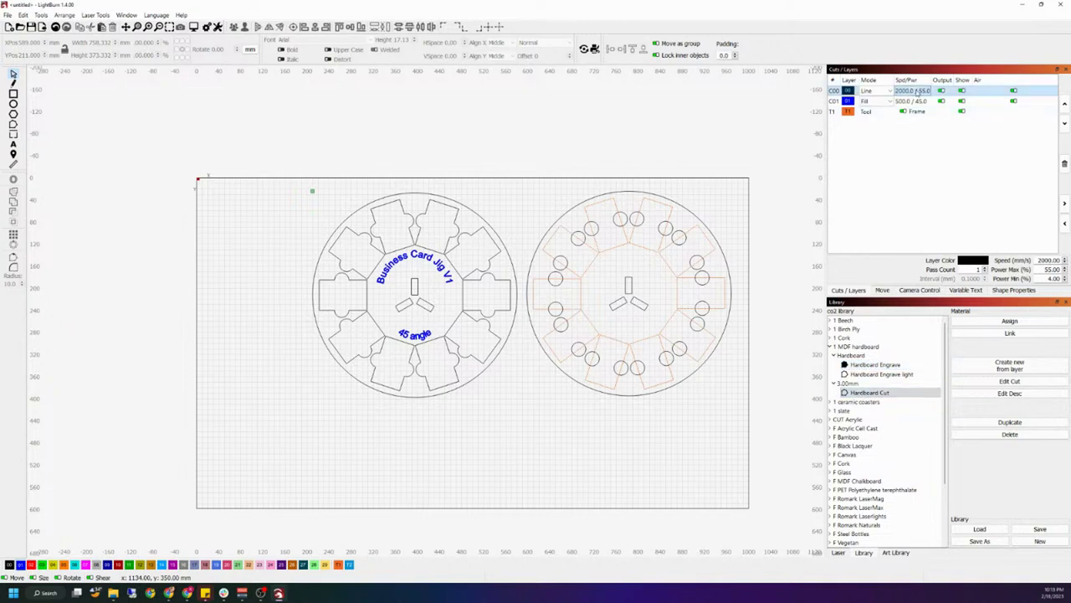
{"action": "left_click", "coordinate": [1000, 323]}
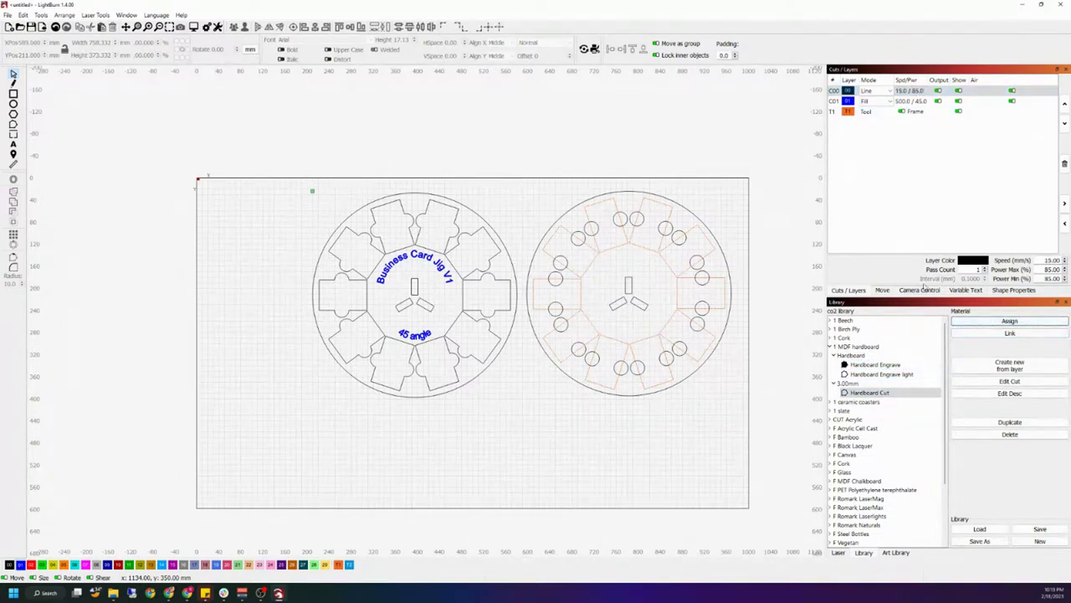
{"action": "left_click", "coordinate": [911, 92]}
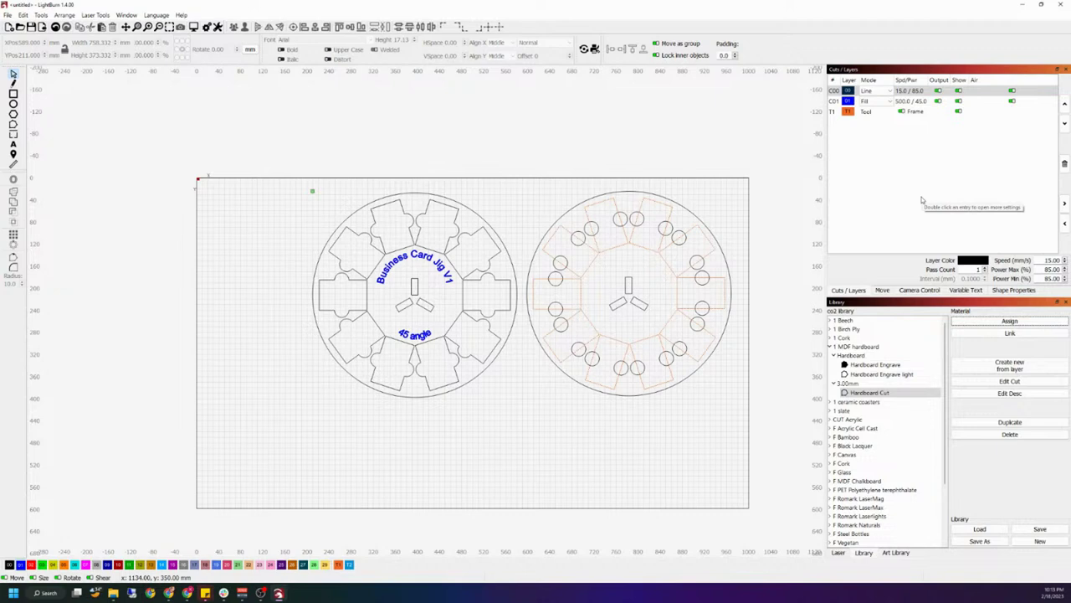
Assign the "Hardboard Engrave" library preset to the blue fill layer C01 and check its common cut settings without changing them.
{"action": "left_click", "coordinate": [925, 101]}
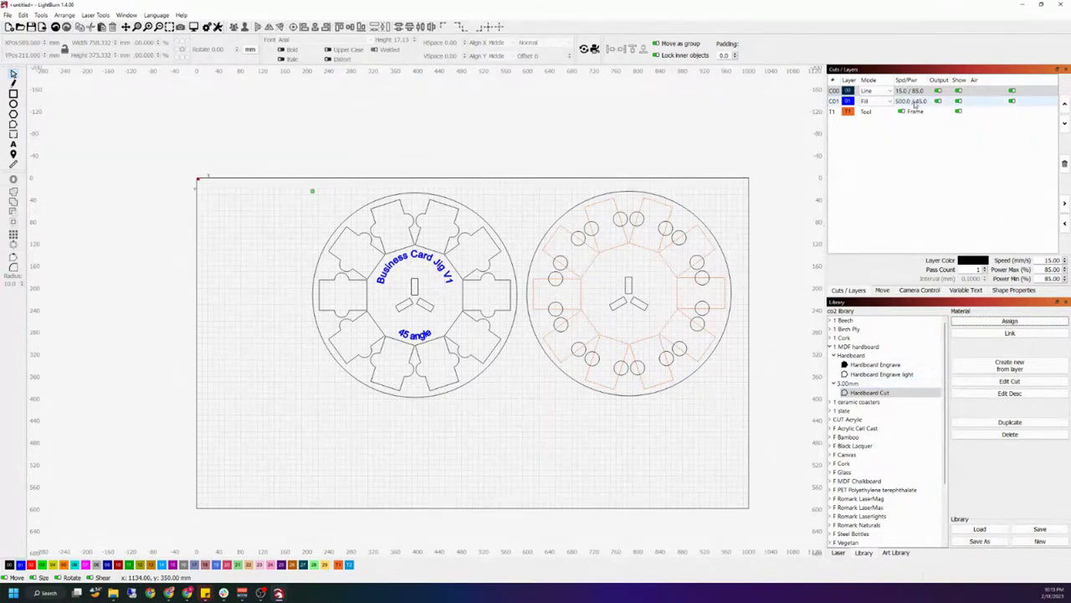
{"action": "left_click", "coordinate": [879, 365]}
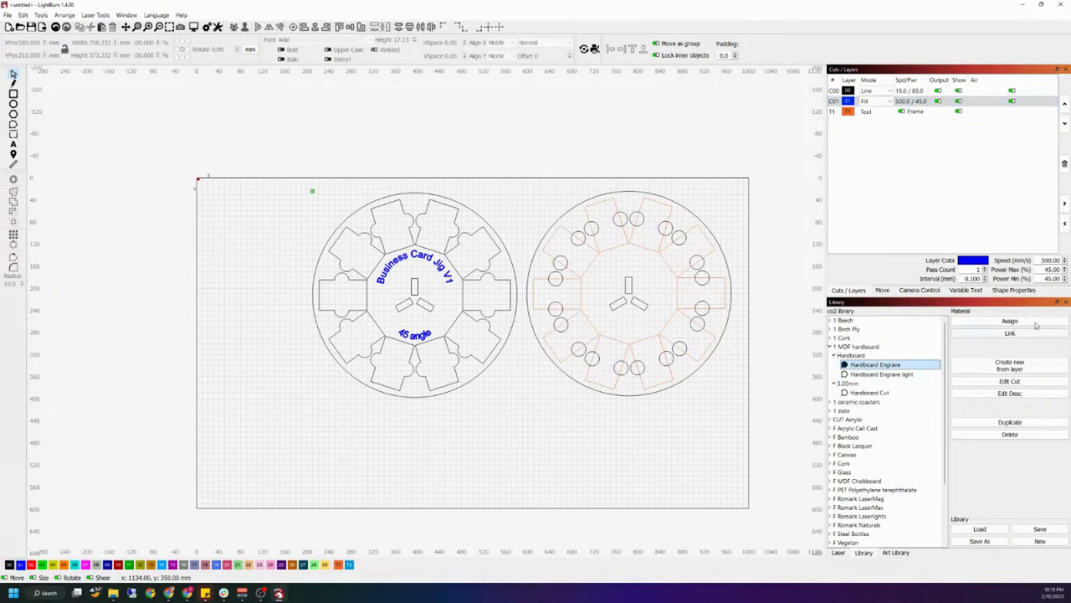
{"action": "left_click", "coordinate": [1035, 323]}
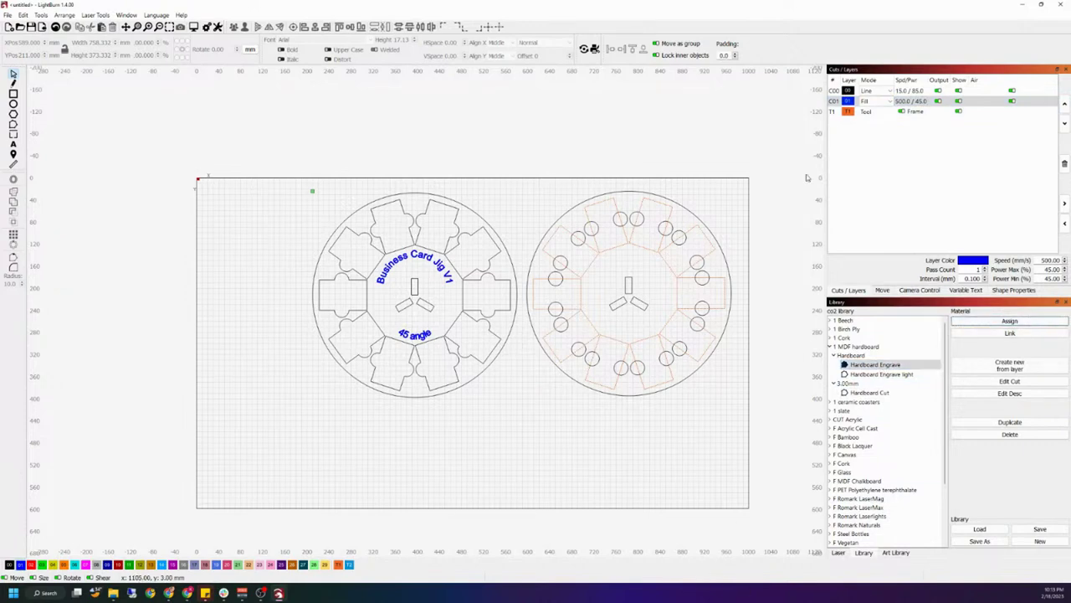
{"action": "double_click", "coordinate": [911, 100]}
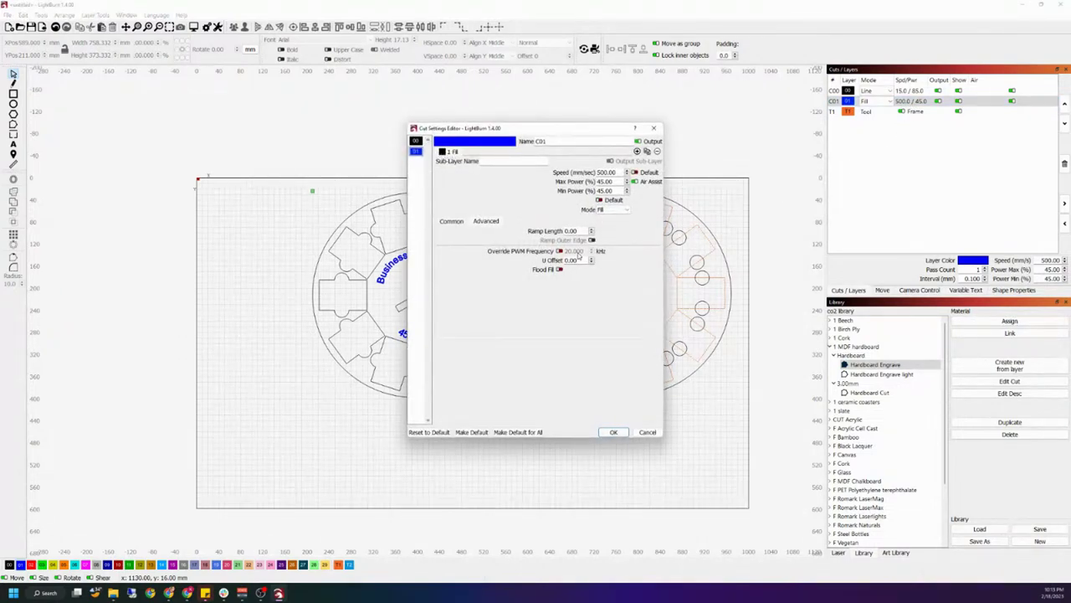
{"action": "left_click", "coordinate": [451, 221]}
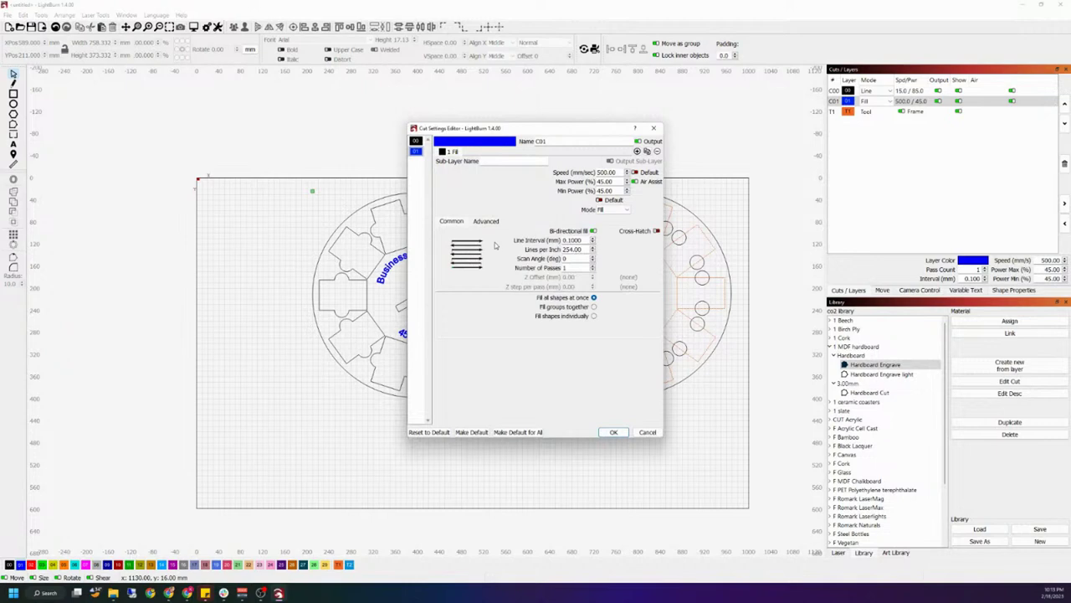
{"action": "left_click", "coordinate": [654, 128]}
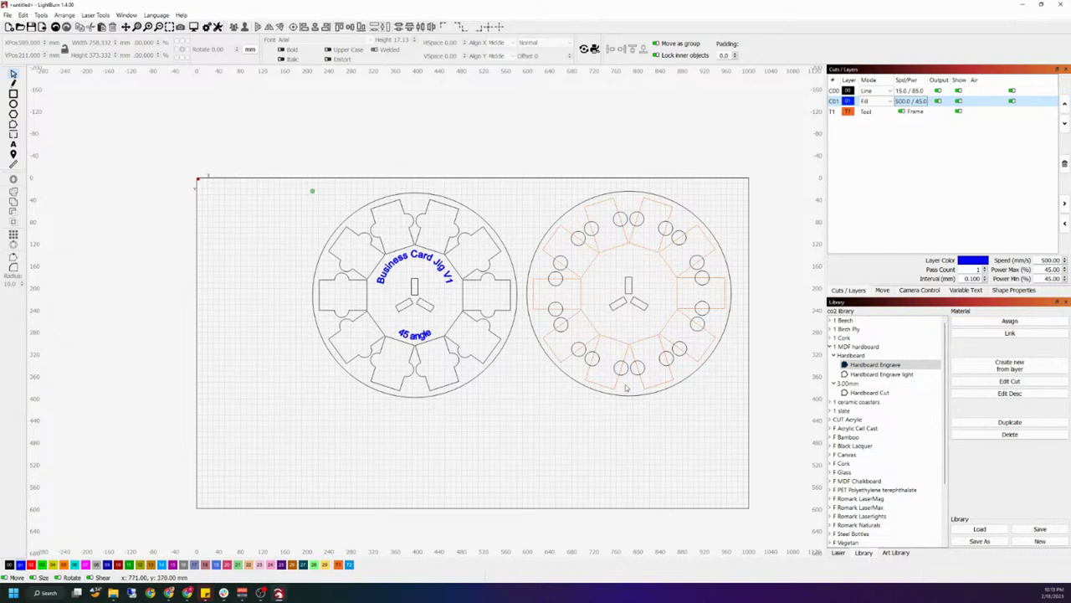
Move the jig layout with the orange tool-layer pockets closer to the labelled one, to about X 767 mm, and select both layouts.
{"action": "left_click_drag", "start_coordinate": [718, 396], "coordinate": [533, 188]}
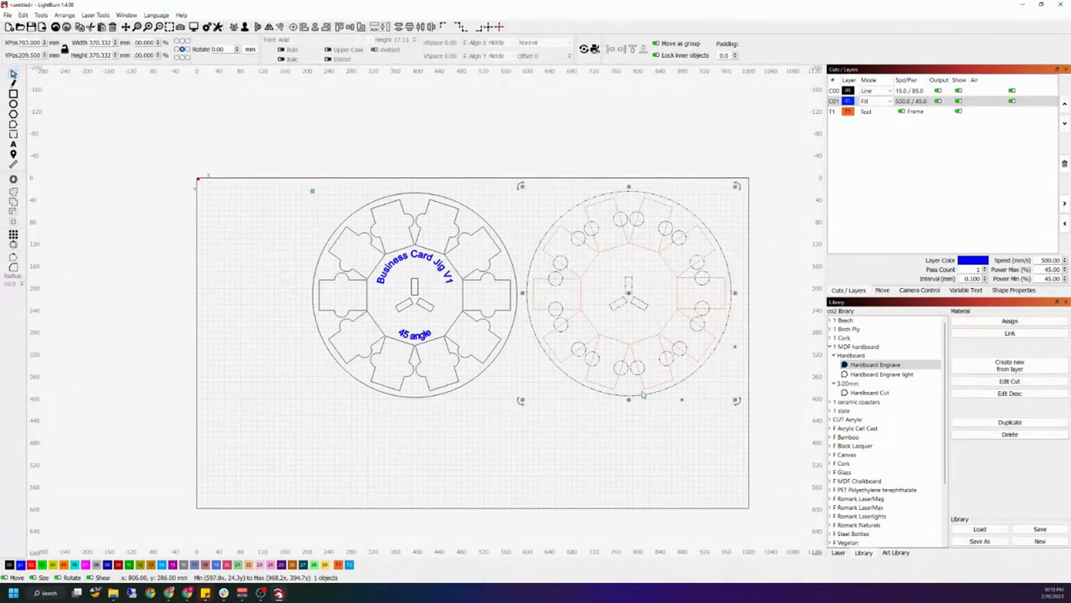
{"action": "left_click", "coordinate": [643, 393]}
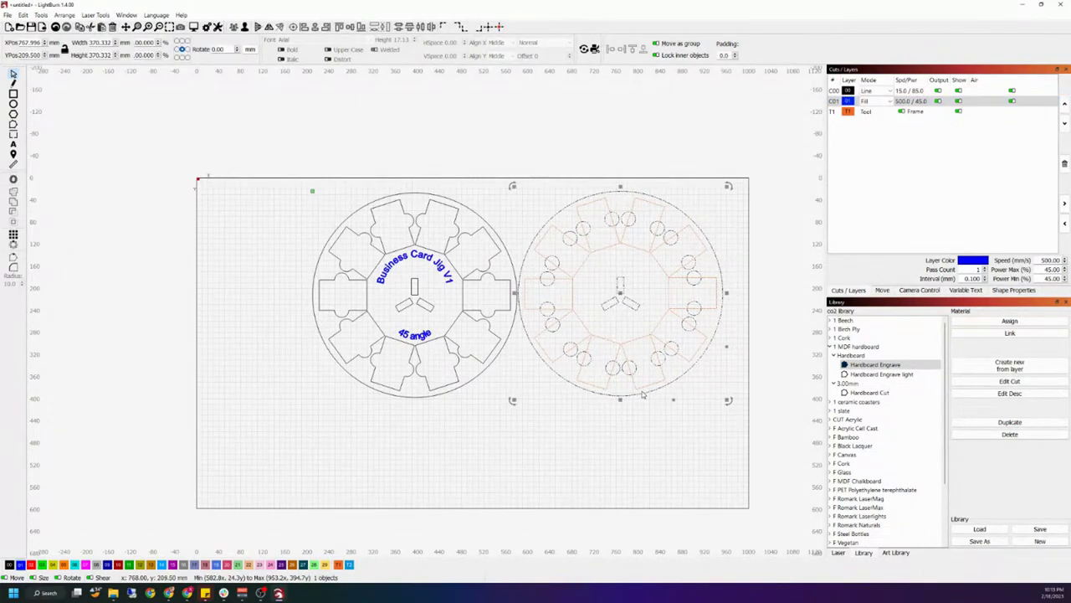
{"action": "scroll", "coordinate": [459, 244], "scroll_direction": "up", "scroll_amount": 2}
{"action": "scroll", "coordinate": [529, 314], "scroll_direction": "up", "scroll_amount": 3}
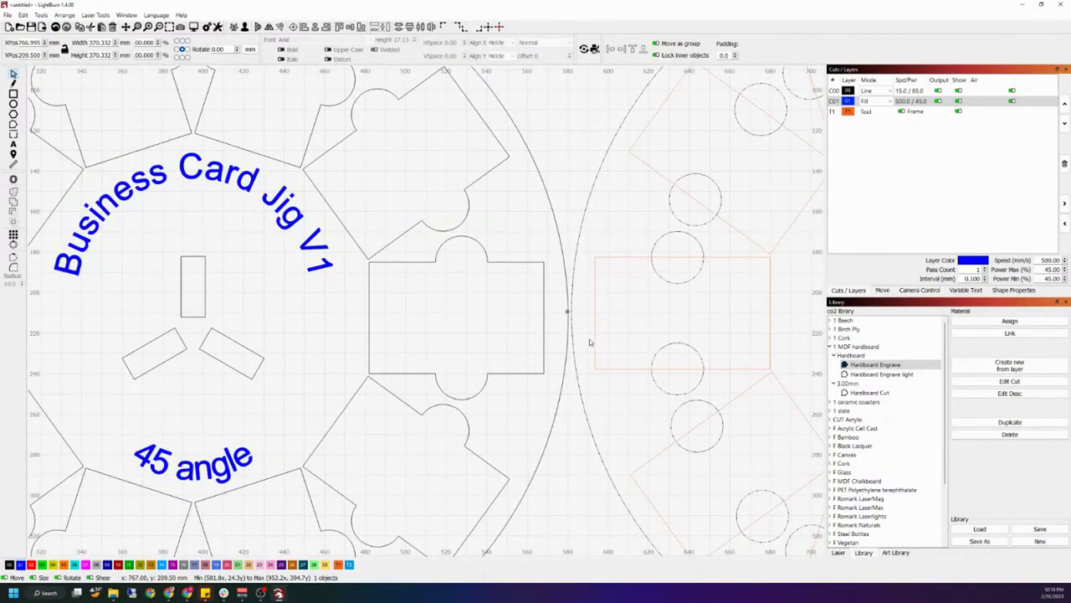
{"action": "key", "text": "ctrl+shift+a"}
{"action": "scroll", "coordinate": [548, 335], "scroll_direction": "down", "scroll_amount": 3}
{"action": "key", "text": "ctrl+a"}
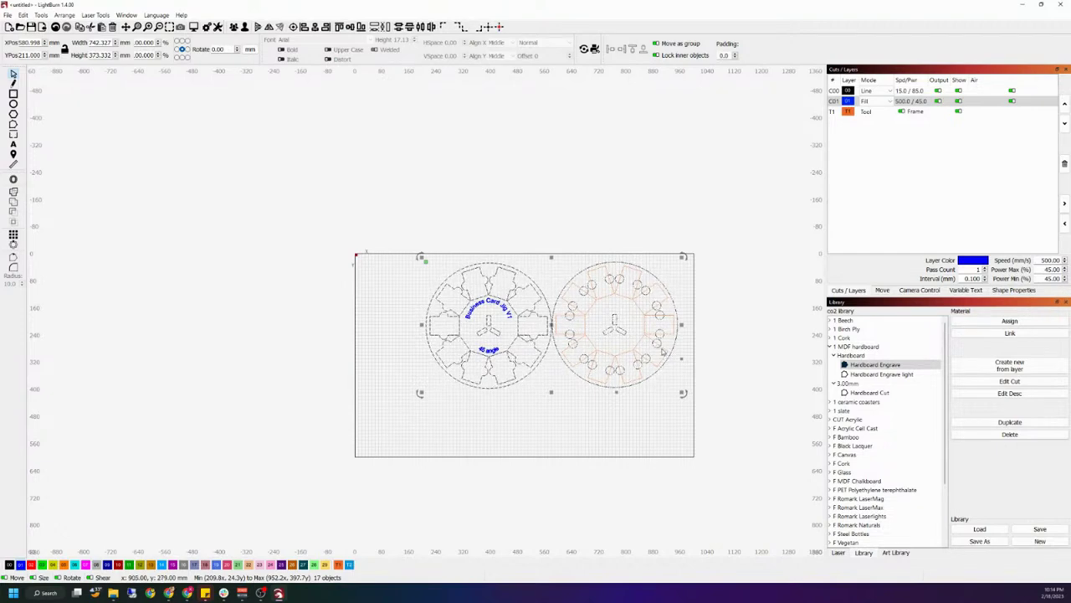
{"action": "scroll", "coordinate": [637, 351], "scroll_direction": "up", "scroll_amount": 3}
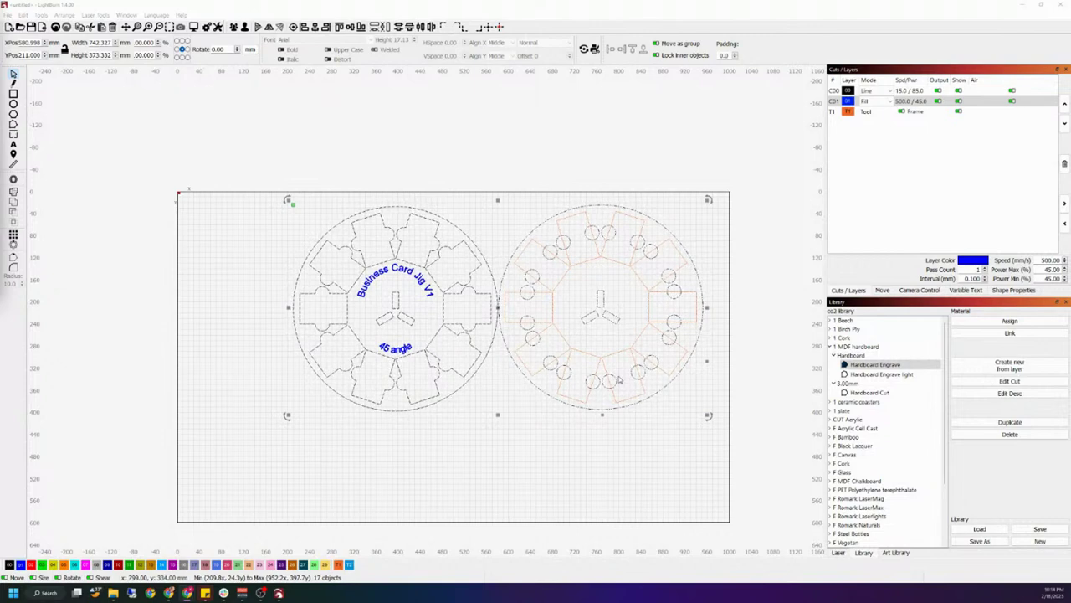
Review the laser's Start From options, keep User Origin, and check how the selection covers one or both jig layouts.
{"action": "left_click", "coordinate": [840, 554]}
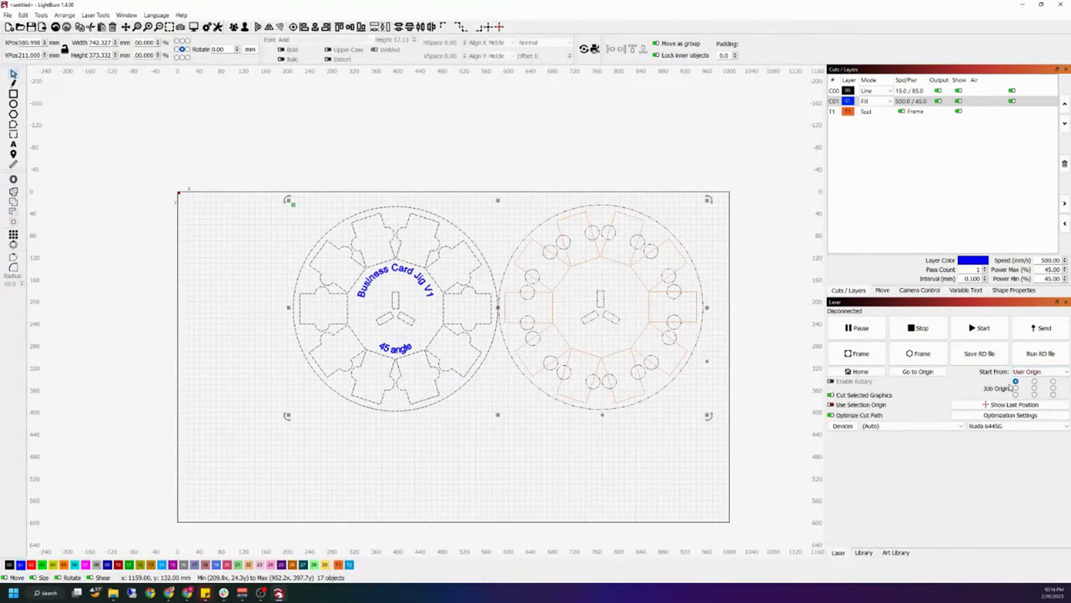
{"action": "left_click", "coordinate": [1028, 373]}
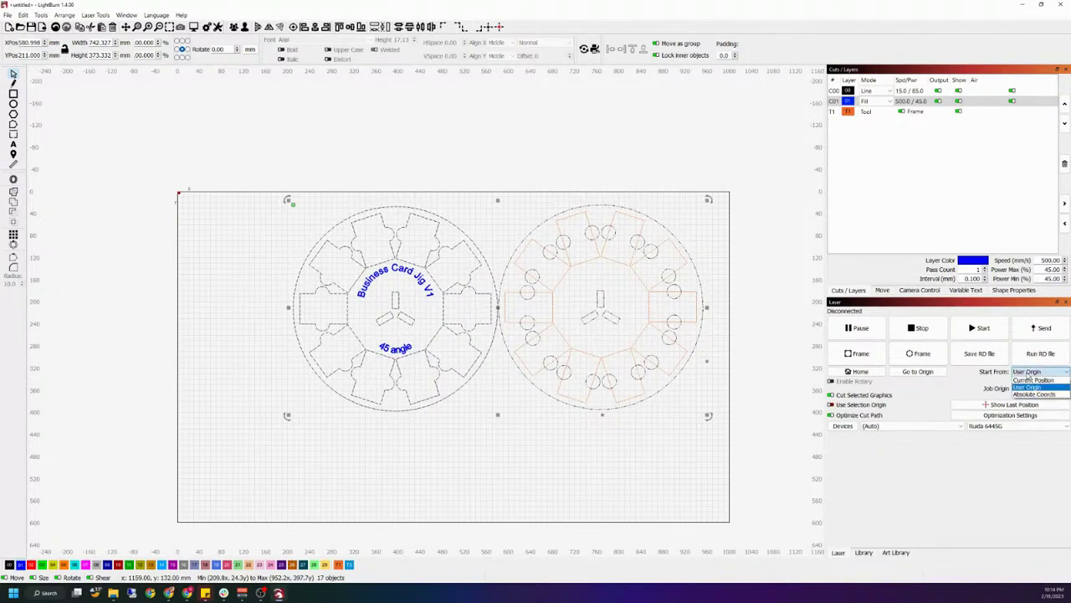
{"action": "left_click", "coordinate": [1027, 375]}
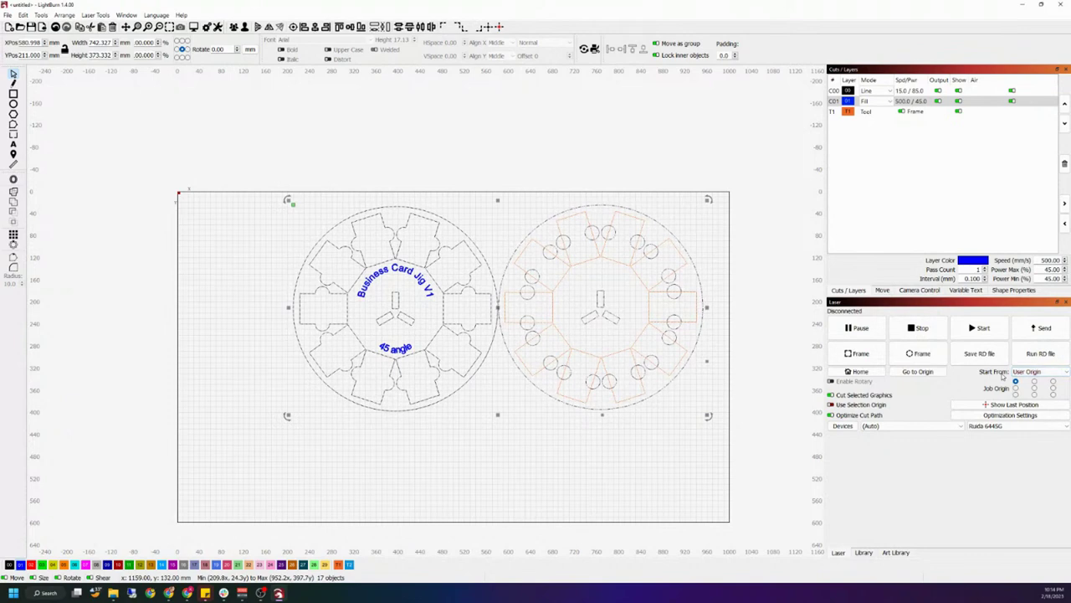
{"action": "left_click_drag", "start_coordinate": [751, 425], "coordinate": [670, 187]}
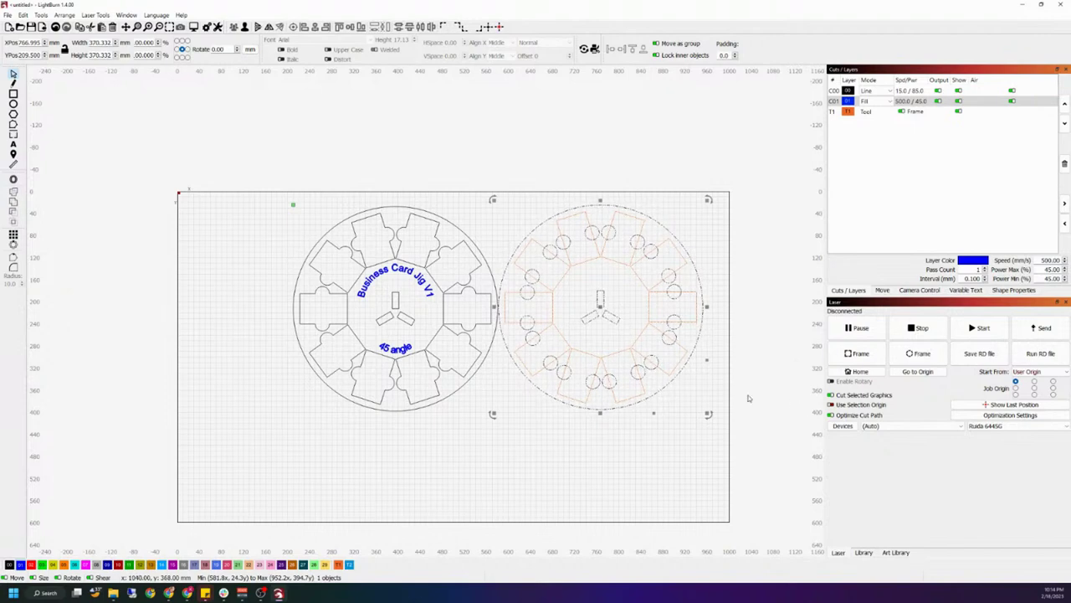
{"action": "left_click_drag", "start_coordinate": [719, 432], "coordinate": [282, 186]}
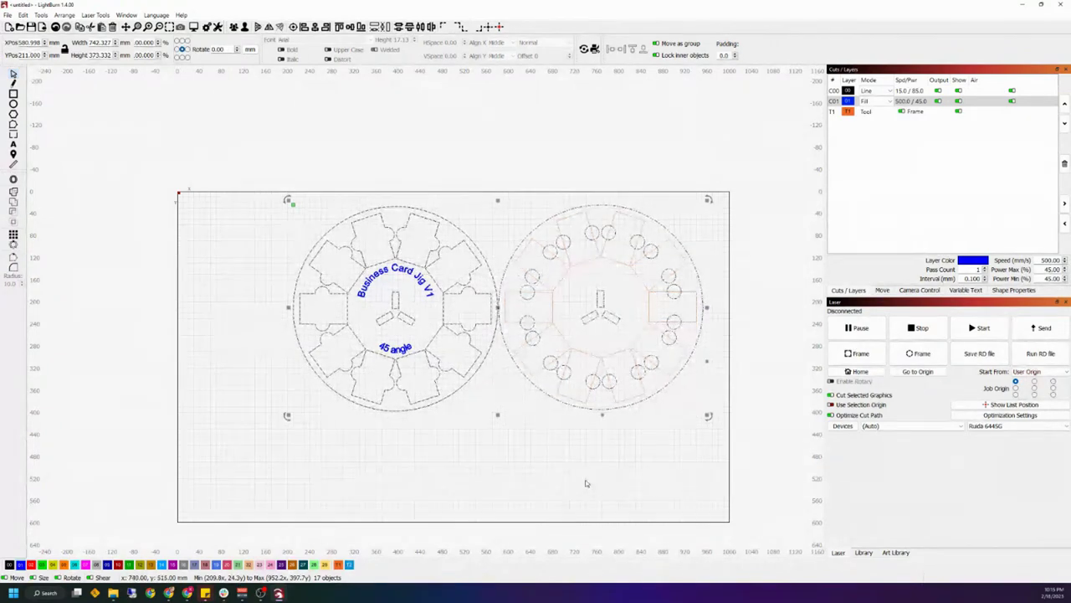
{"action": "left_click", "coordinate": [778, 358]}
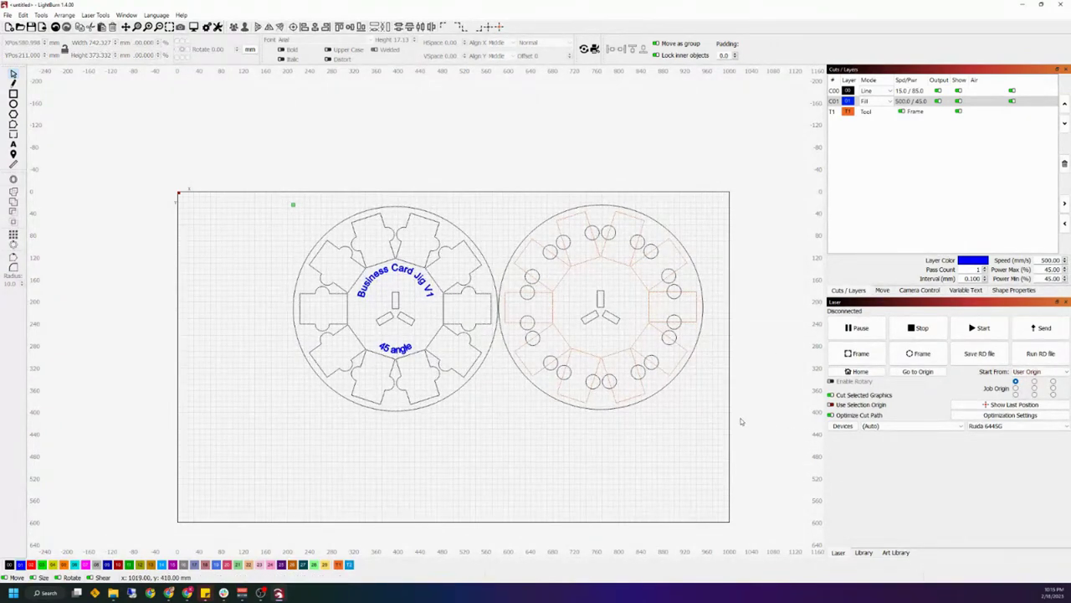
{"action": "left_click_drag", "start_coordinate": [747, 411], "coordinate": [339, 214]}
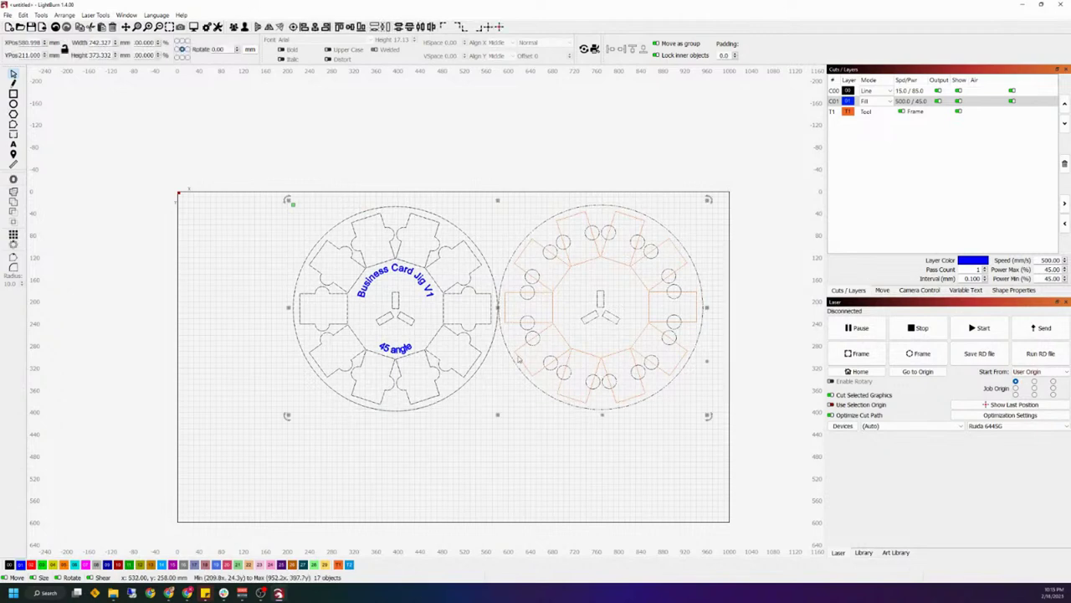
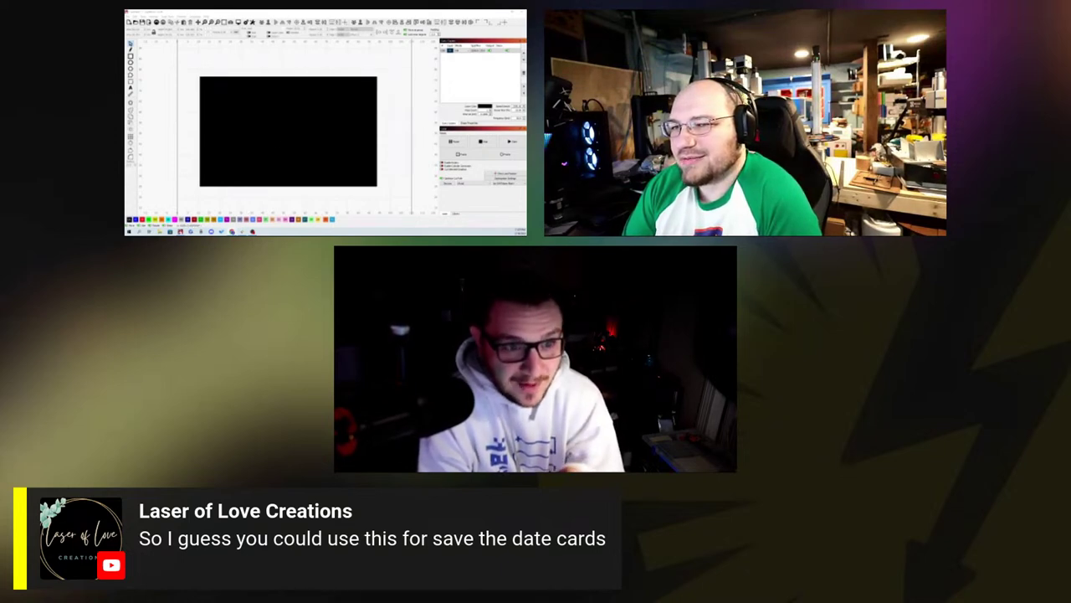
Deselect the card rectangle and import the Laser Everything logo image above it on the Haotian 60w Co2 110x110 work area.
{"action": "left_click", "coordinate": [251, 231]}
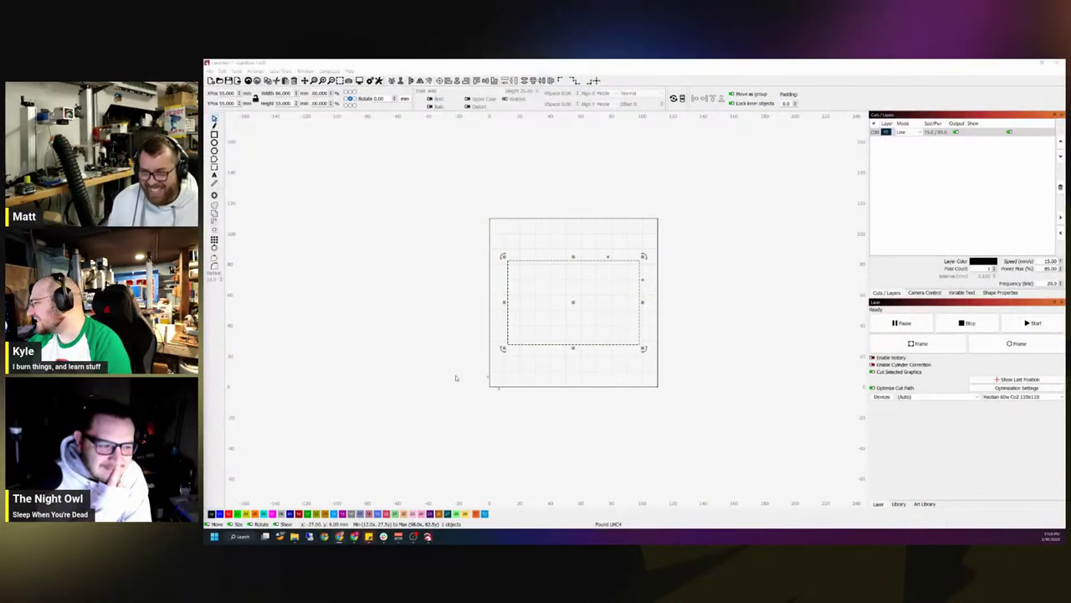
{"action": "key", "text": "Escape"}
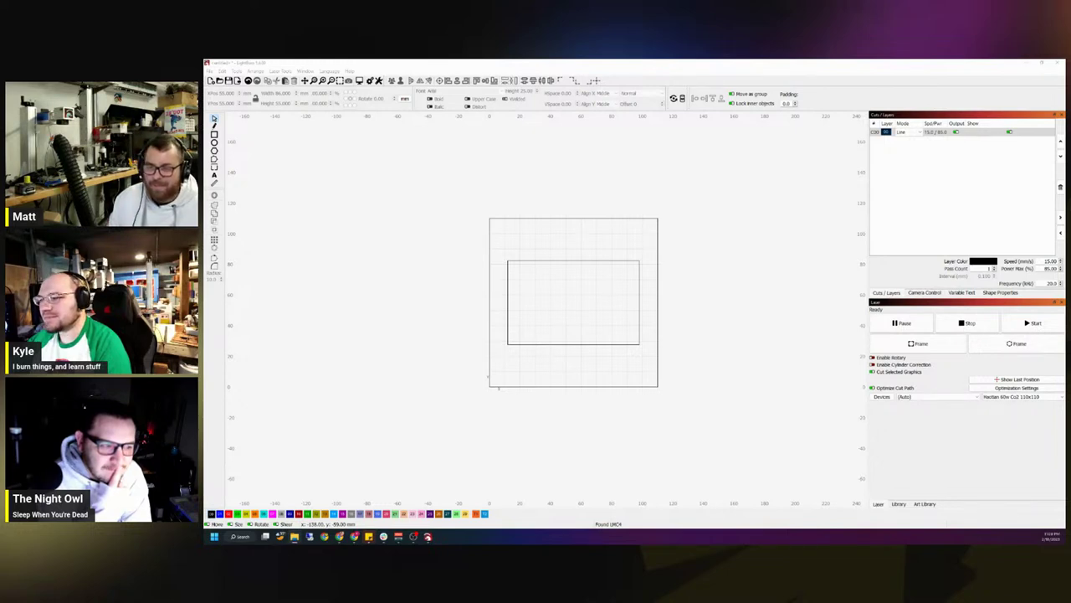
{"action": "left_click_drag", "start_coordinate": [234, 307], "coordinate": [562, 183]}
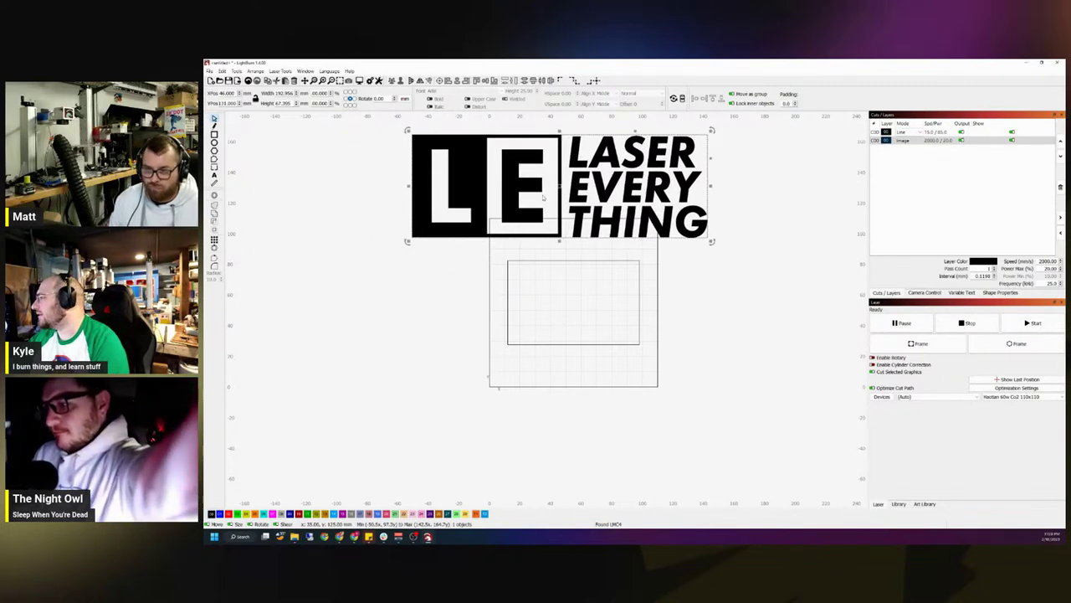
Trace the logo image into vector outlines, move the original image away from the trace and delete it.
{"action": "right_click", "coordinate": [465, 184]}
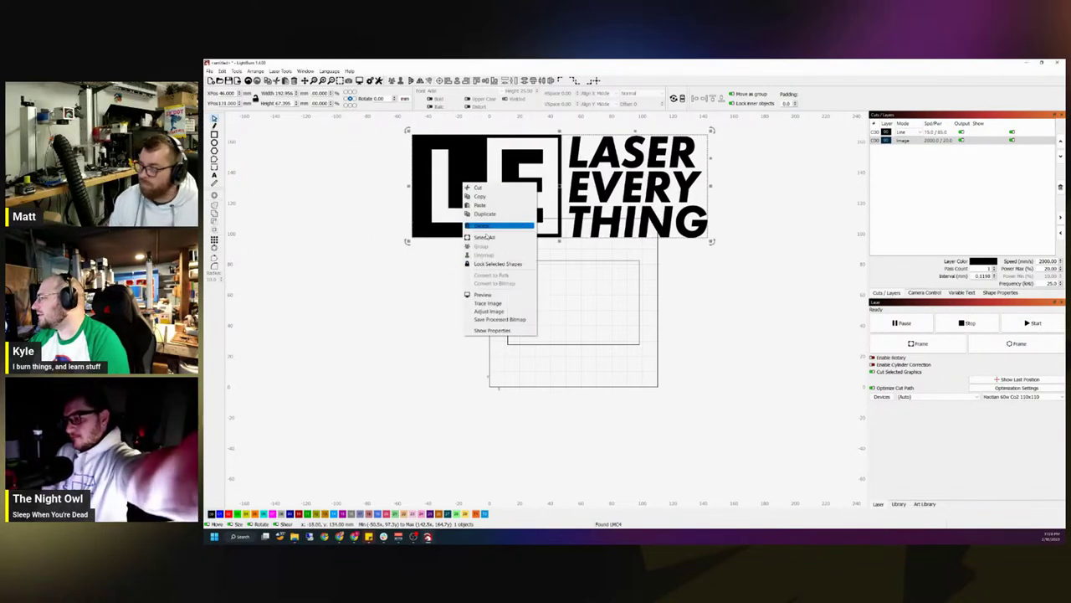
{"action": "left_click", "coordinate": [491, 305]}
{"action": "left_click", "coordinate": [762, 398]}
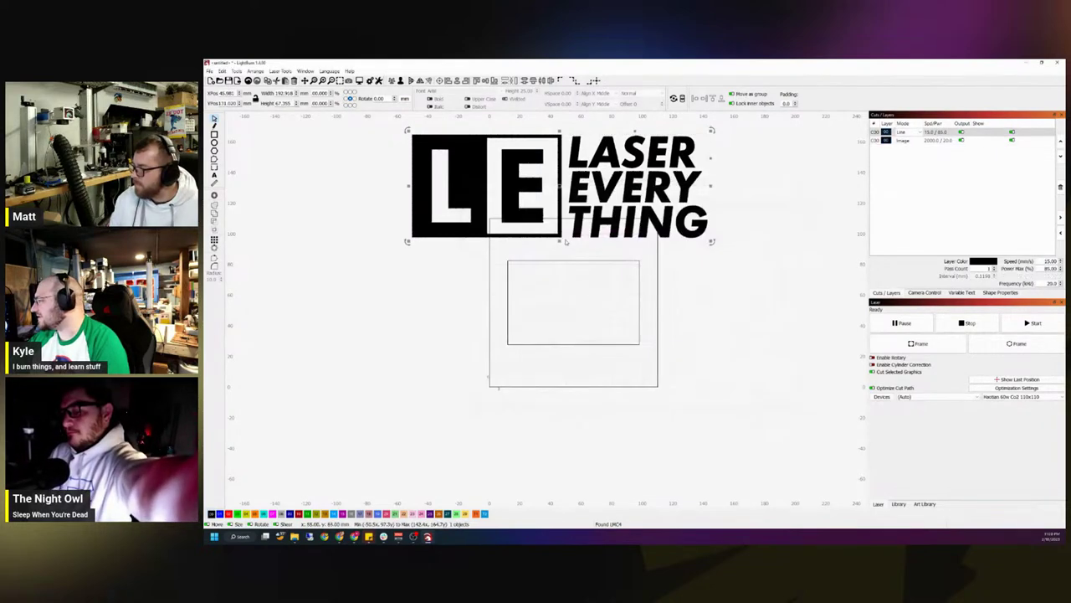
{"action": "left_click_drag", "start_coordinate": [481, 185], "coordinate": [369, 411]}
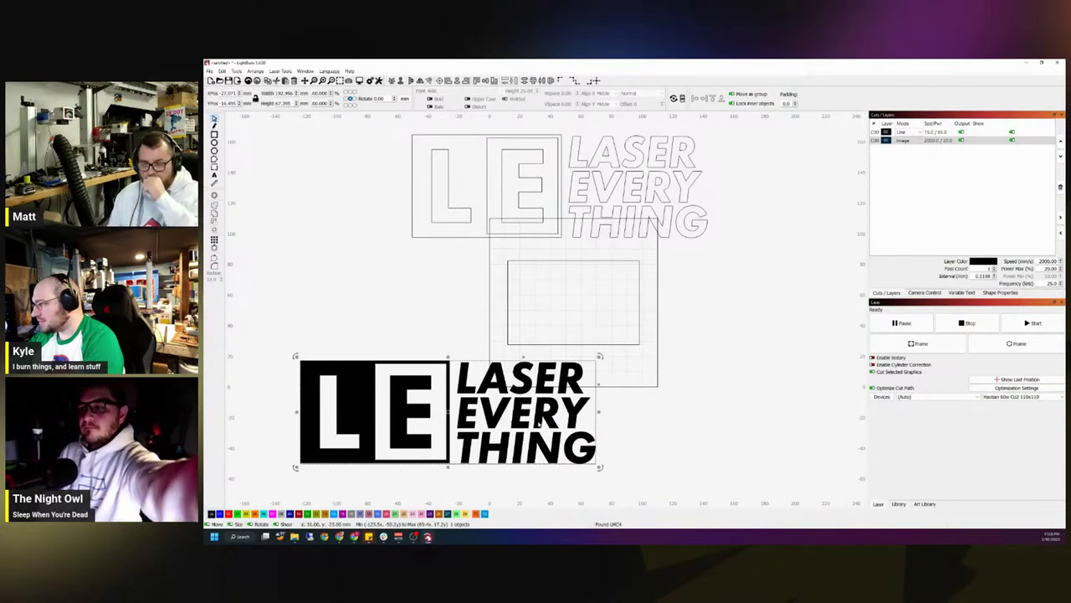
{"action": "key", "text": "Delete"}
Delete the traced LASER EVERY THING lettering, leaving only the LE emblem outlines above the card.
{"action": "mouse_move", "coordinate": [717, 233]}
{"action": "left_mouse_down"}
{"action": "mouse_move", "coordinate": [649, 159]}
{"action": "mouse_move", "coordinate": [385, 173]}
{"action": "left_mouse_up"}
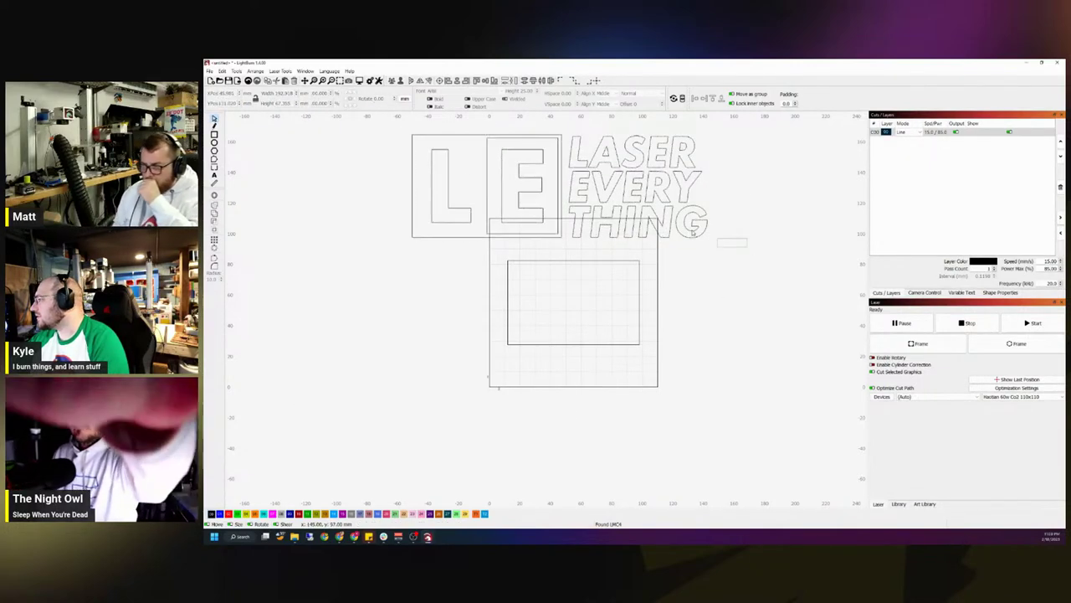
{"action": "left_click", "coordinate": [388, 176]}
{"action": "mouse_move", "coordinate": [765, 258]}
{"action": "left_mouse_down"}
{"action": "mouse_move", "coordinate": [720, 247]}
{"action": "mouse_move", "coordinate": [567, 145]}
{"action": "mouse_move", "coordinate": [578, 140]}
{"action": "left_mouse_up"}
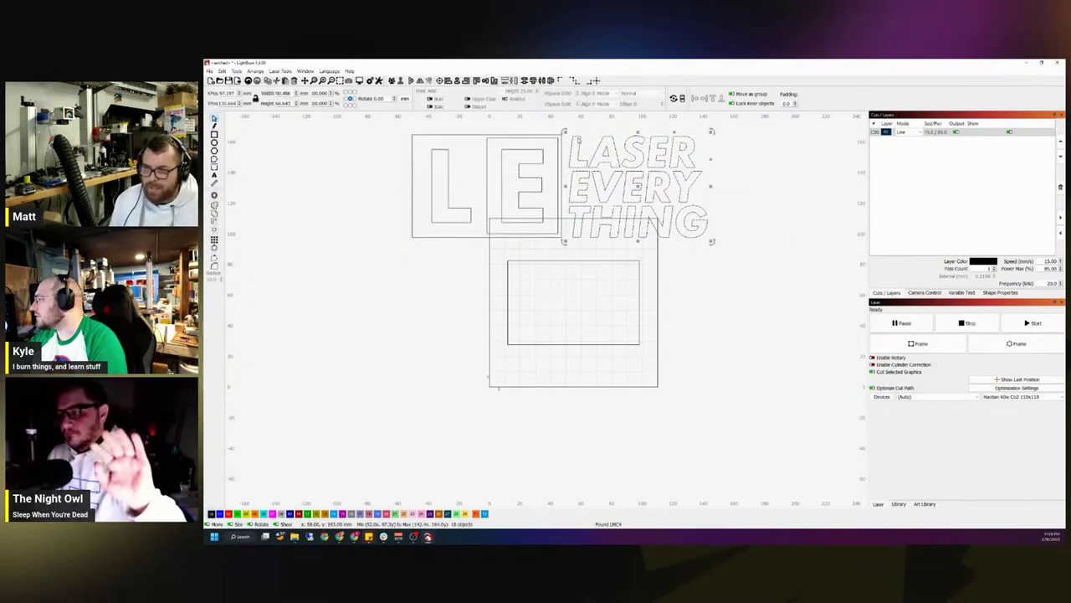
{"action": "key", "text": "Delete"}
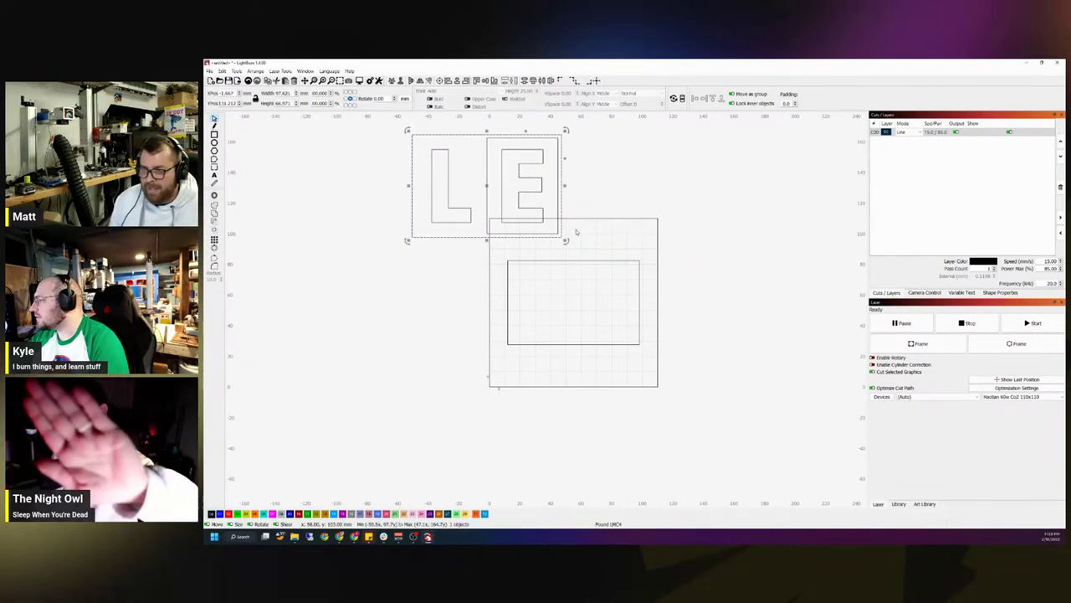
Group the LE emblem outlines and rotate the group a quarter turn clockwise.
{"action": "left_click_drag", "start_coordinate": [574, 243], "coordinate": [403, 134]}
{"action": "key", "text": "ctrl+g"}
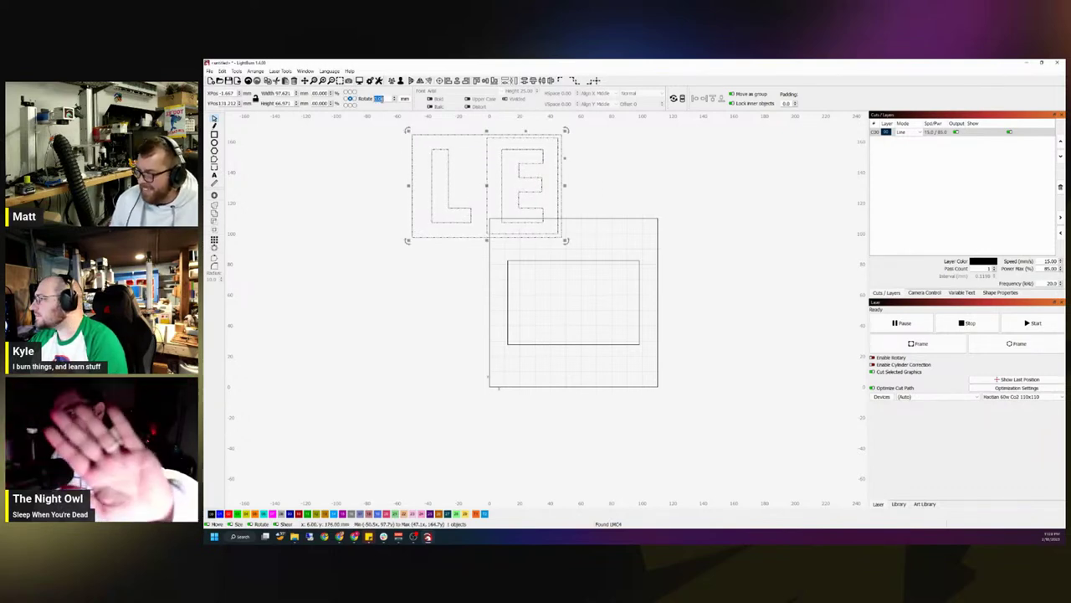
{"action": "key", "text": "Return"}
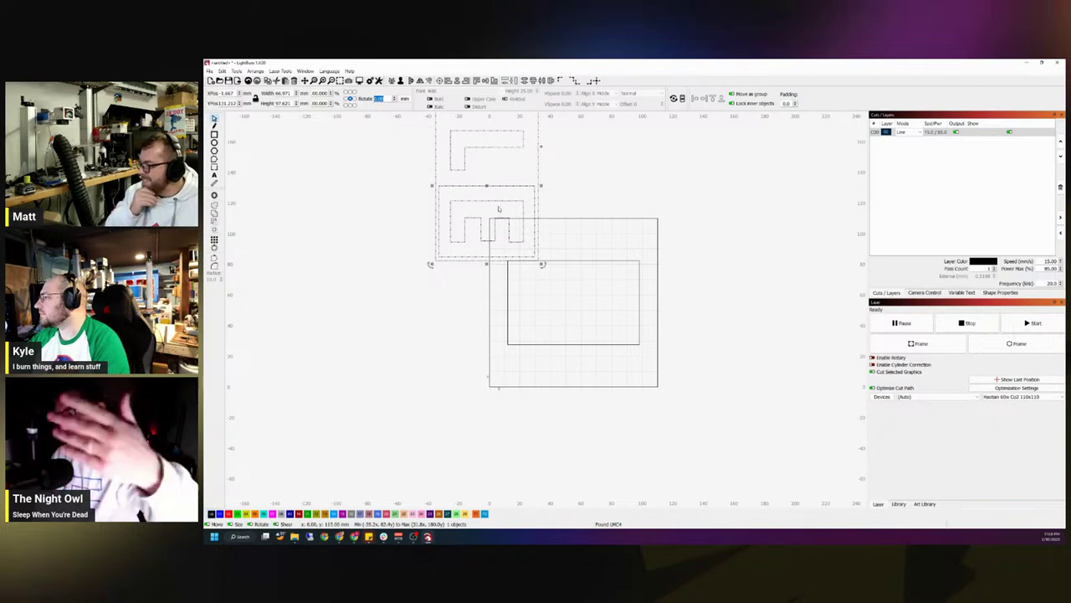
Shrink the LE emblem to about 30 by 43 mm inside the right part of the card rectangle and centre it vertically on the card.
{"action": "left_click_drag", "start_coordinate": [542, 262], "coordinate": [603, 299]}
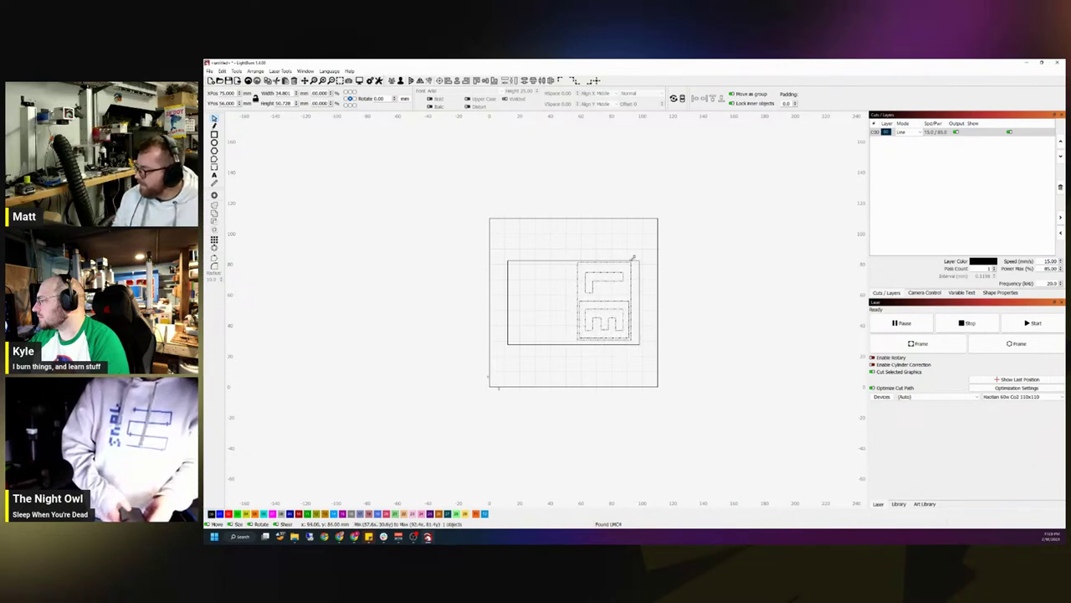
{"action": "left_click_drag", "start_coordinate": [632, 258], "coordinate": [638, 307]}
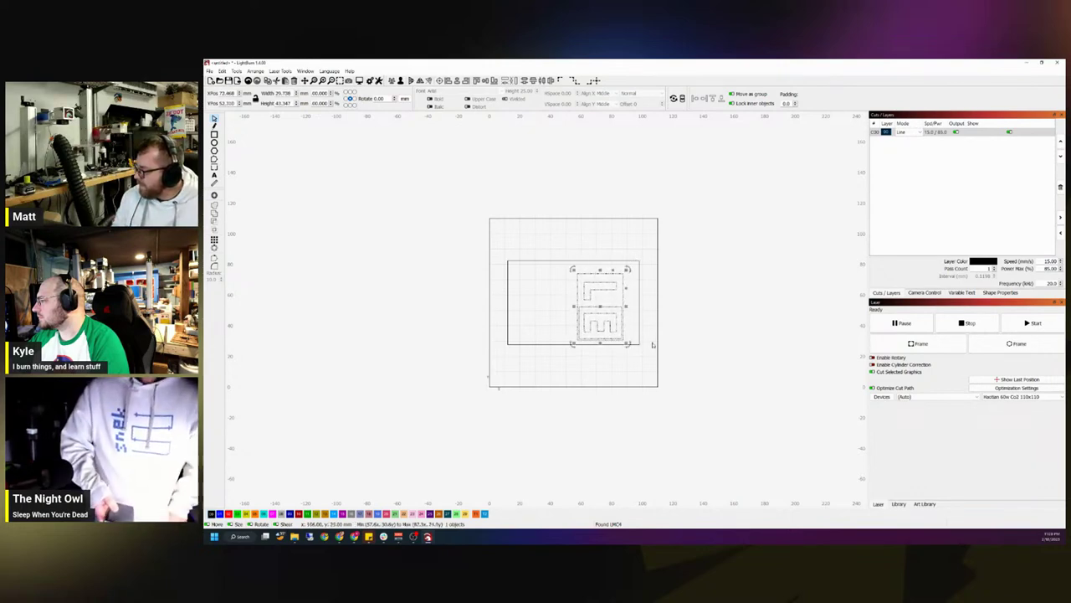
{"action": "left_click", "coordinate": [639, 339], "text": "shift"}
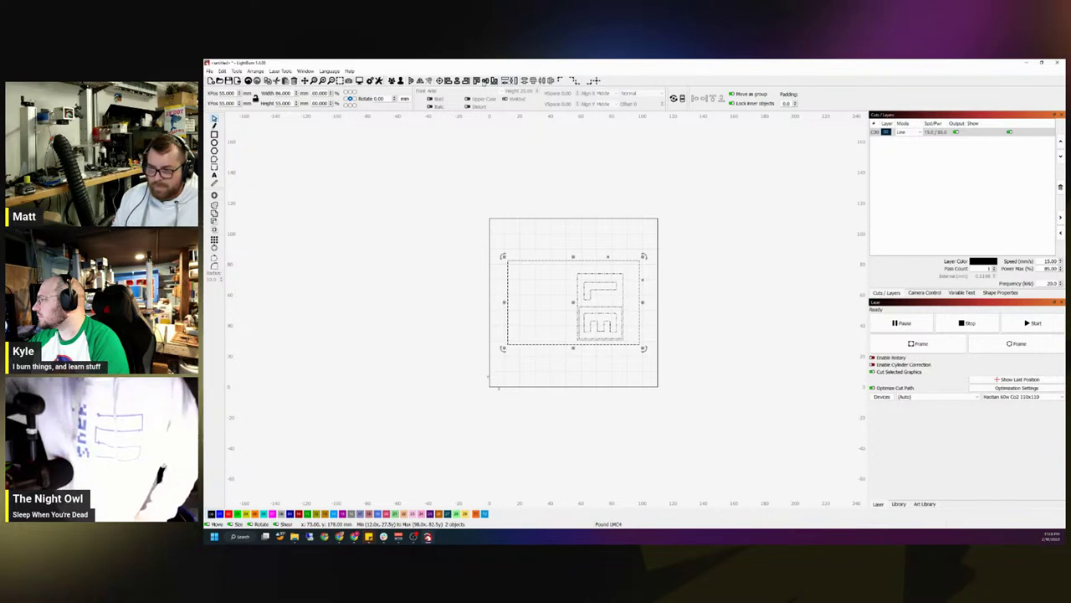
{"action": "left_click", "coordinate": [695, 268]}
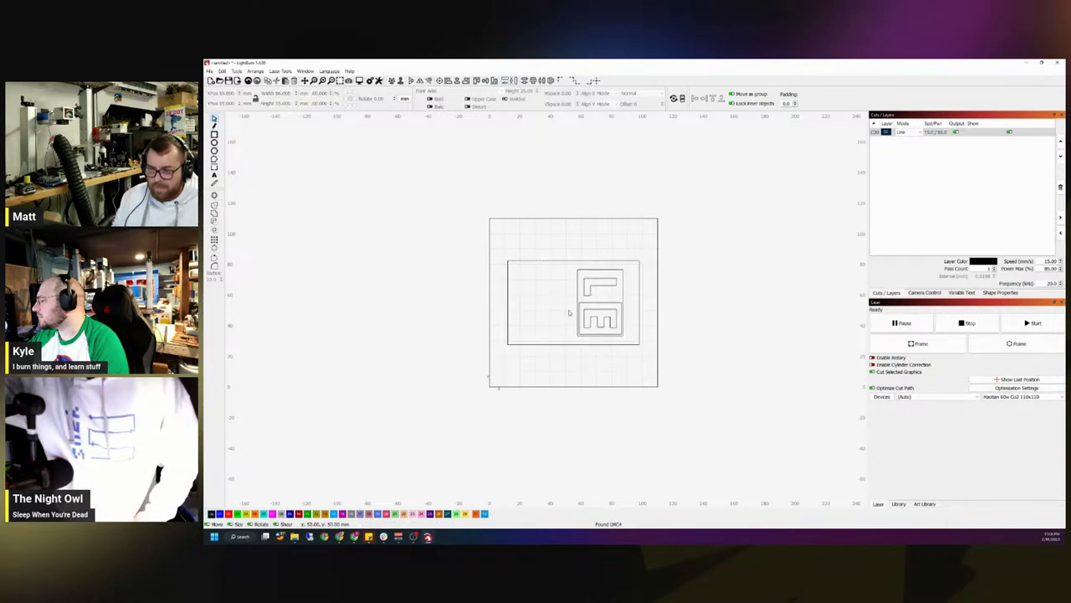
Add a four-line text block beside the work area reading "Lightburn", "Rotate Mark", "Rotary Jigs" and ":)".
{"action": "key", "text": "t"}
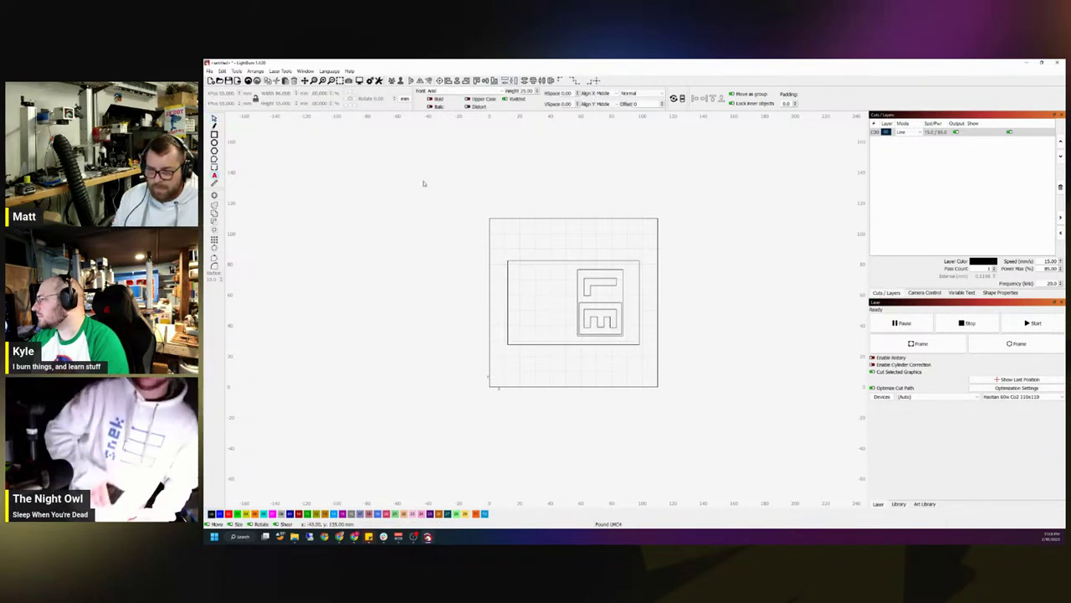
{"action": "left_click", "coordinate": [423, 184]}
{"action": "type", "text": "Lightburn"}
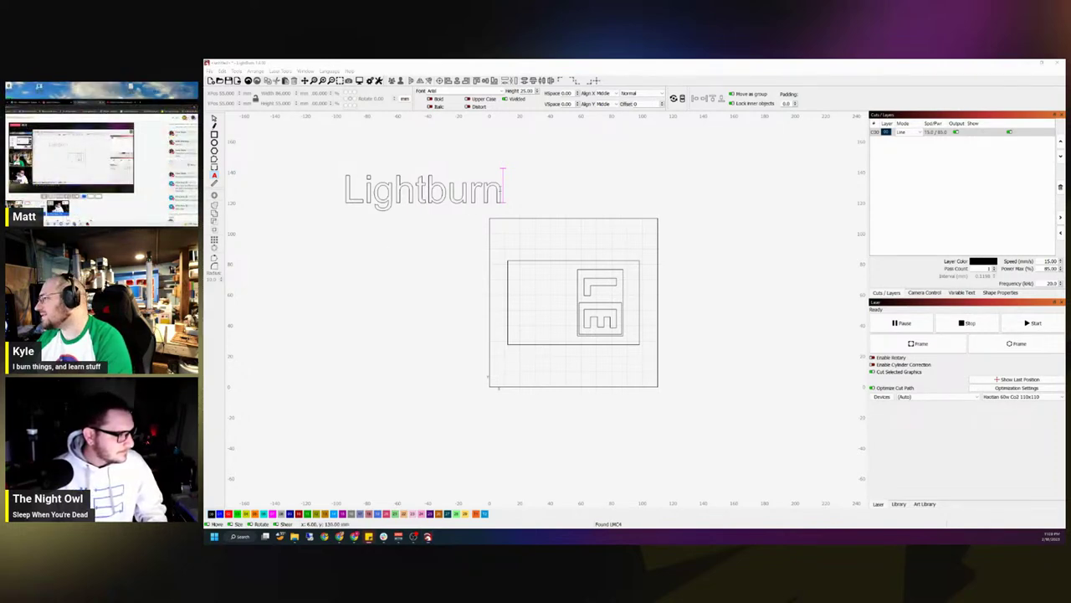
{"action": "left_click", "coordinate": [498, 187]}
{"action": "key", "text": "Return"}
{"action": "type", "text": "R"}
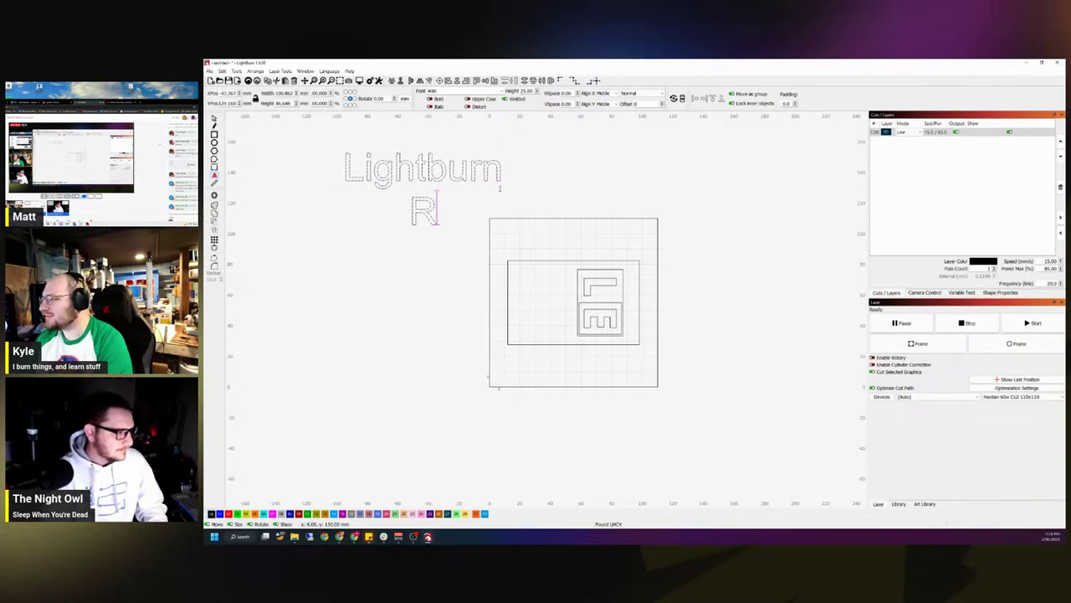
{"action": "type", "text": "otate Mark"}
{"action": "key", "text": "Return"}
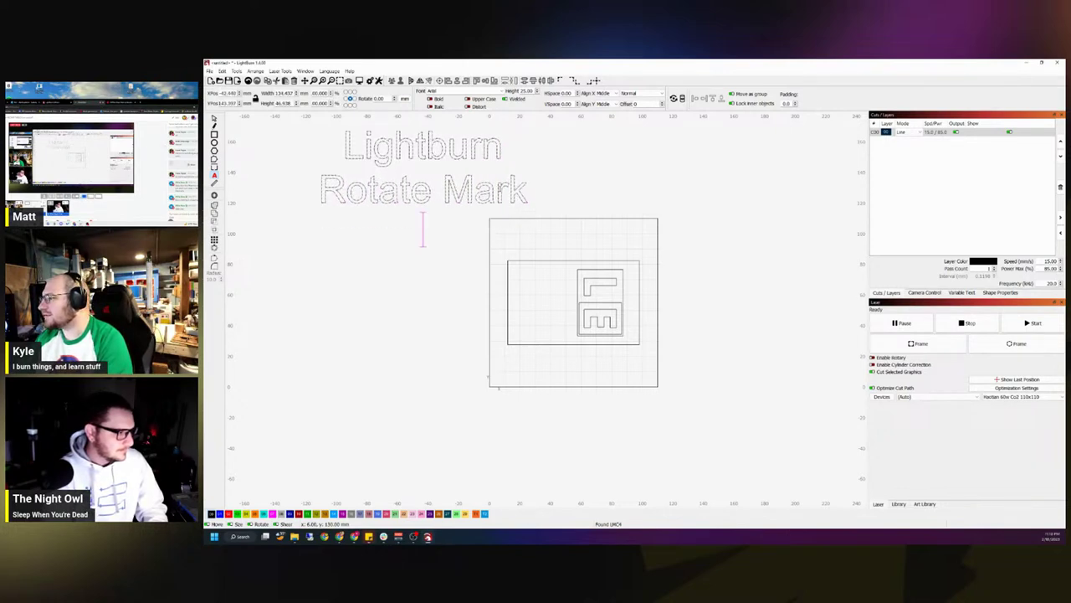
{"action": "type", "text": "Rotary Jigs"}
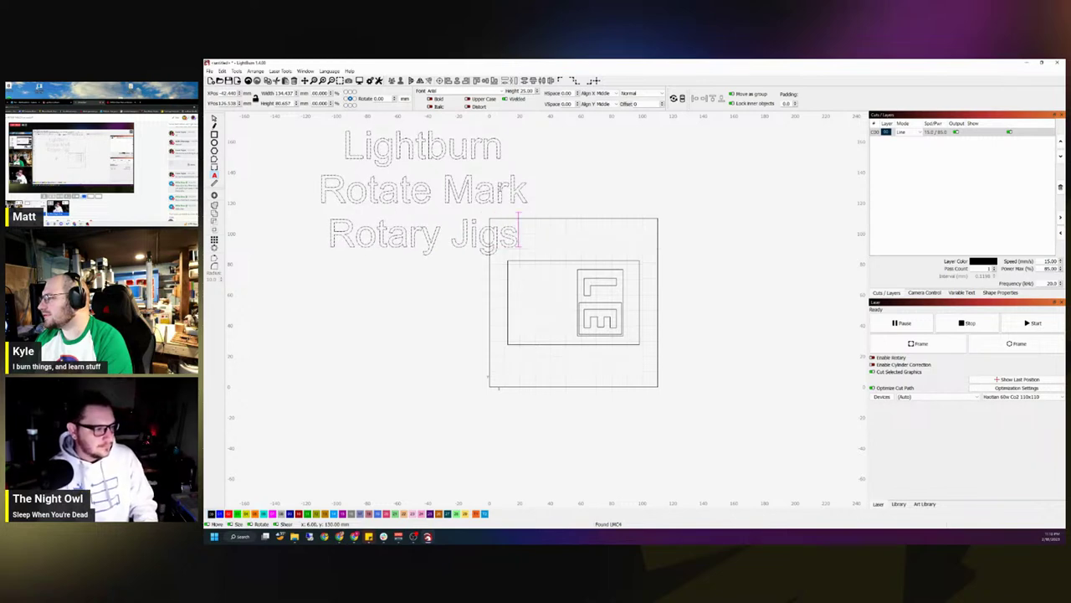
{"action": "key", "text": "Return"}
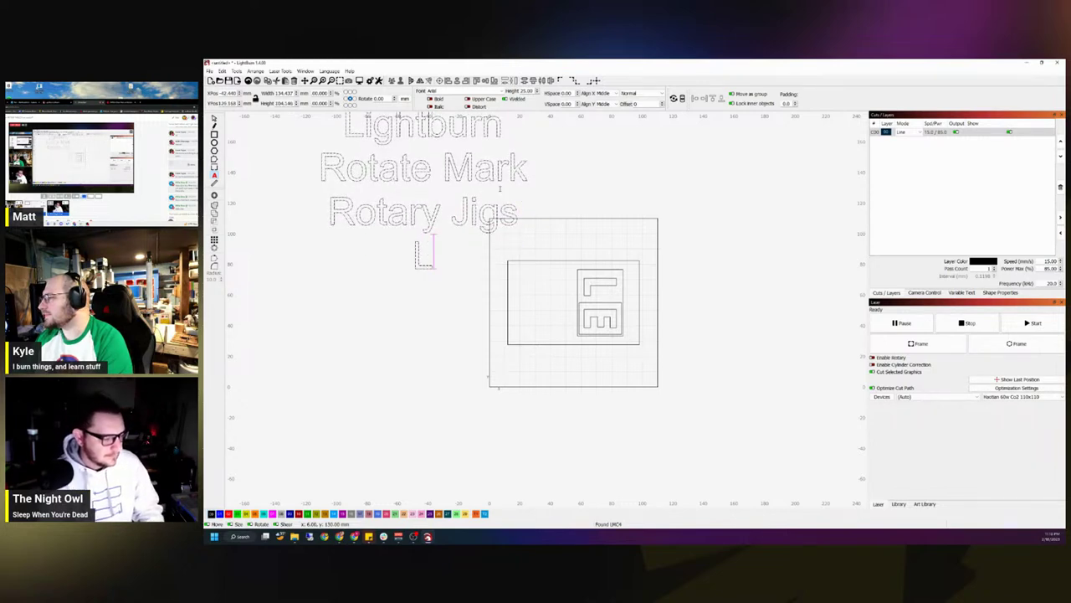
{"action": "type", "text": ":)"}
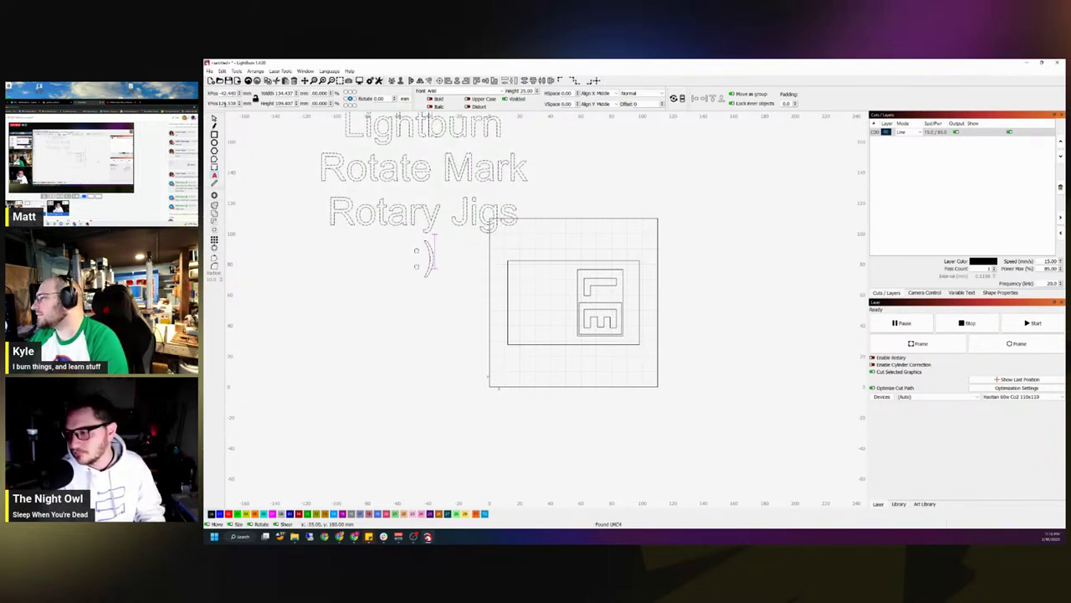
{"action": "key", "text": "Escape"}
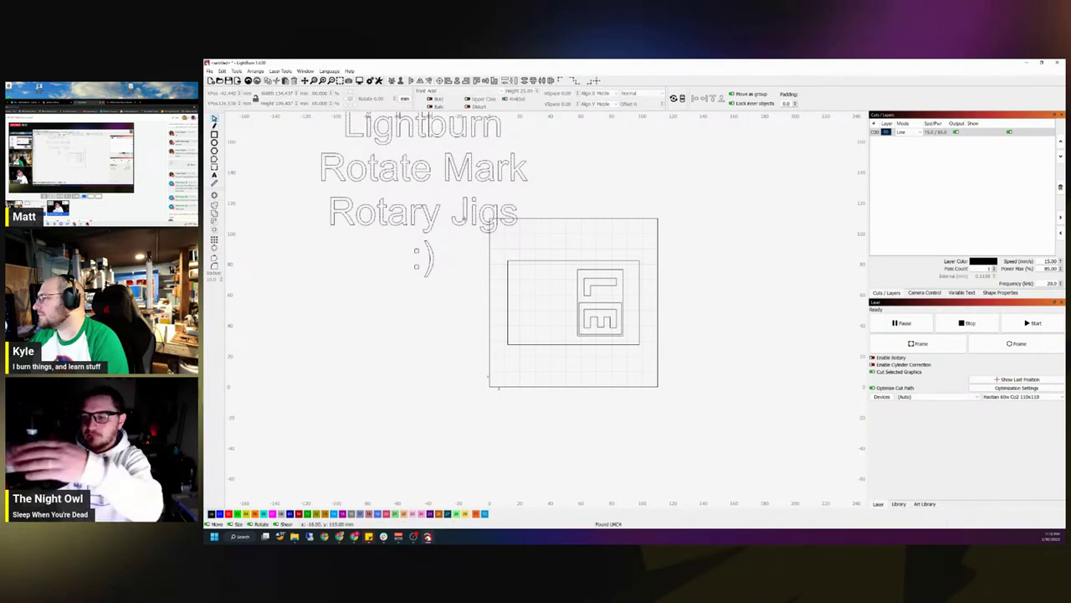
Fit the text block, turned a quarter turn clockwise and about 33 by 40 mm, into the card beside the LE emblem, centred vertically.
{"action": "left_click_drag", "start_coordinate": [425, 191], "coordinate": [425, 238]}
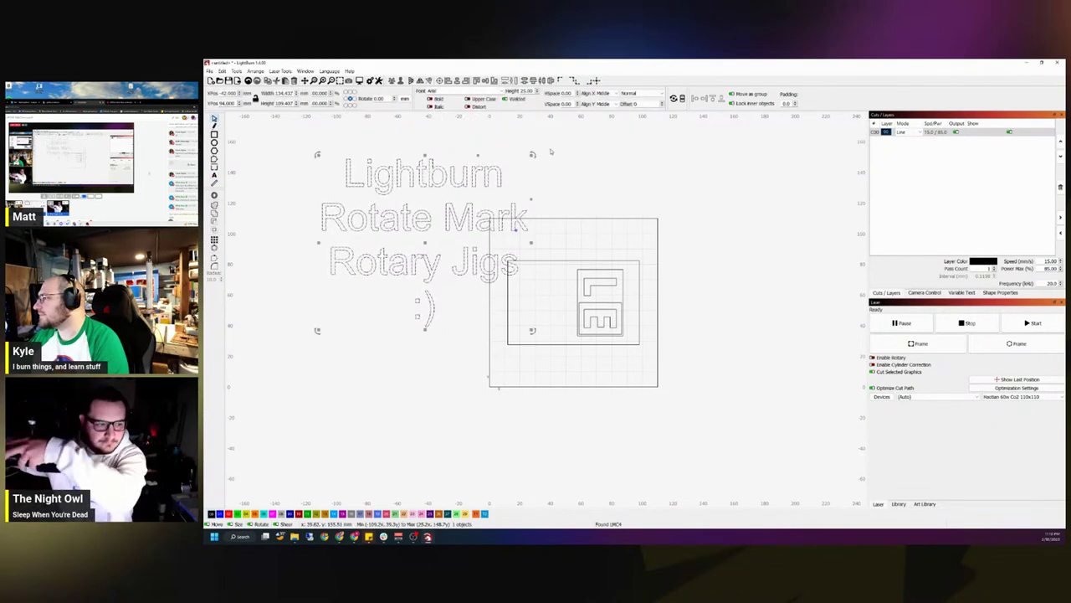
{"action": "left_click_drag", "start_coordinate": [530, 153], "coordinate": [460, 216]}
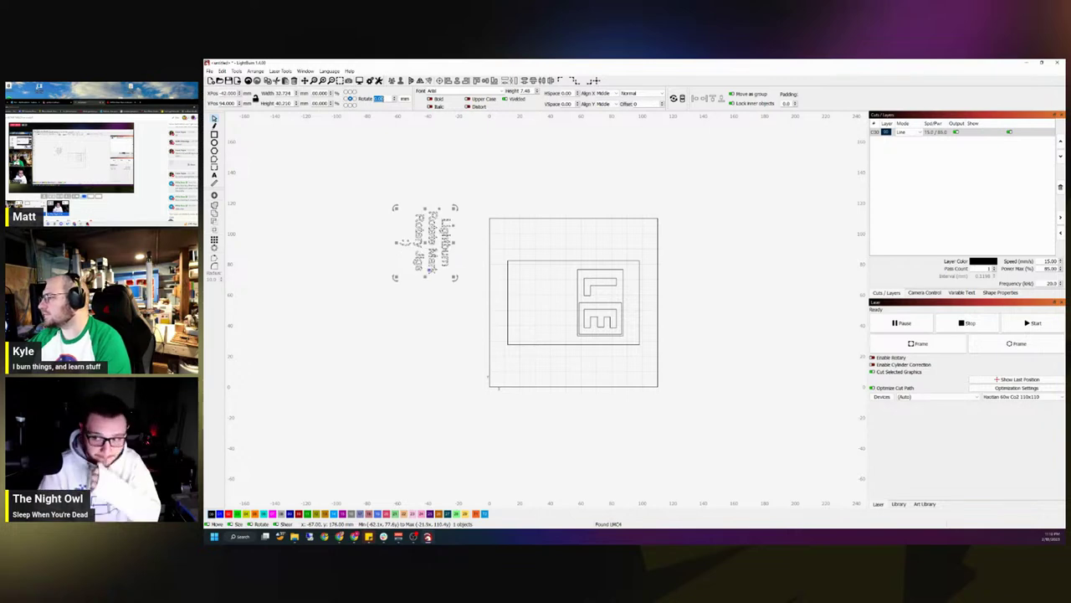
{"action": "left_click_drag", "start_coordinate": [417, 271], "coordinate": [442, 298]}
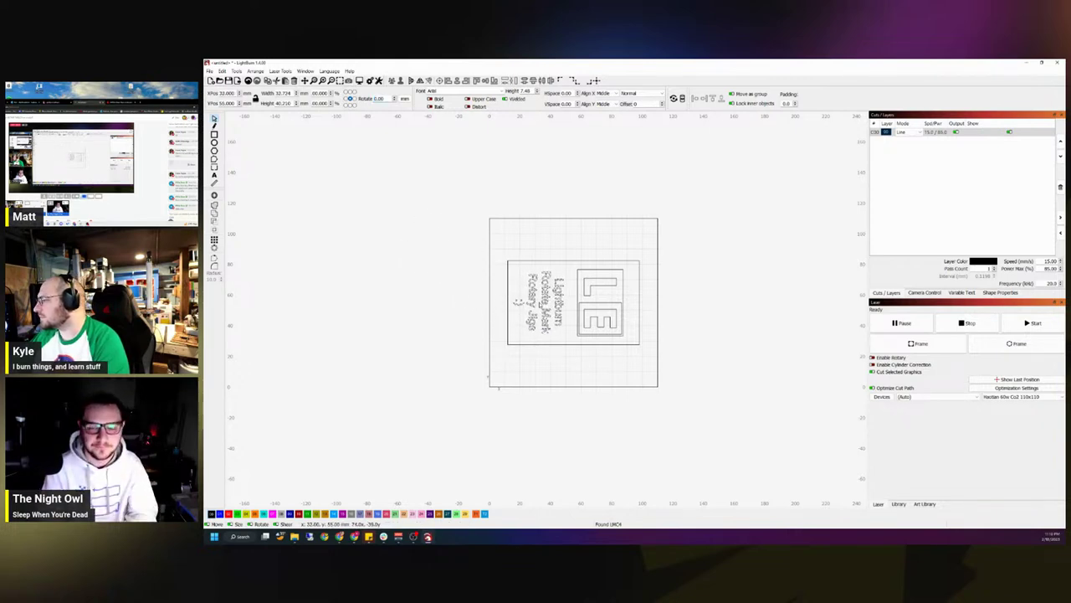
{"action": "left_click_drag", "start_coordinate": [531, 297], "coordinate": [543, 299]}
{"action": "left_click_drag", "start_coordinate": [543, 350], "coordinate": [535, 172]}
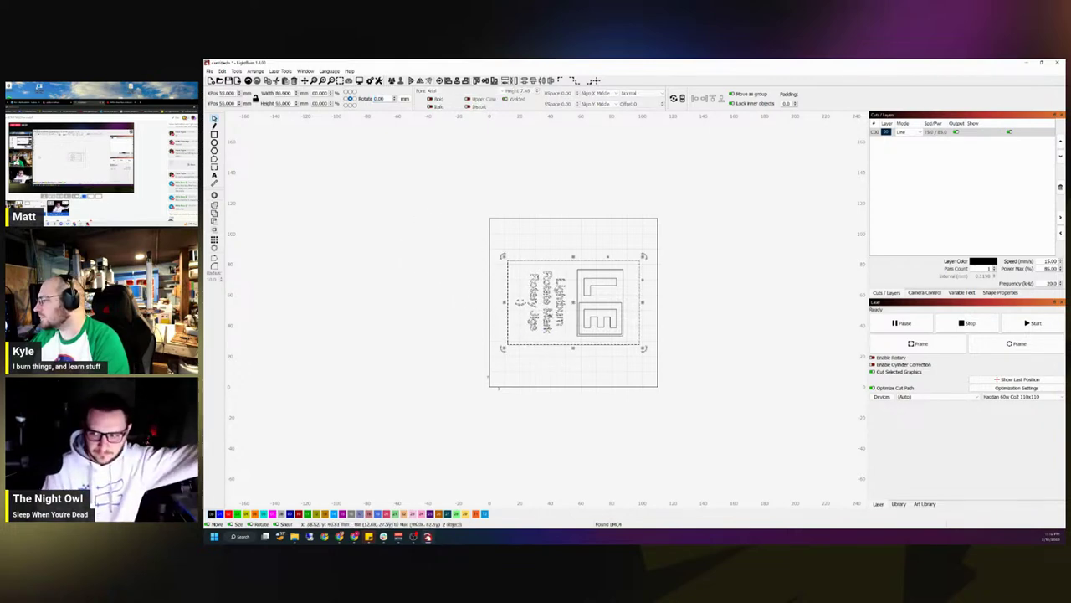
{"action": "left_click", "coordinate": [536, 175]}
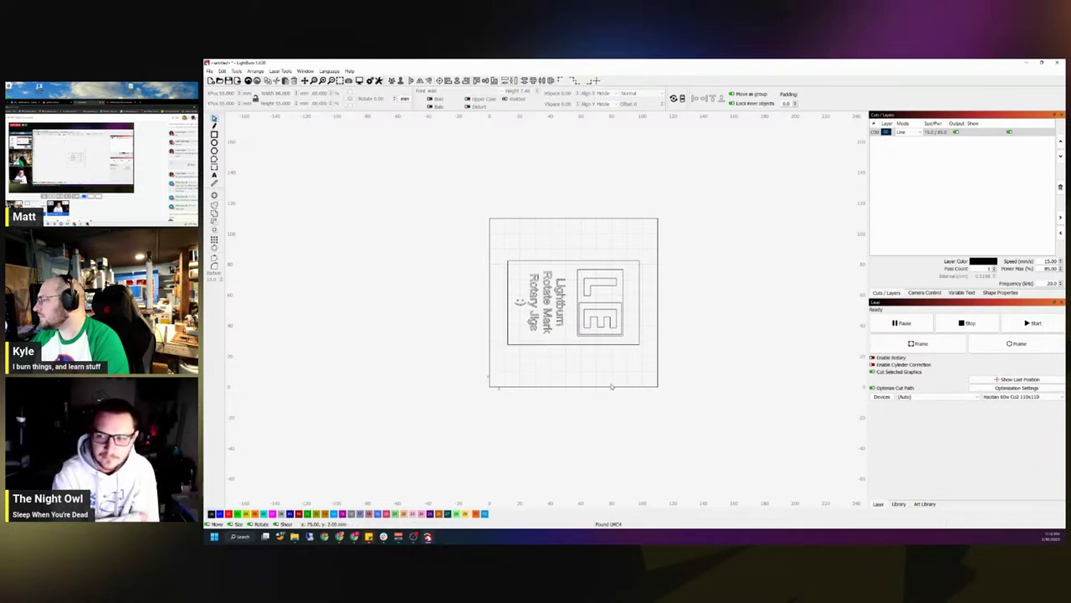
Assign the card rectangle to the orange T1 tool layer and deselect it.
{"action": "left_click", "coordinate": [639, 333]}
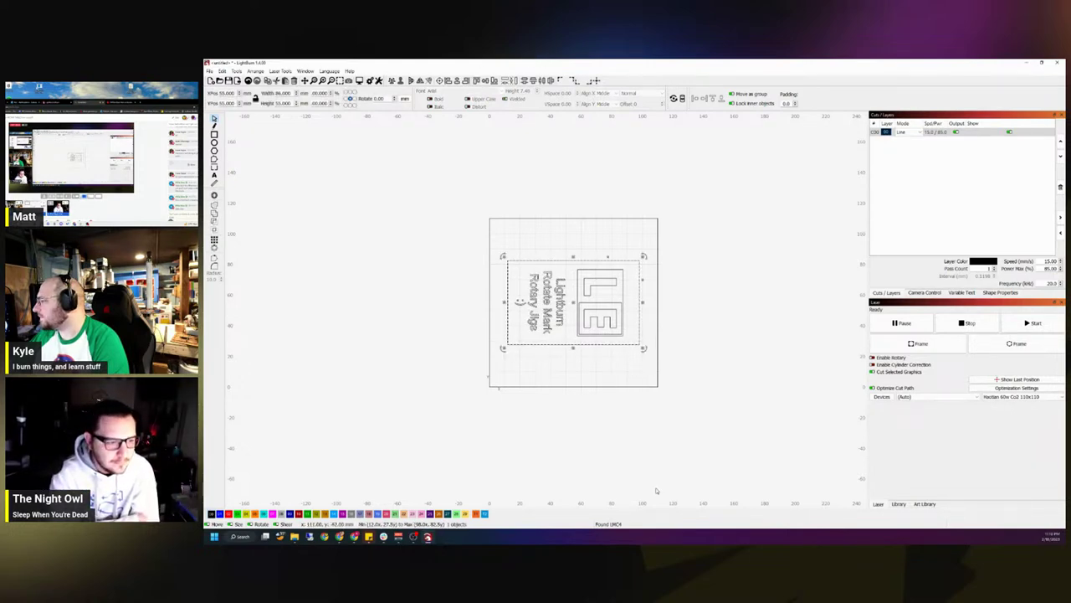
{"action": "left_click", "coordinate": [477, 513]}
{"action": "left_click", "coordinate": [383, 291]}
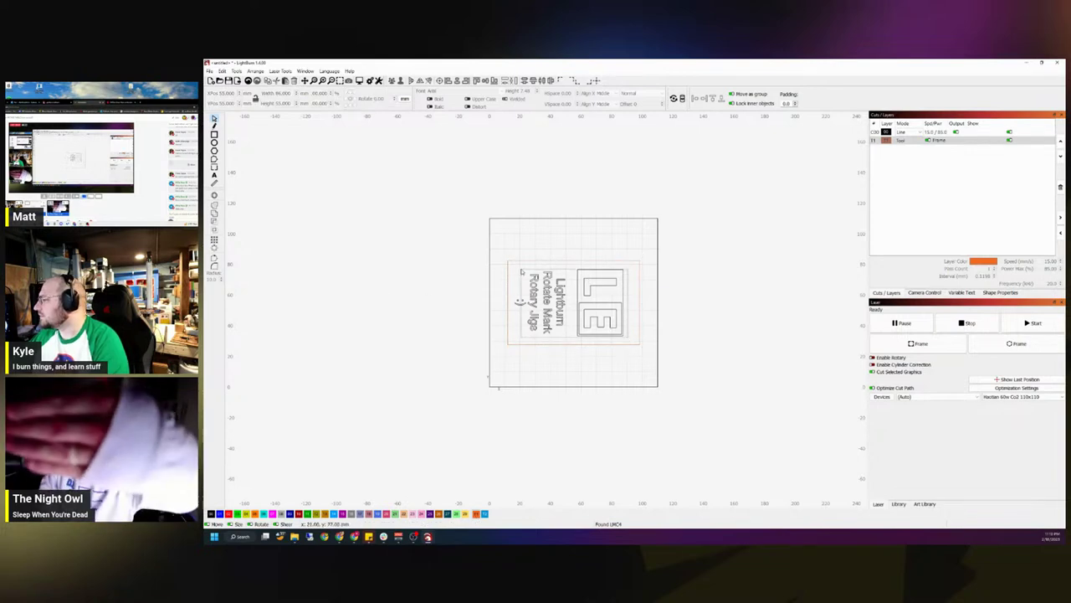
Set the mode of layer C00, which holds the LE emblem and the text, to Fill.
{"action": "left_click", "coordinate": [918, 132]}
{"action": "left_click", "coordinate": [902, 132]}
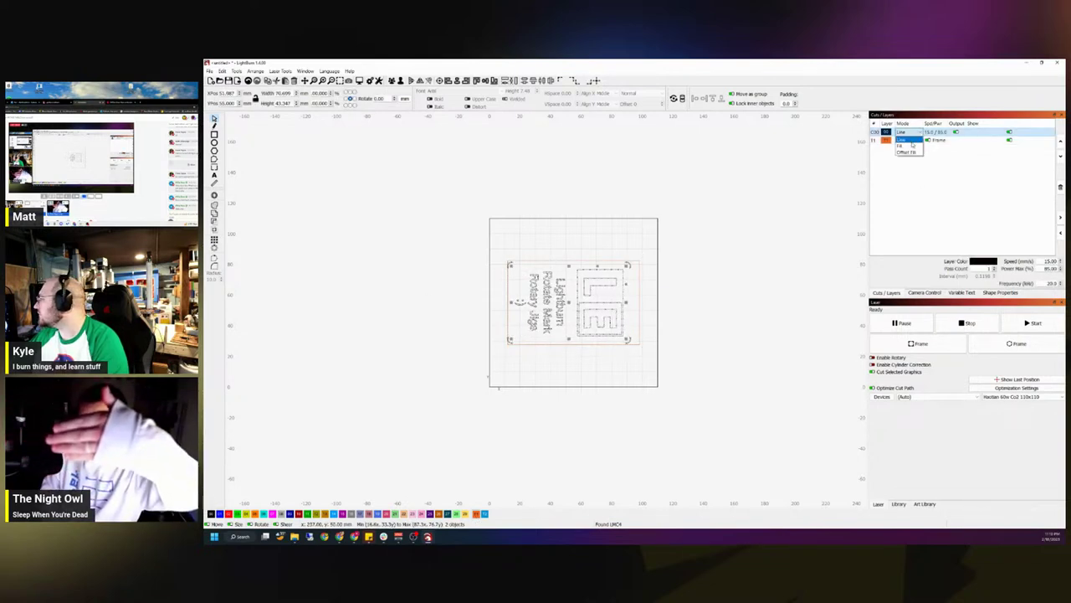
{"action": "left_click", "coordinate": [904, 142]}
{"action": "left_click", "coordinate": [641, 354]}
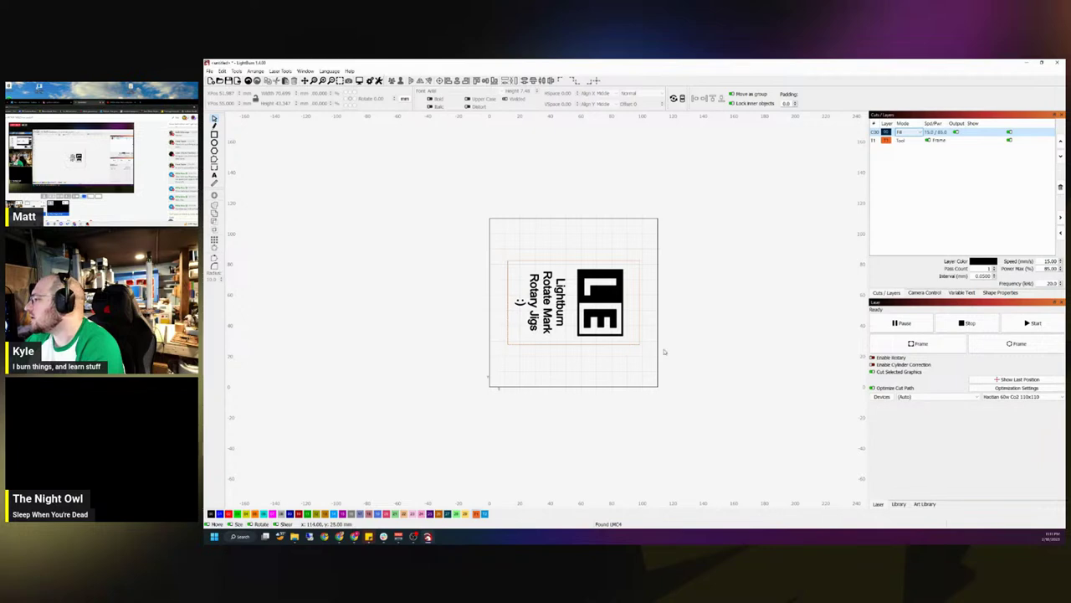
{"action": "left_click_drag", "start_coordinate": [650, 369], "coordinate": [485, 238]}
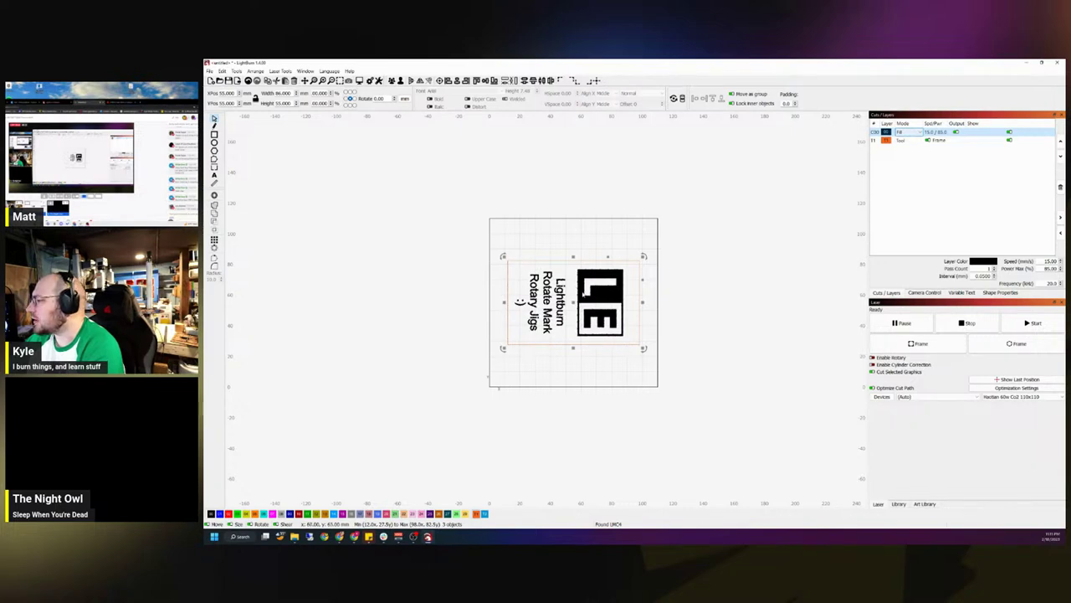
{"action": "key", "text": "Escape"}
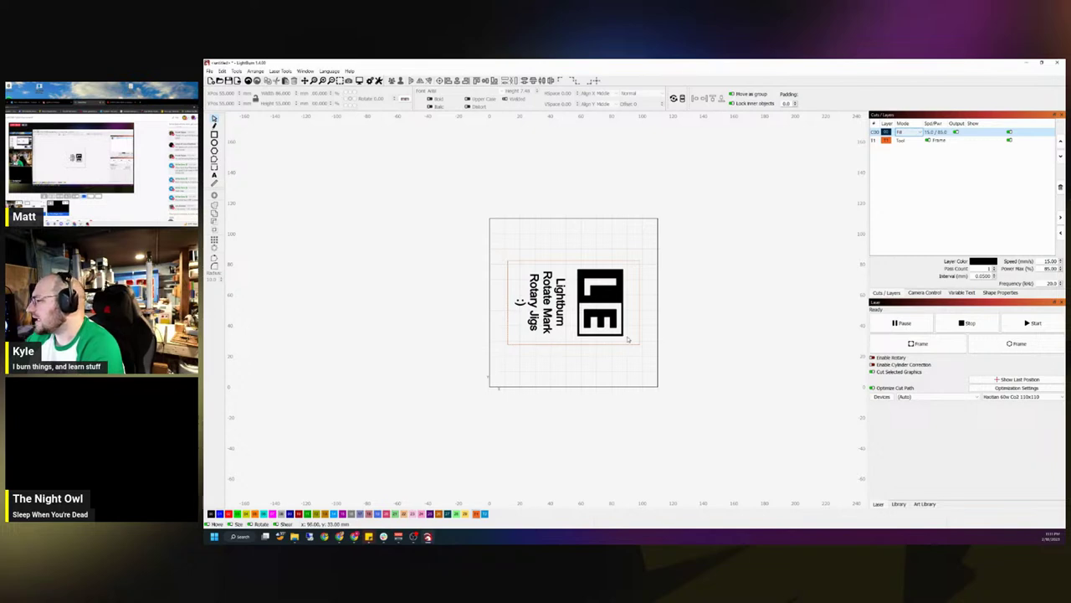
{"action": "left_click_drag", "start_coordinate": [628, 338], "coordinate": [516, 277]}
{"action": "left_click", "coordinate": [689, 372]}
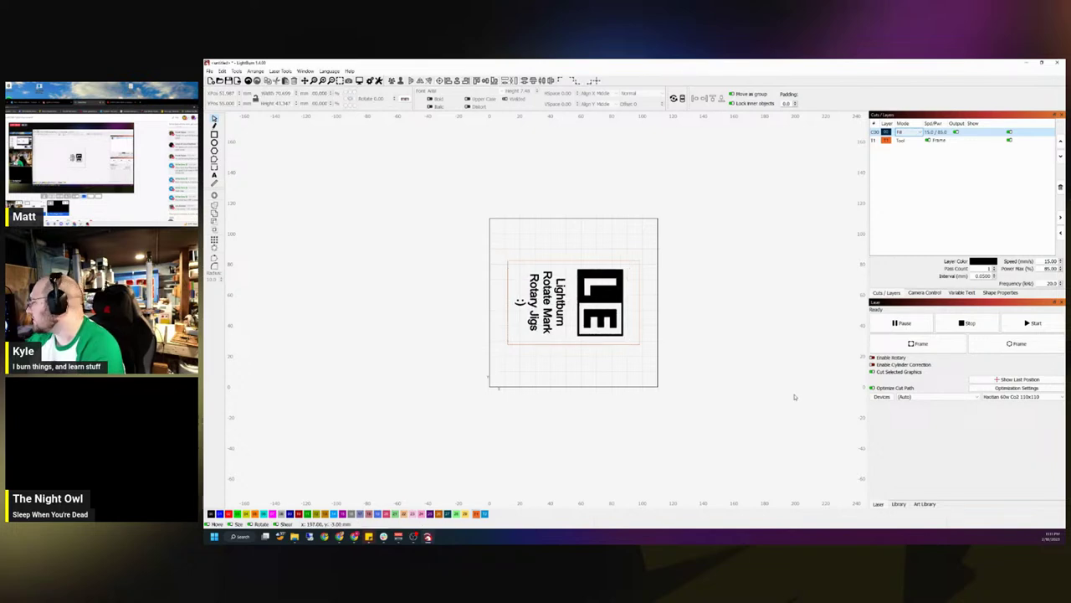
Assign the Engrave preset from the Metal Business Card material's General entry to layer C00.
{"action": "left_click", "coordinate": [898, 503]}
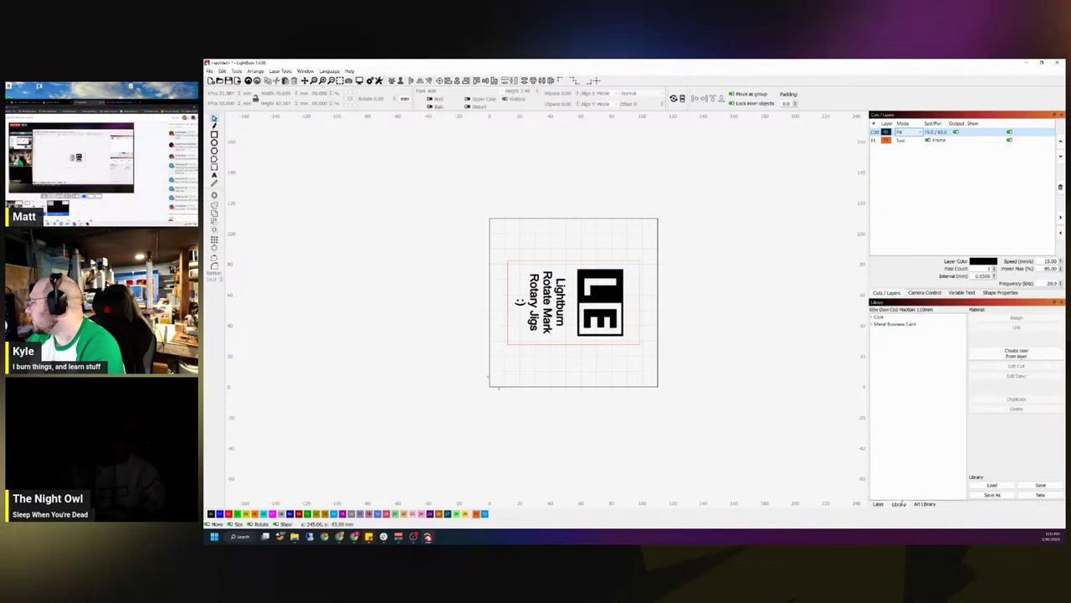
{"action": "double_click", "coordinate": [895, 323]}
{"action": "double_click", "coordinate": [889, 331]}
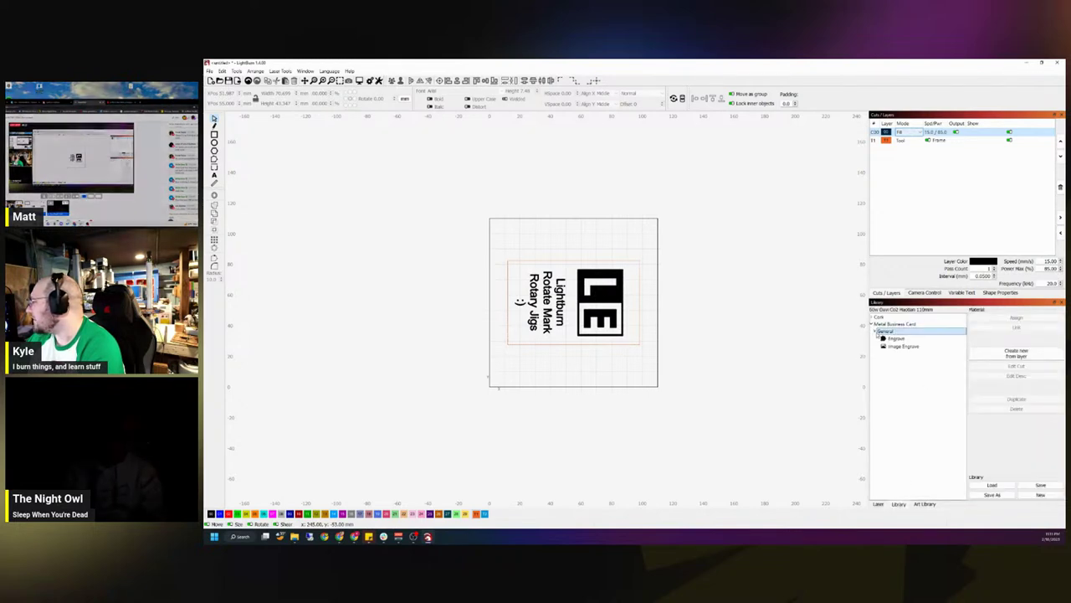
{"action": "left_click", "coordinate": [897, 338]}
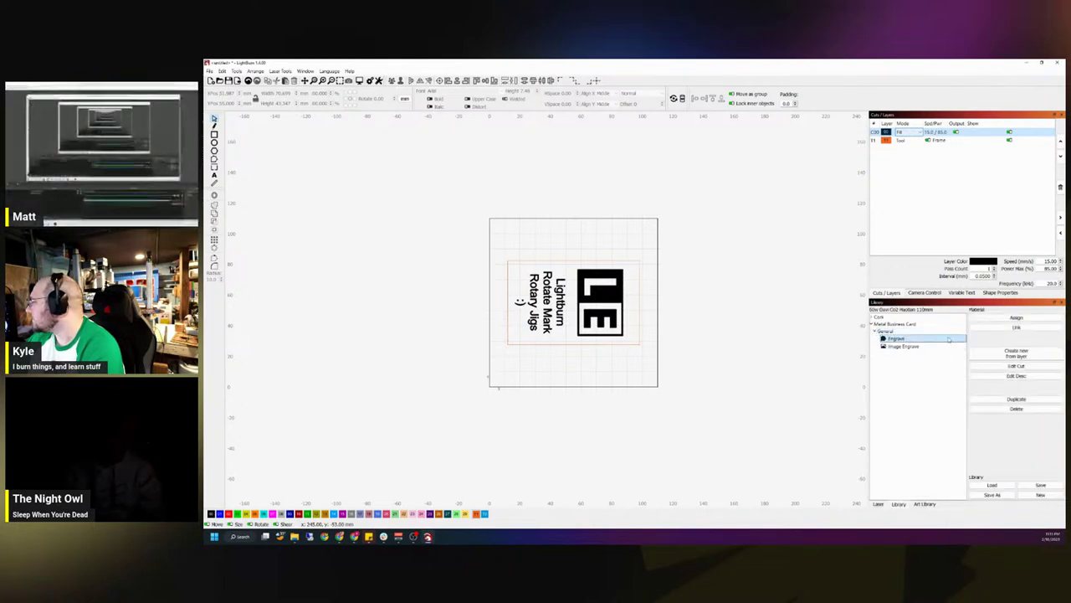
{"action": "left_click", "coordinate": [1026, 319]}
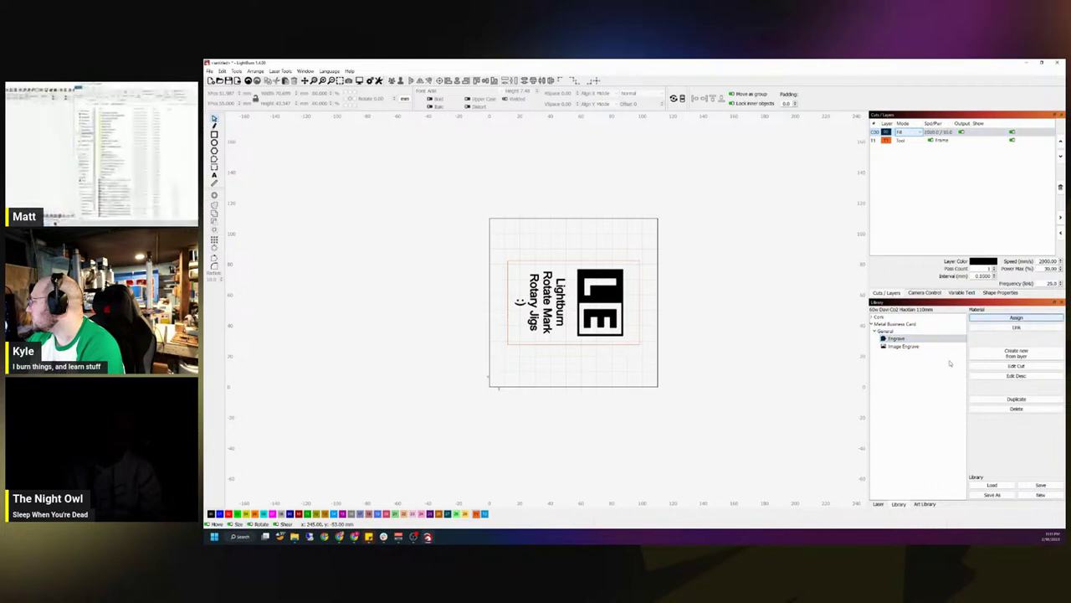
Select the card outline together with its emblem and text, and open live framing on the laser.
{"action": "left_click", "coordinate": [877, 504]}
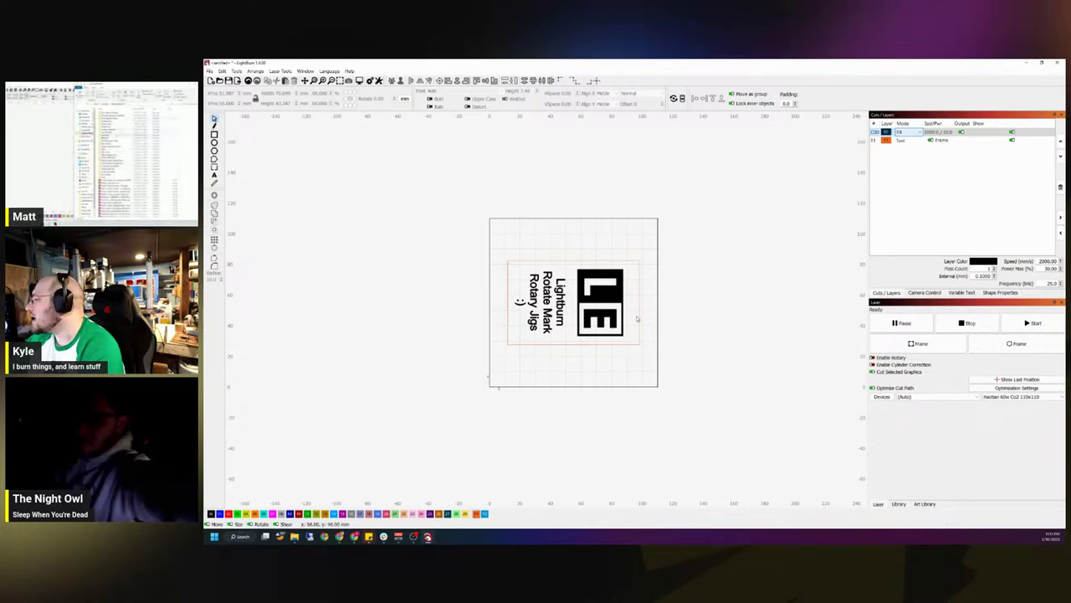
{"action": "left_click_drag", "start_coordinate": [795, 388], "coordinate": [389, 224]}
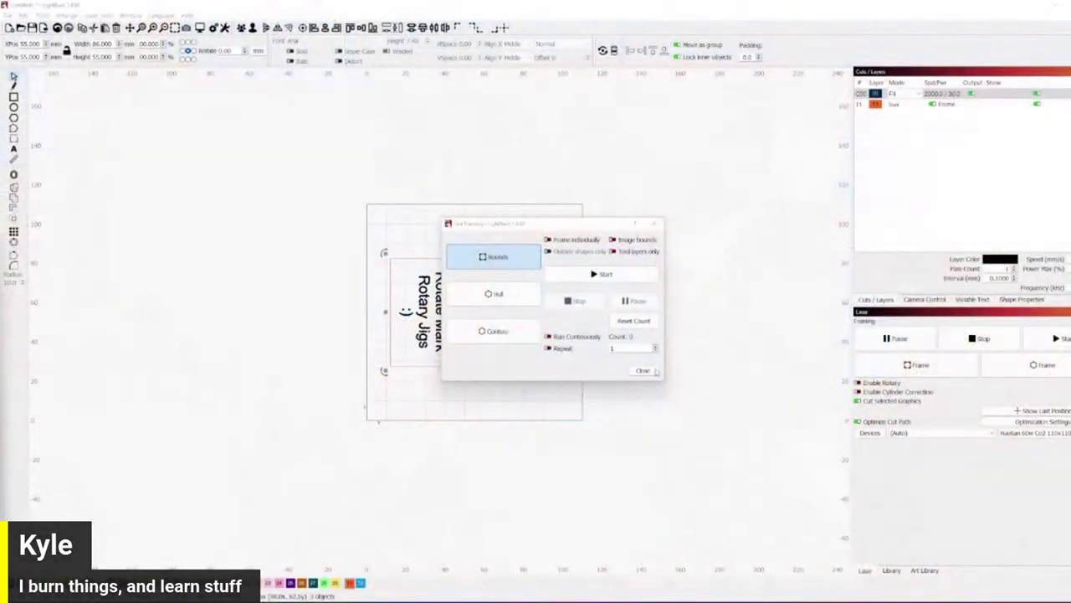
Close live framing and set up Repeat Marking with a count of 10, calculating the rotation increment from that count.
{"action": "left_click", "coordinate": [649, 371]}
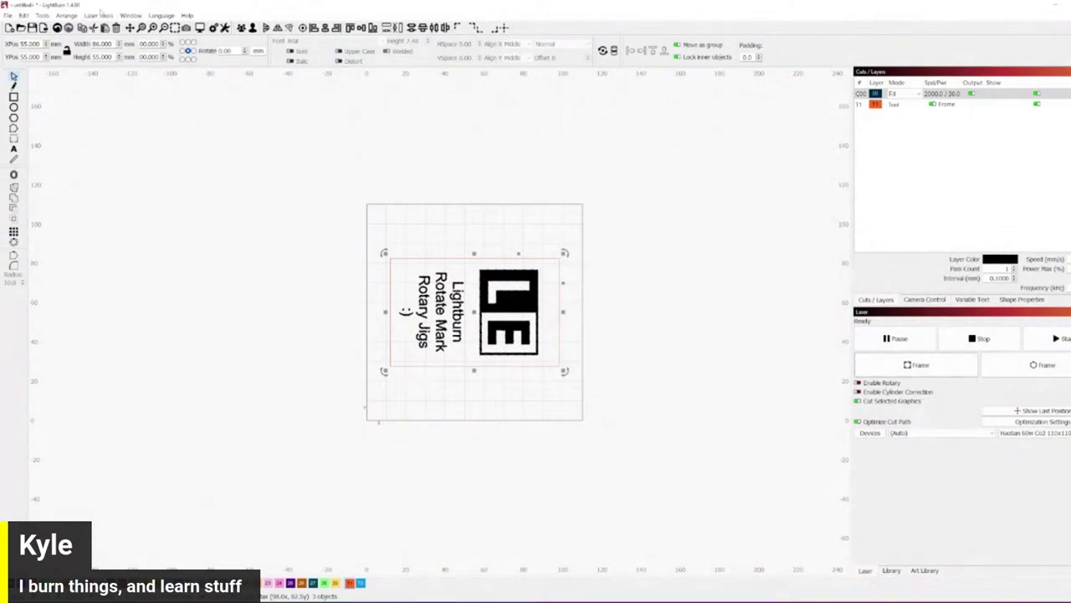
{"action": "left_click", "coordinate": [100, 16]}
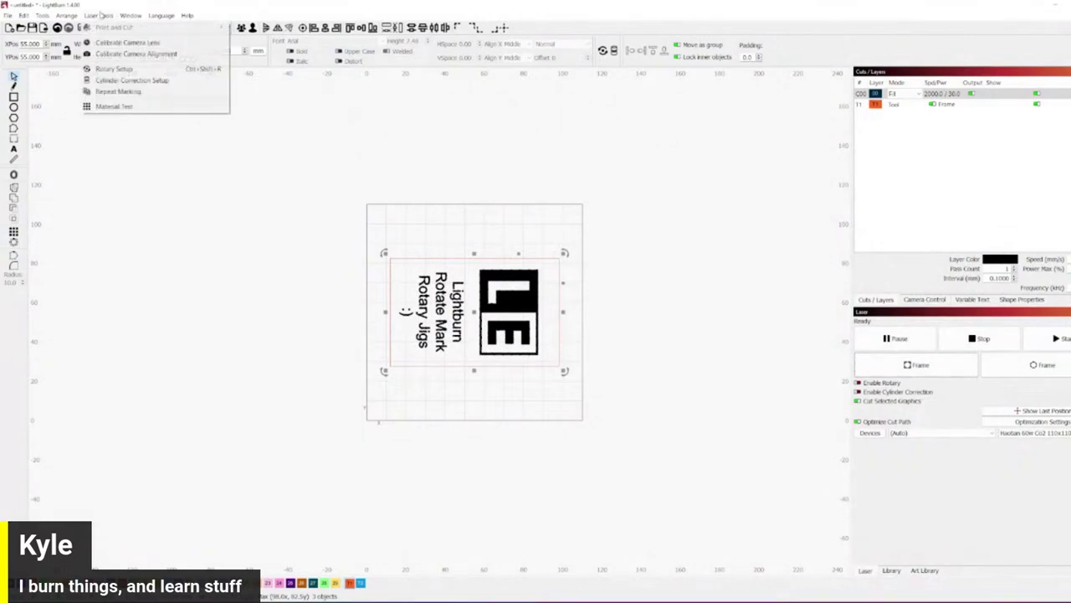
{"action": "left_click", "coordinate": [135, 93]}
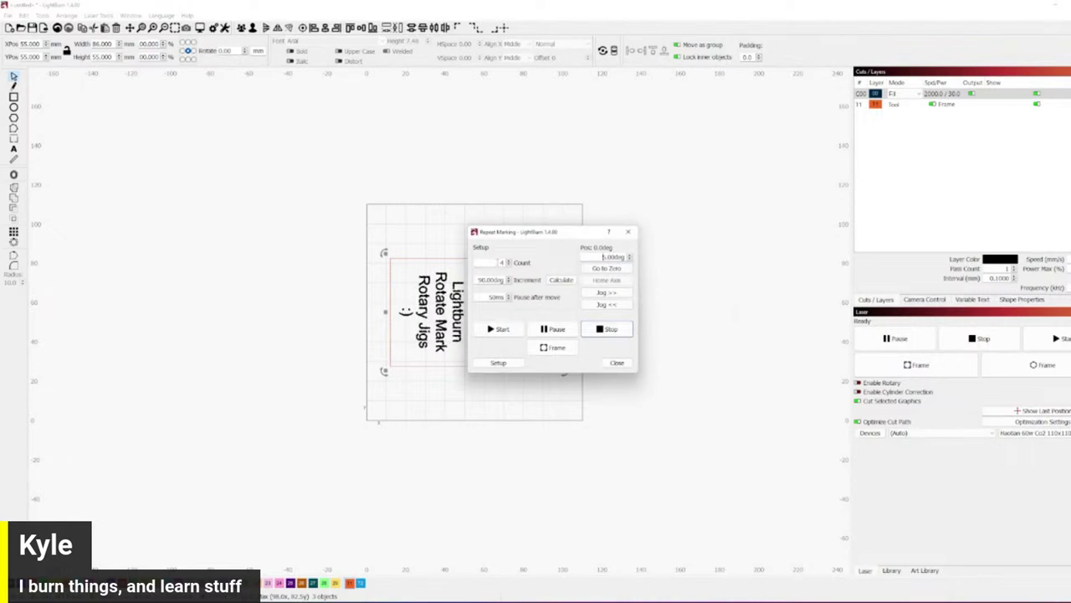
{"action": "type", "text": "10"}
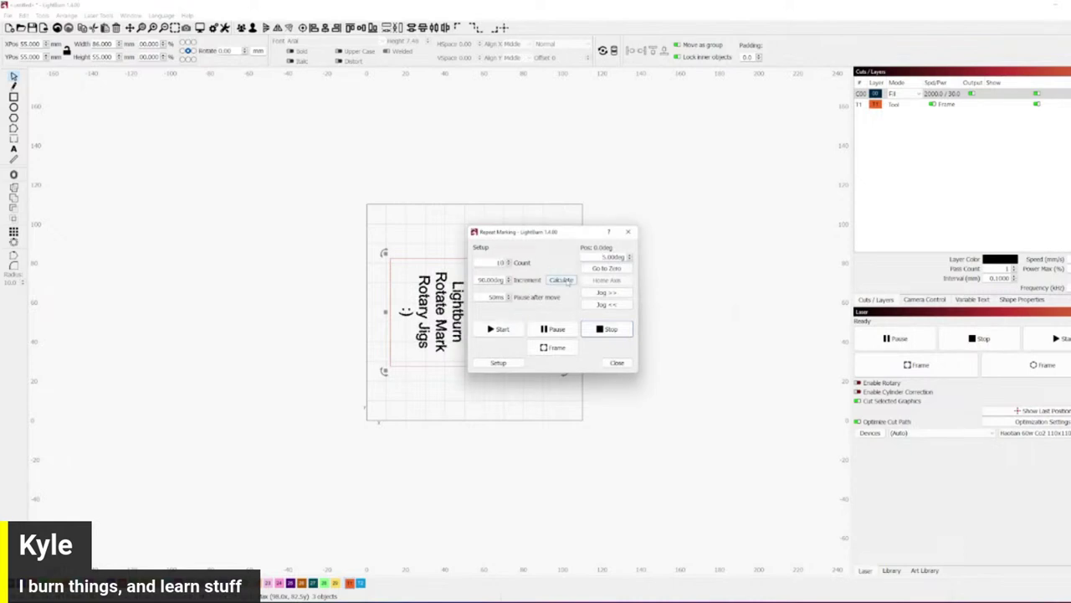
{"action": "left_click", "coordinate": [564, 281]}
{"action": "left_click_drag", "start_coordinate": [532, 232], "coordinate": [473, 242]}
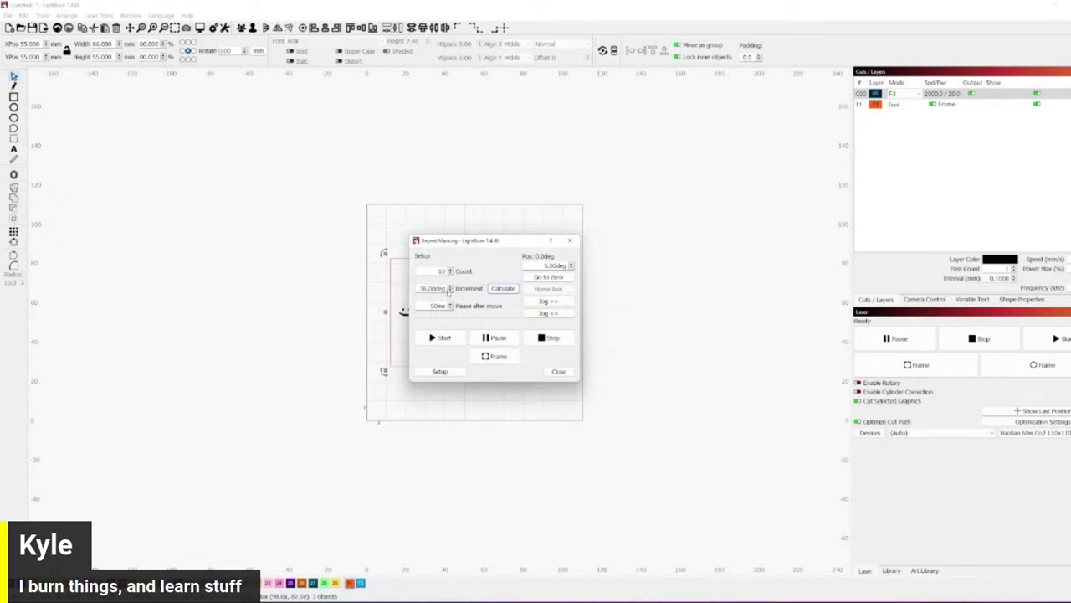
{"action": "double_click", "coordinate": [431, 288]}
{"action": "double_click", "coordinate": [434, 270]}
{"action": "left_click", "coordinate": [502, 288]}
{"action": "type", "text": "10"}
Set the Repeat Marking rotary axis to 12800 steps per rotation and move the Repeat Marking dialog clear of the card artwork.
{"action": "left_click", "coordinate": [440, 372]}
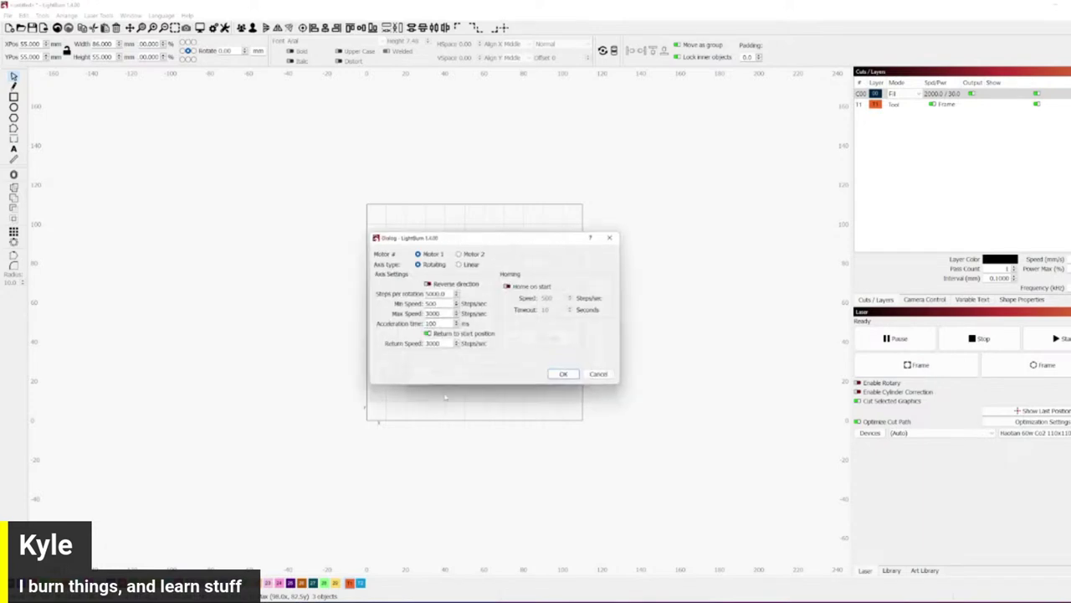
{"action": "left_click_drag", "start_coordinate": [482, 241], "coordinate": [484, 298]}
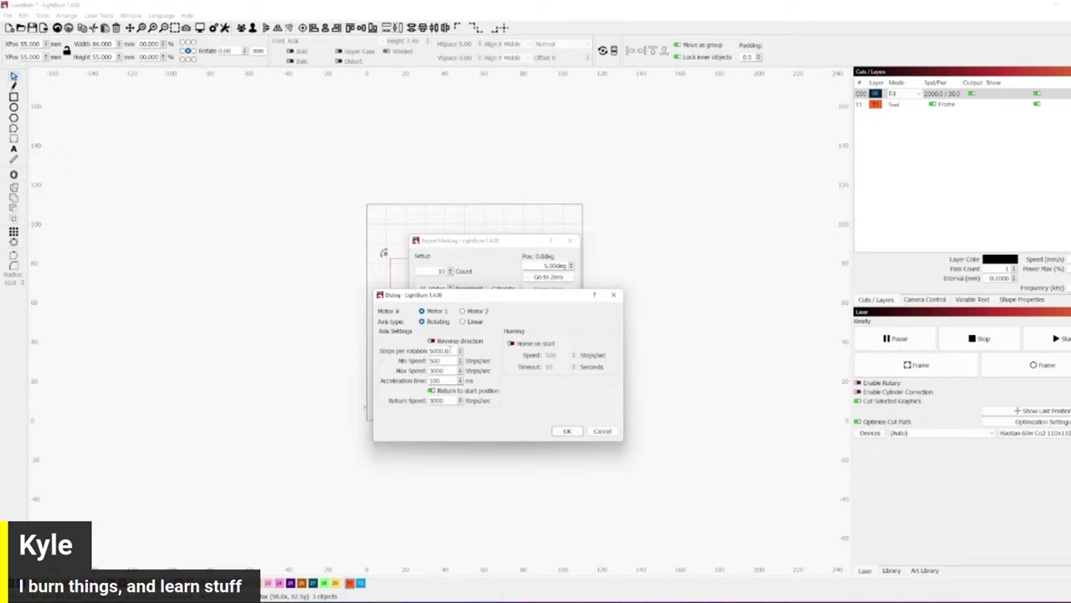
{"action": "left_click_drag", "start_coordinate": [453, 351], "coordinate": [429, 351]}
{"action": "type", "text": "12800"}
{"action": "left_click", "coordinate": [568, 431]}
{"action": "left_click", "coordinate": [567, 431]}
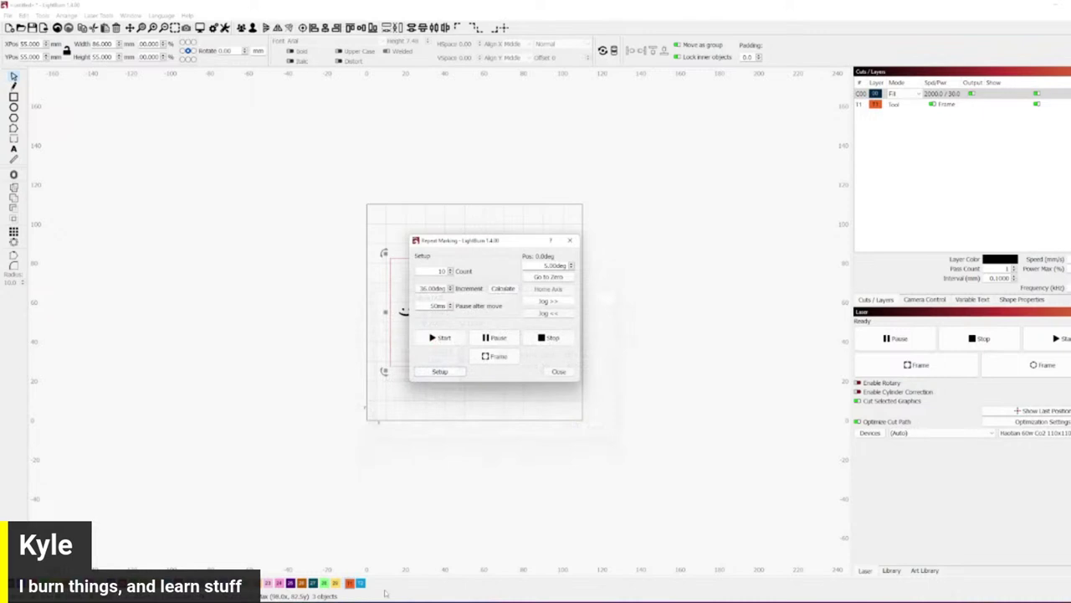
{"action": "left_click_drag", "start_coordinate": [462, 241], "coordinate": [621, 235]}
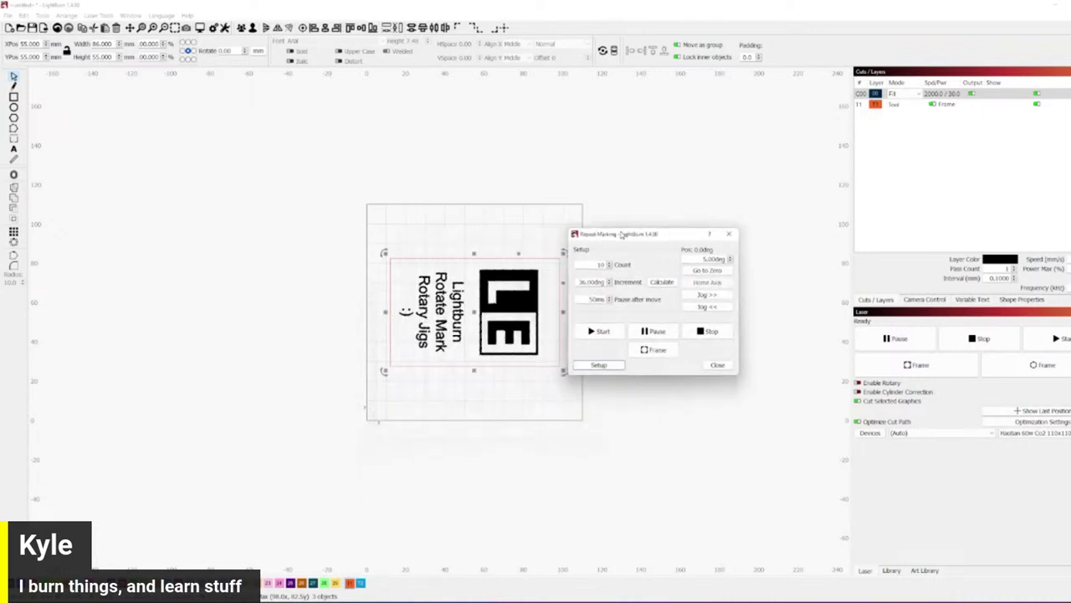